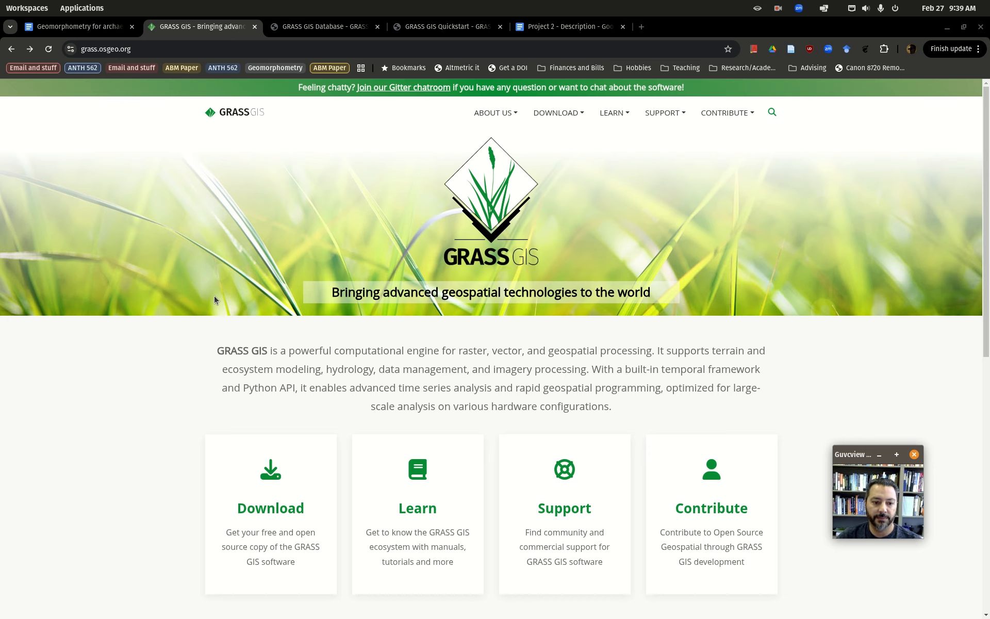
- Open the GRASS GIS download page and review the standalone installers offered for Windows
left_click(263, 523)
scroll(262, 518, "down", 2)
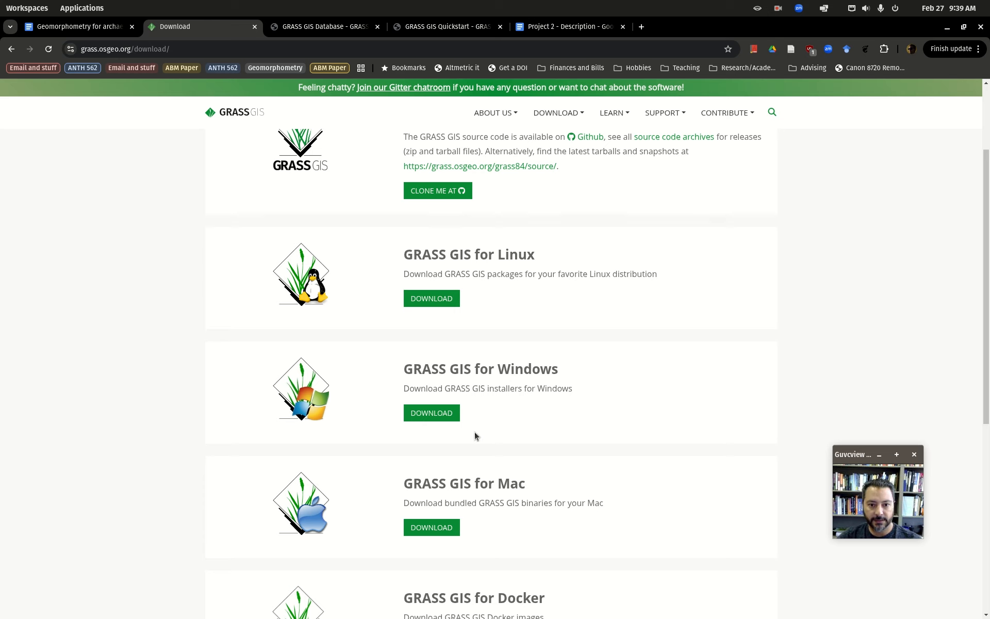
scroll(332, 270, "up", 1)
scroll(344, 336, "down", 2)
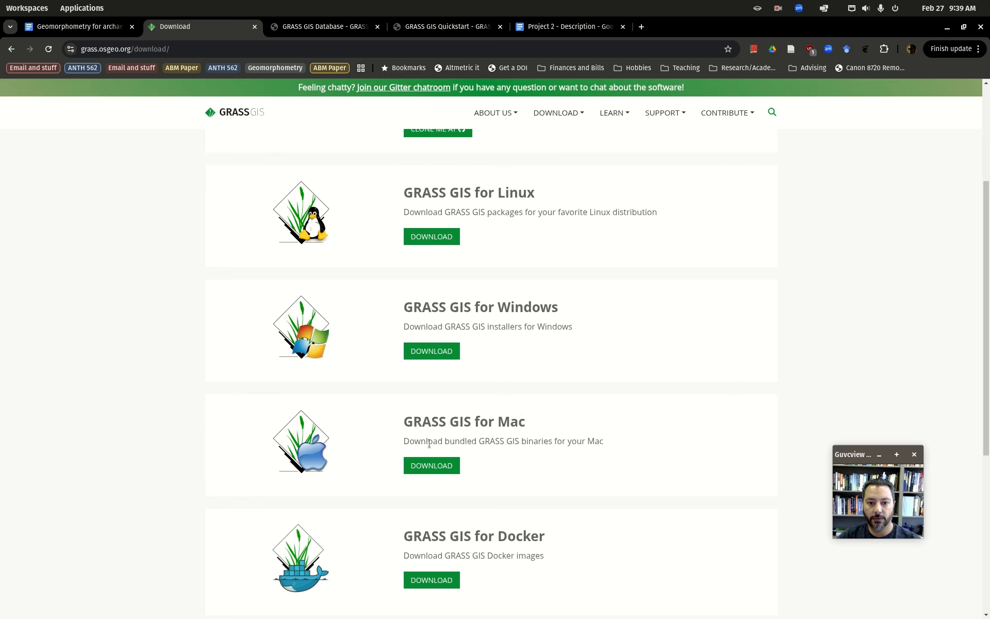
left_click(435, 352)
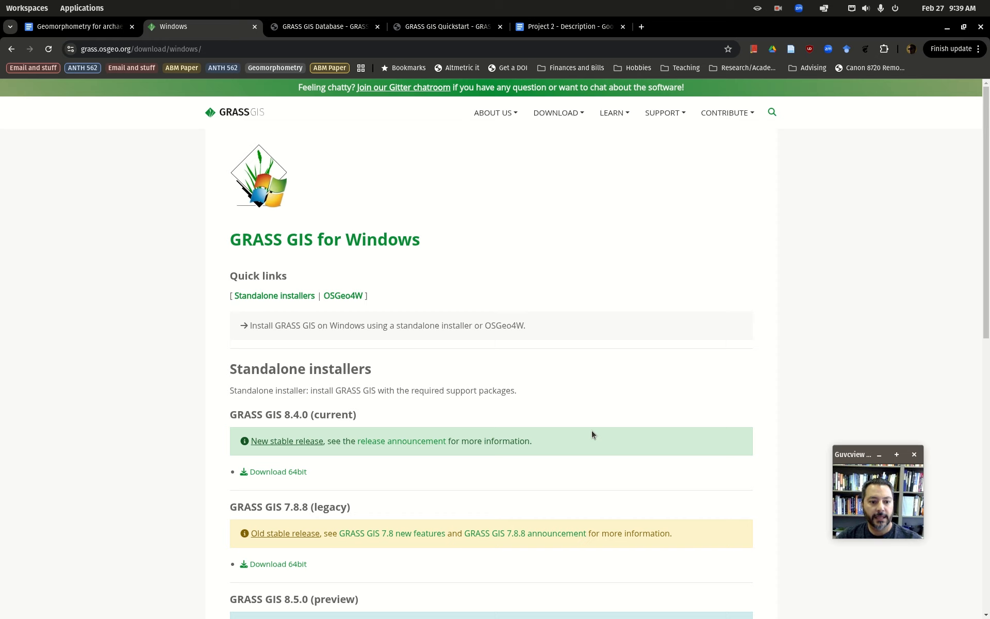
scroll(325, 299, "down", 2)
scroll(325, 299, "up", 2)
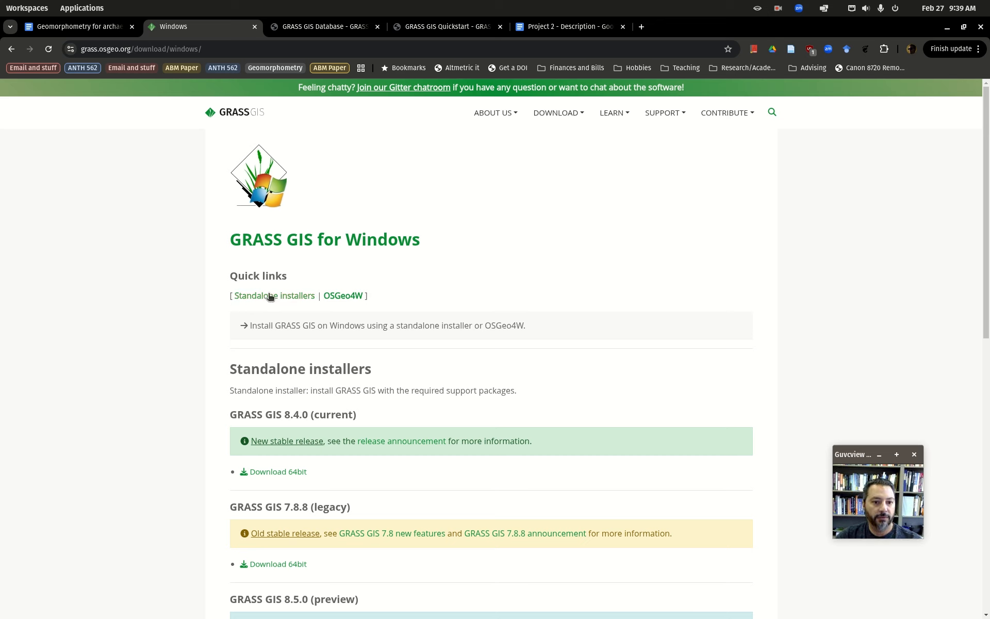
- Open the OSGeo4W section of the Windows downloads in a separate tab, review its installers, and close that tab
right_click(356, 299)
left_click(397, 308)
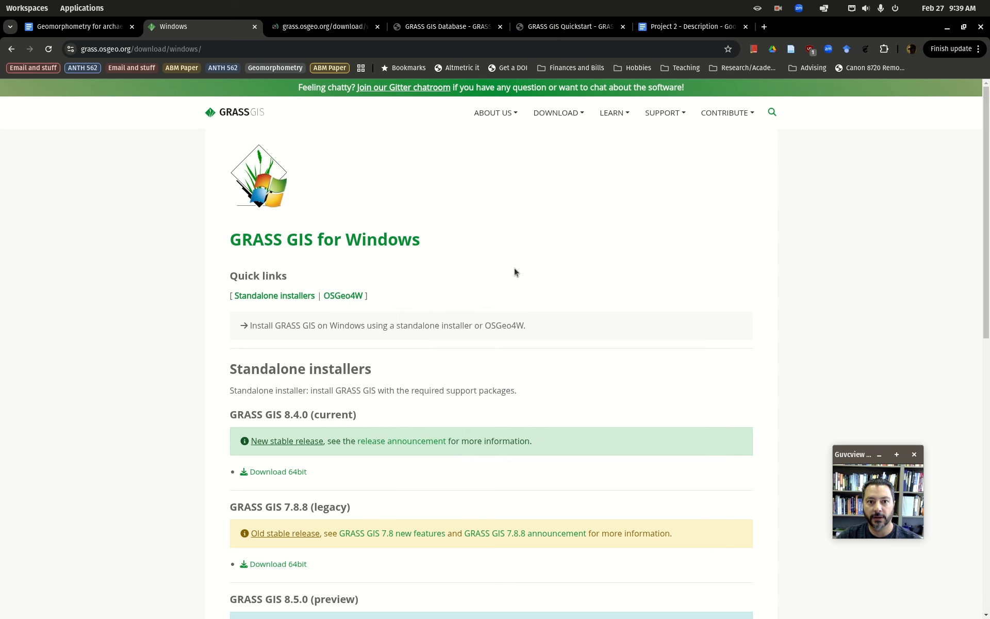
left_click(322, 29)
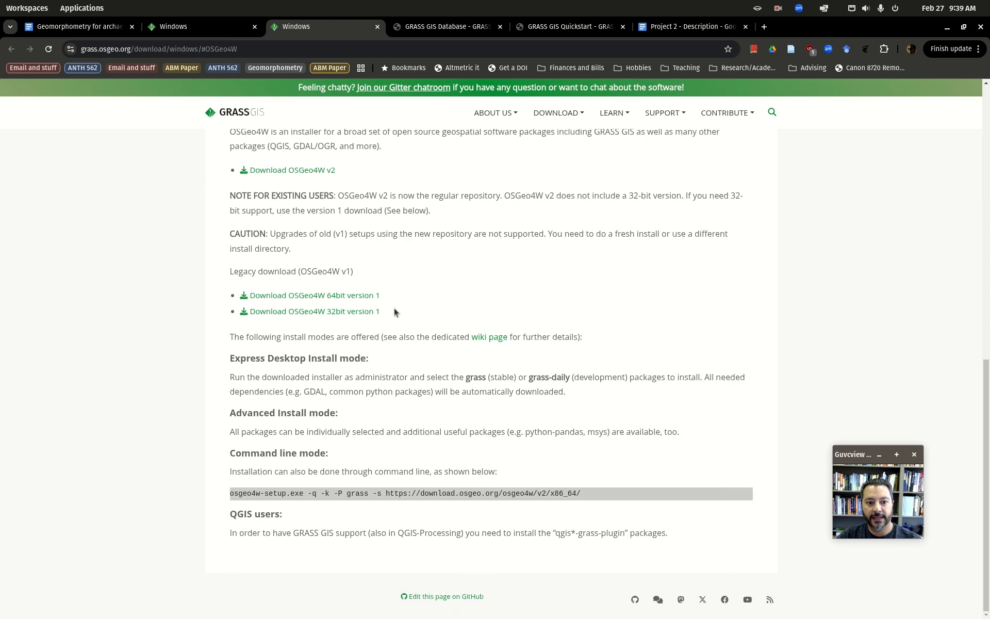
scroll(393, 308, "up", 2)
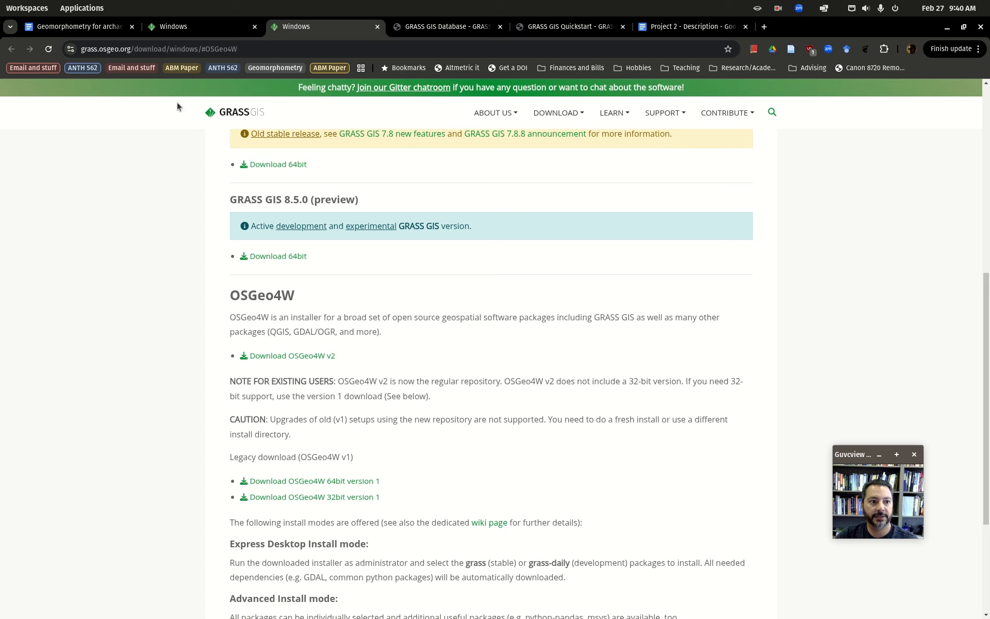
left_click(377, 26)
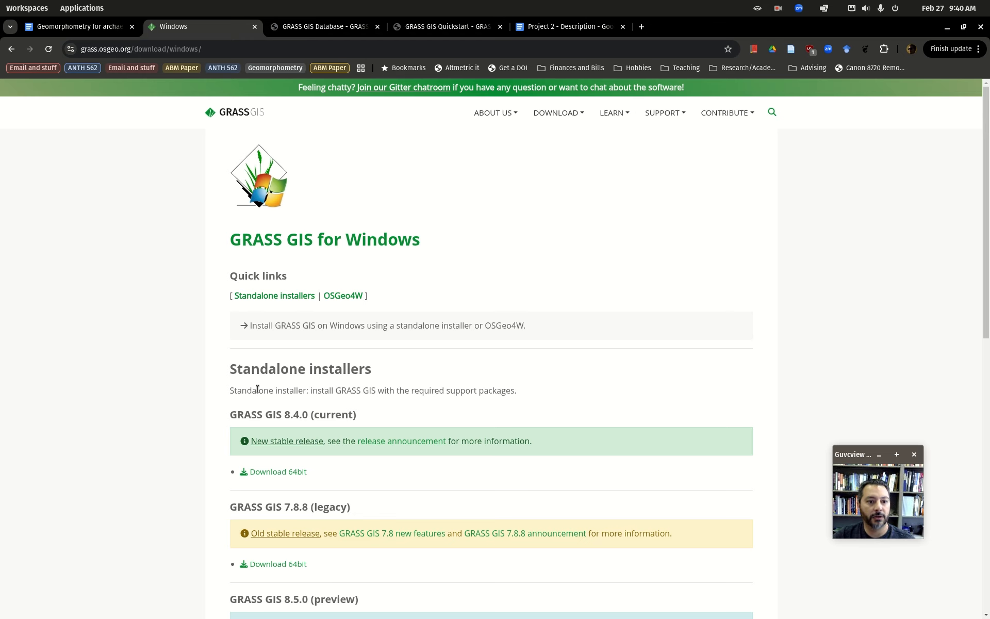
- Return to the download overview and review the GRASS GIS releases offered for Mac
left_click(11, 49)
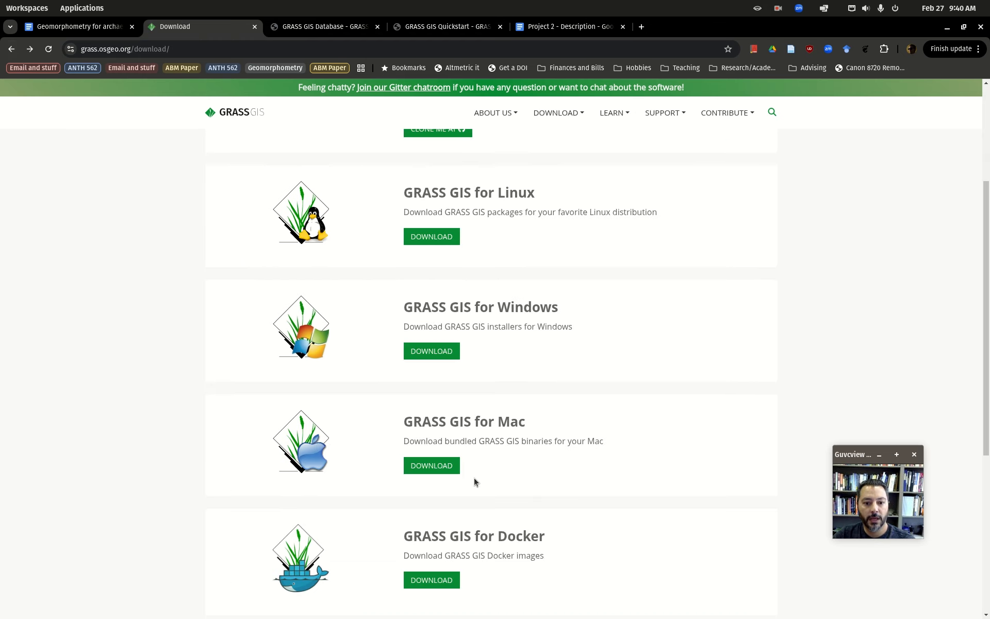
left_click(431, 465)
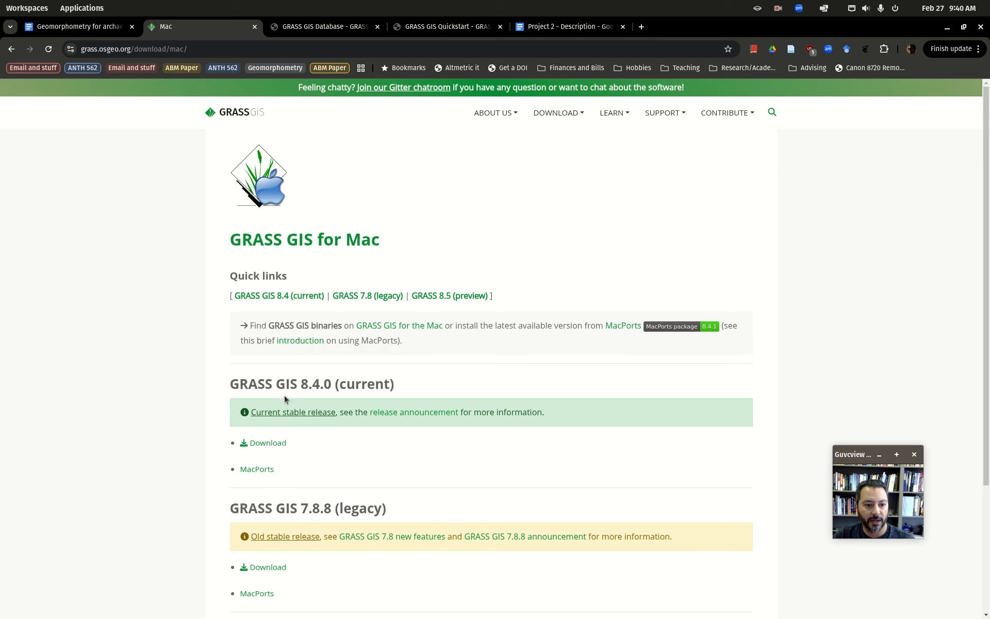
scroll(363, 422, "down", 2)
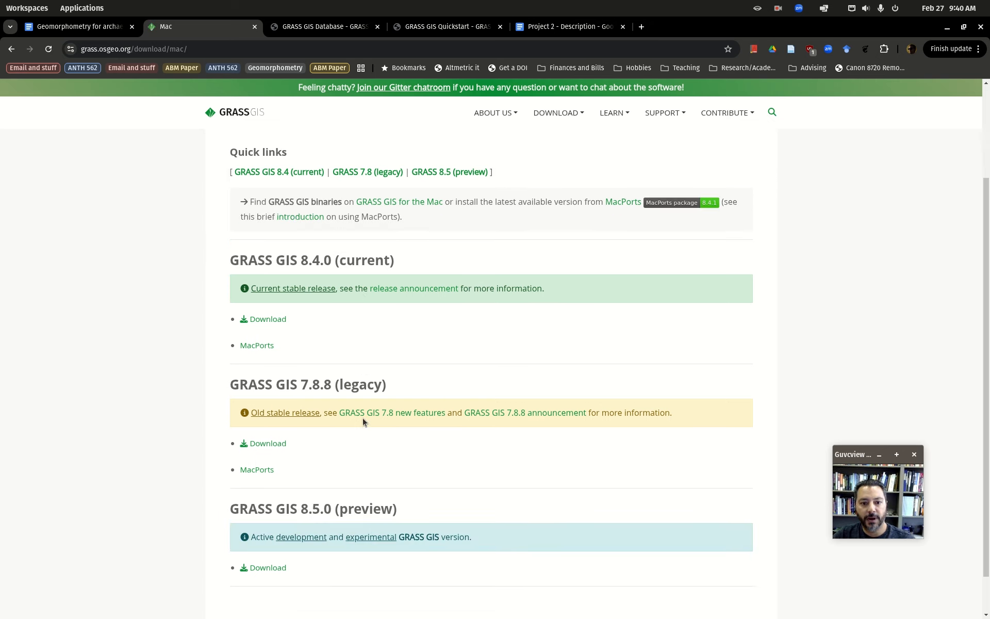
scroll(427, 343, "up", 1)
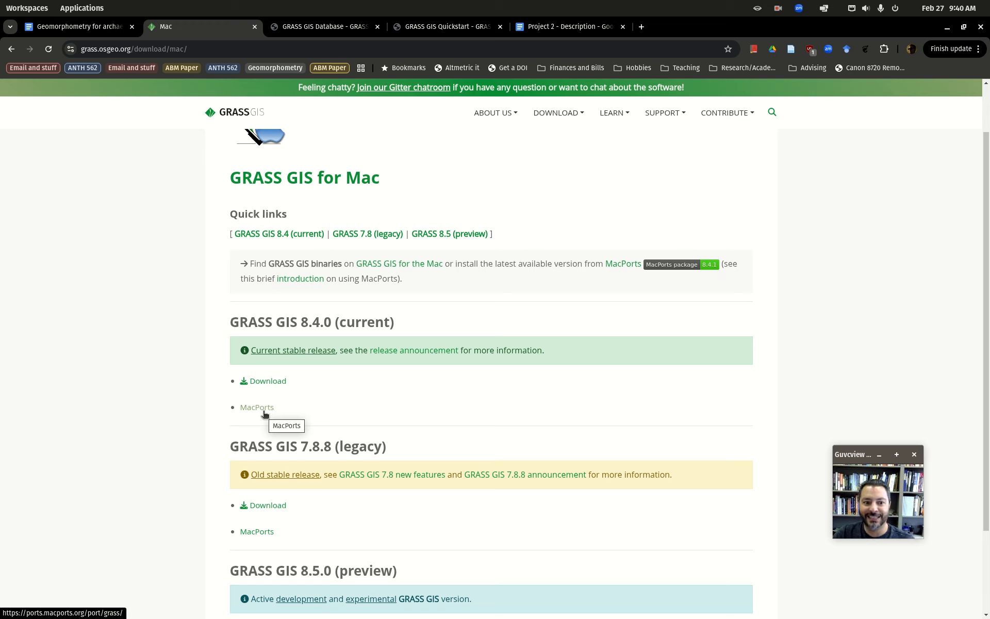
- Open the GRASS GIS 8.4.0 Mac download, examine its releases and Apple security workaround, and close the page and donation message
left_click(268, 380)
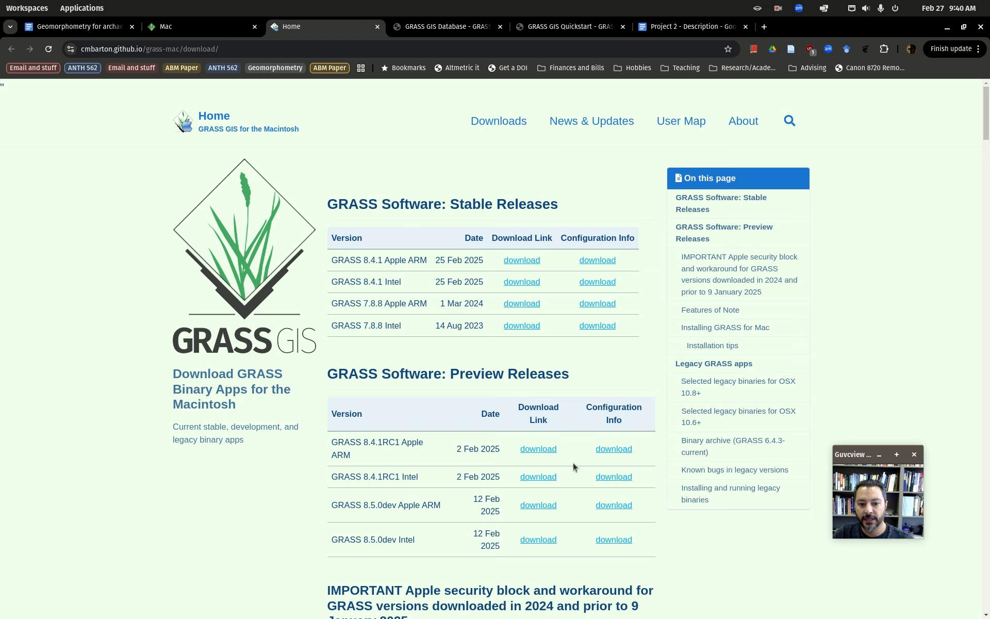
scroll(573, 462, "down", 7)
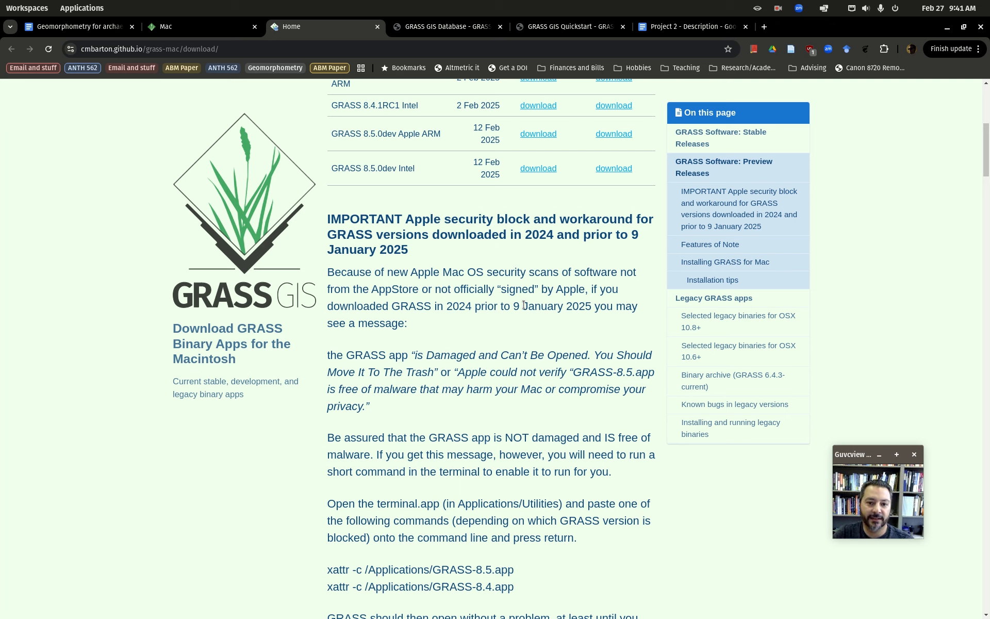
scroll(524, 305, "up", 3)
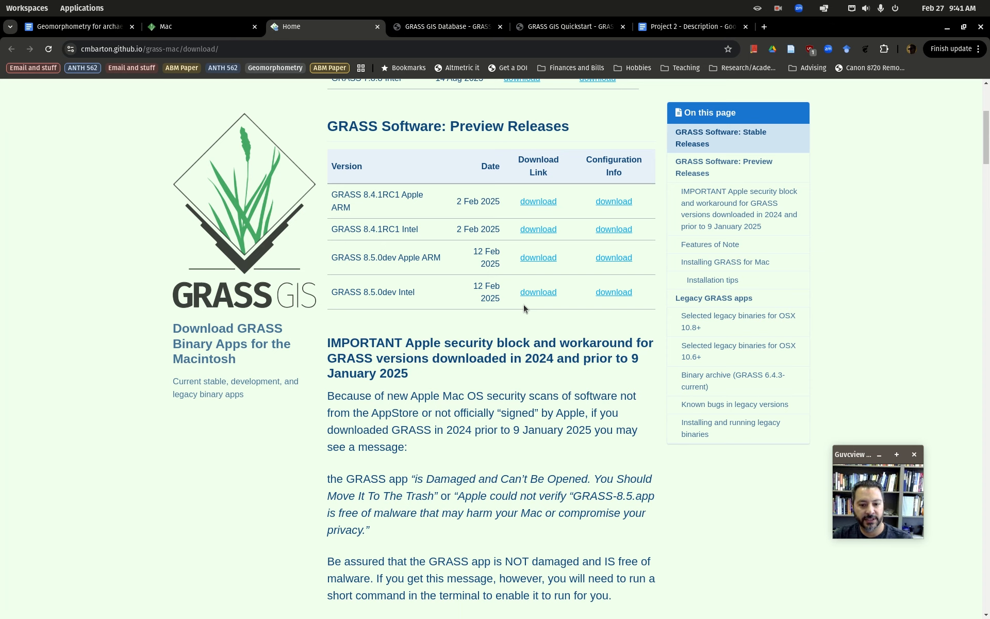
scroll(398, 322, "up", 3)
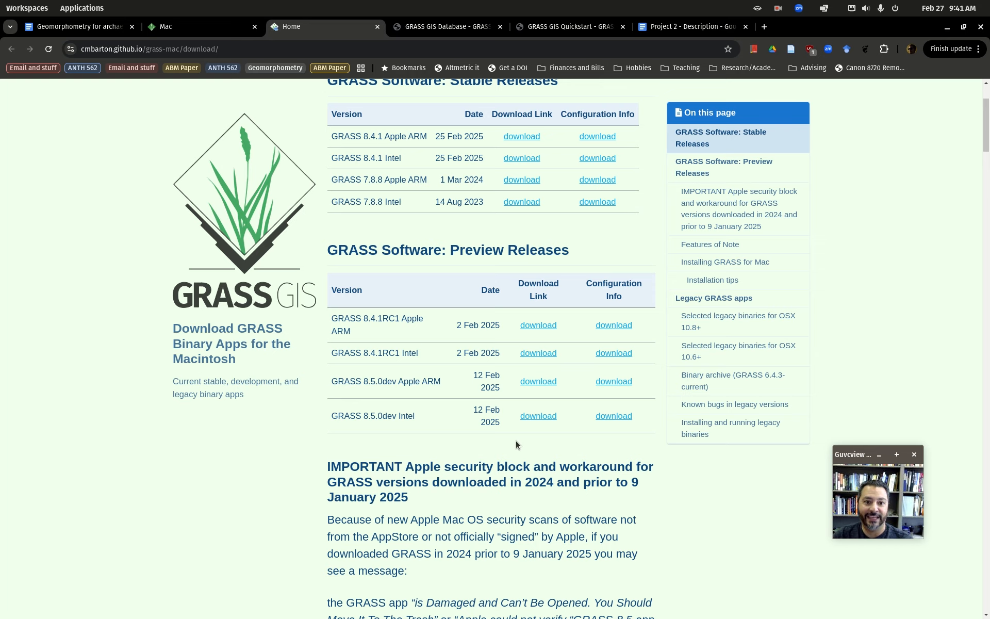
scroll(516, 440, "down", 4)
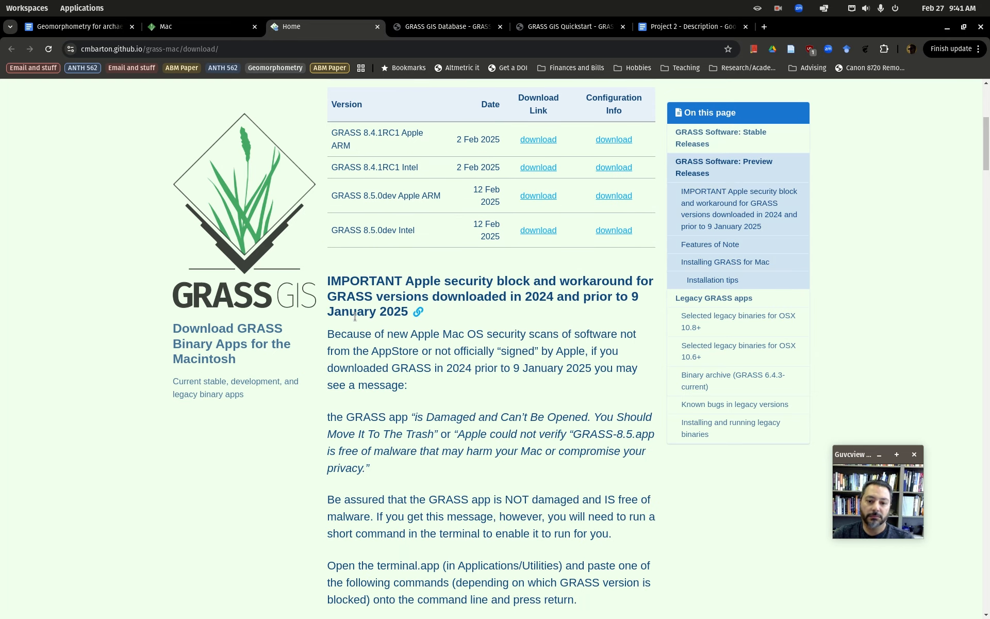
left_click(378, 26)
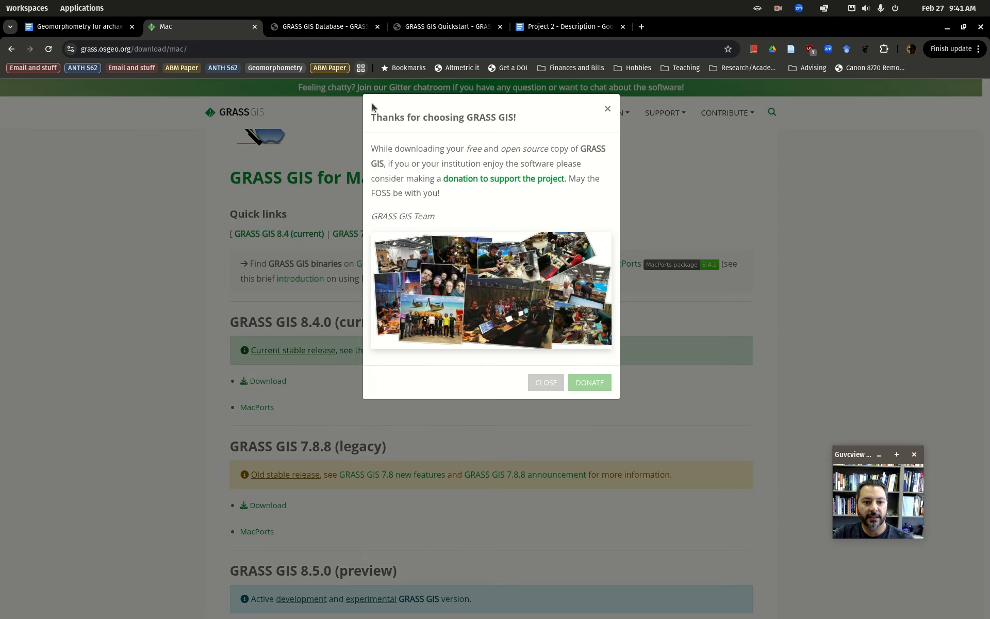
left_click(608, 108)
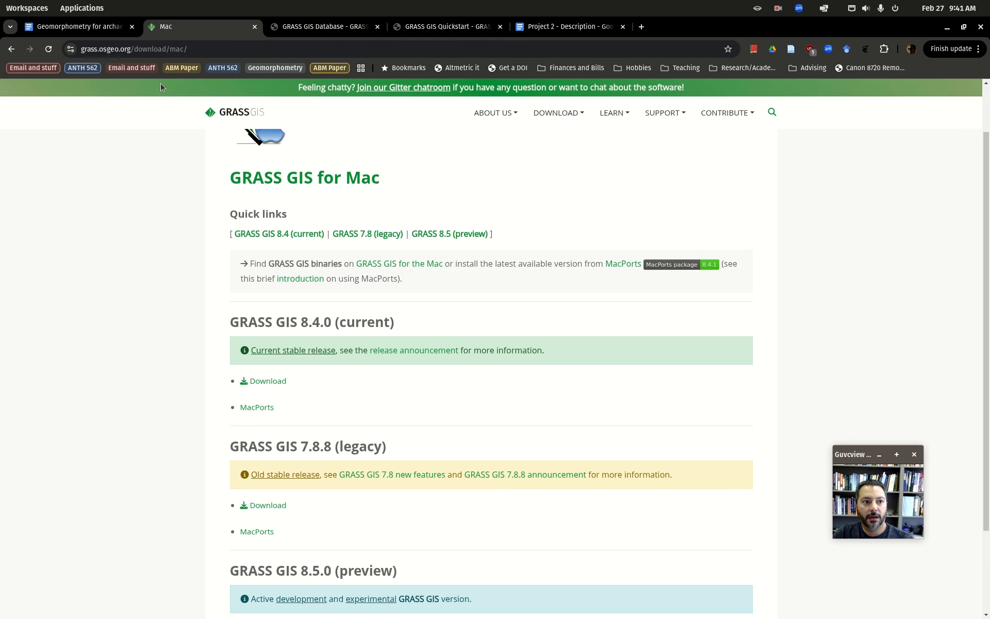
- Bring up the GRASS GIS Quickstart page and launch the installed GRASS GIS 8 application
left_click(438, 28)
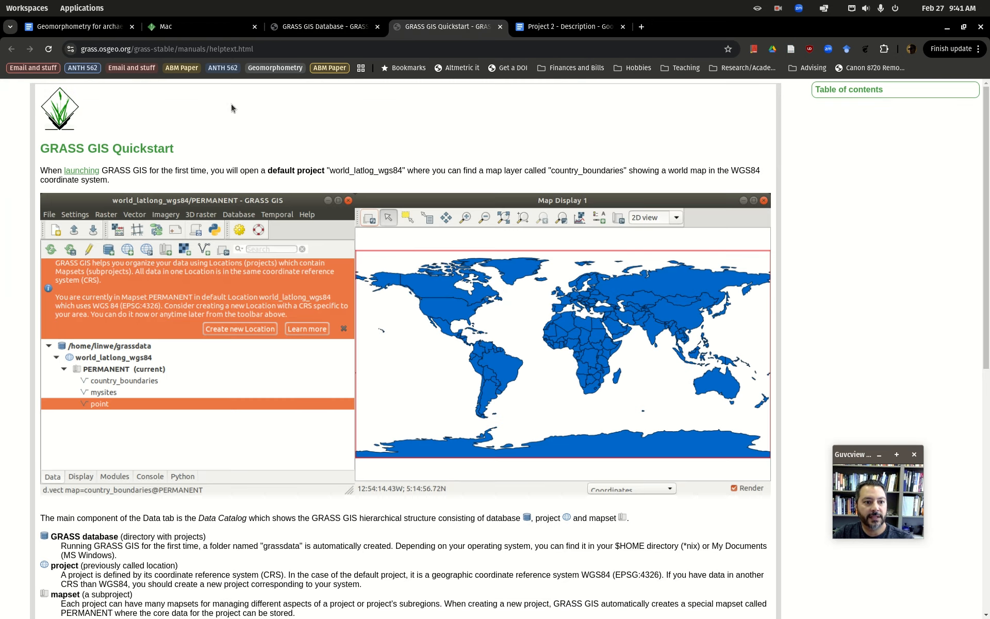
left_click(88, 10)
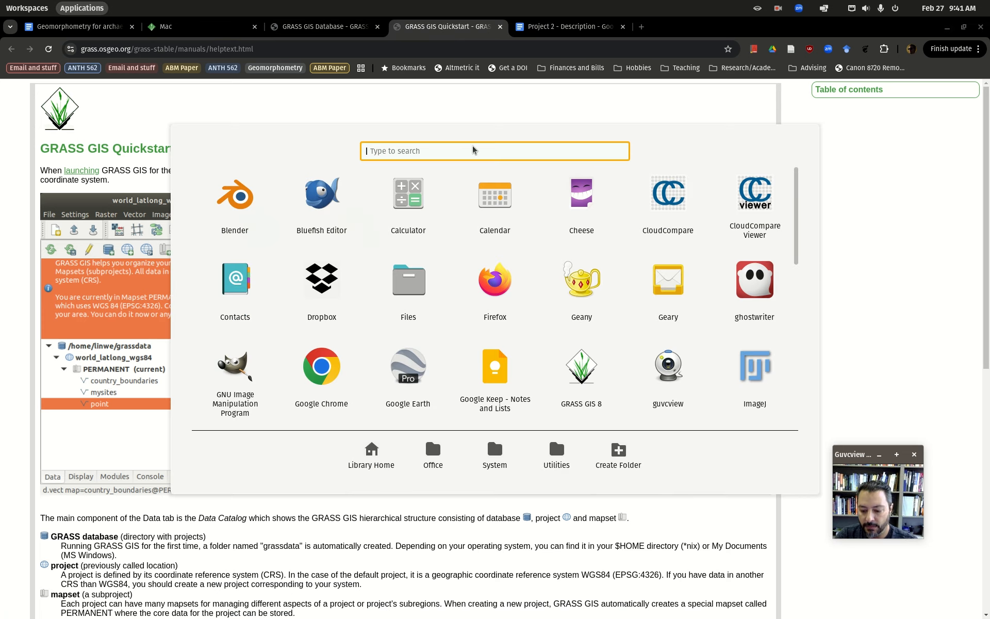
type("g")
key("Right")
key("Right")
key("Right")
key("Right")
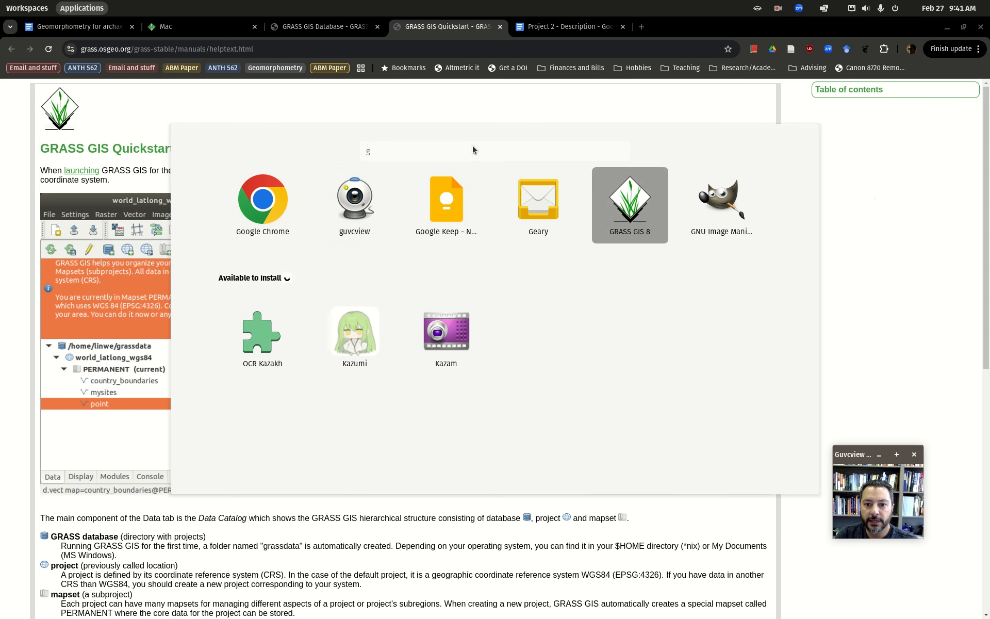
key("Return")
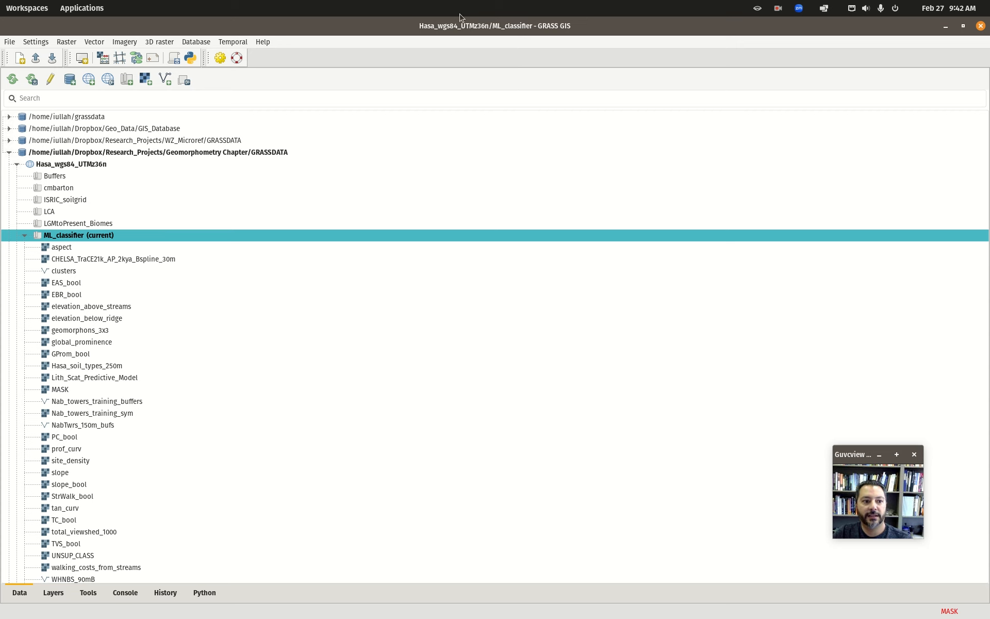
- Restore and narrow the main GRASS GIS window, and move the Map Display and terminal windows apart
double_click(816, 29)
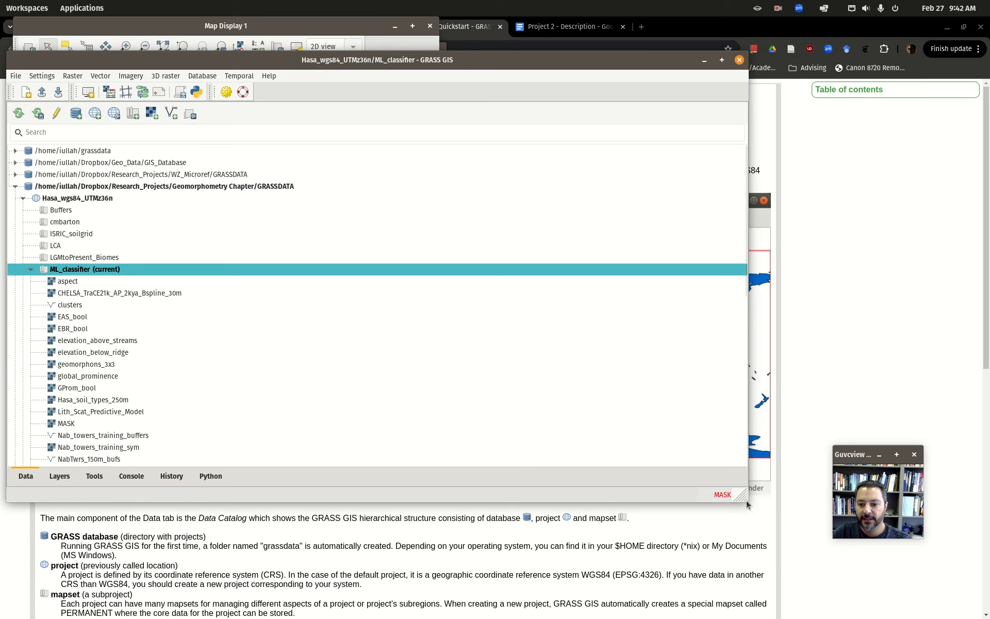
left_click_drag(746, 502, 347, 510)
left_click_drag(303, 22, 847, 60)
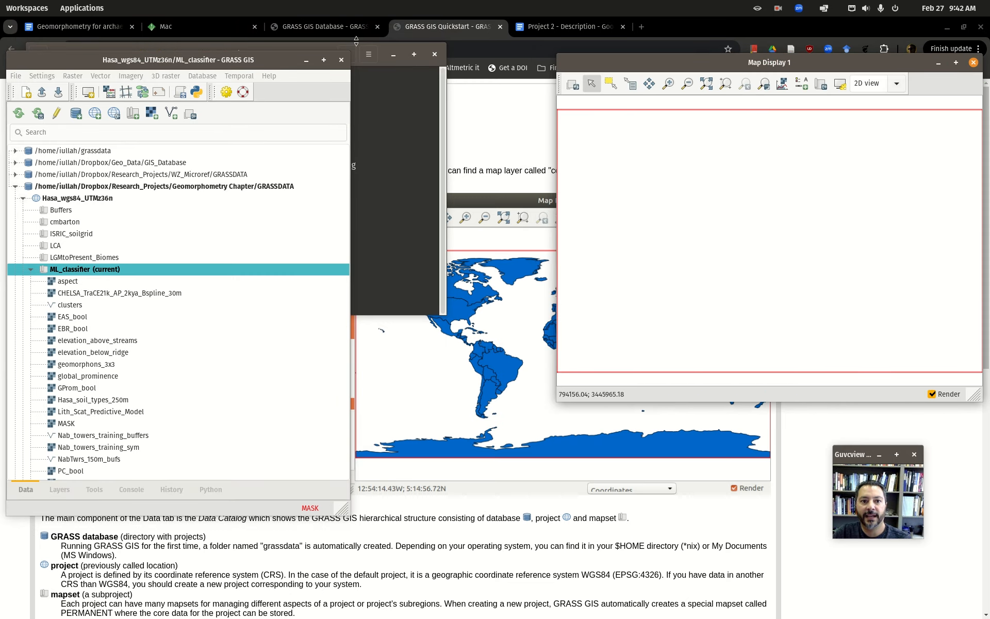
left_click_drag(384, 50, 400, 34)
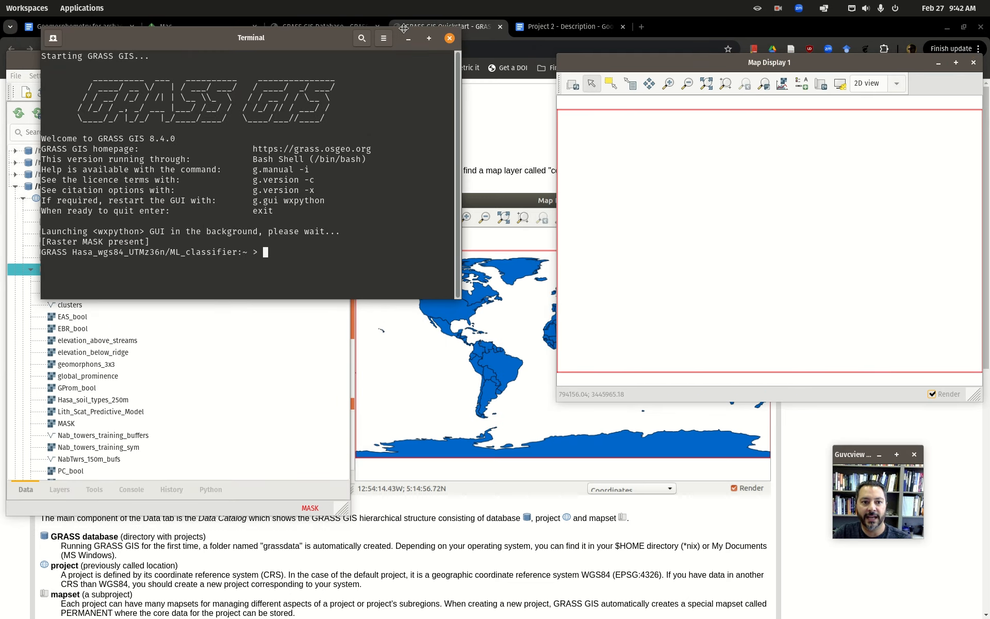
- Glance at the Quickstart page, return to the GRASS GIS windows, and arrange the main window and Map Display side by side
left_click(502, 140)
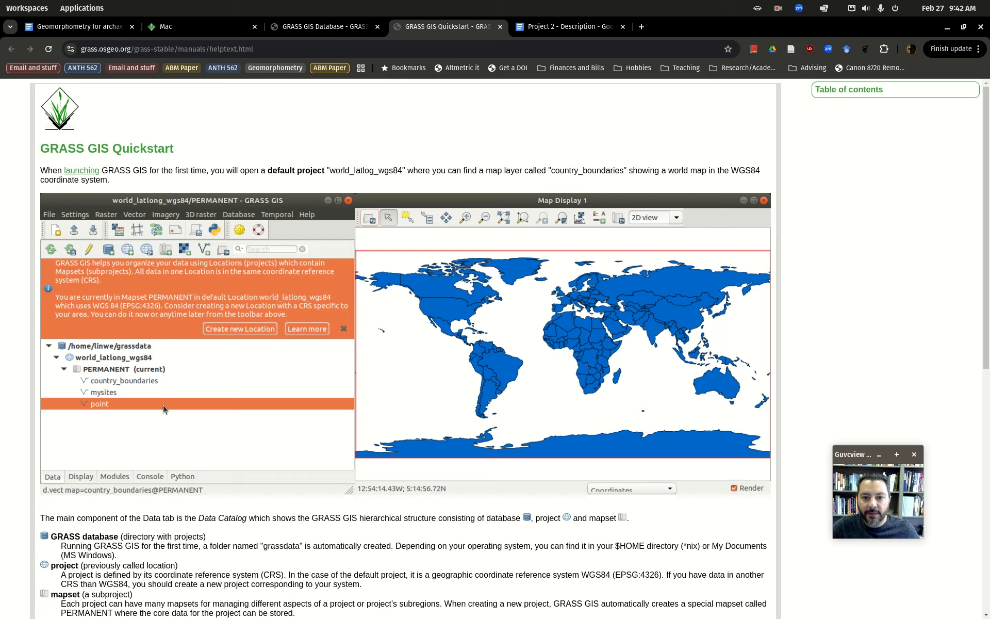
mouse_move(0, 0)
left_click(364, 217)
mouse_move(0, 0)
left_click(690, 258)
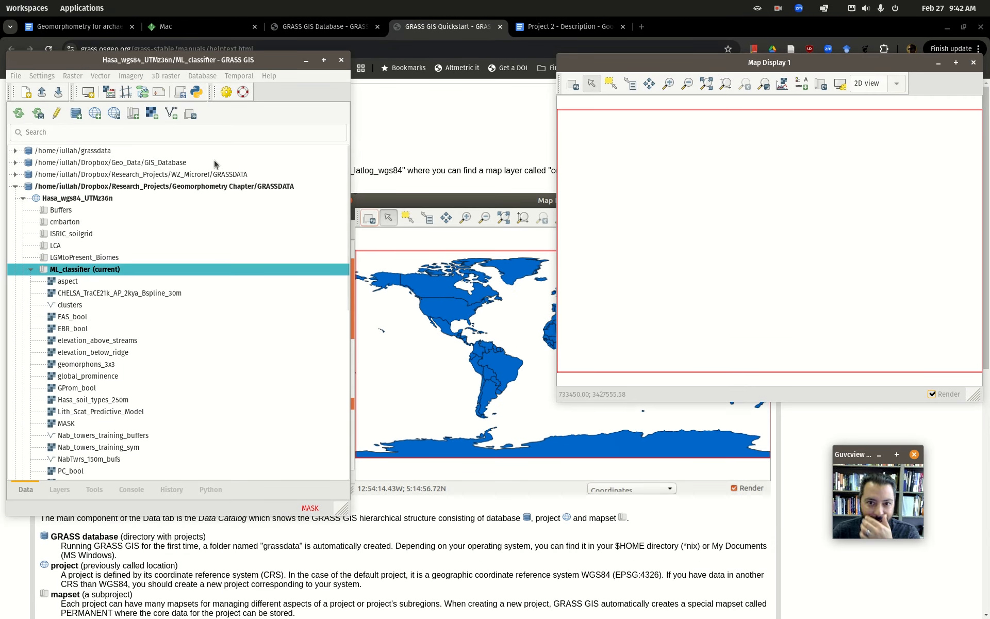
left_click_drag(657, 64, 586, 71)
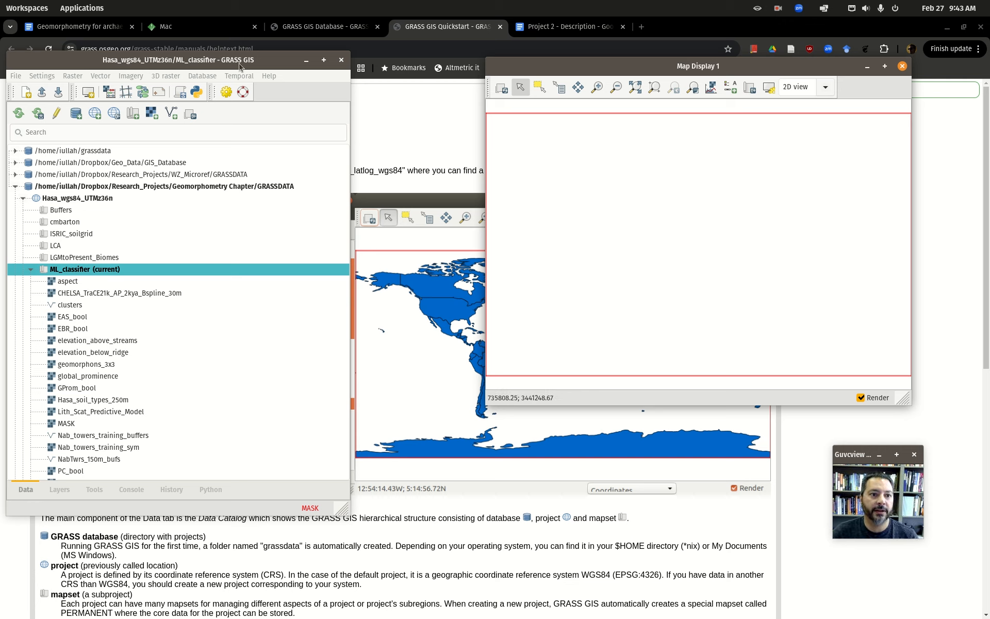
left_click(331, 381)
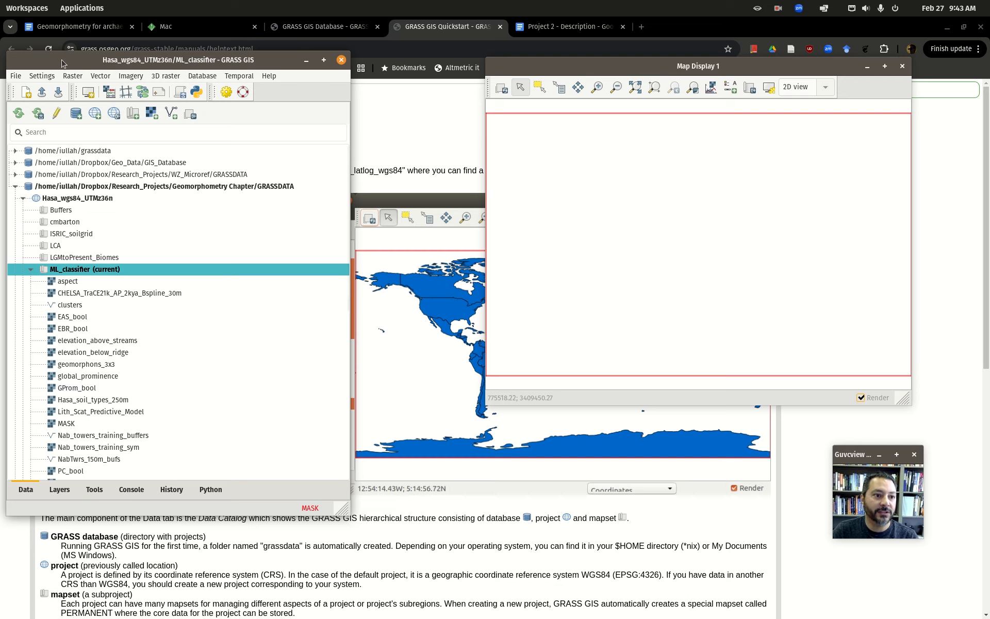
left_click_drag(132, 62, 195, 48)
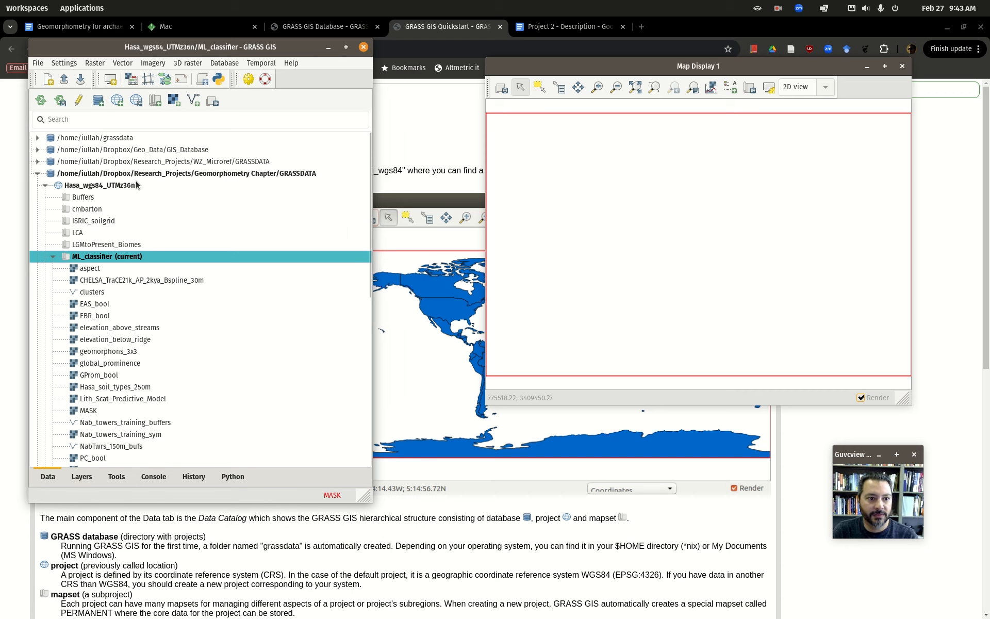
- Collapse the Geomorphometry Chapter database, expand the home folder's grassdata database, and select the world_latlong_wgs84 project
left_click(37, 173)
left_click(37, 138)
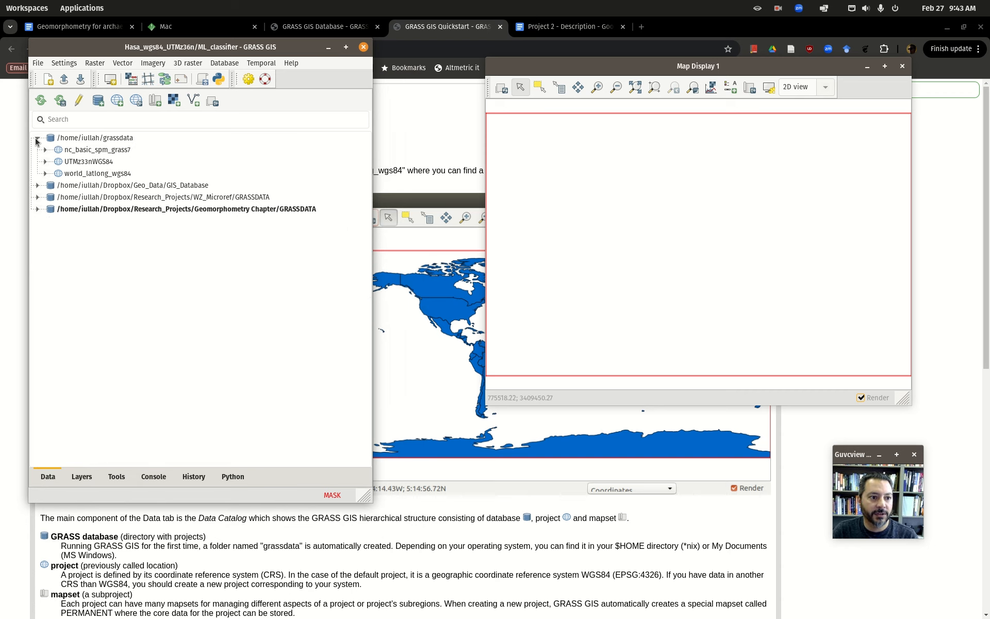
left_click(90, 177)
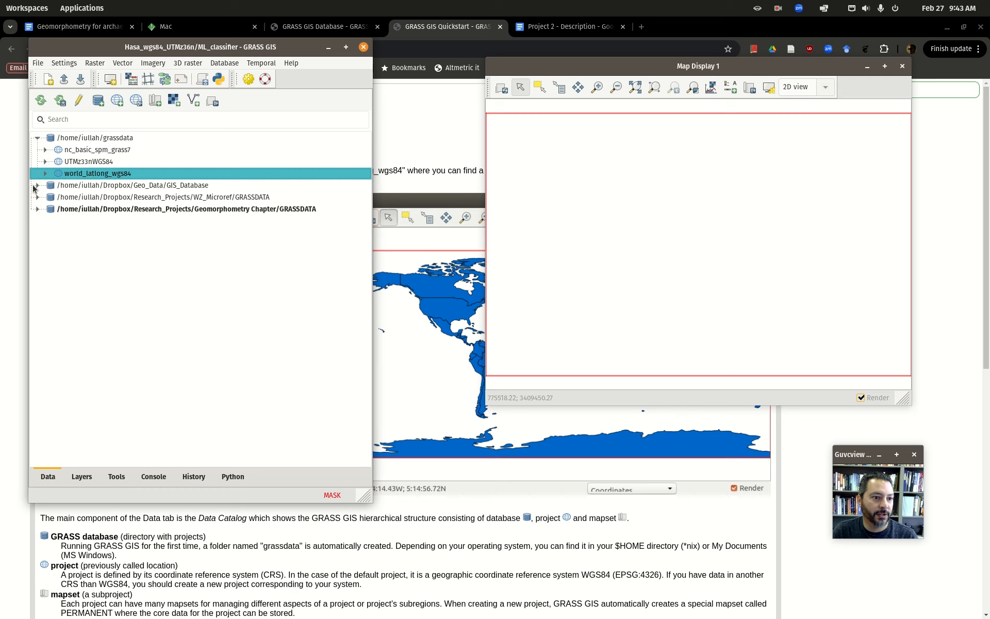
- Enable single-window mode in the GUI appearance preferences and save the settings
left_click(64, 64)
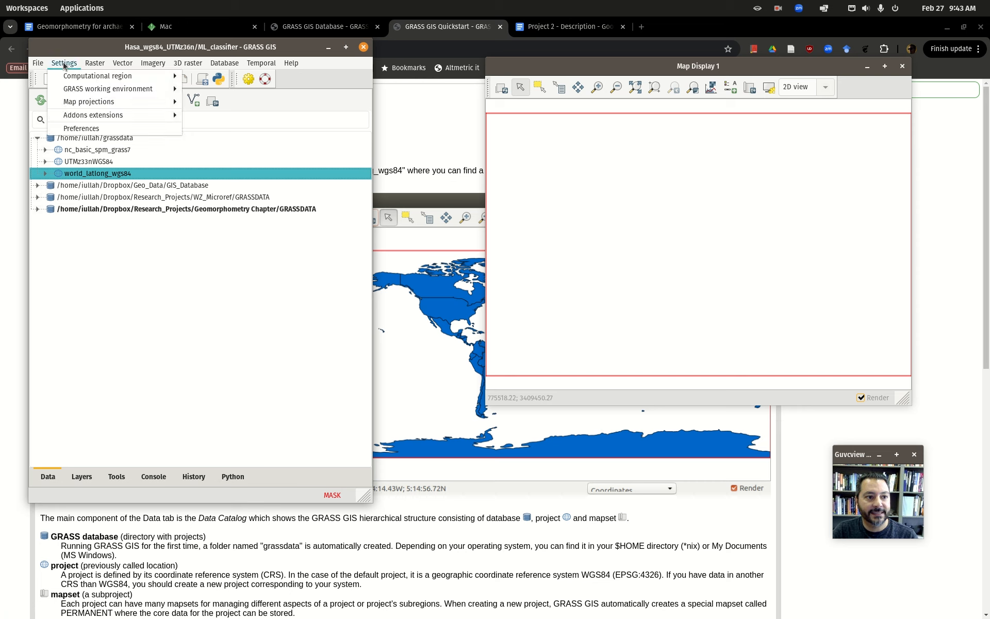
left_click(96, 129)
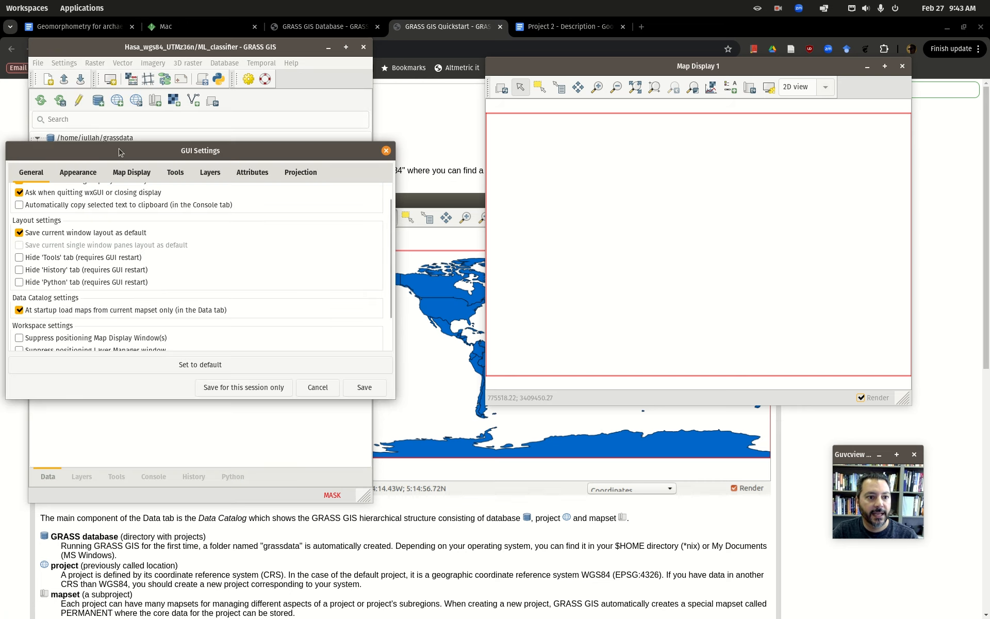
left_click(189, 157)
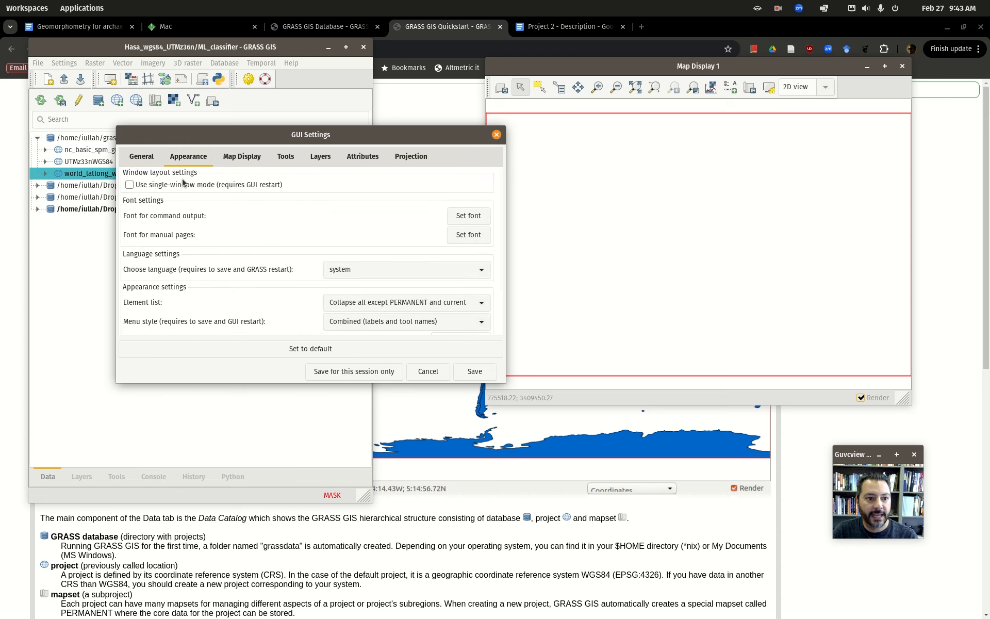
left_click(129, 185)
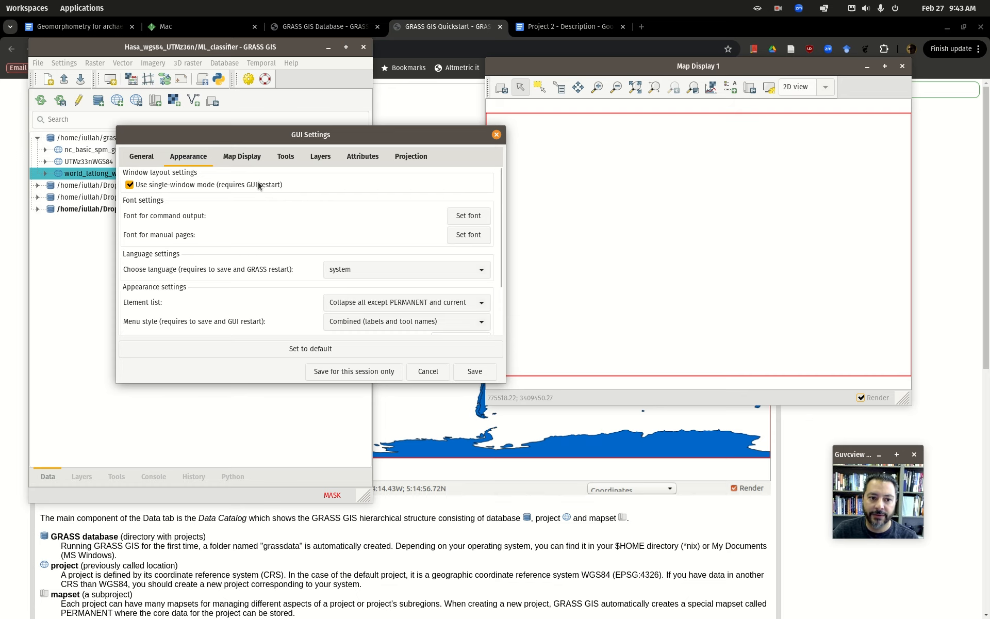
left_click(474, 372)
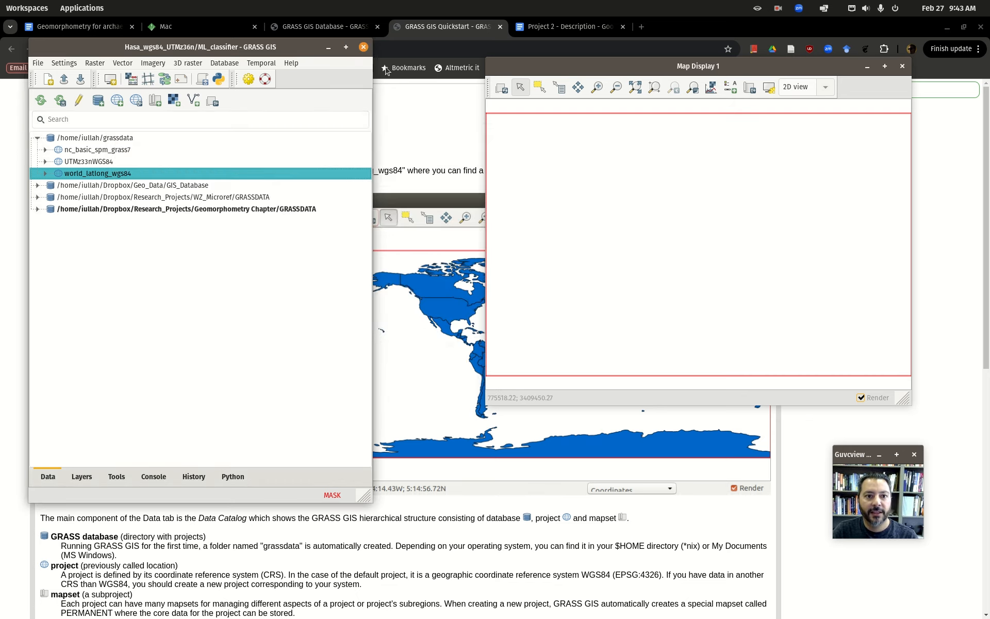
- Quit GRASS GIS and relaunch GRASS GIS 8 so the single-window layout is applied
left_click(364, 47)
left_click(275, 320)
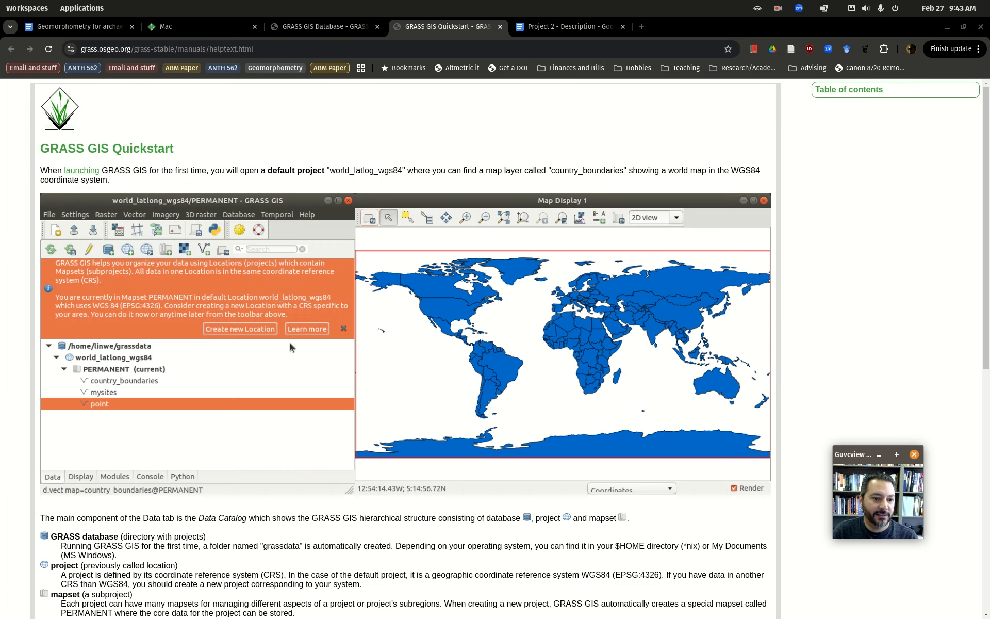
left_click(81, 8)
type("gras")
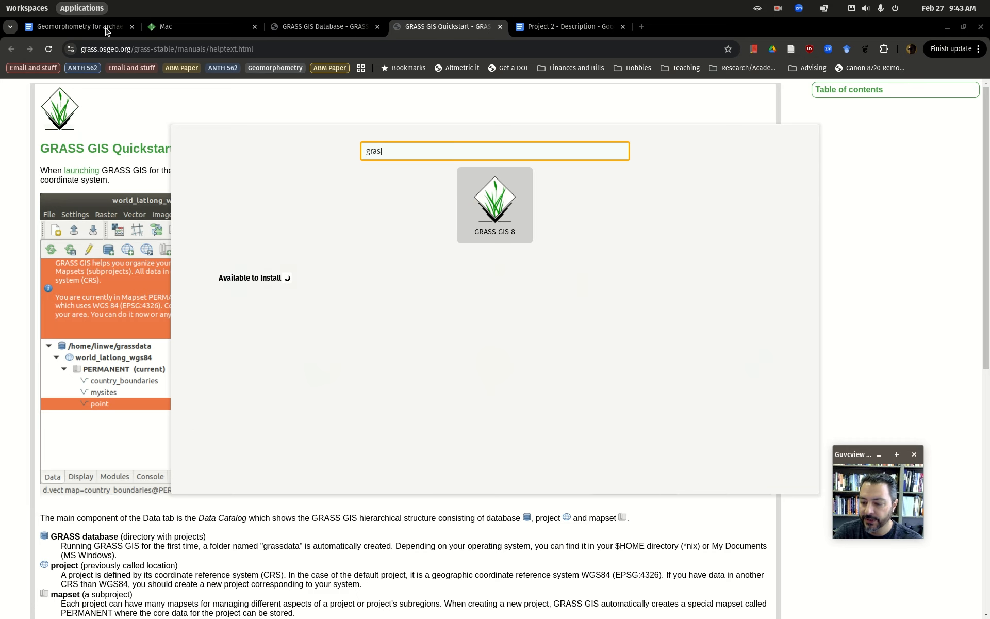
key("Return")
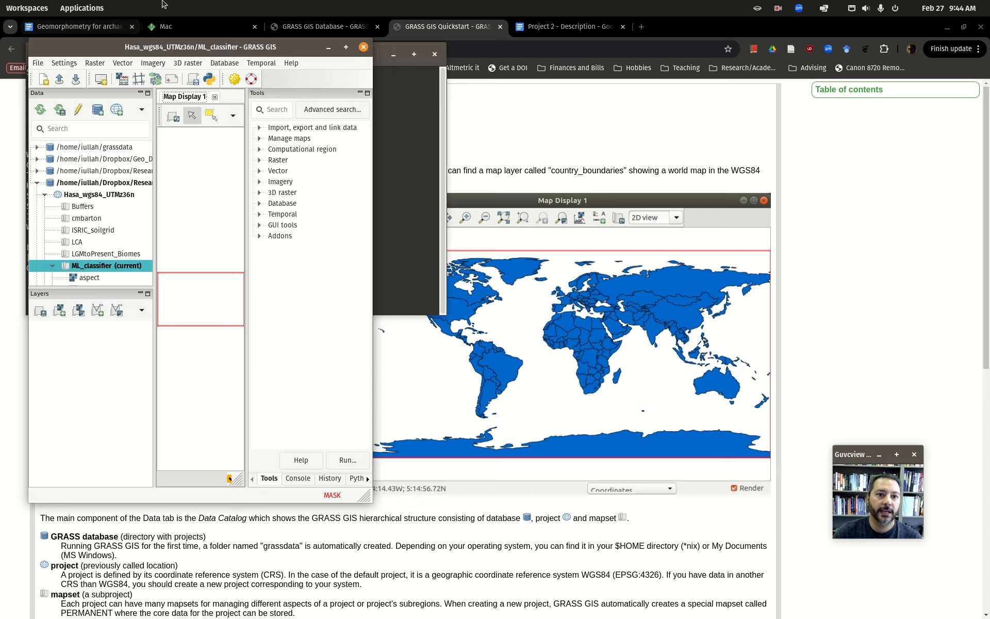
- Maximize the single GRASS GIS window, collapse the Geomorphometry Chapter database, and widen the Tools pane
left_click(346, 46)
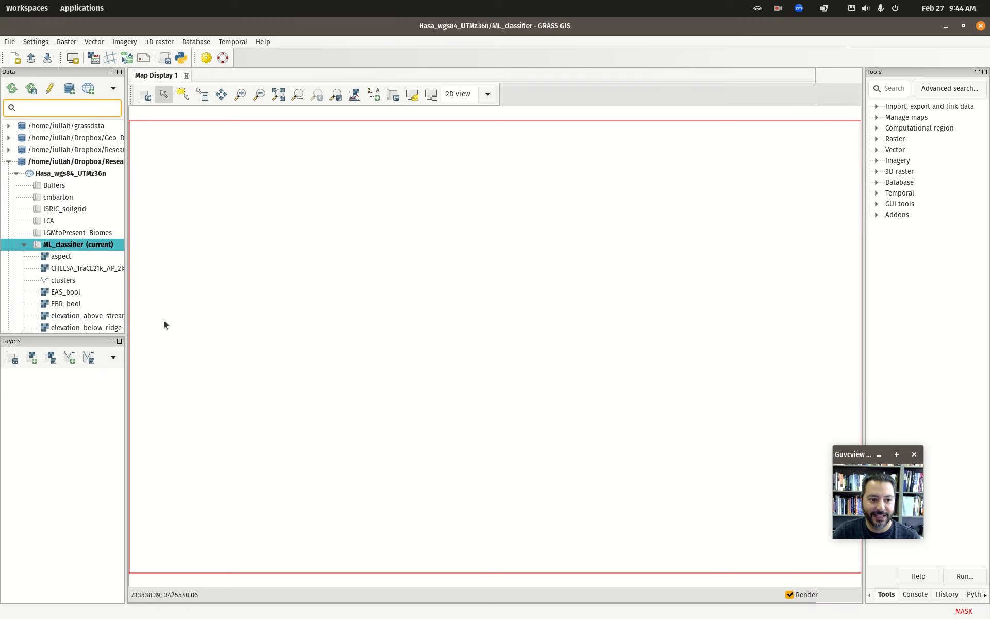
left_click(8, 162)
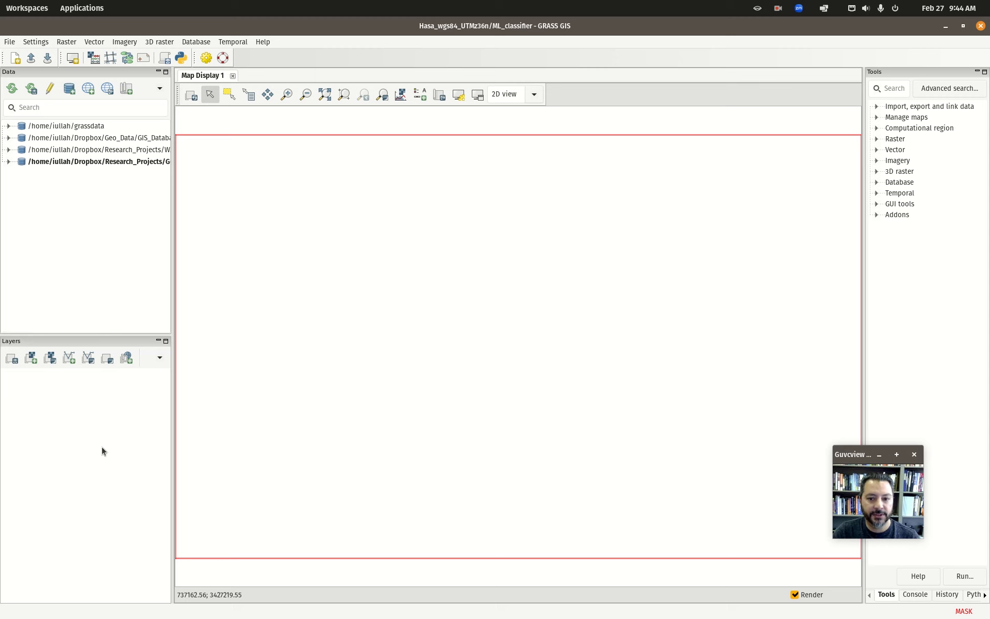
left_click_drag(864, 285, 806, 286)
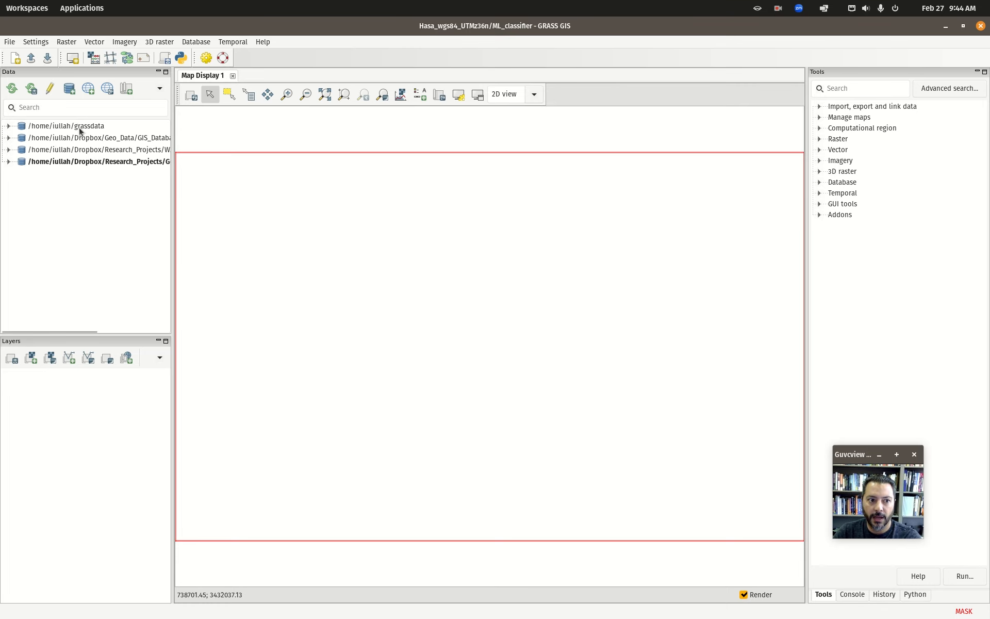
- Switch to the browser, skim the GRASS GIS Quickstart page, and bring up the GRASS GIS Database manual page
mouse_move(44, 4)
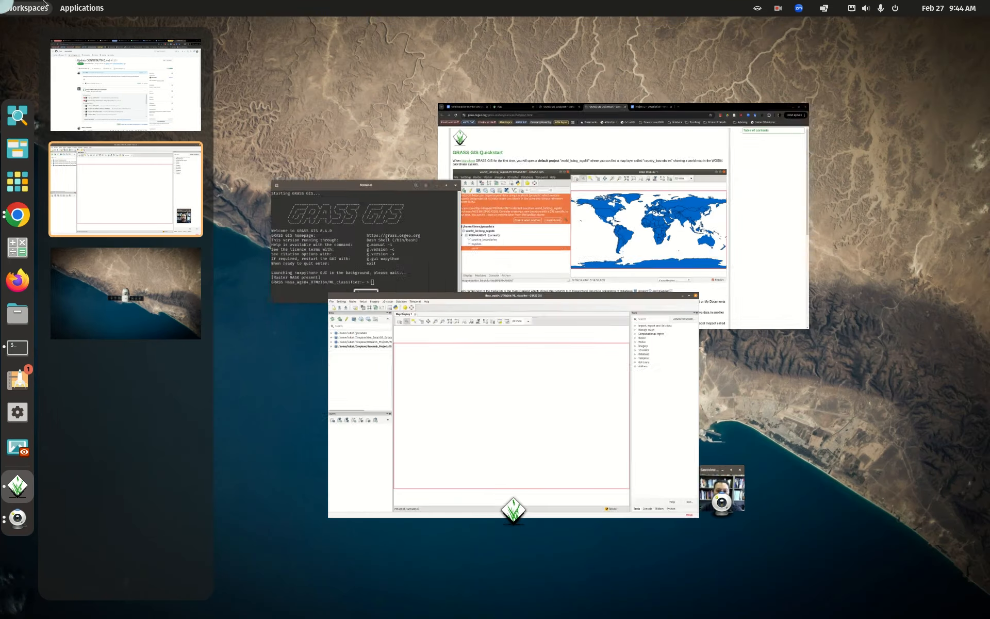
left_click(589, 218)
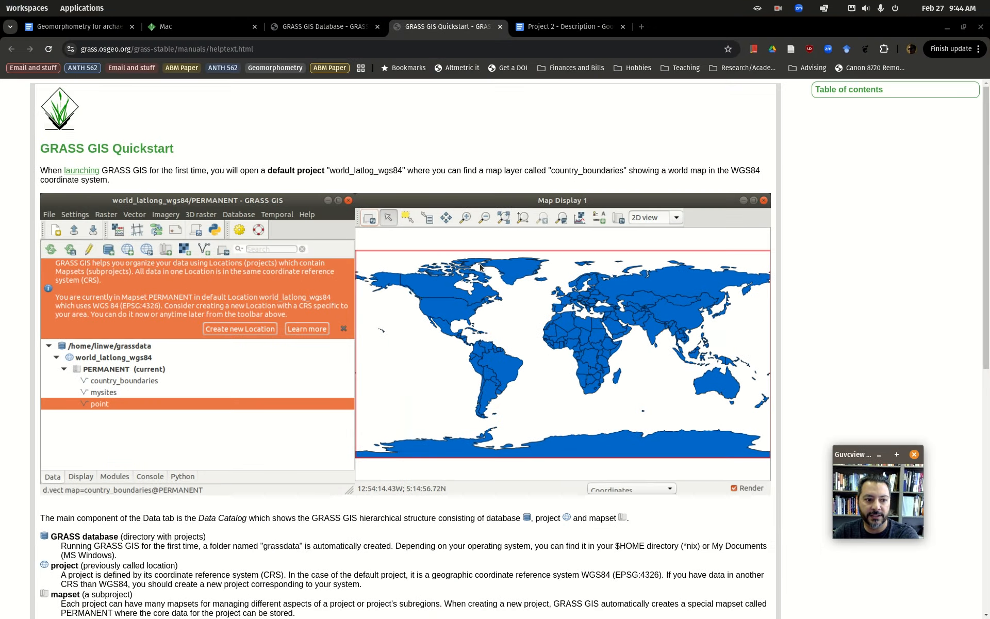
scroll(479, 265, "down", 6)
scroll(481, 274, "down", 5)
scroll(406, 150, "up", 15)
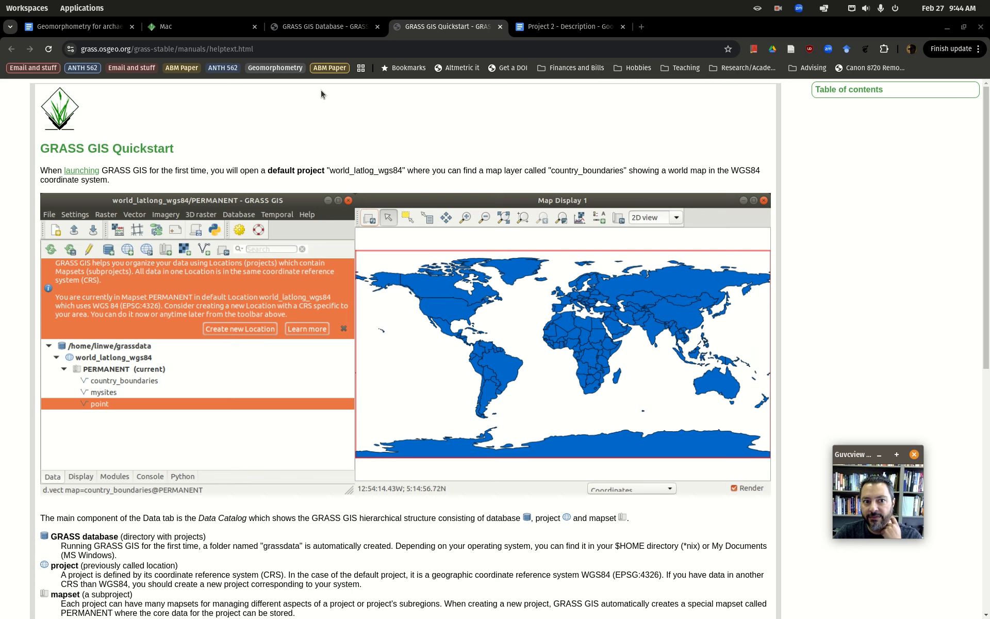
left_click(326, 26)
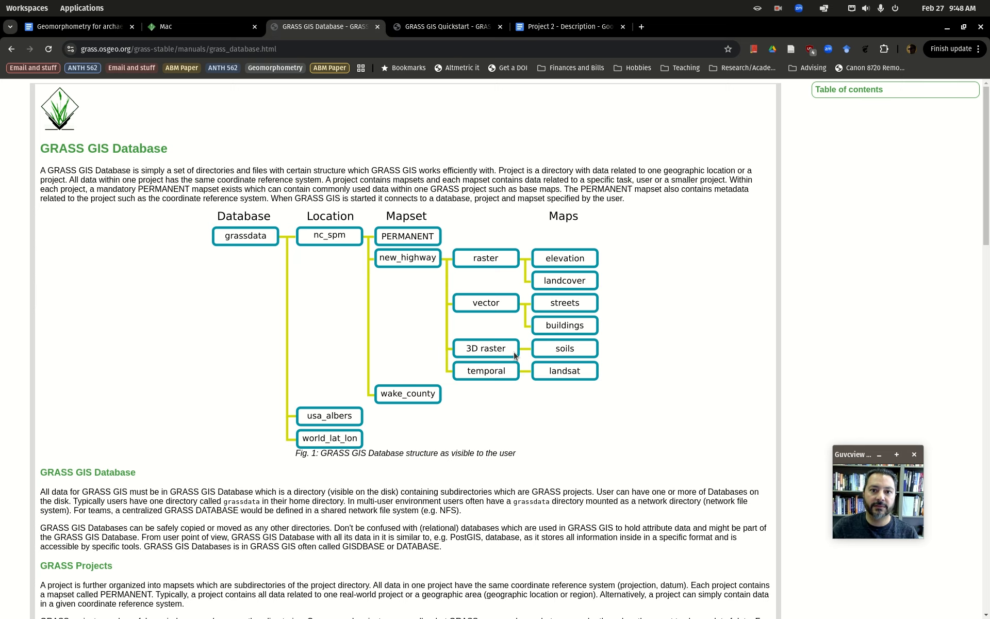
- Switch back to GRASS GIS, expand the home folder's grassdata database, and check which actions are available for it
mouse_move(1, 2)
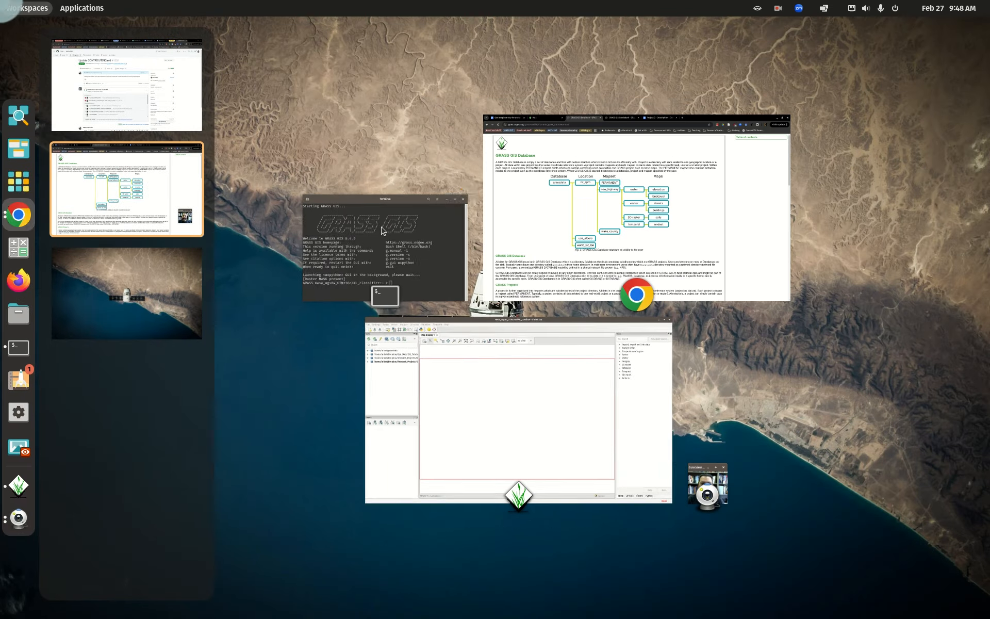
left_click(491, 397)
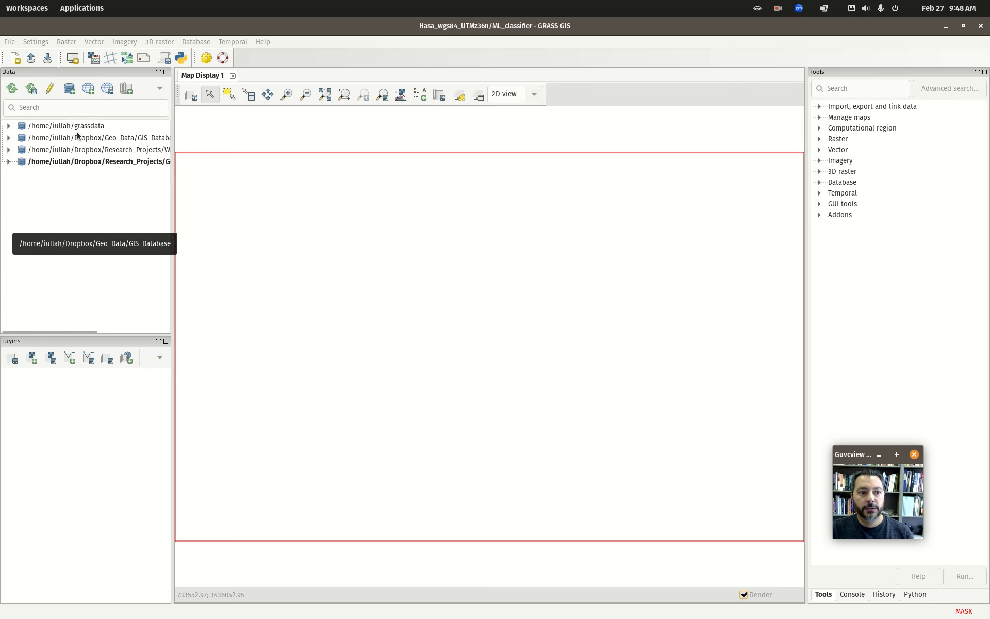
left_click(8, 126)
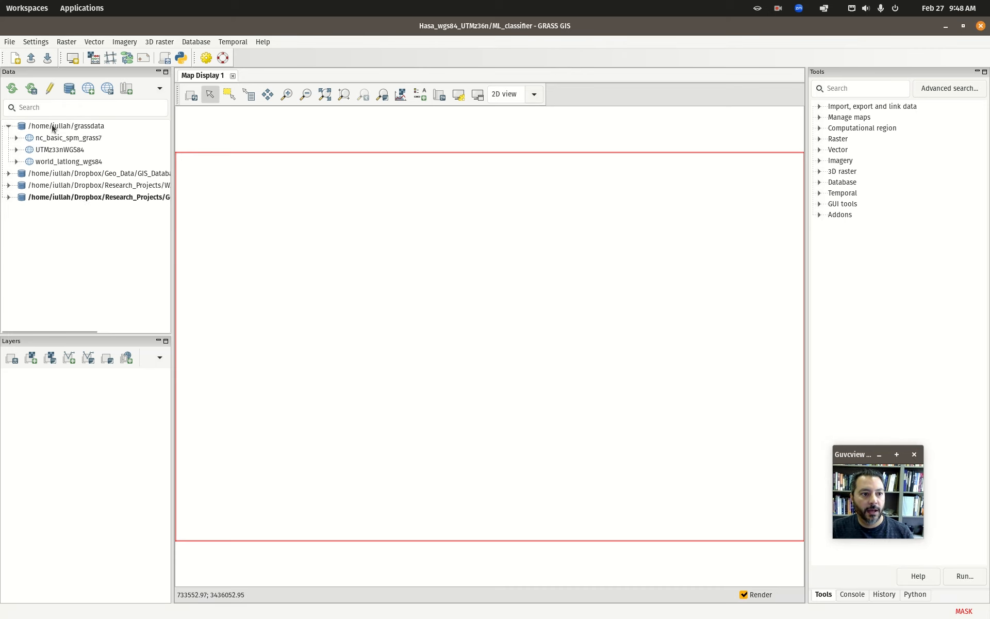
right_click(52, 127)
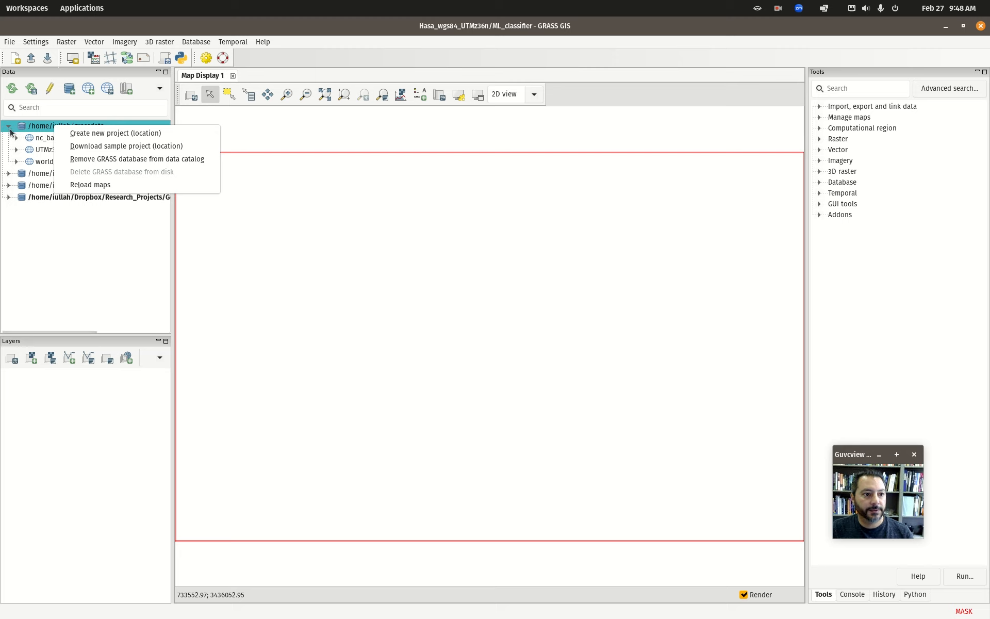
left_click(34, 126)
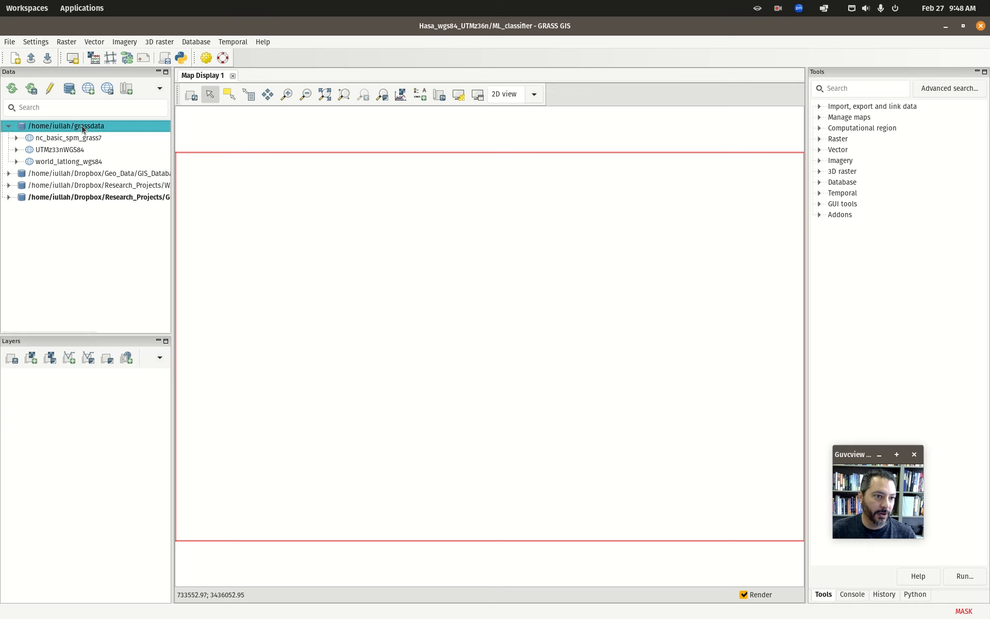
- Open the home folder's grassdata directory in the file manager and place its window beside the data catalog
left_click(93, 57)
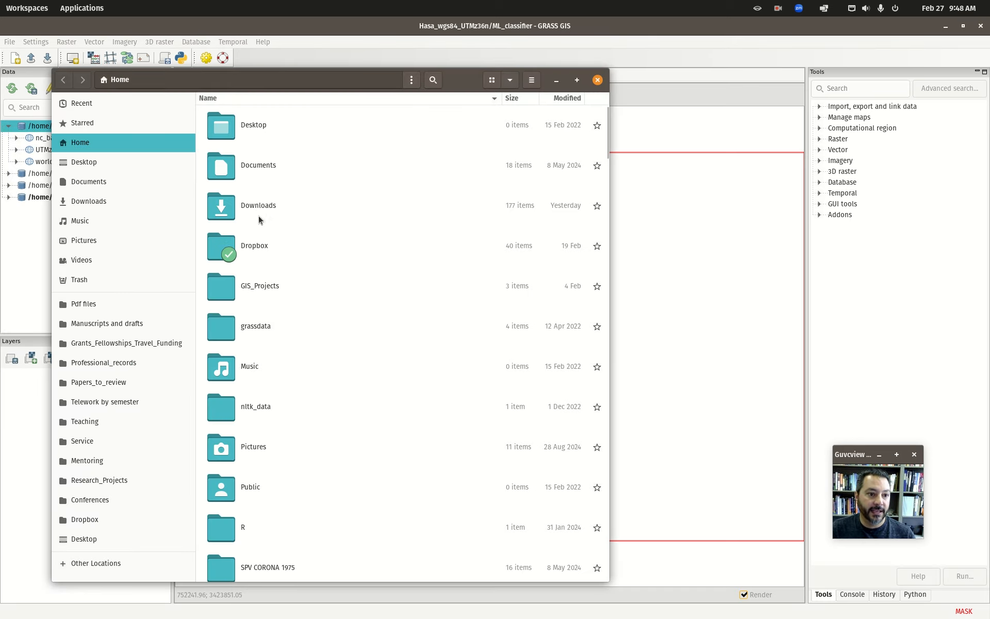
left_click(257, 329)
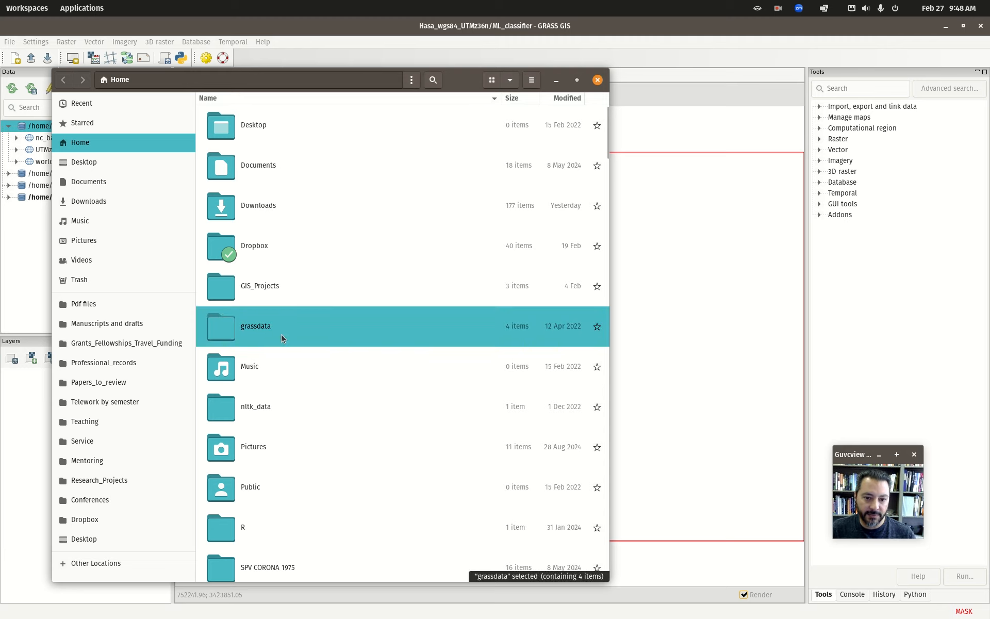
double_click(264, 331)
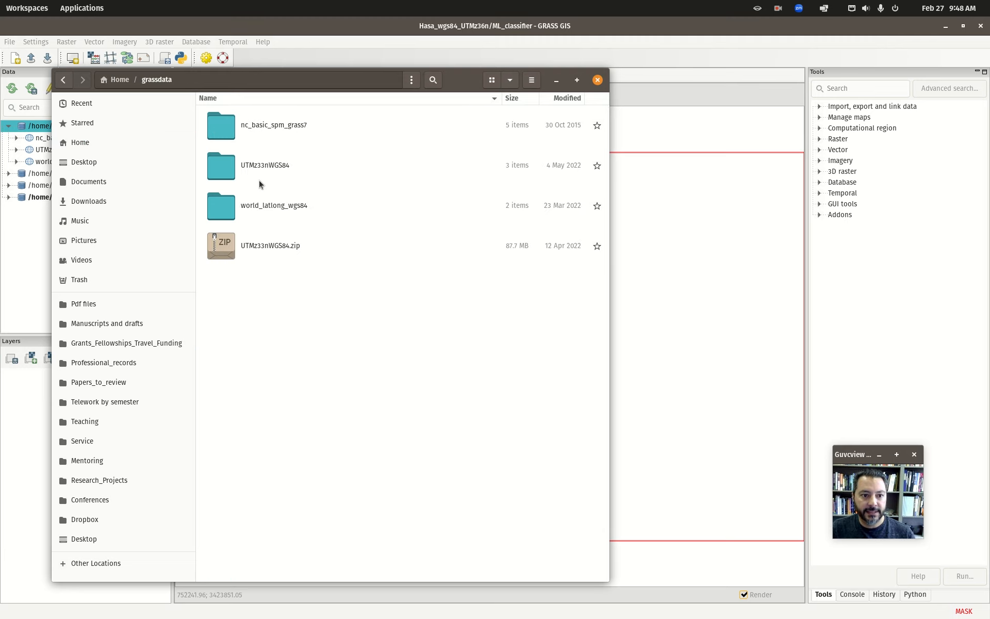
left_click_drag(459, 76, 467, 76)
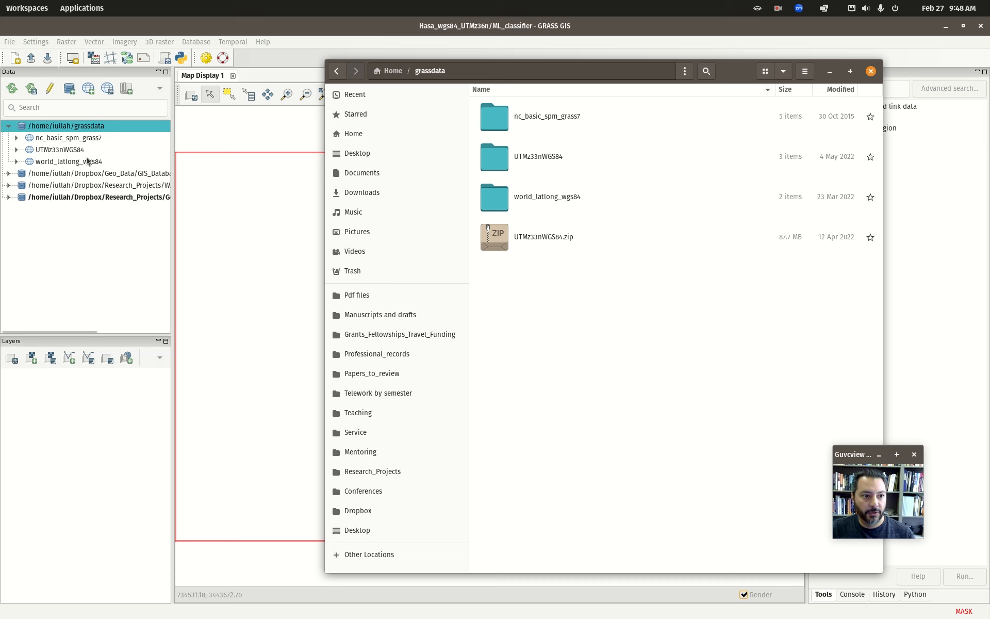
- Open the world_latlong_wgs84 project folder and look through the contents of its PERMANENT mapset folder
double_click(556, 205)
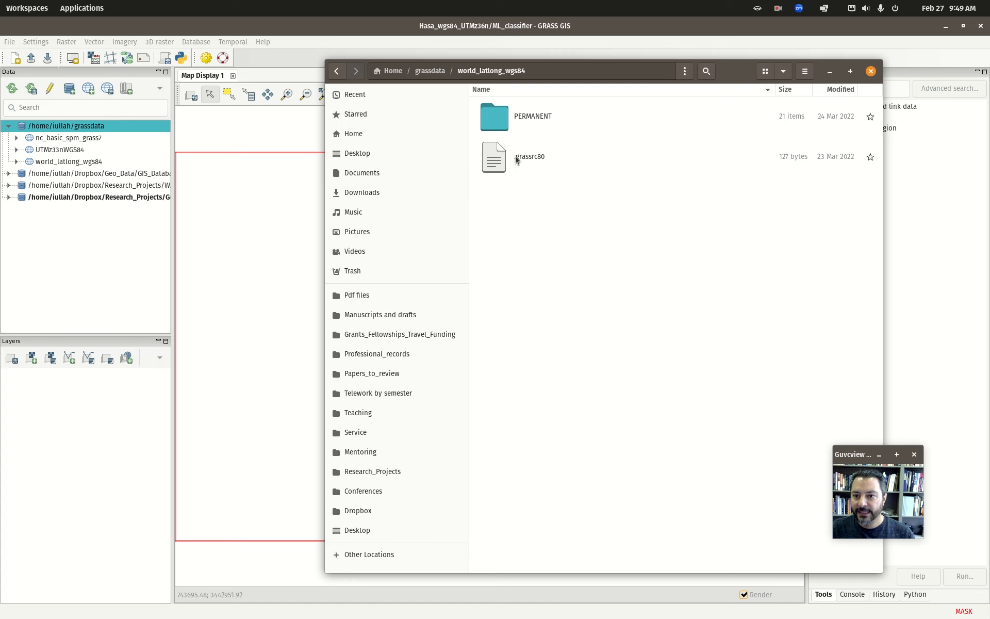
left_click(515, 156)
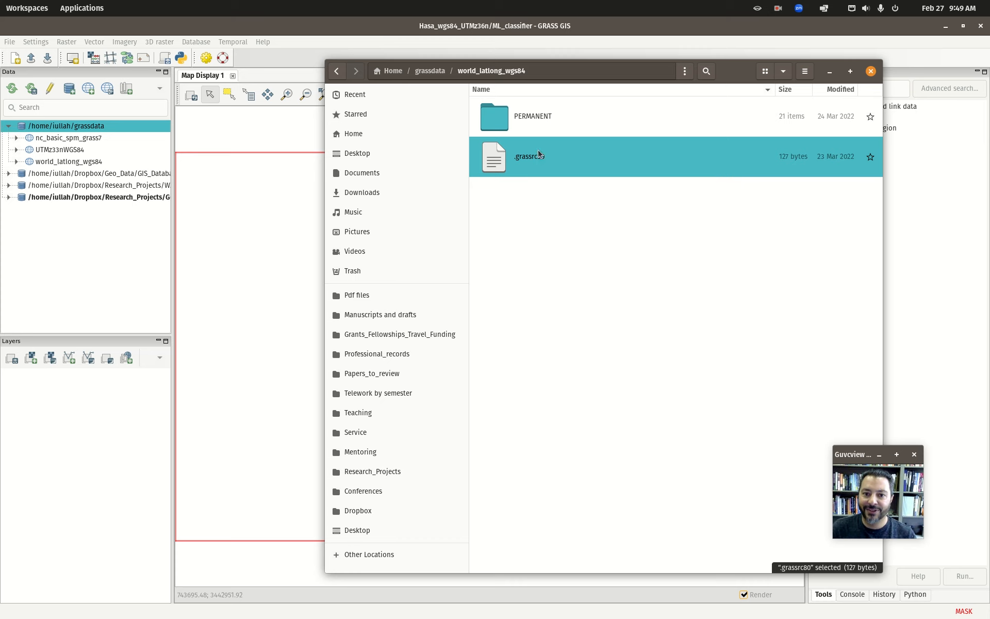
double_click(538, 128)
scroll(521, 402, "down", 2)
scroll(515, 420, "up", 2)
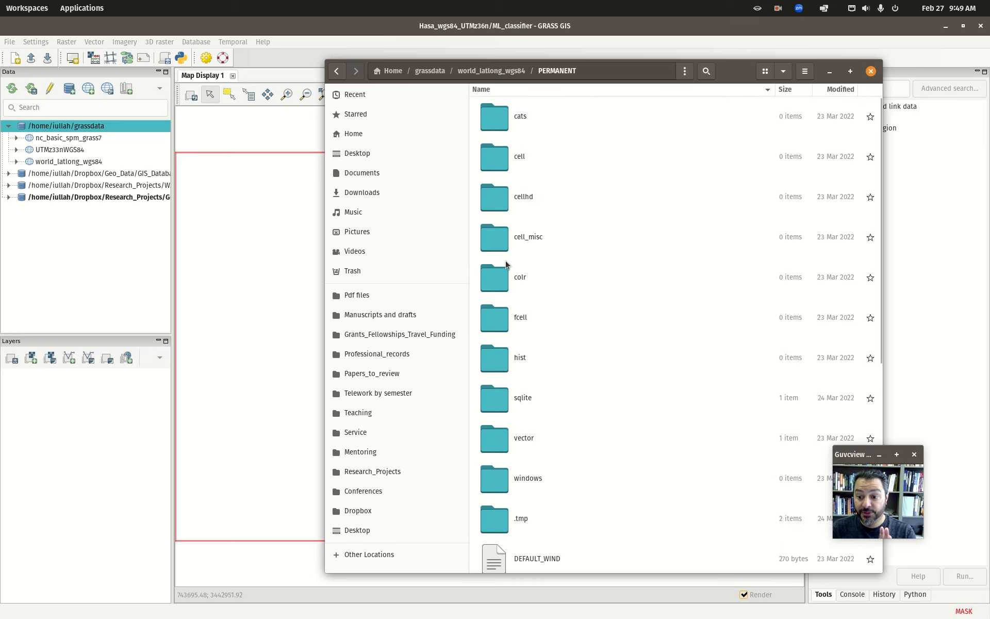
- Inspect the cats, cell and colr subfolders of the PERMANENT mapset, returning to PERMANENT after each
left_click(506, 123)
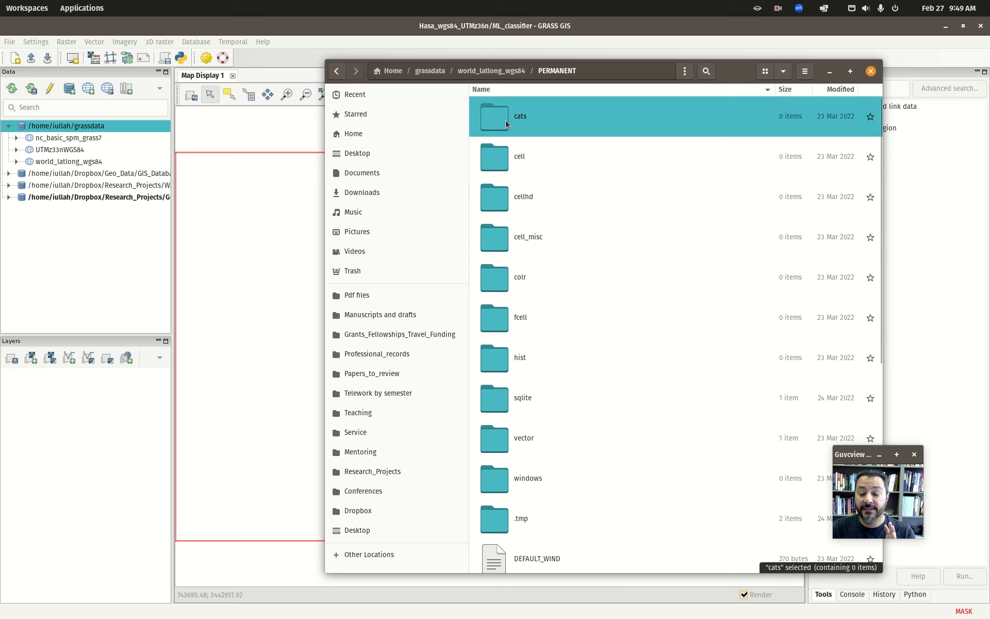
double_click(505, 119)
left_click(556, 71)
double_click(519, 178)
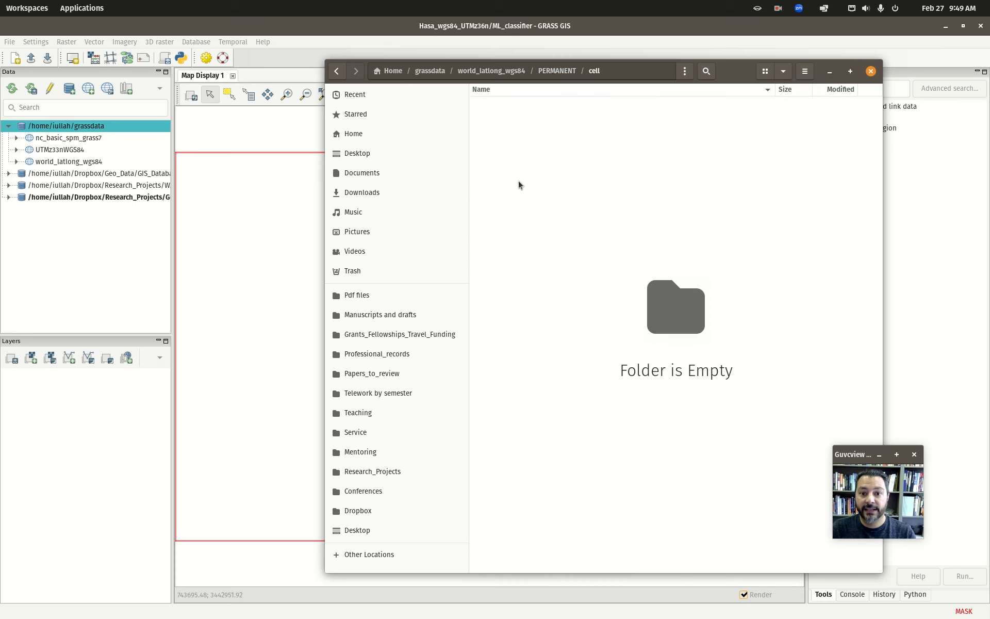
left_click(556, 70)
left_click(508, 247)
double_click(508, 246)
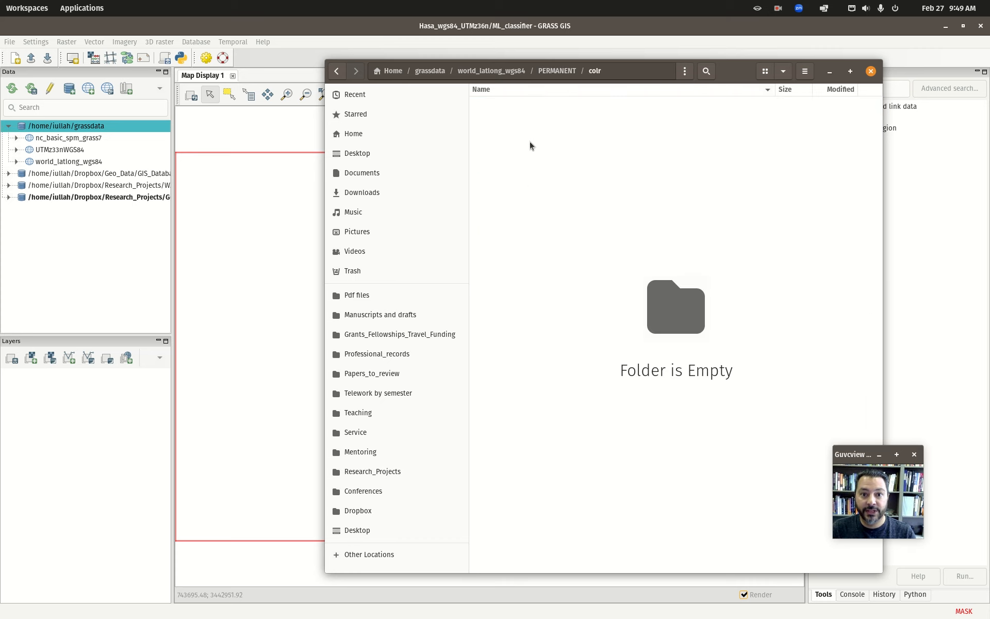
left_click(577, 71)
- Review PERMANENT's projection and region files, check the cell_misc subfolder, and go back up to the grassdata folder
scroll(503, 381, "down", 1)
scroll(503, 380, "down", 3)
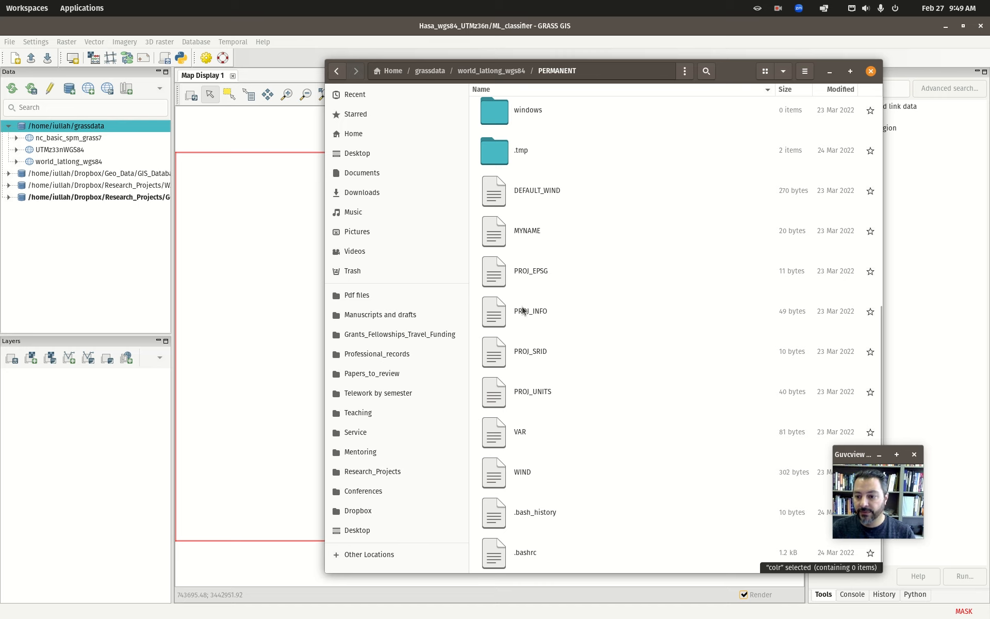
scroll(518, 463, "up", 2)
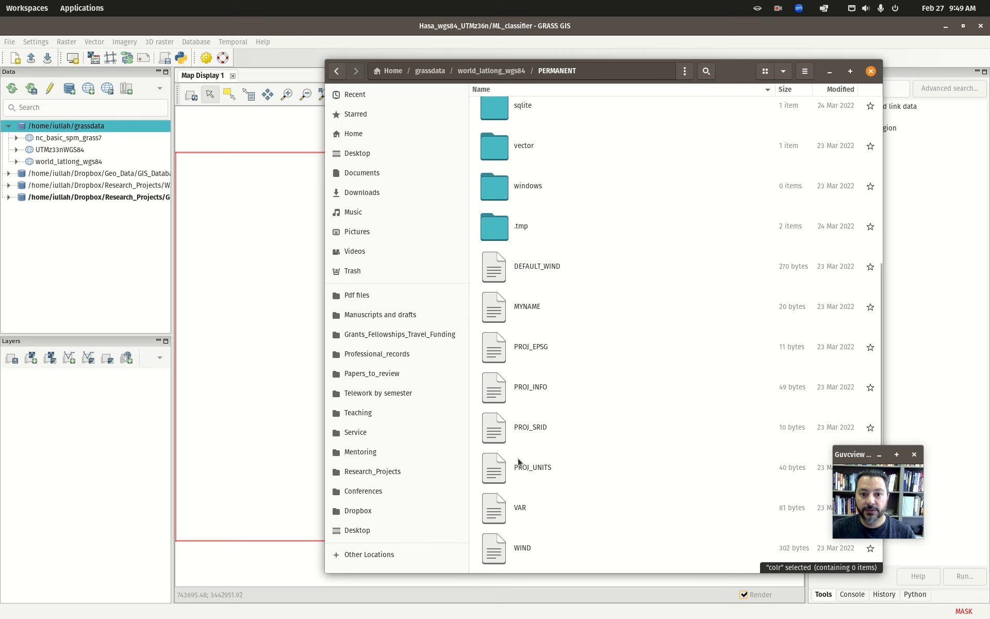
scroll(539, 428, "up", 7)
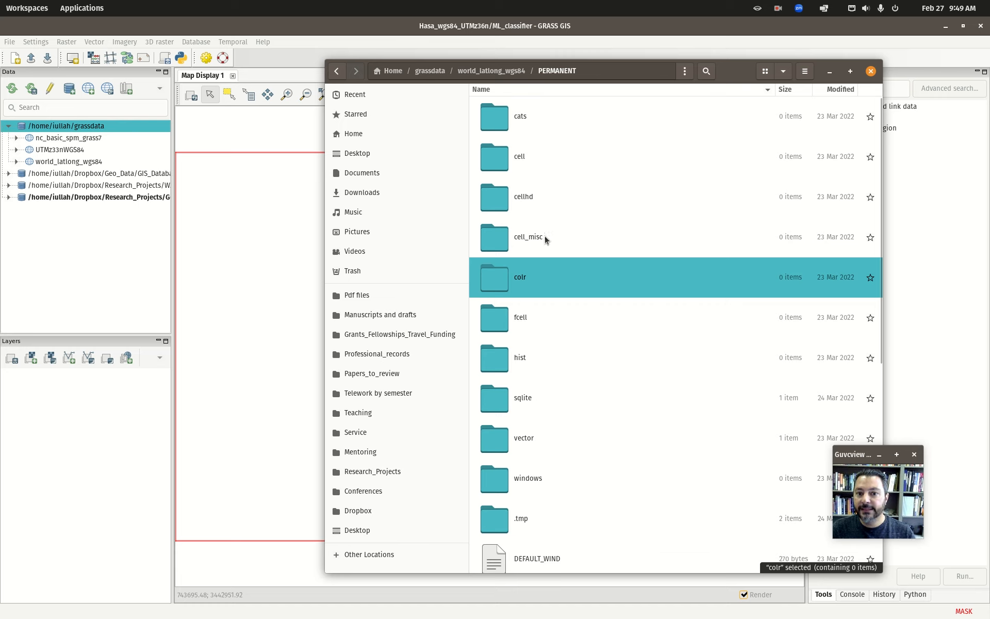
double_click(507, 241)
left_click(511, 76)
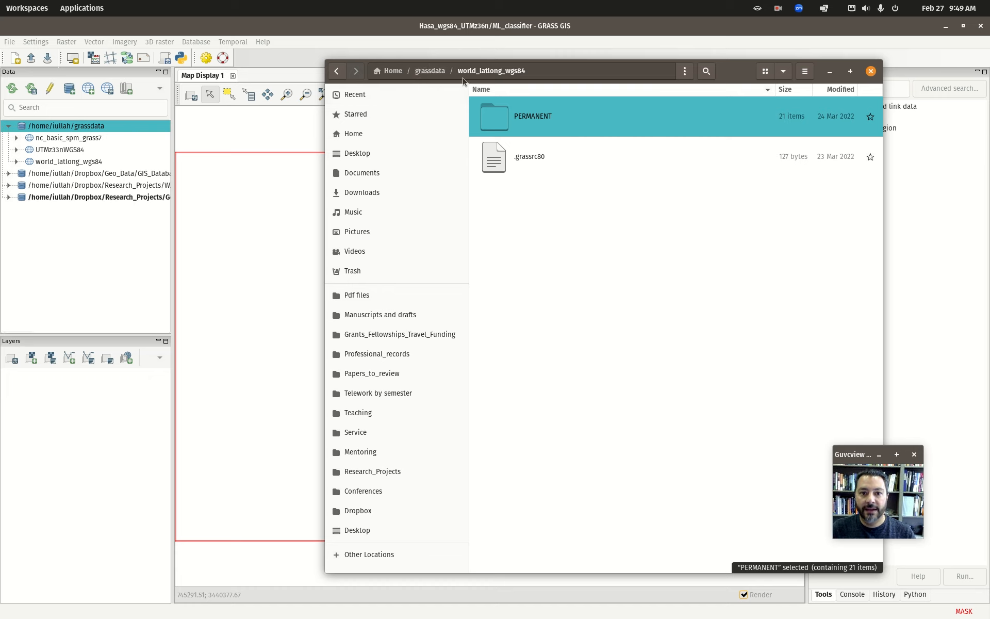
left_click(430, 71)
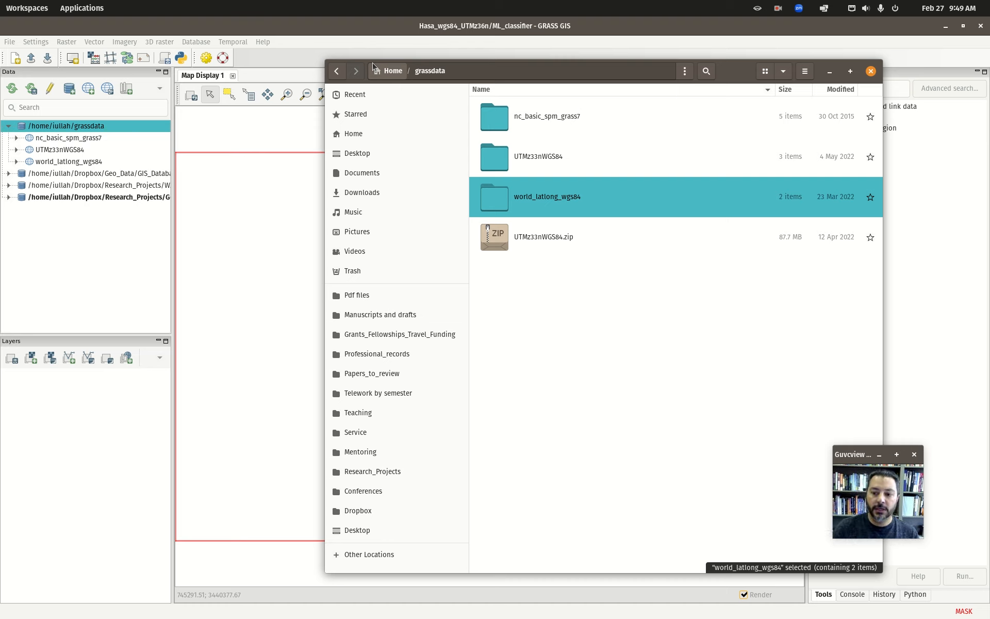
- Switch to Chrome and open the project_2.zip link from the Getting Started section of the Project 2 - Description document
mouse_move(0, 0)
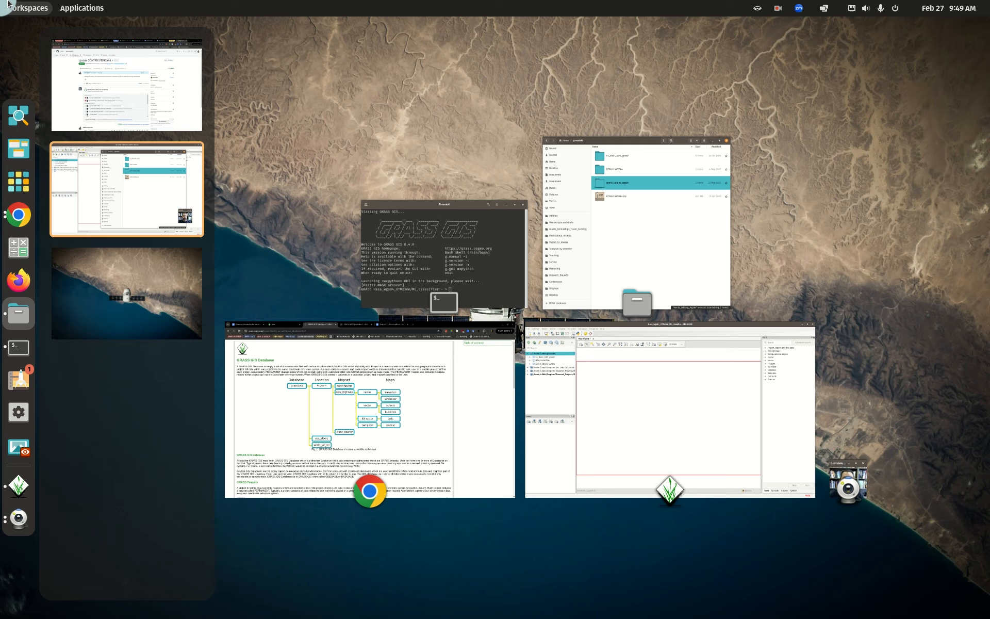
left_click(462, 376)
left_click(571, 32)
scroll(451, 265, "up", 4)
scroll(402, 327, "down", 5)
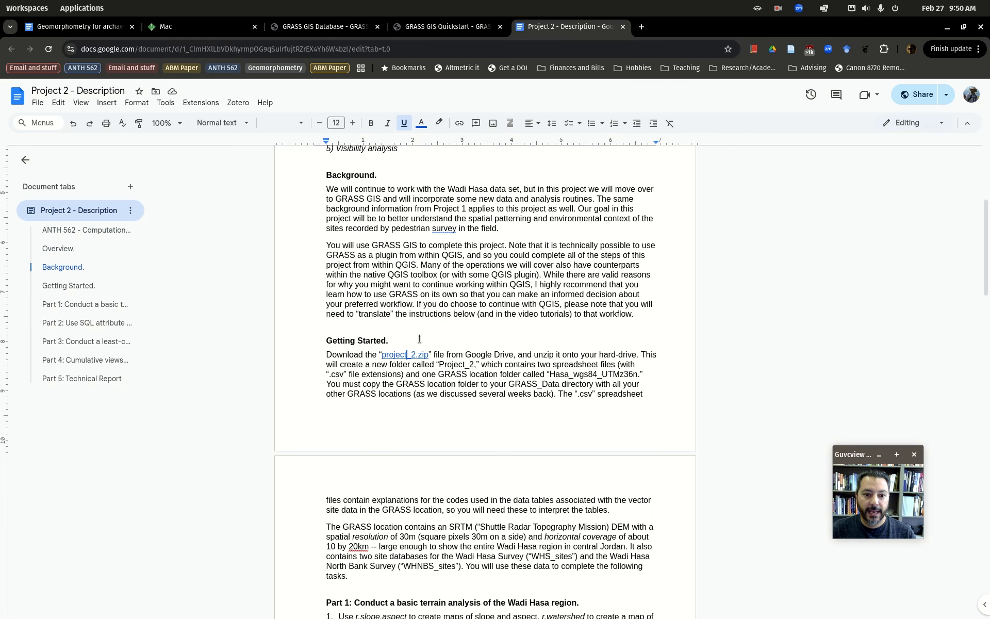
left_click(397, 355)
left_click(420, 369)
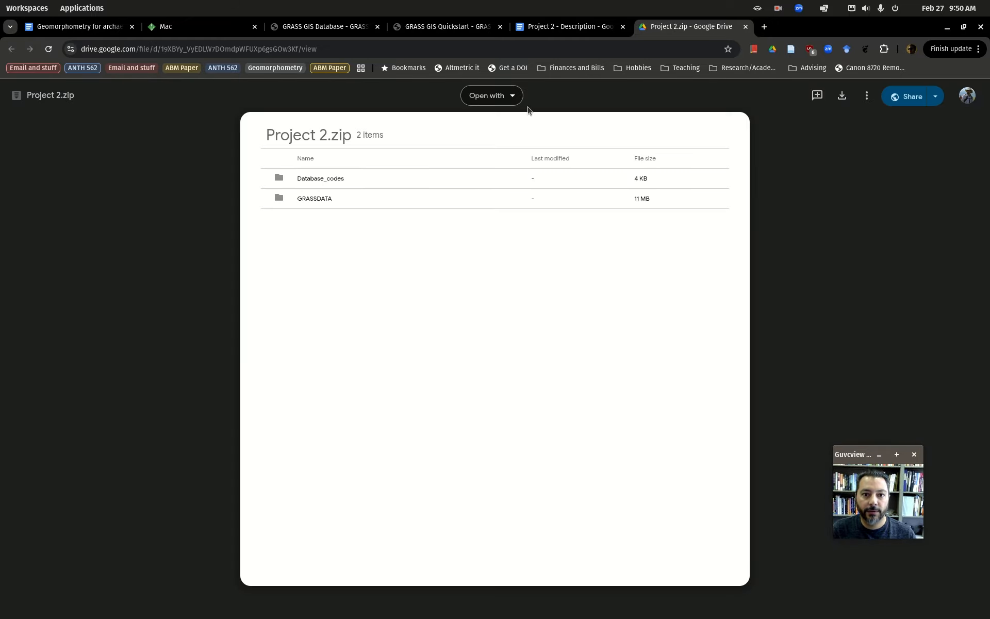
- Download Project 2.zip from Google Drive into the home folder's grassdata directory
left_click(841, 96)
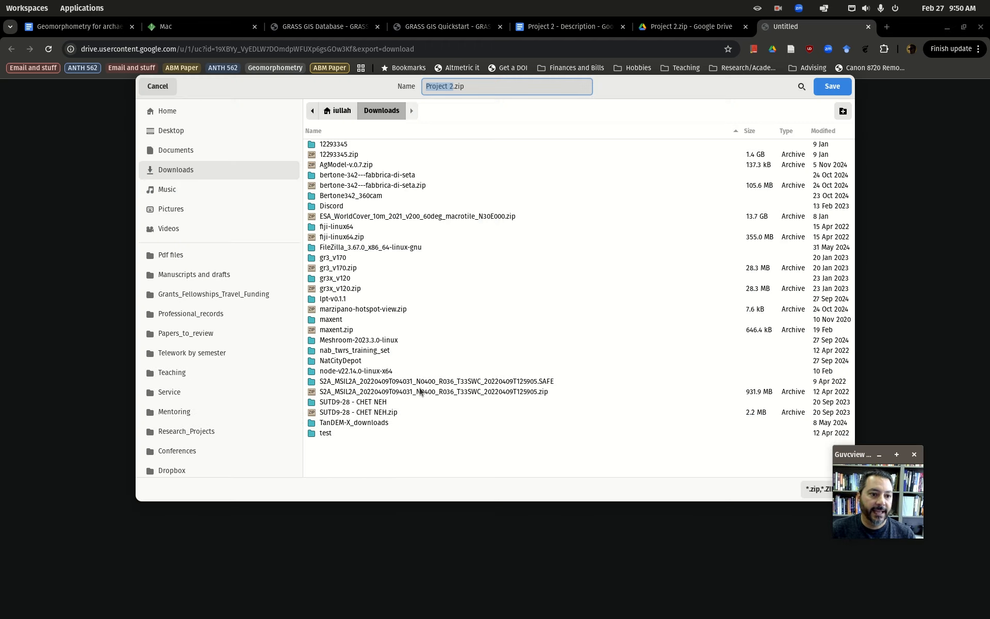
left_click(201, 113)
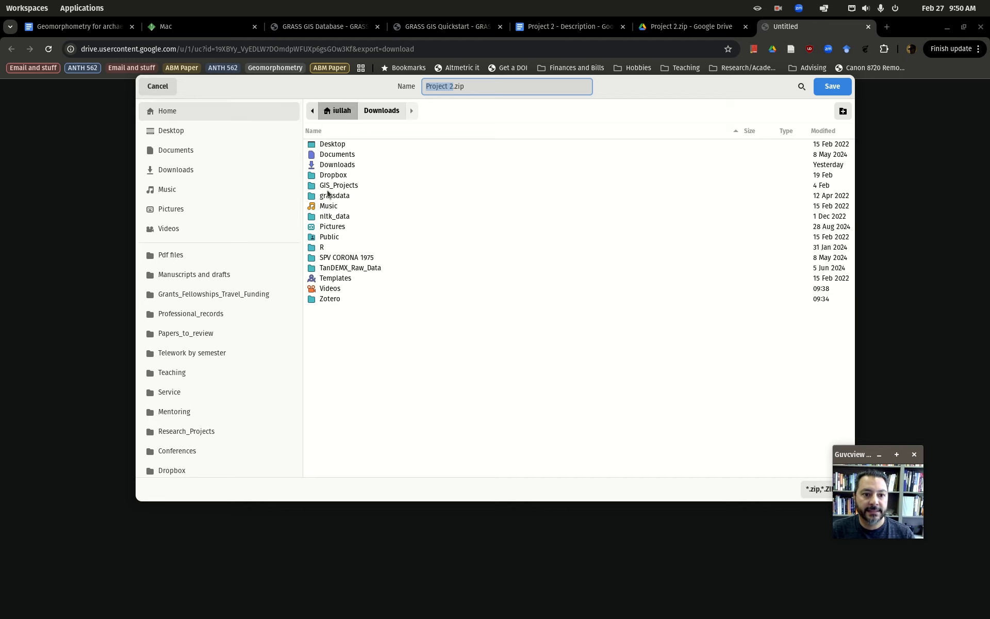
left_click(327, 195)
double_click(343, 197)
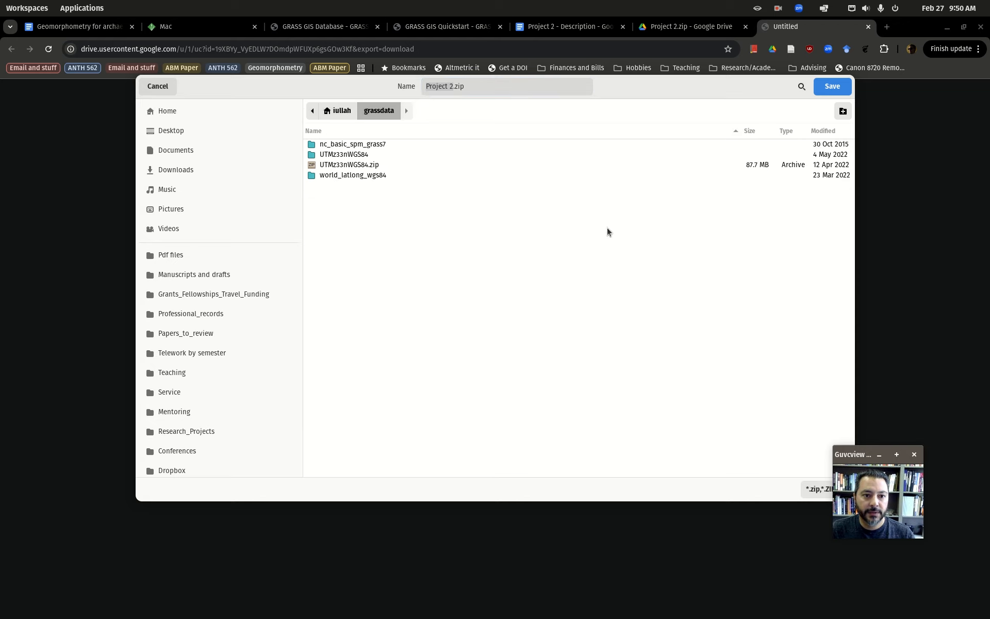
left_click(832, 87)
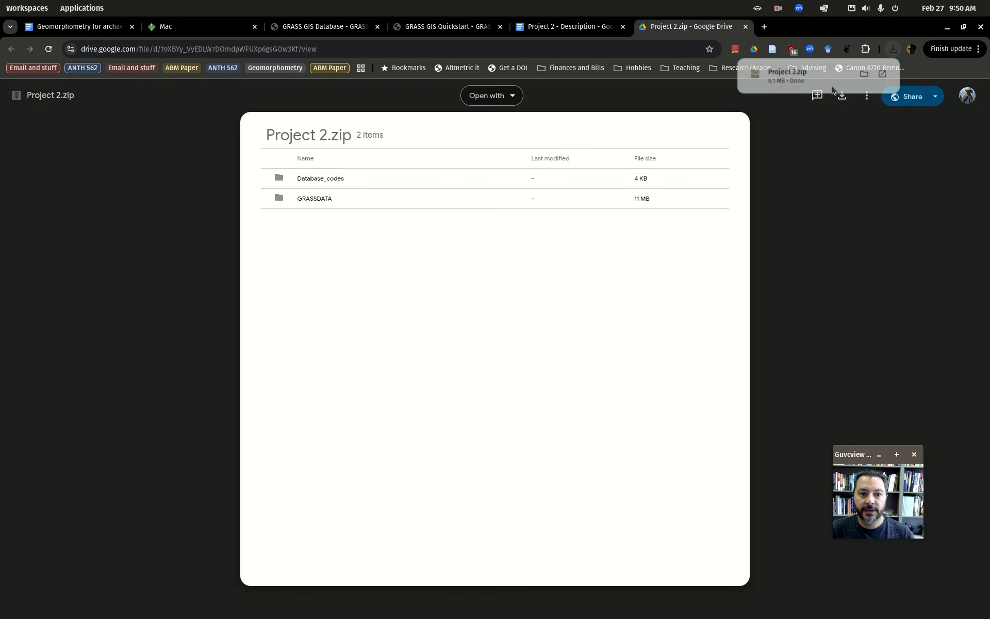
- Switch to the file manager and extract Project 2.zip inside the grassdata folder
mouse_move(0, 0)
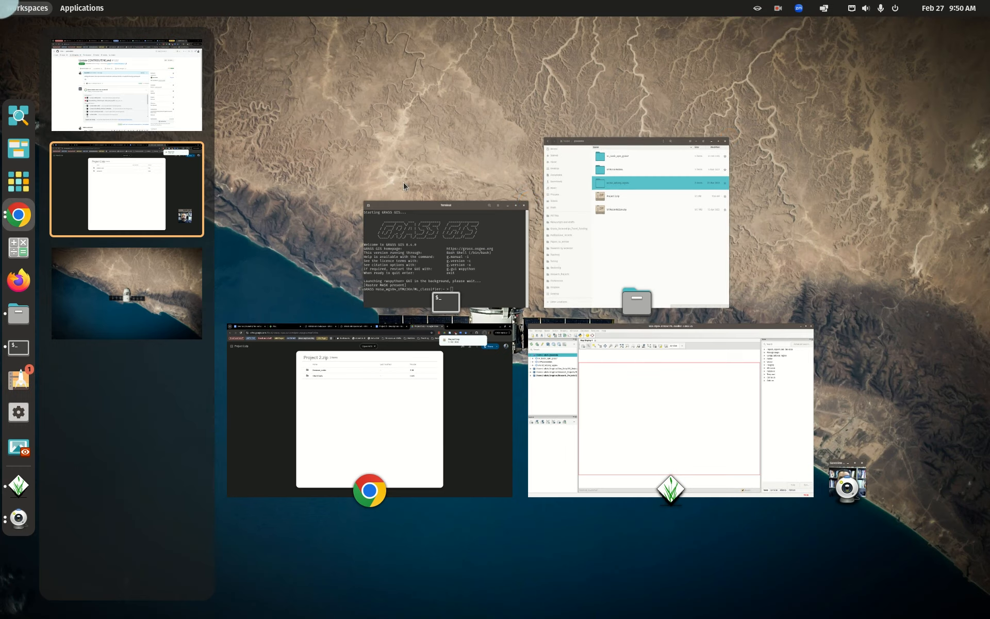
left_click(682, 265)
left_click(517, 246)
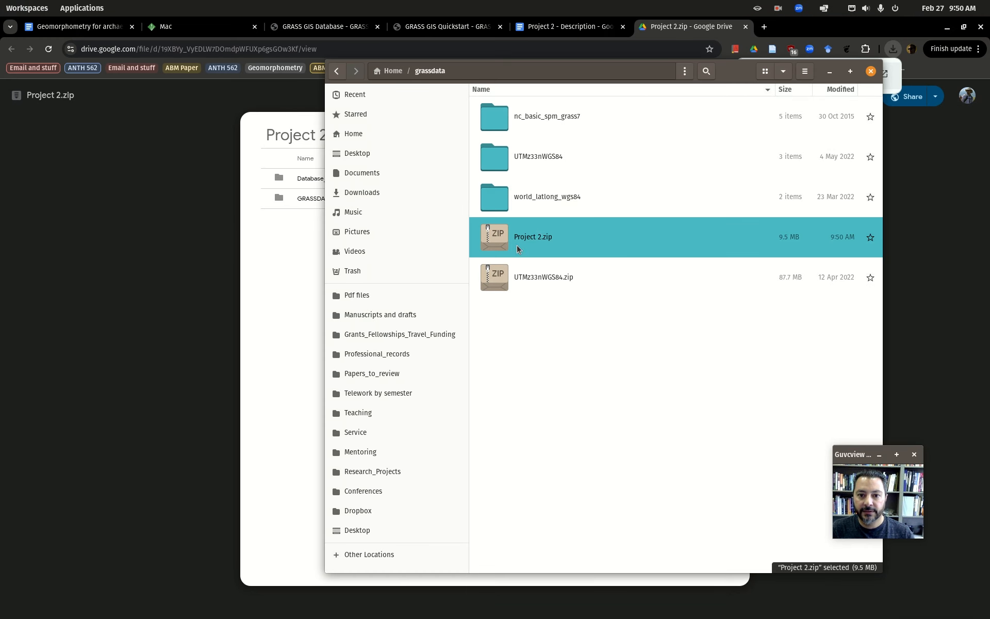
right_click(536, 231)
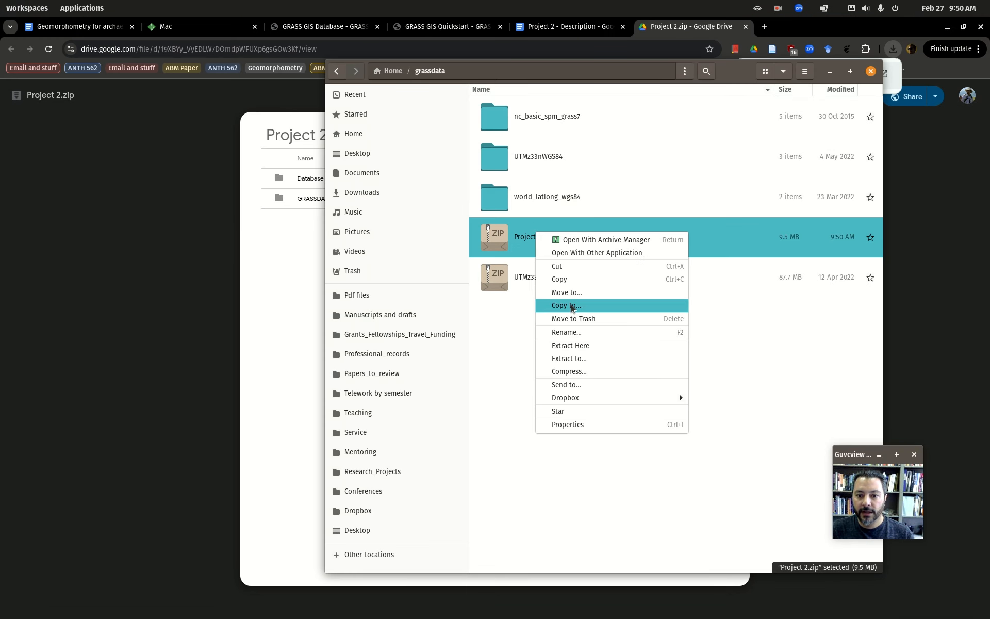
left_click(573, 346)
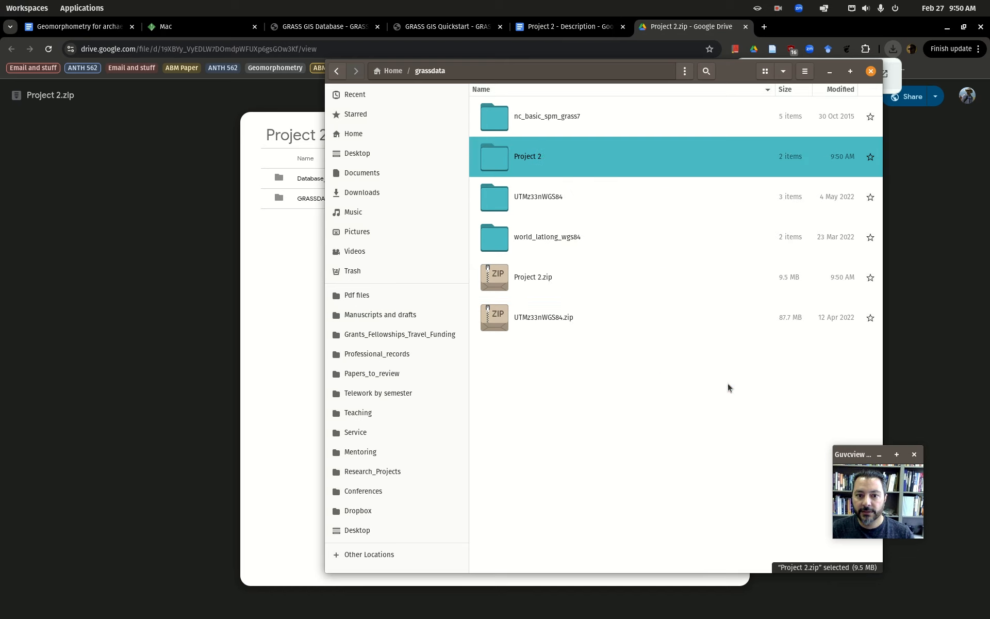
- Check the contents of the extracted Project 2 folder, return to grassdata and delete that folder
double_click(535, 163)
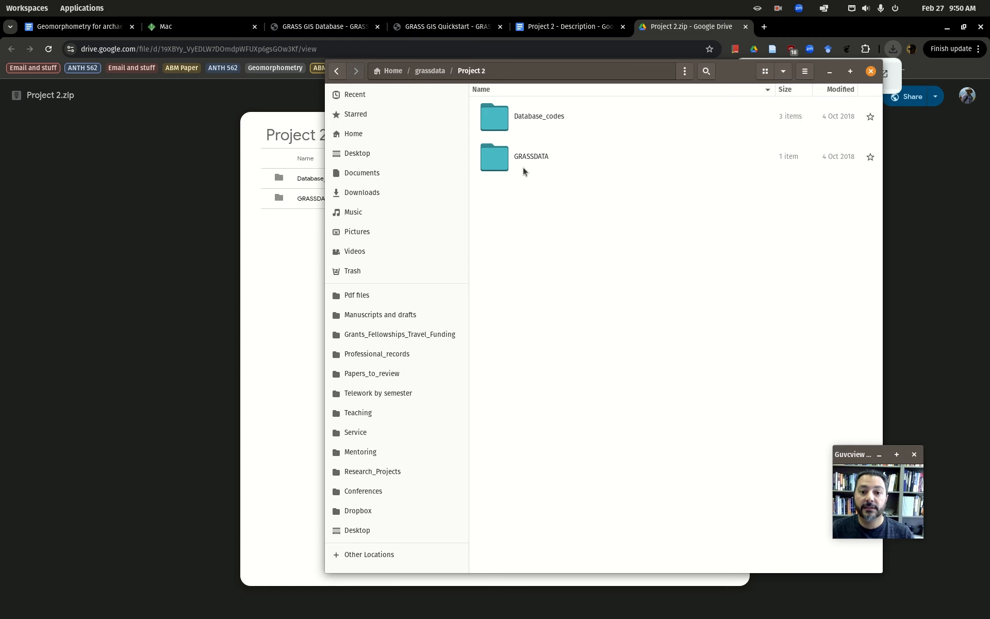
left_click(430, 72)
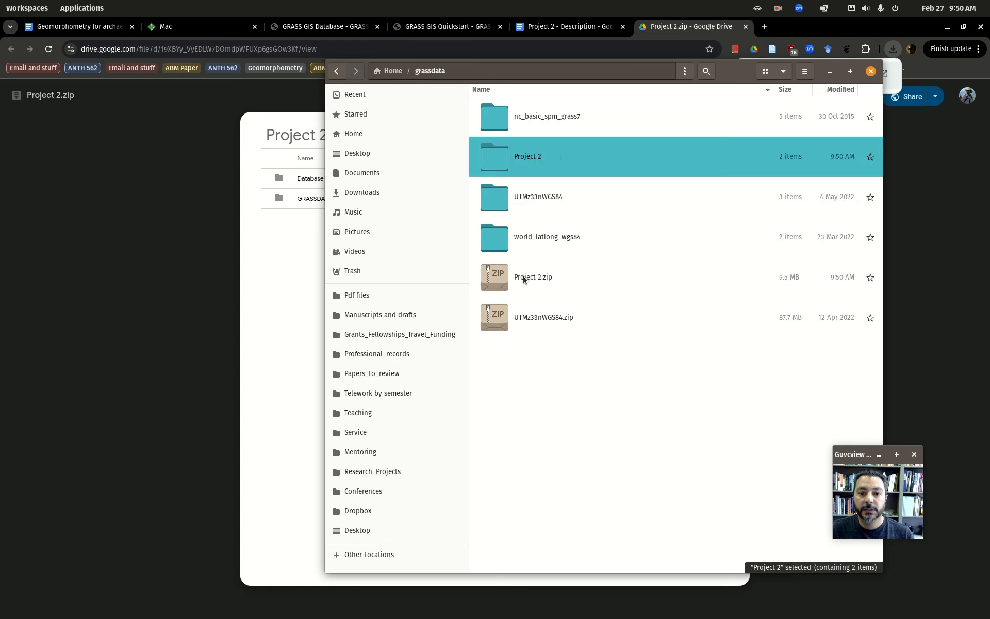
key("Delete")
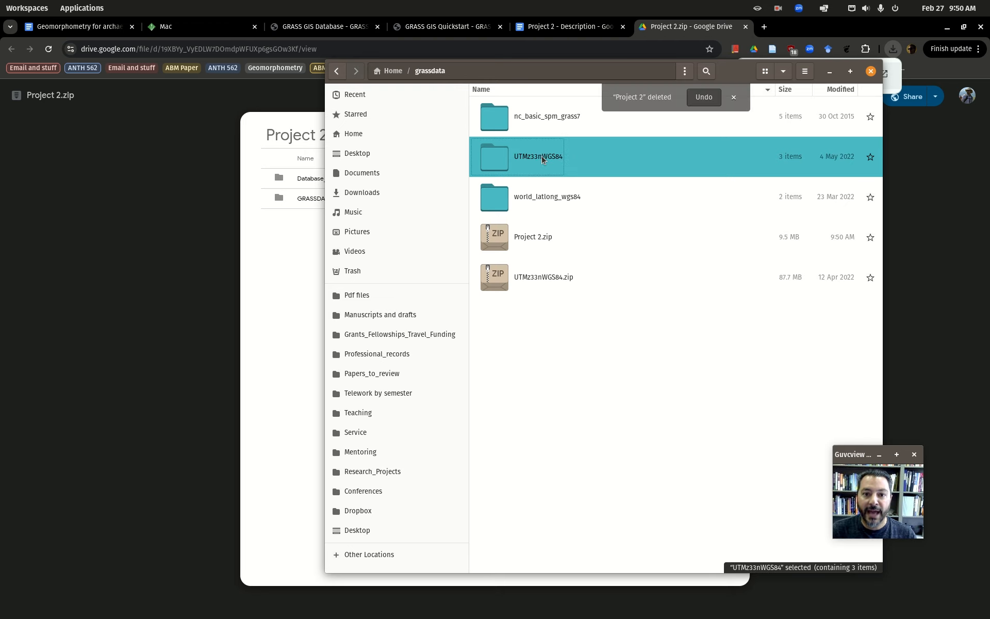
- Move Project 2.zip from grassdata to the home folder
left_click(528, 242)
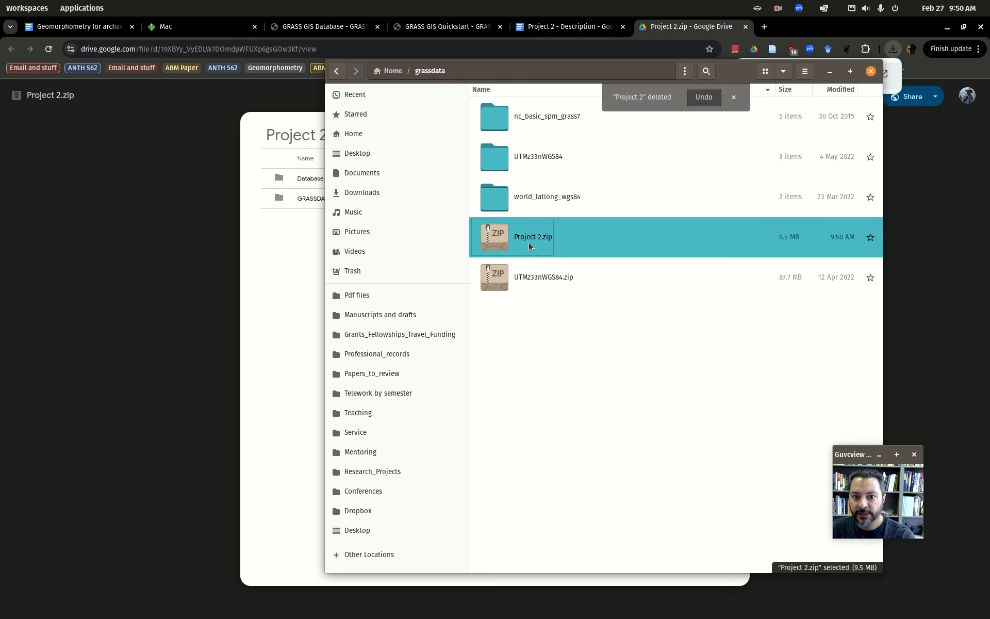
right_click(528, 242)
left_click(573, 305)
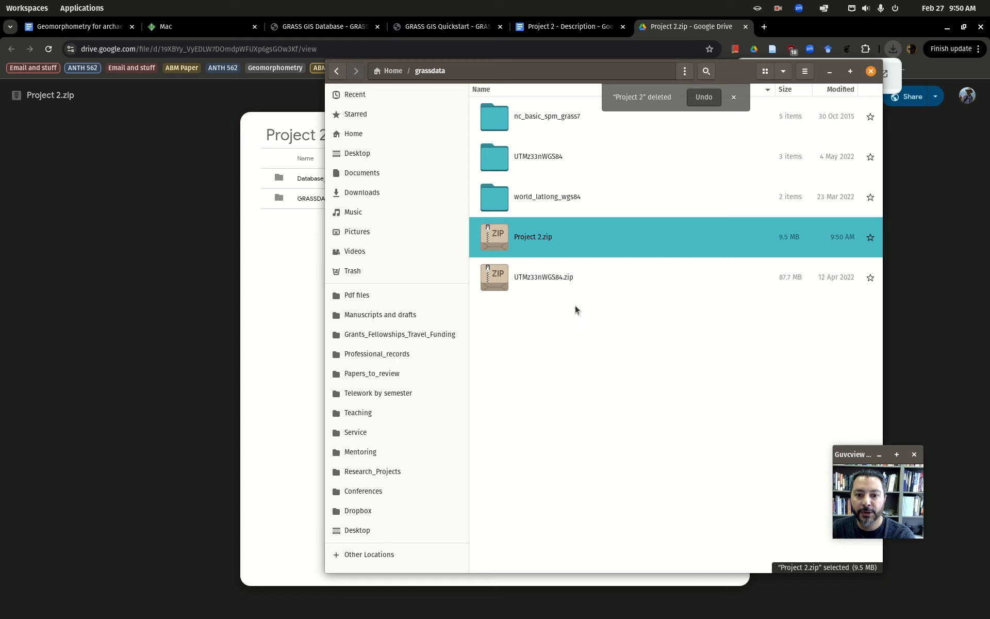
left_click(293, 149)
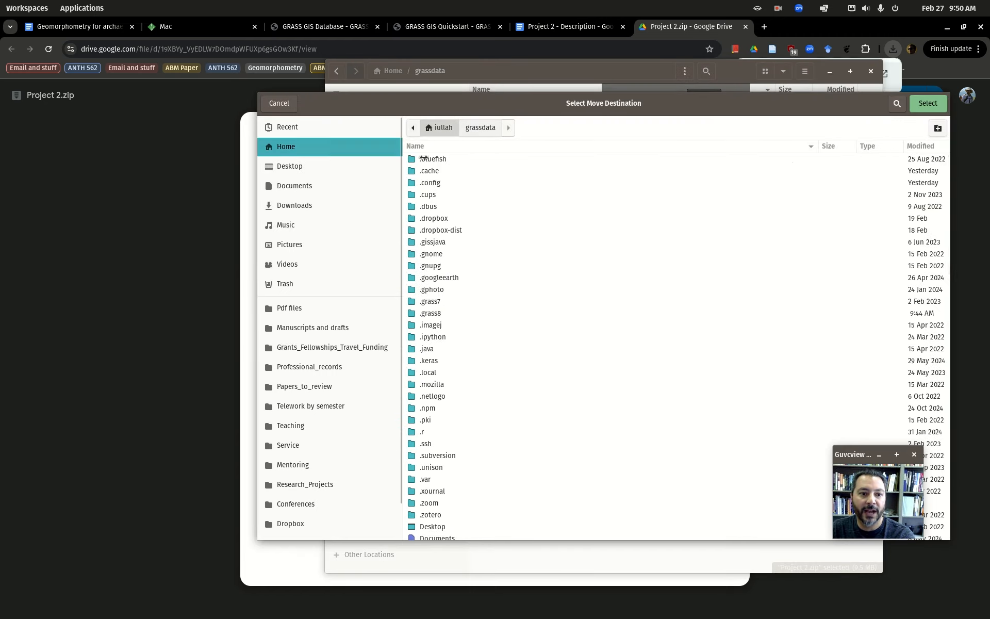
left_click(922, 107)
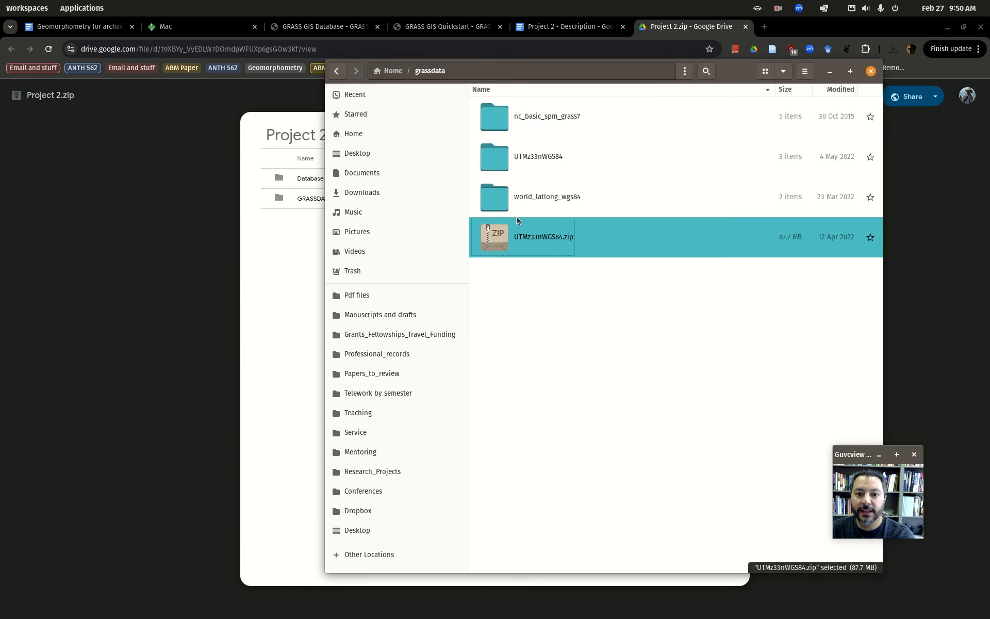
- Find Project 2.zip in the home folder and extract it there
left_click(397, 73)
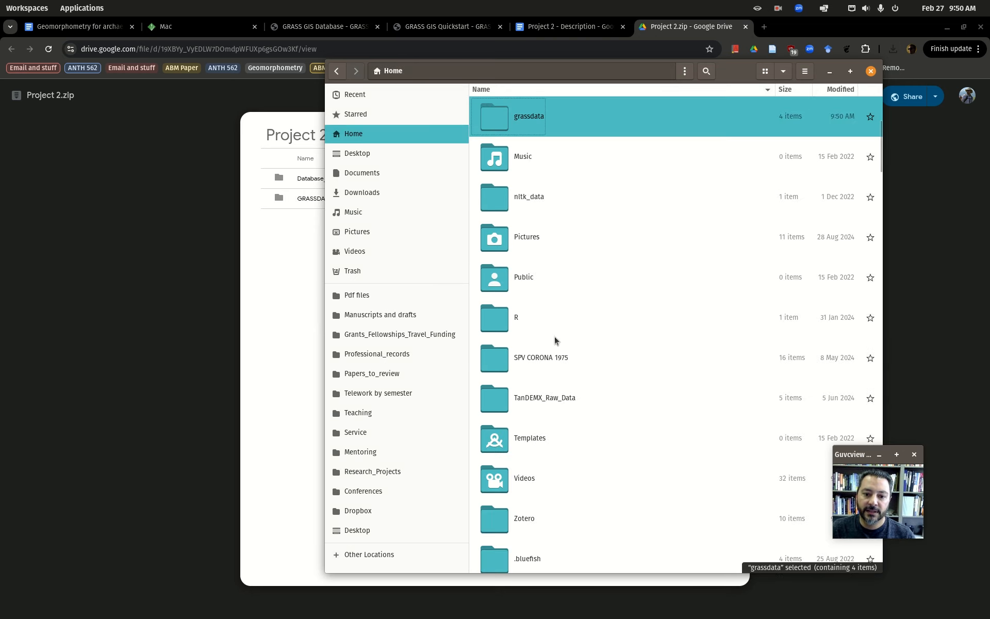
scroll(554, 341, "down", 15)
scroll(594, 405, "down", 15)
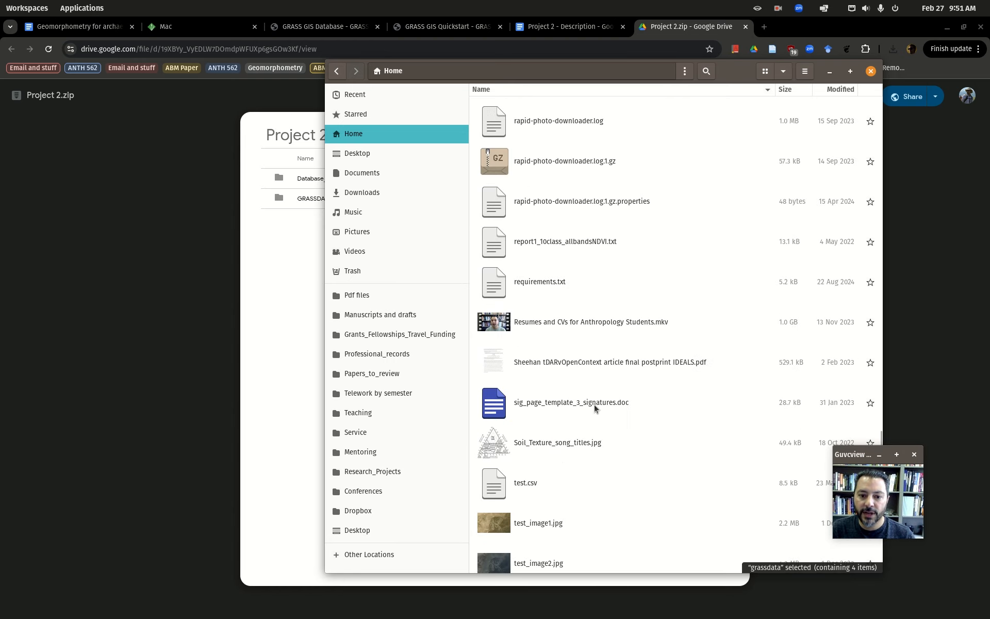
scroll(593, 406, "up", 3)
left_click(538, 175)
right_click(539, 180)
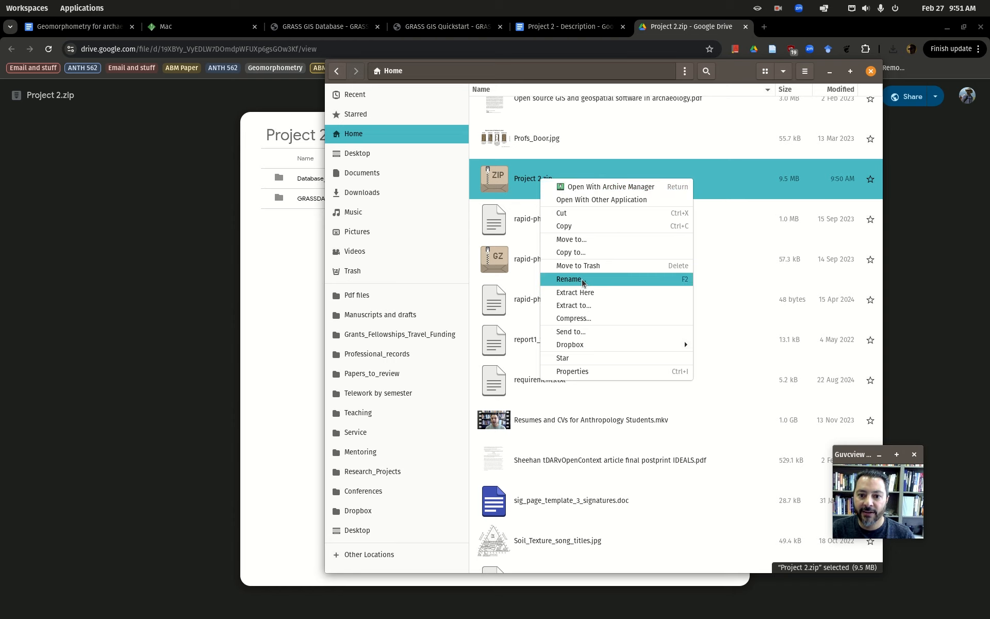
left_click(593, 293)
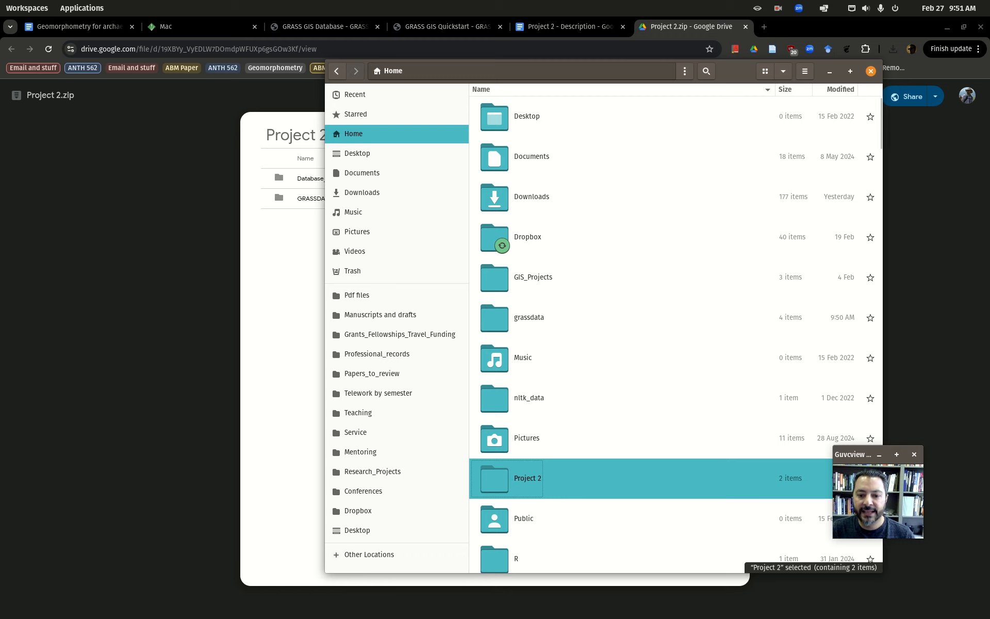
- Browse the extracted Project 2 folder through GRASSDATA and Hasa_wgs84_UTMz36n down to the PERMANENT mapset
double_click(531, 478)
left_click(542, 159)
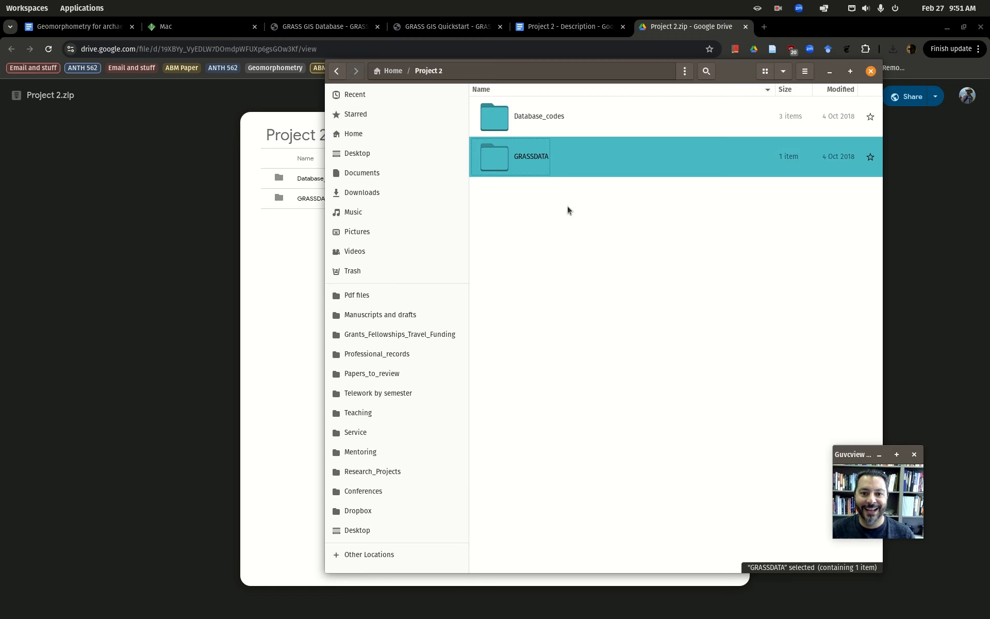
double_click(530, 157)
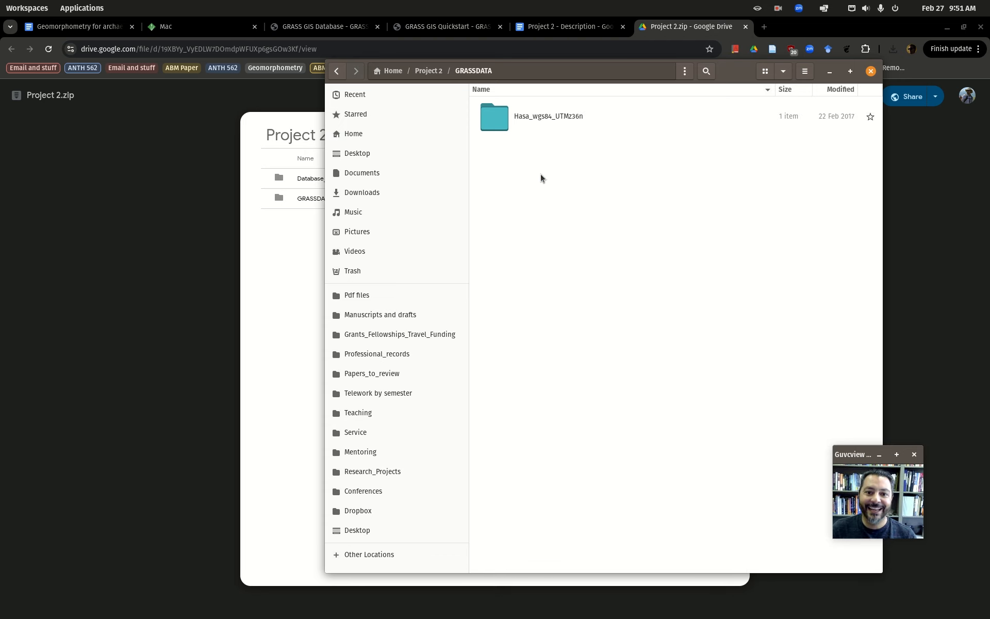
left_click(539, 111)
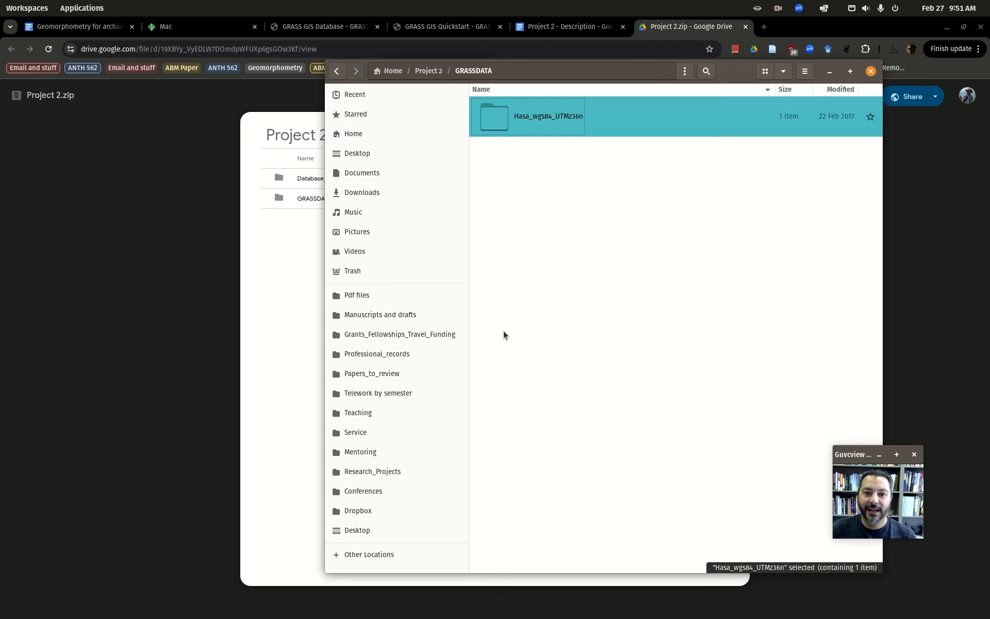
double_click(543, 119)
left_click(543, 119)
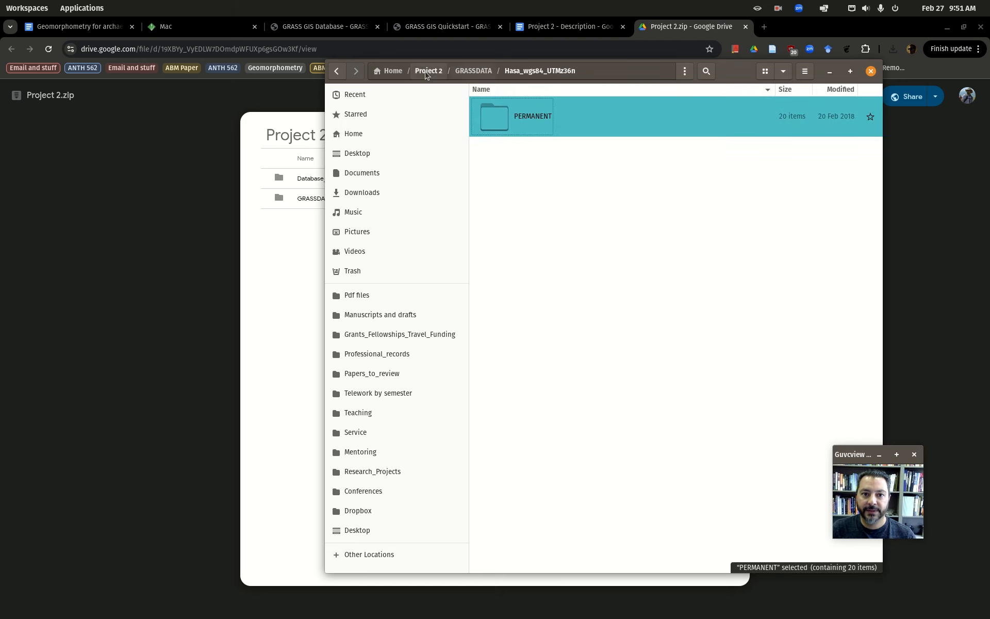
- Switch back to GRASS GIS and collapse the grassdata database in the data catalog
left_click(27, 8)
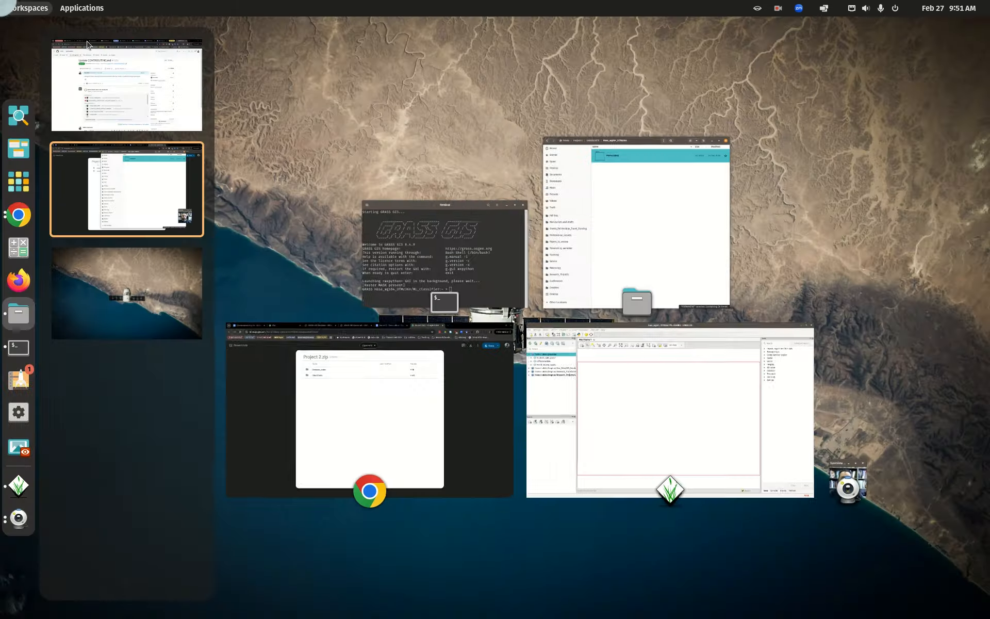
left_click(675, 261)
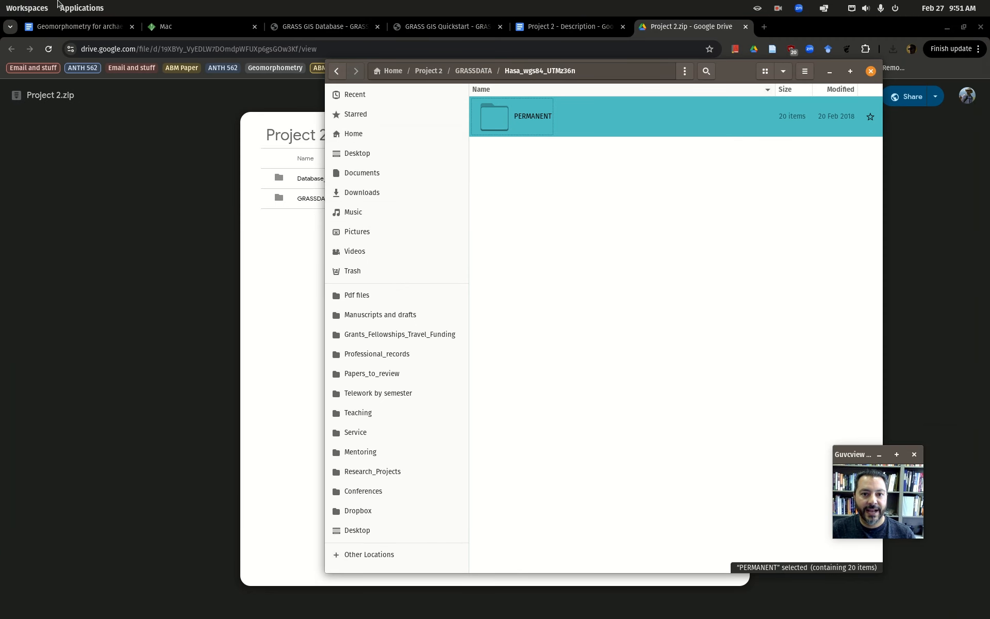
mouse_move(1, 1)
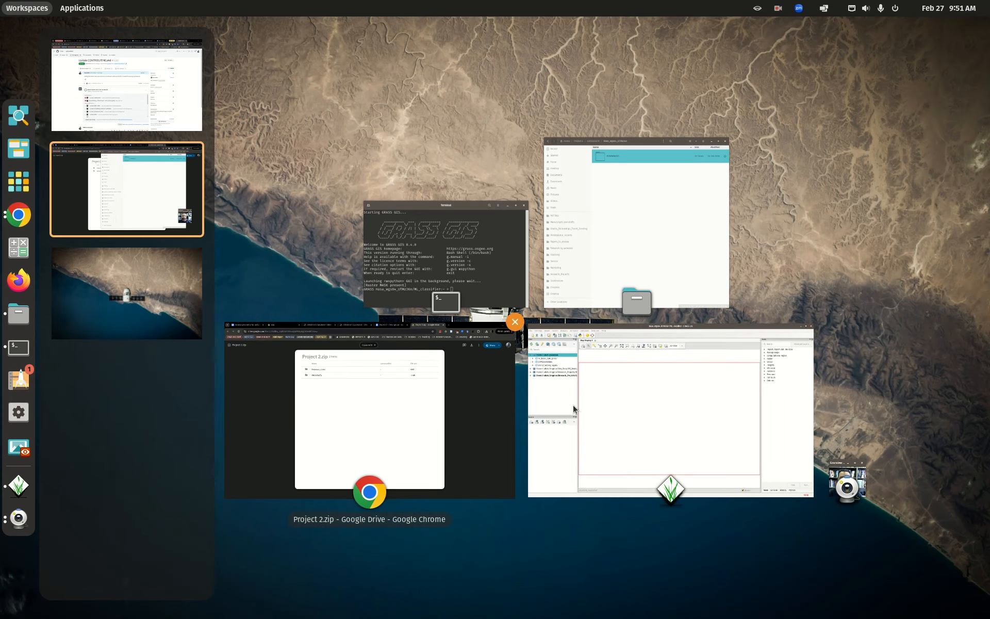
left_click(621, 433)
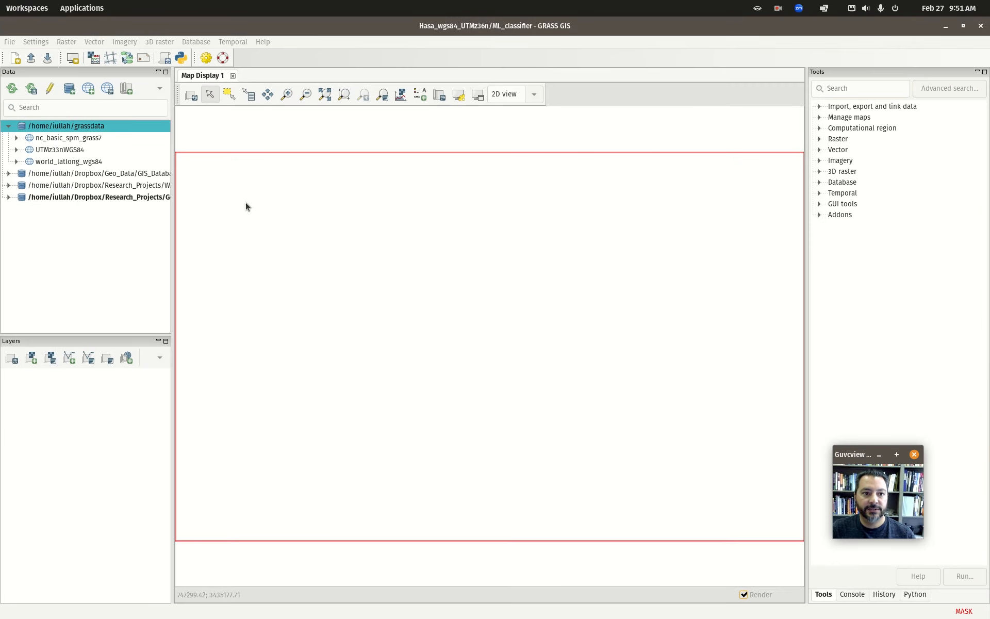
left_click(9, 125)
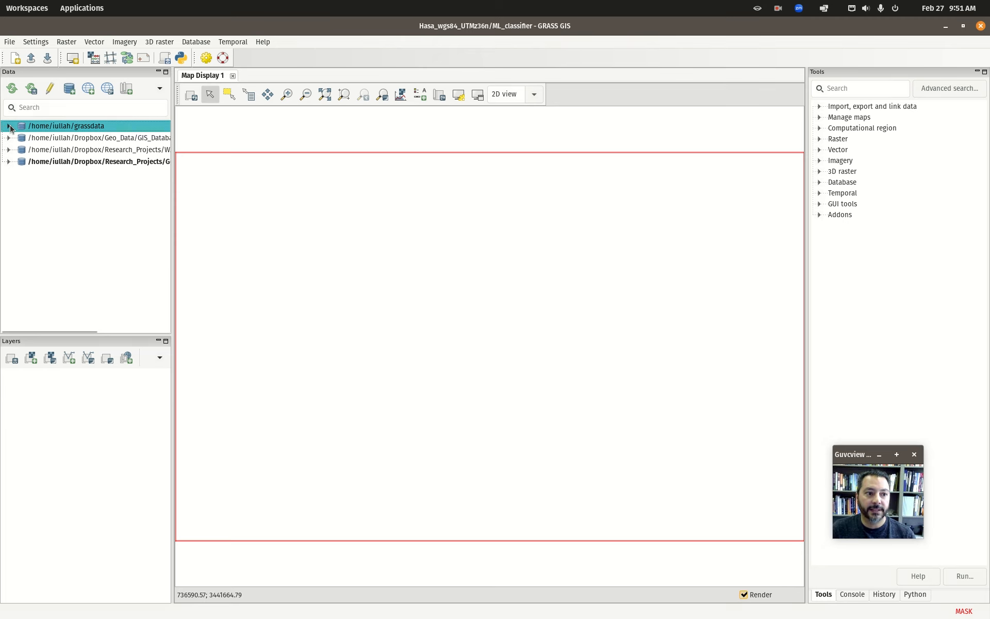
- Add the GRASSDATA directory from the home folder's Project 2 folder as a database in the data catalog
left_click(70, 88)
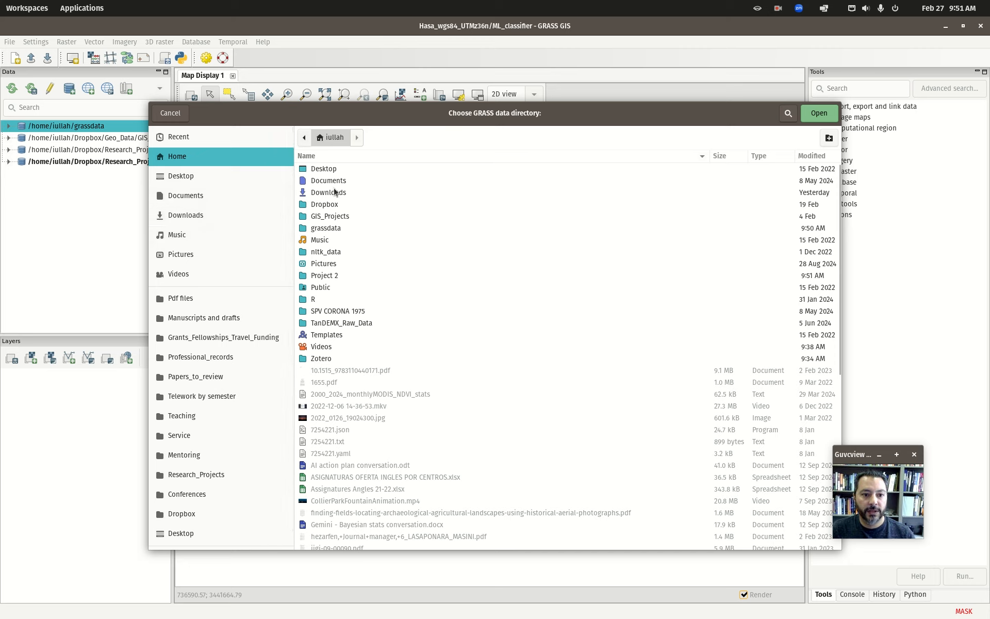
double_click(326, 275)
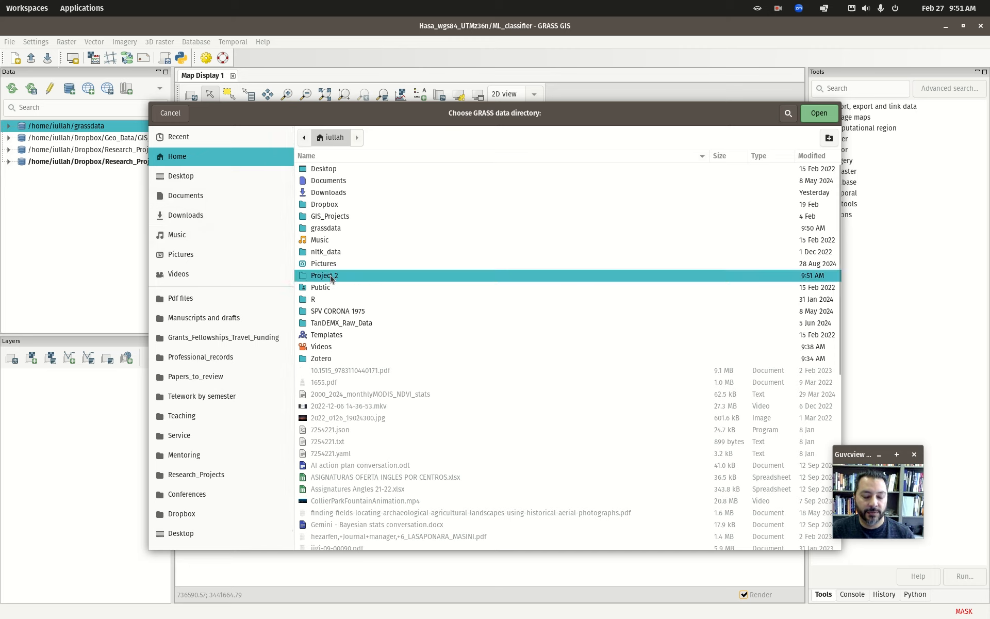
left_click(326, 182)
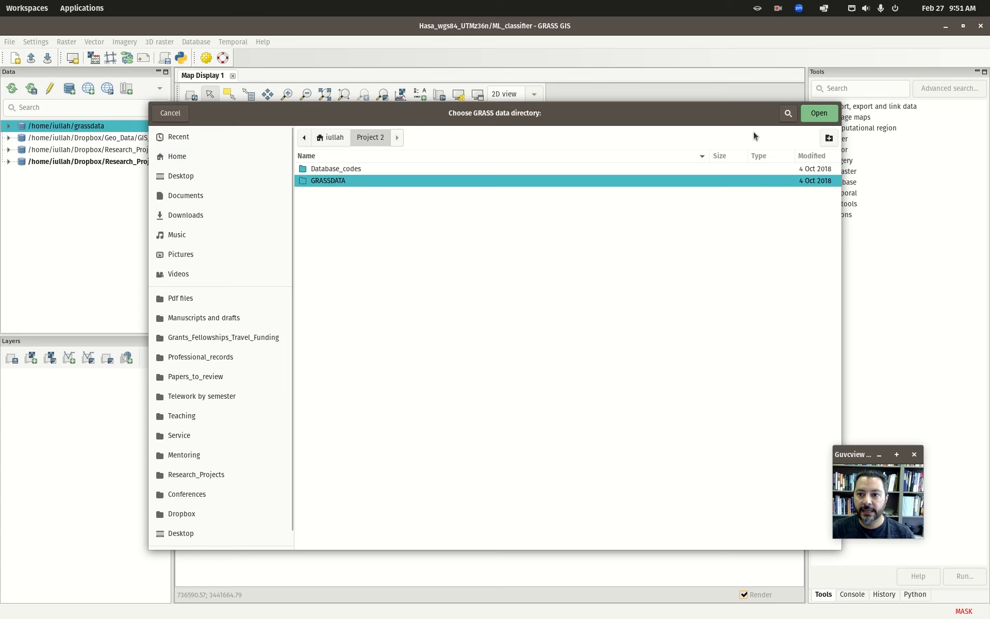
left_click(823, 116)
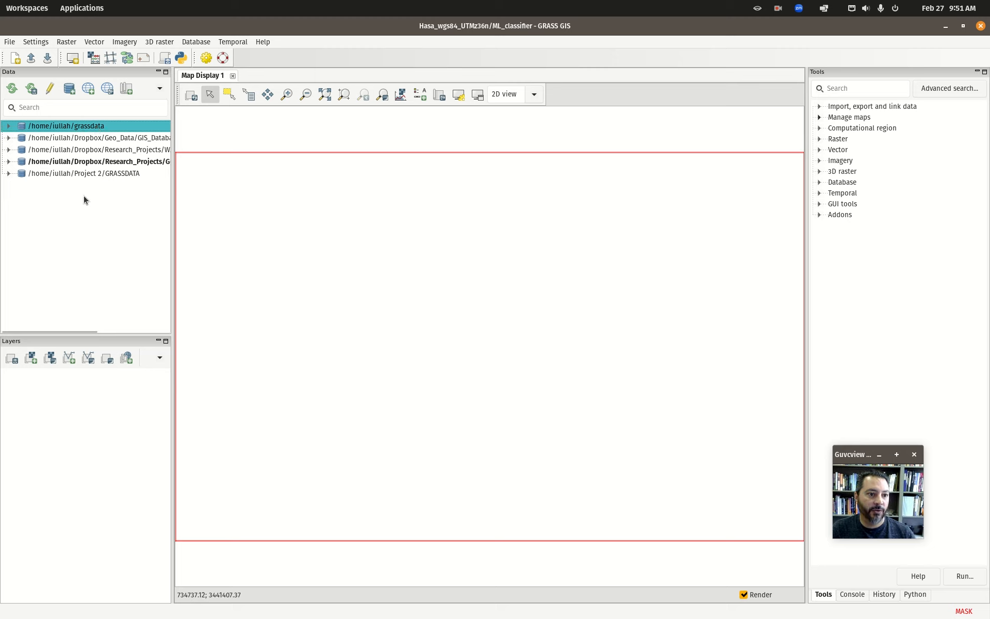
- Expand the Project 2 GRASSDATA database through Hasa_wgs84_UTMz36n to the maps in its PERMANENT mapset and select Hasa_30m_SRTM
left_click(94, 175)
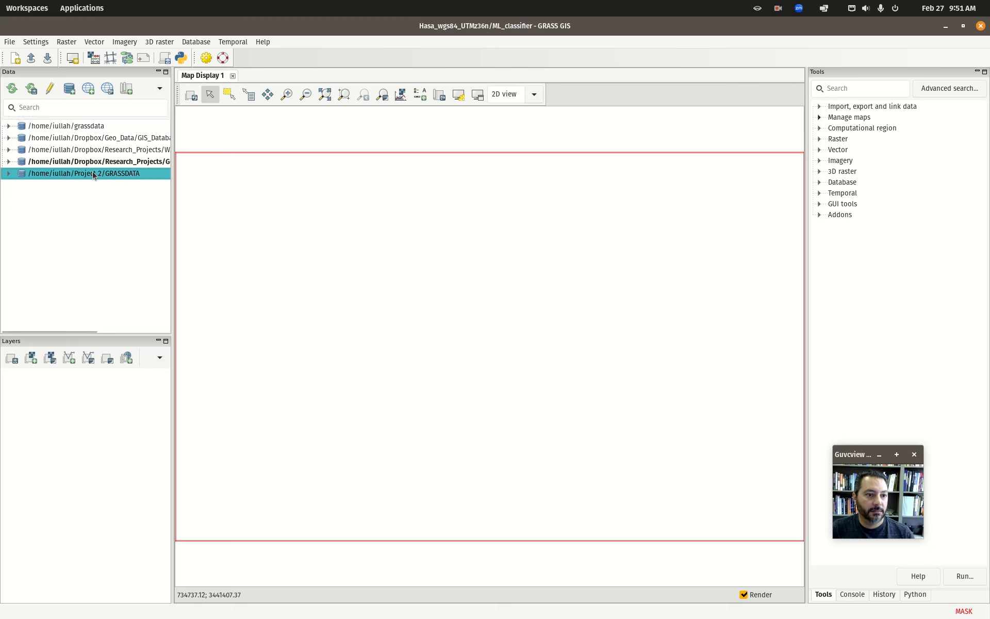
double_click(90, 174)
left_click(67, 187)
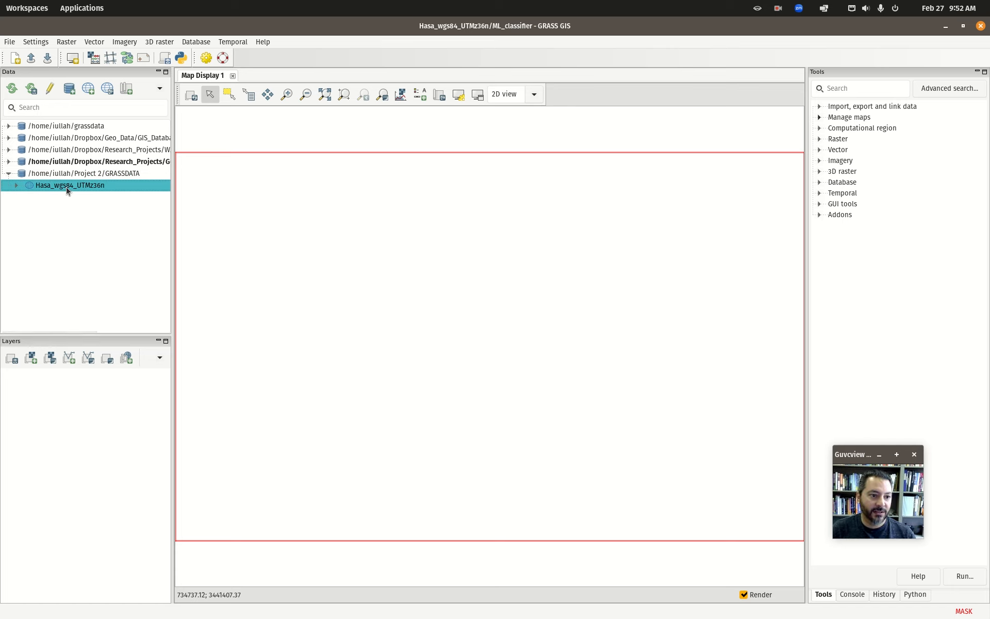
left_click(16, 185)
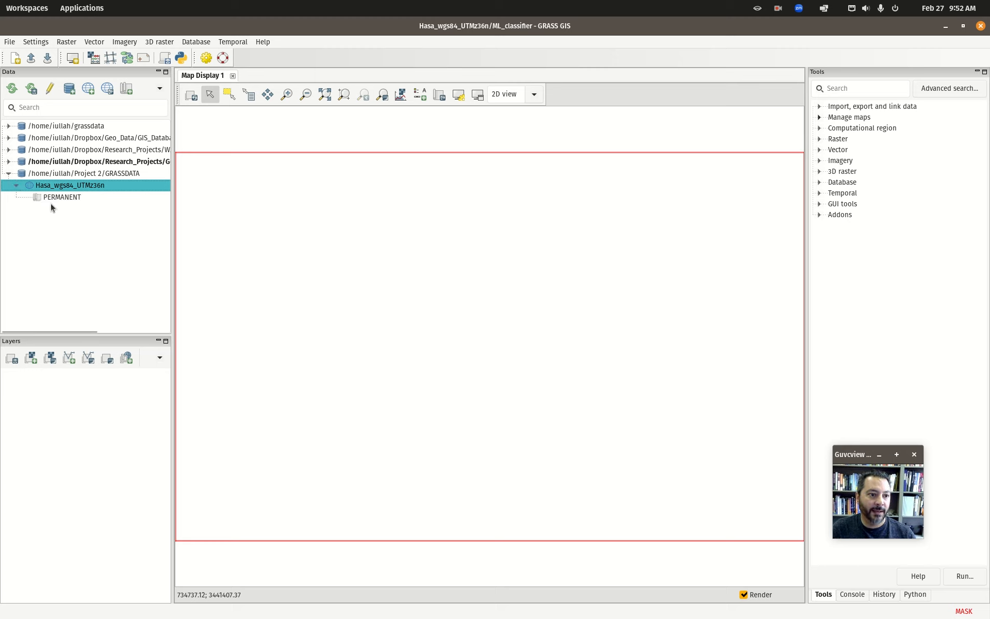
left_click(67, 197)
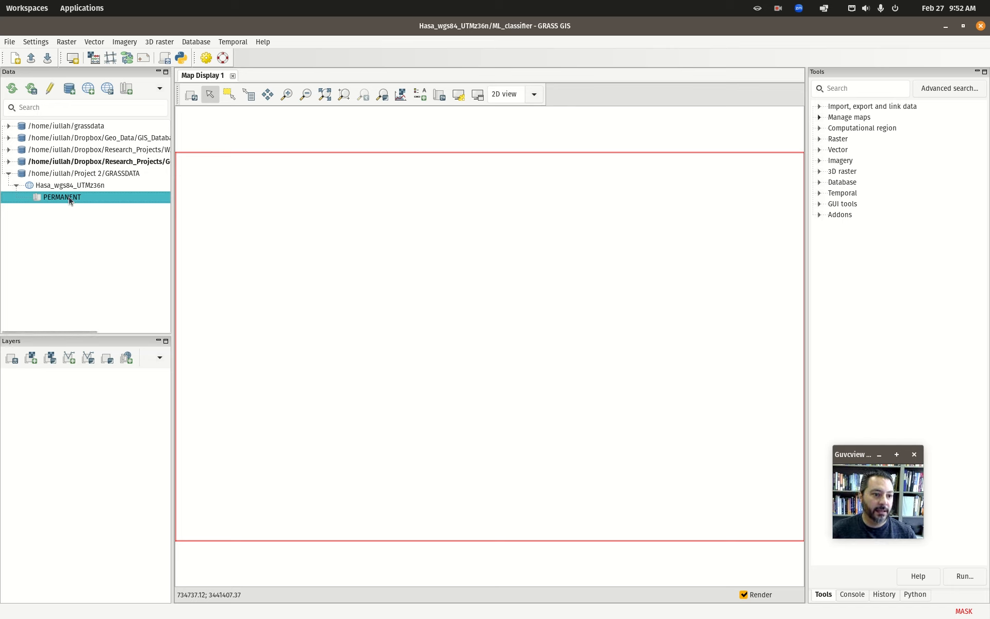
double_click(70, 200)
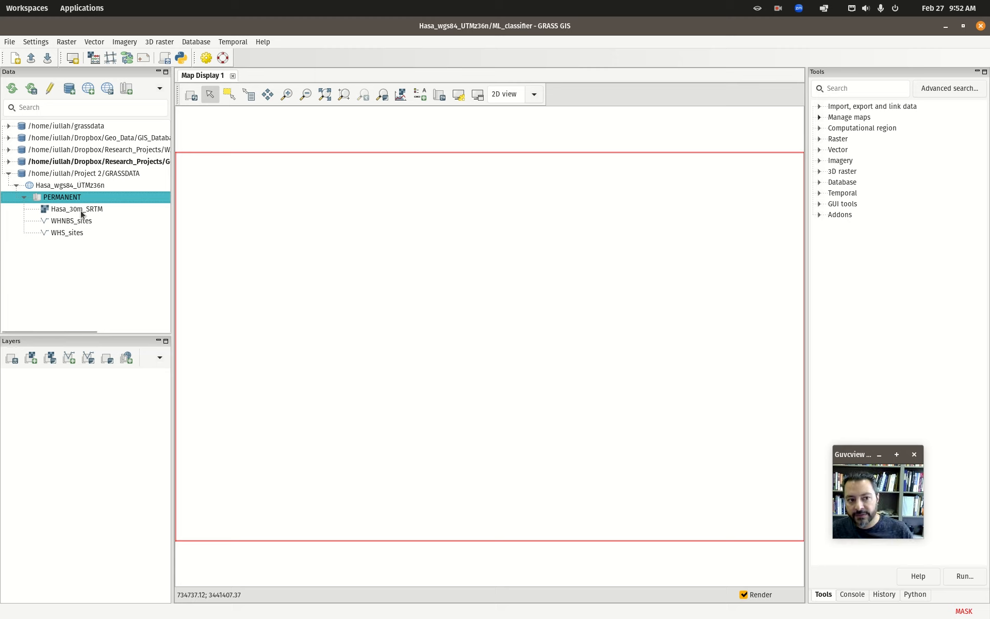
left_click(82, 213)
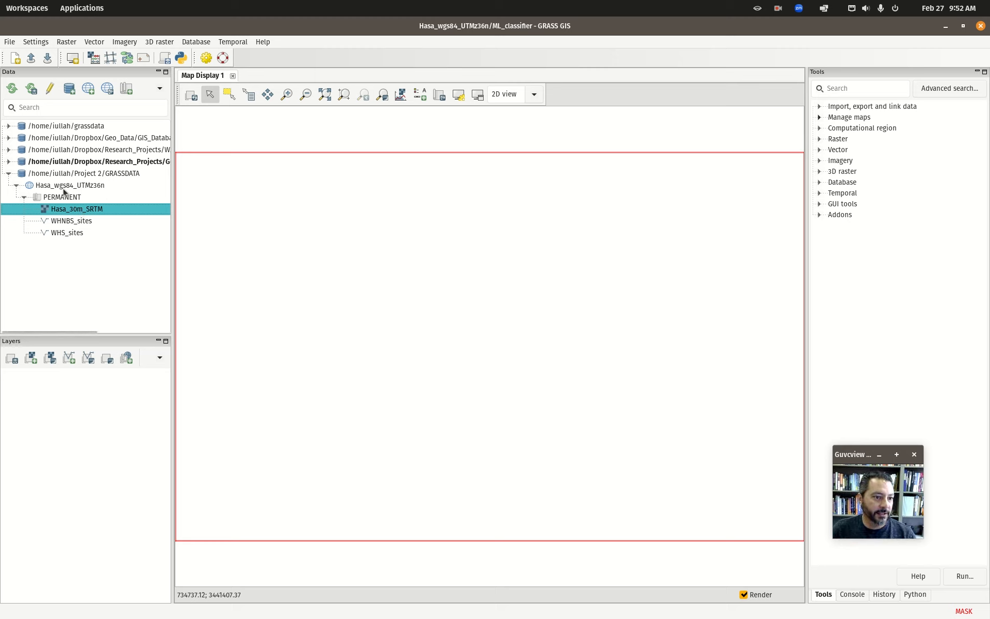
- Switch the working mapset to PERMANENT in the Project 2 database's Hasa_wgs84_UTMz36n project
right_click(67, 196)
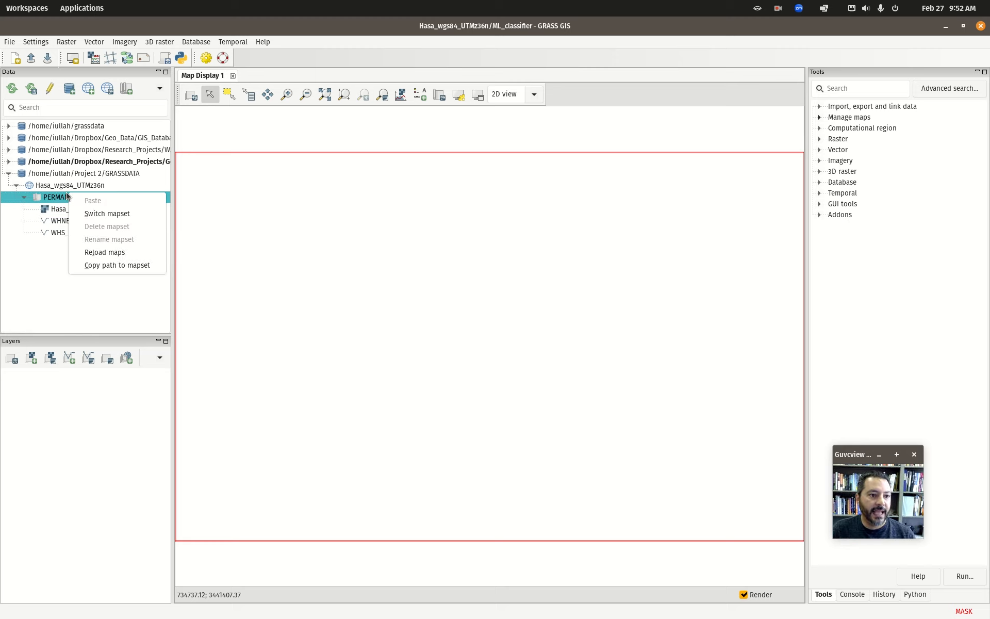
left_click(55, 200)
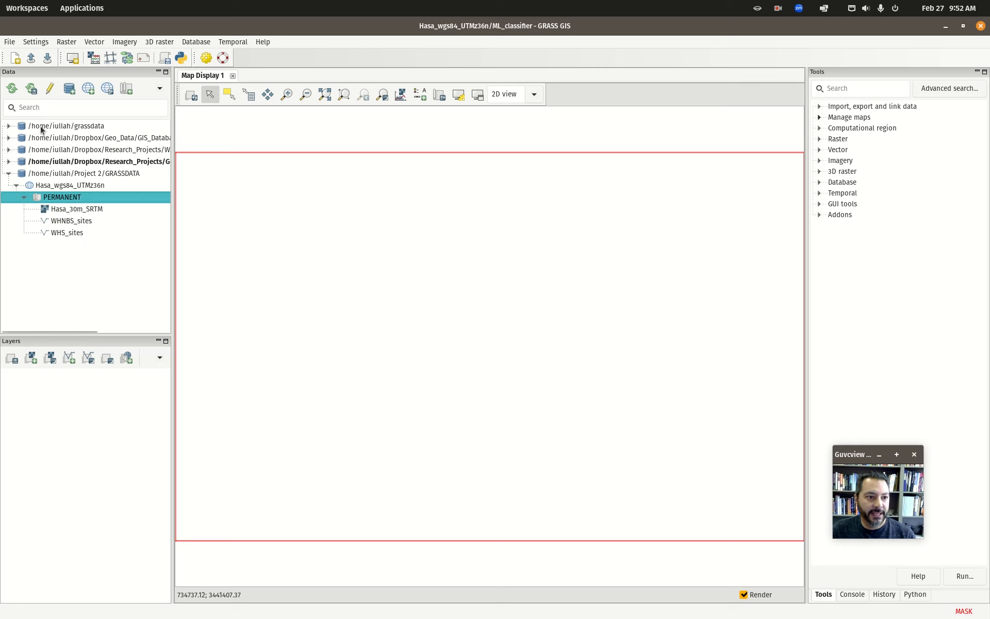
left_click(82, 183)
left_click(54, 199)
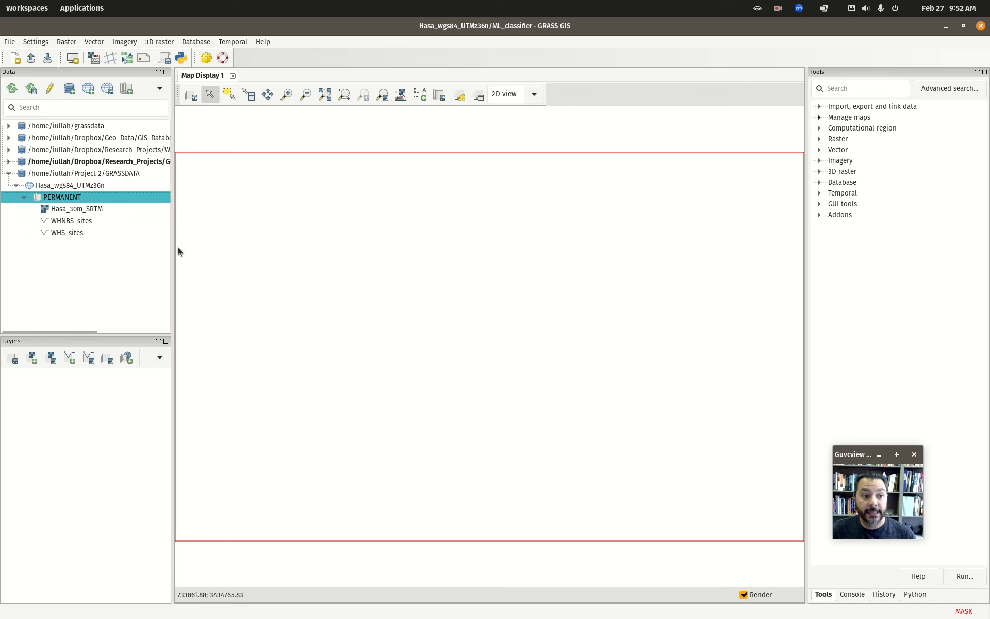
right_click(73, 198)
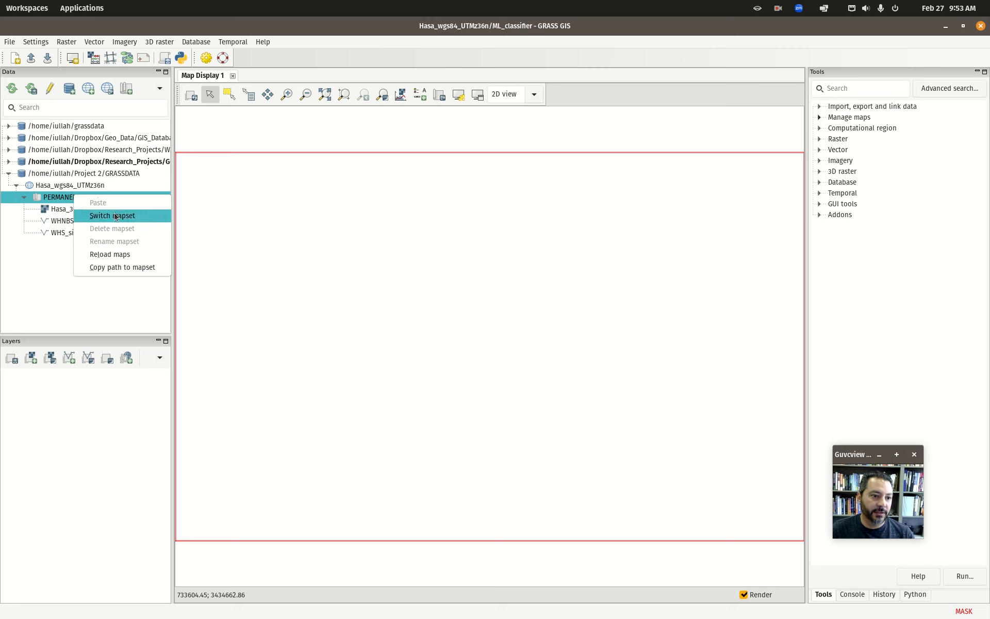
left_click(2, 222)
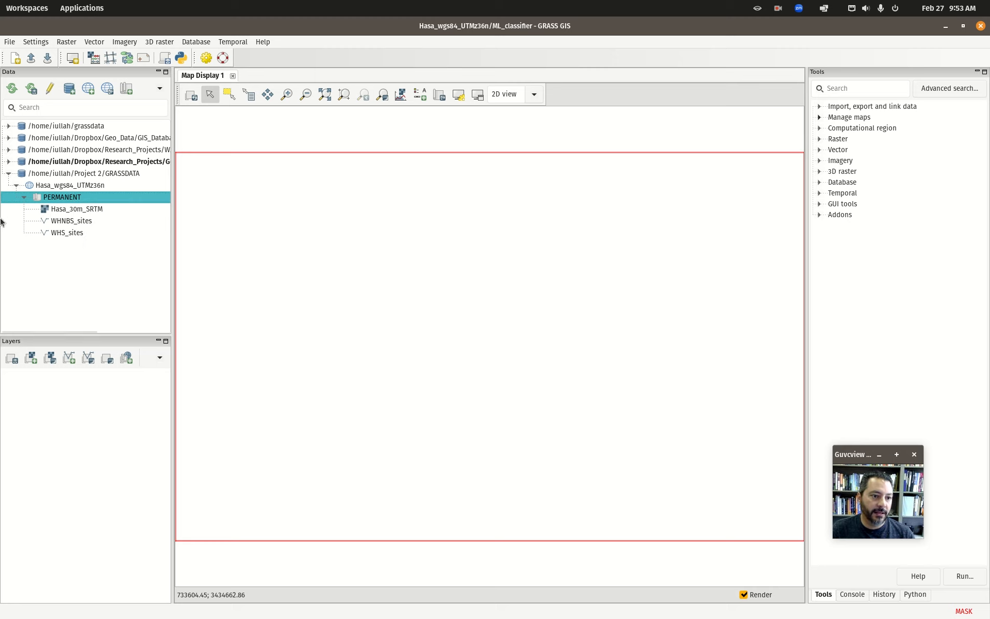
right_click(77, 196)
left_click(115, 213)
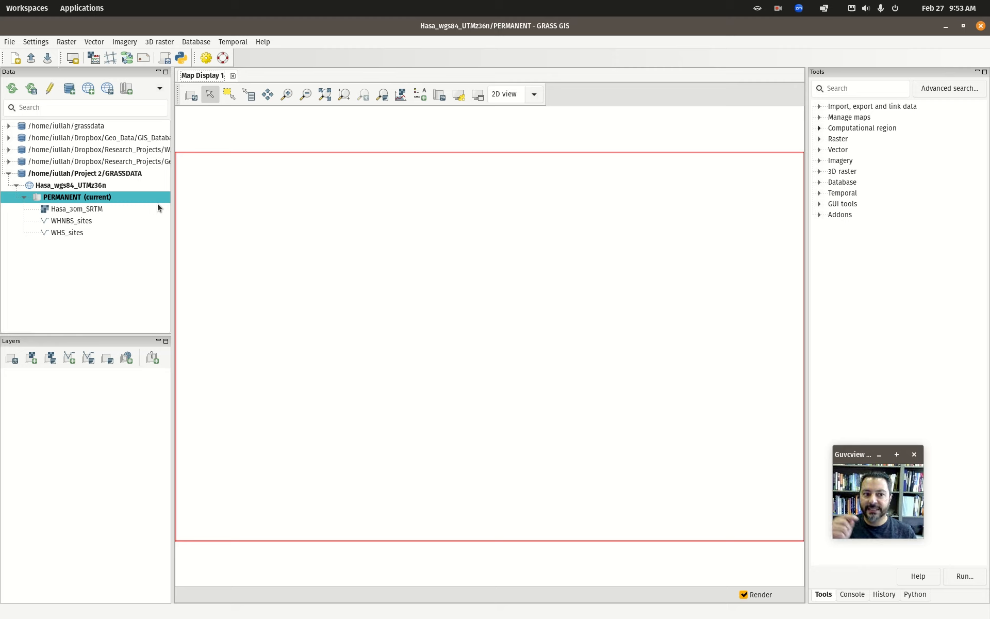
- Display the Hasa_30m_SRTM raster with the WHS_sites vector points on top of it
double_click(50, 213)
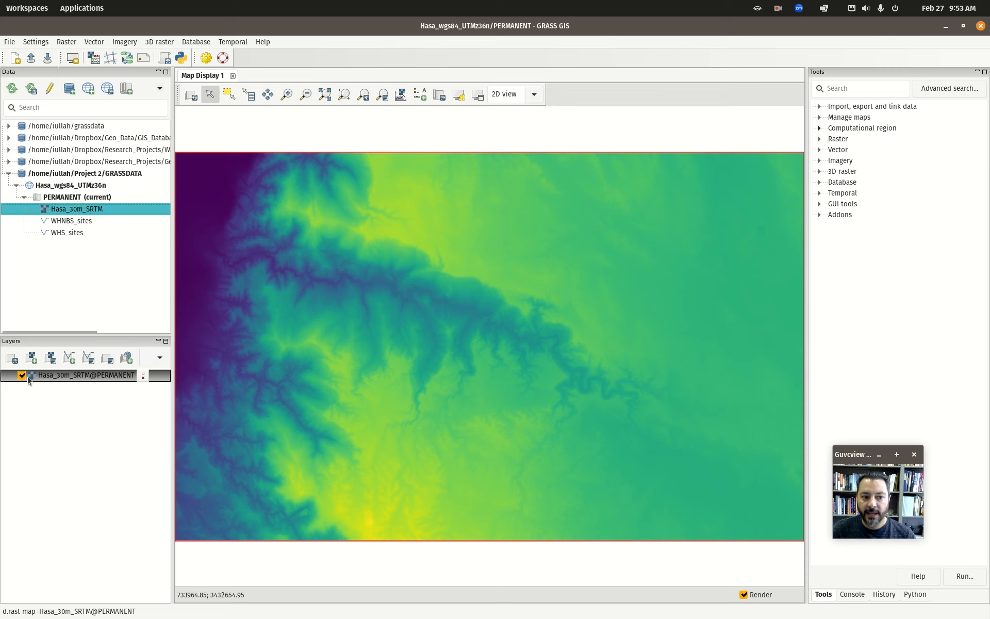
double_click(69, 233)
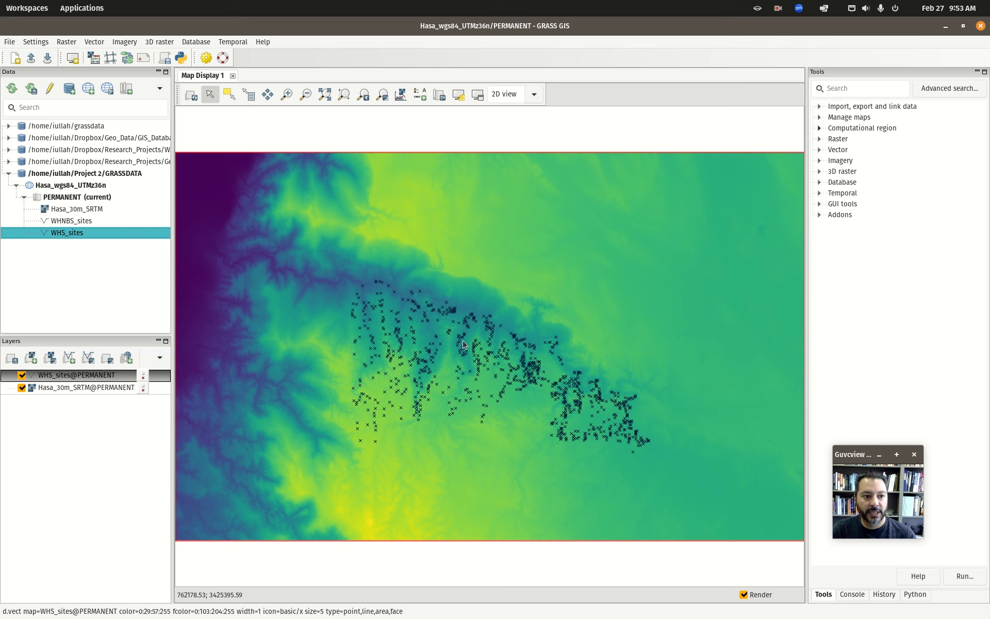
left_click(69, 198)
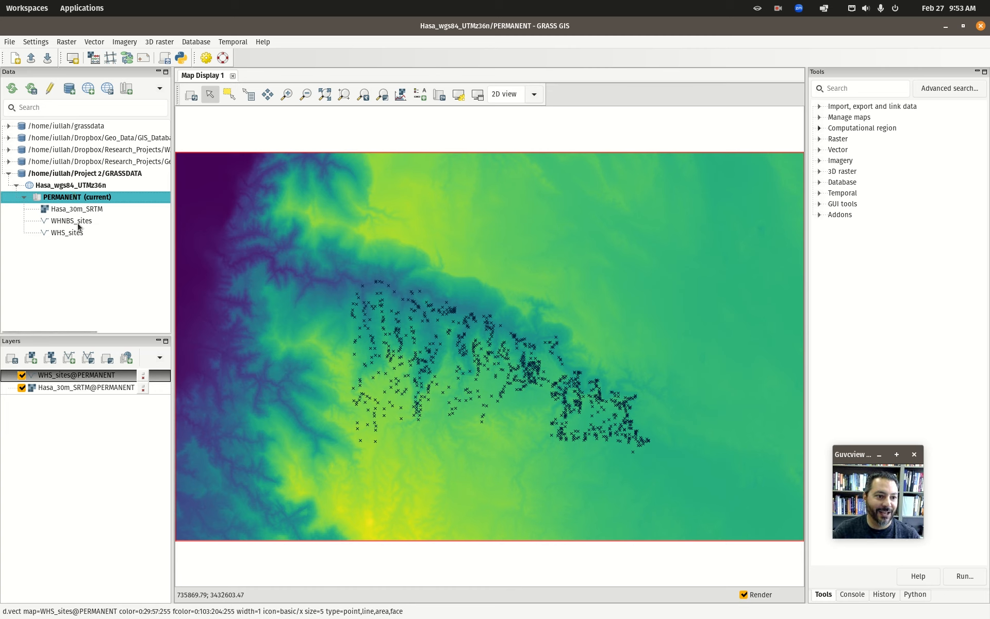
- Create a new mapset named distance_analysis in the Hasa_wgs84_UTMz36n project
left_click(84, 185)
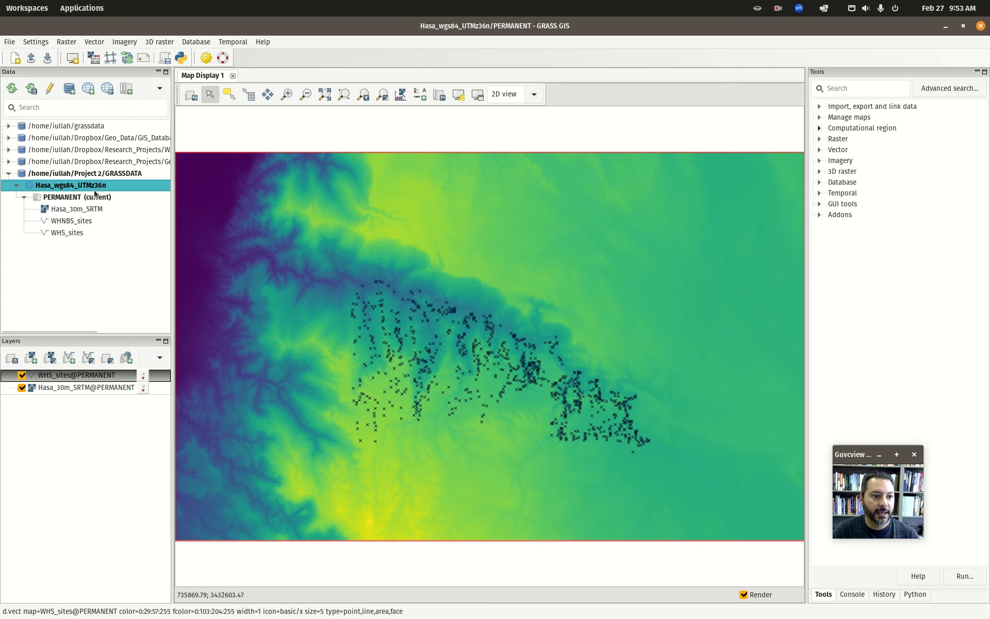
right_click(95, 190)
left_click(72, 197)
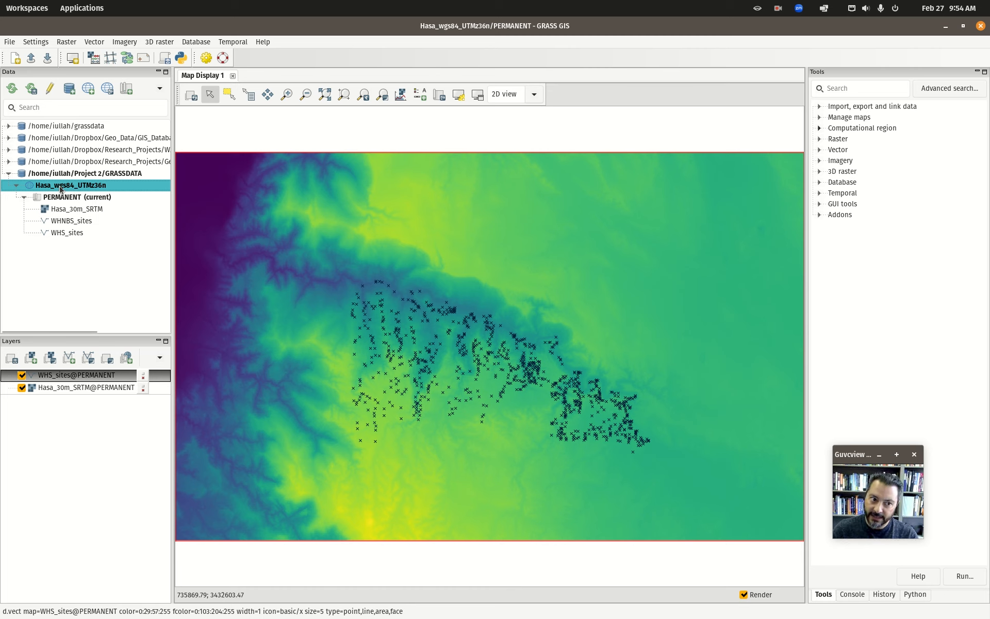
right_click(96, 186)
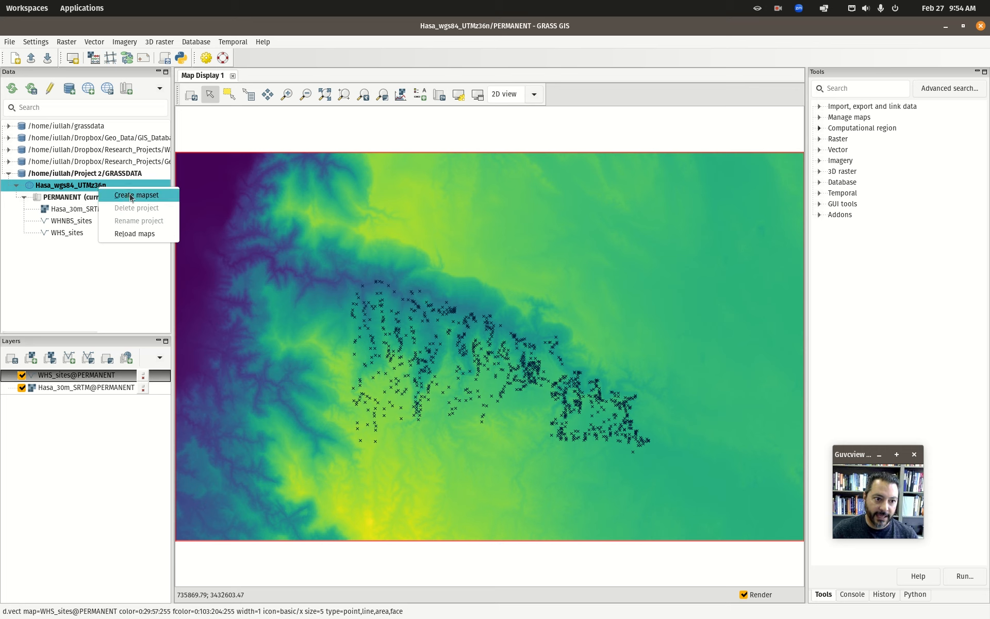
left_click(131, 196)
left_click(485, 339)
double_click(481, 341)
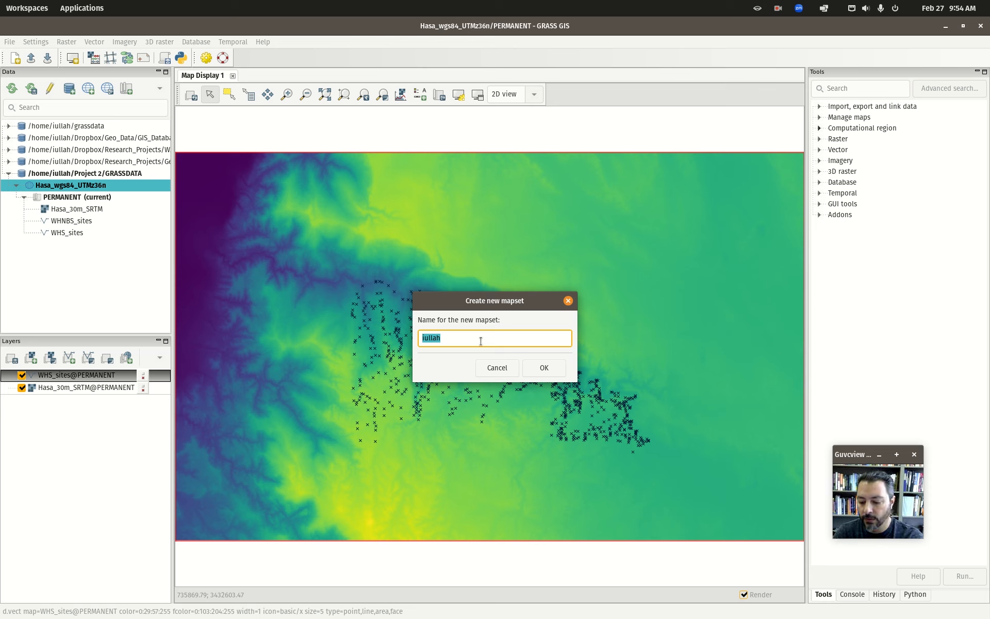
type("distance")
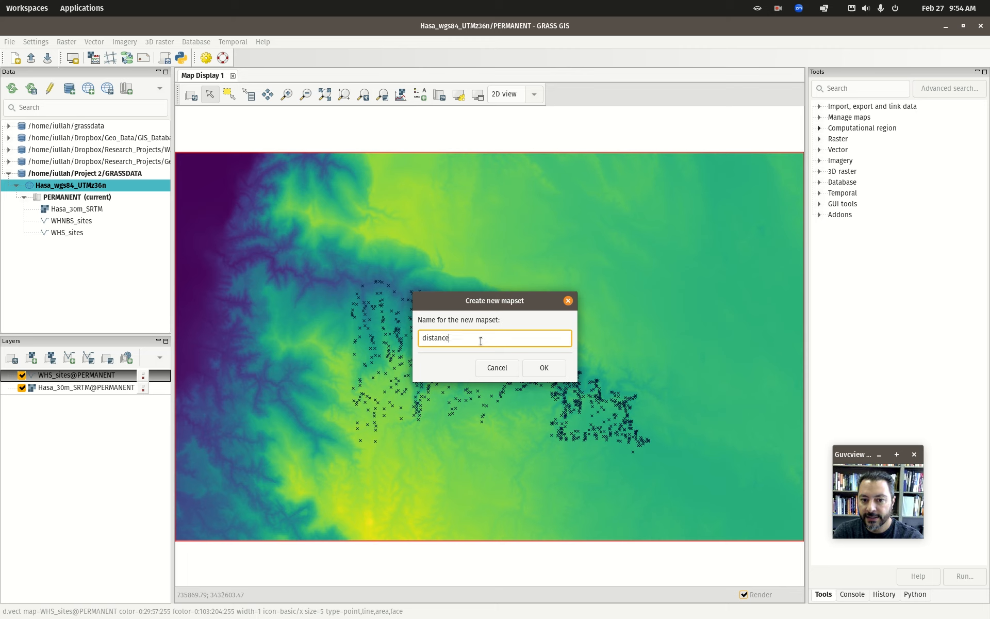
type("_analysis")
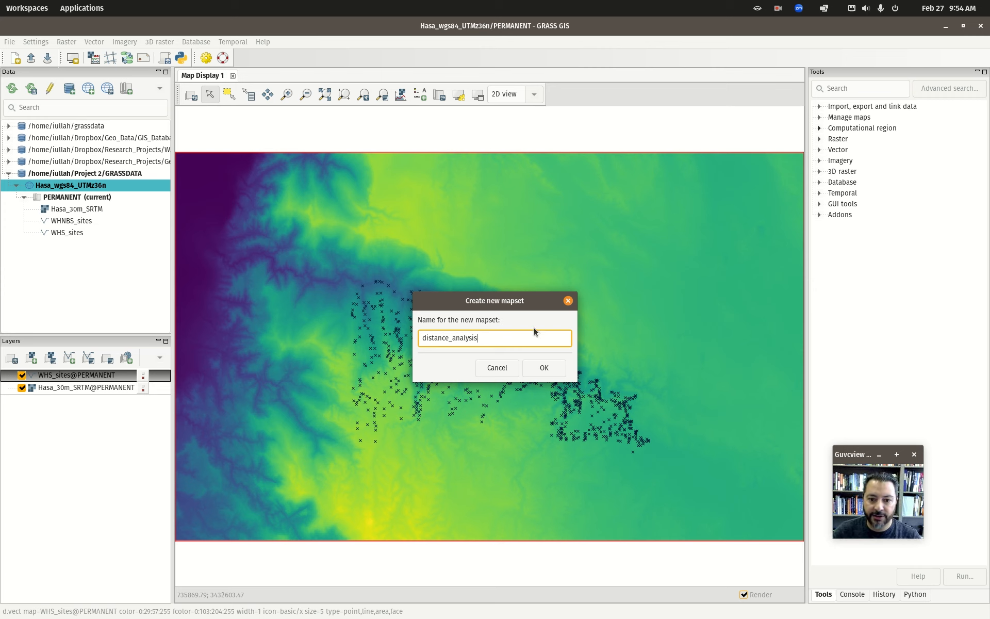
left_click(544, 363)
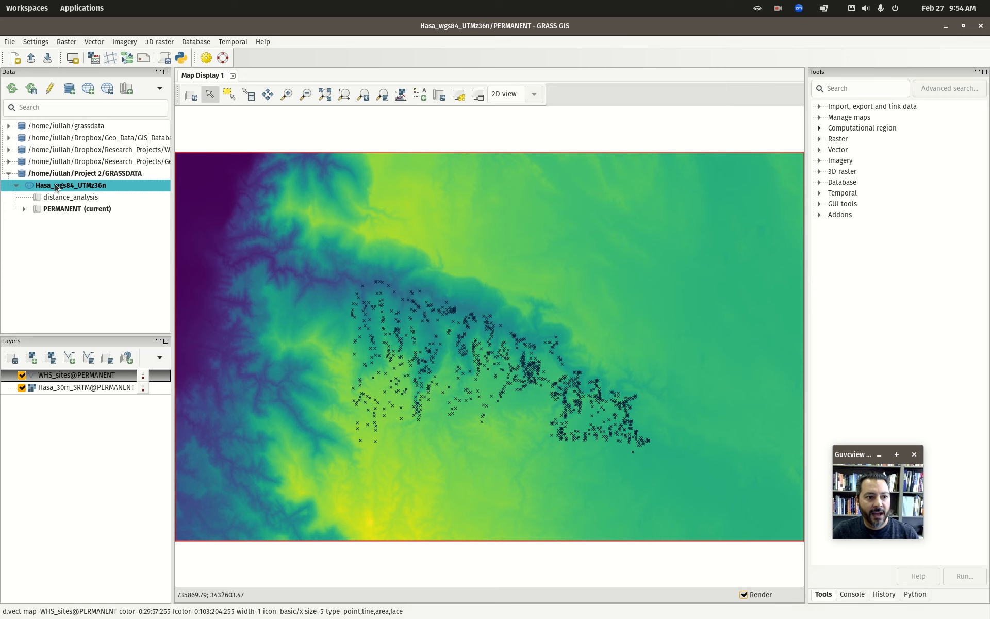
- Make distance_analysis the current mapset and acknowledge the switch
double_click(61, 198)
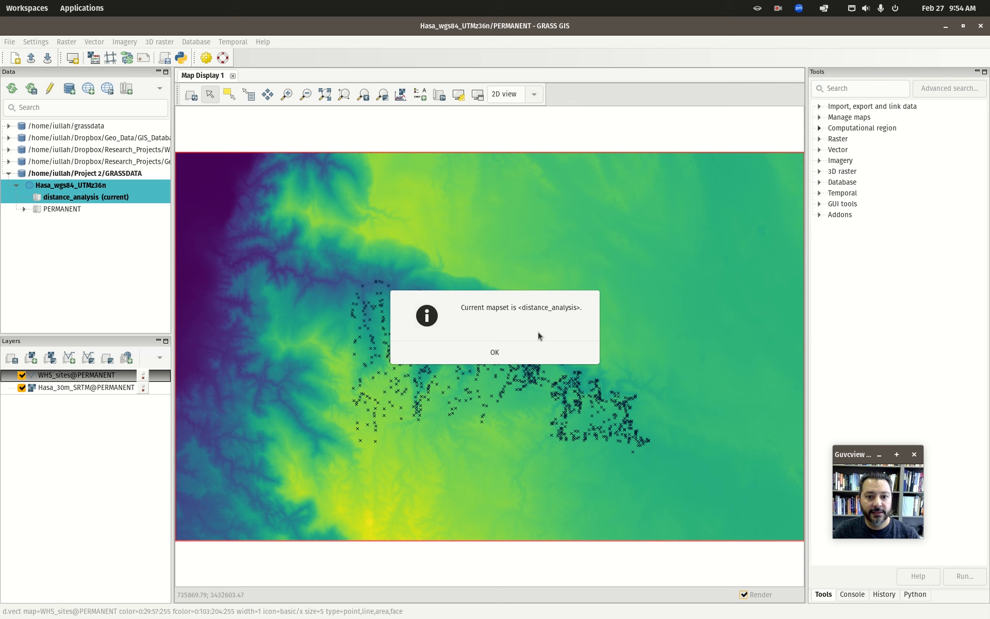
left_click(533, 352)
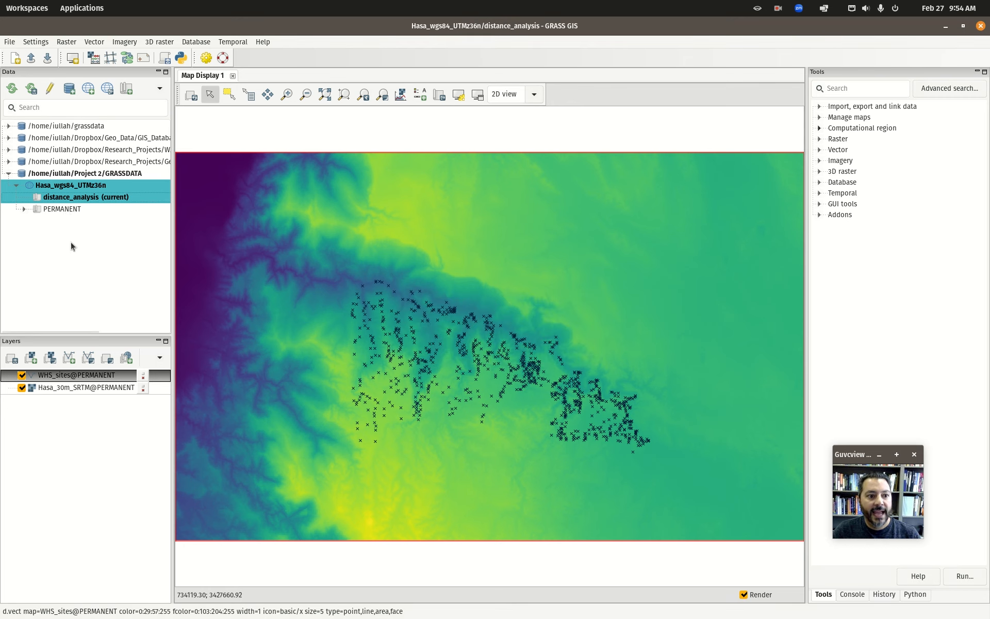
left_click(90, 200)
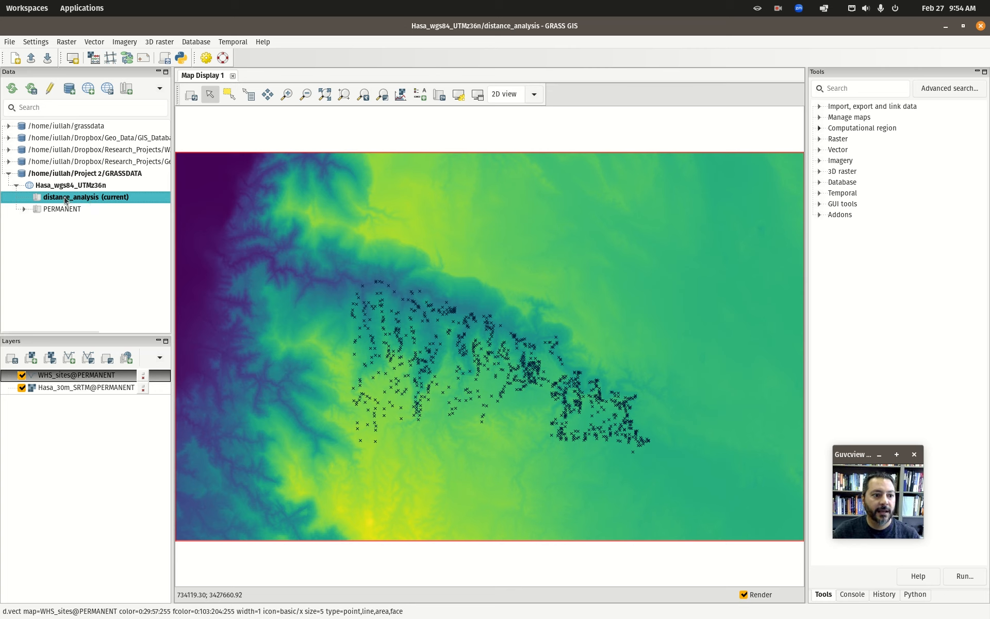
- Expand the PERMANENT mapset's maps, and review the mapset access settings, keeping both distance_analysis and PERMANENT accessible
left_click(24, 209)
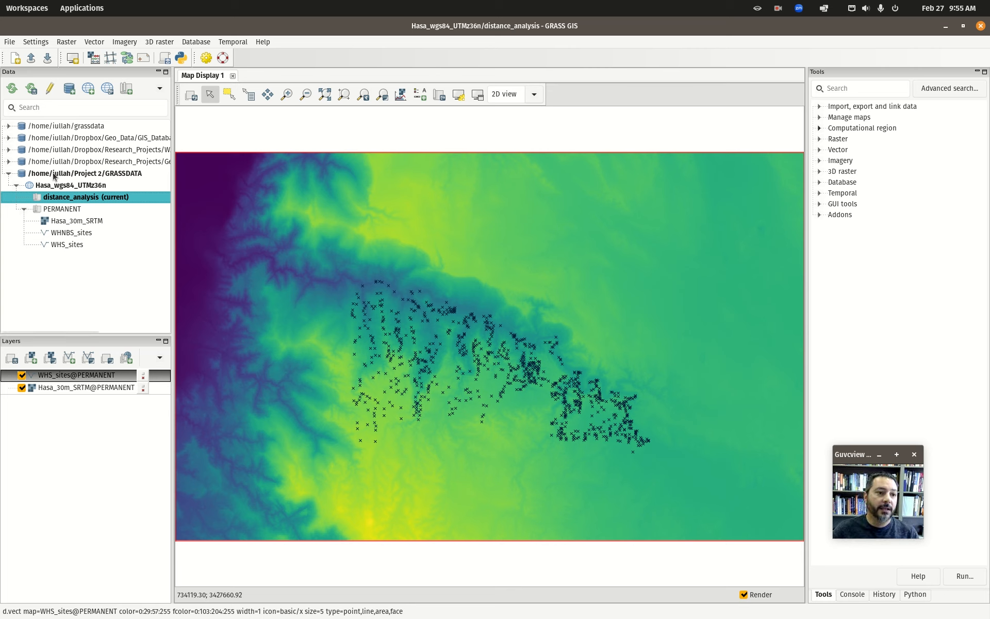
left_click(29, 44)
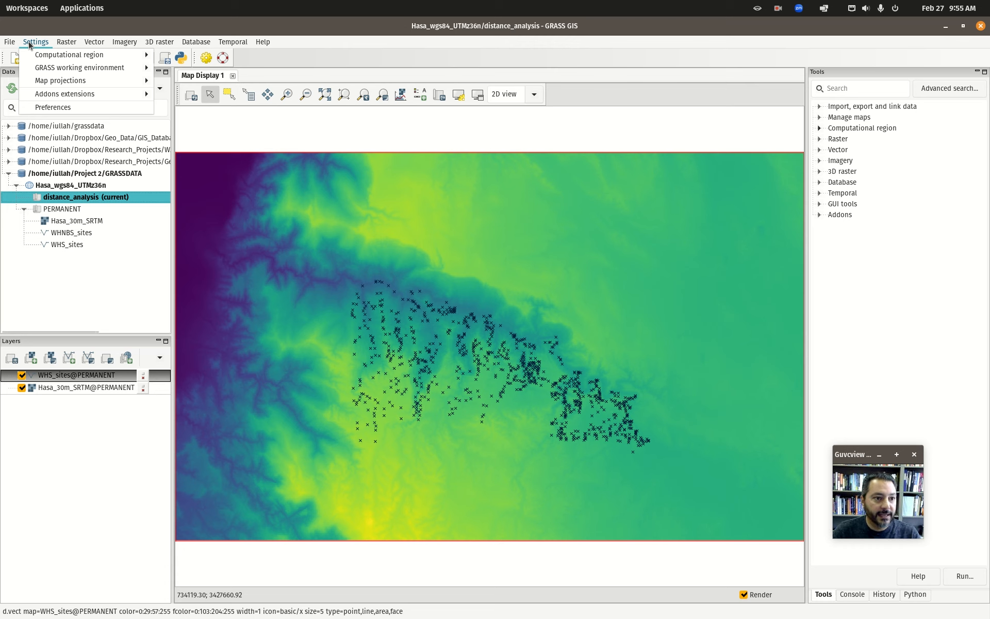
mouse_move(63, 87)
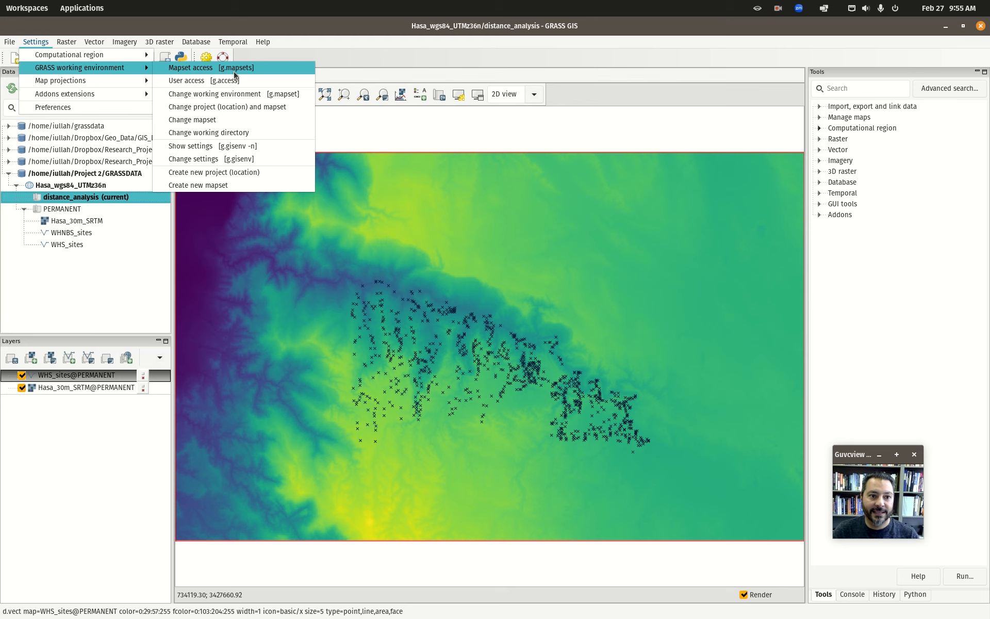
left_click(235, 75)
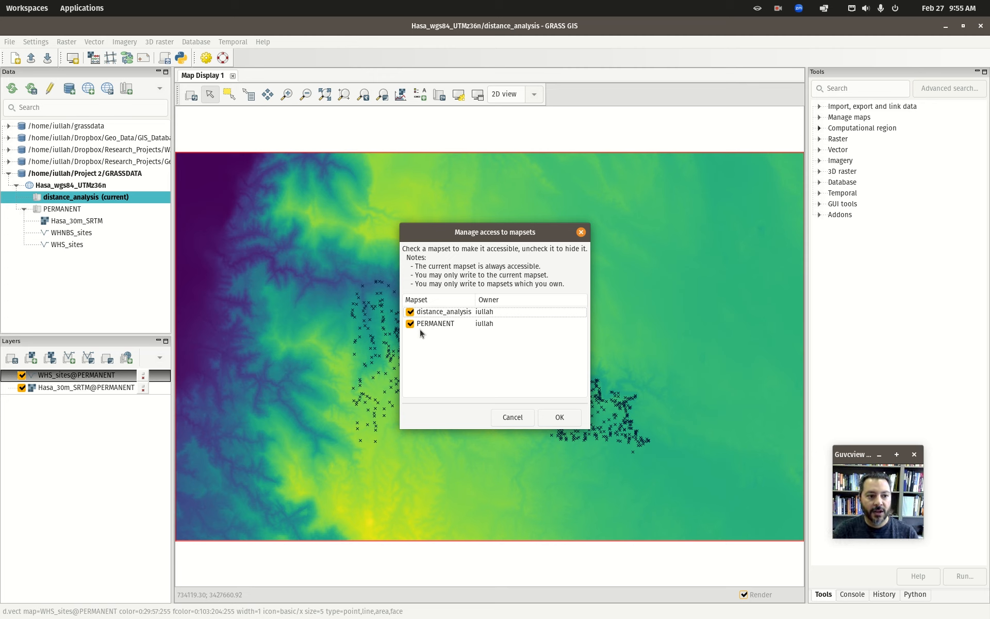
left_click(559, 417)
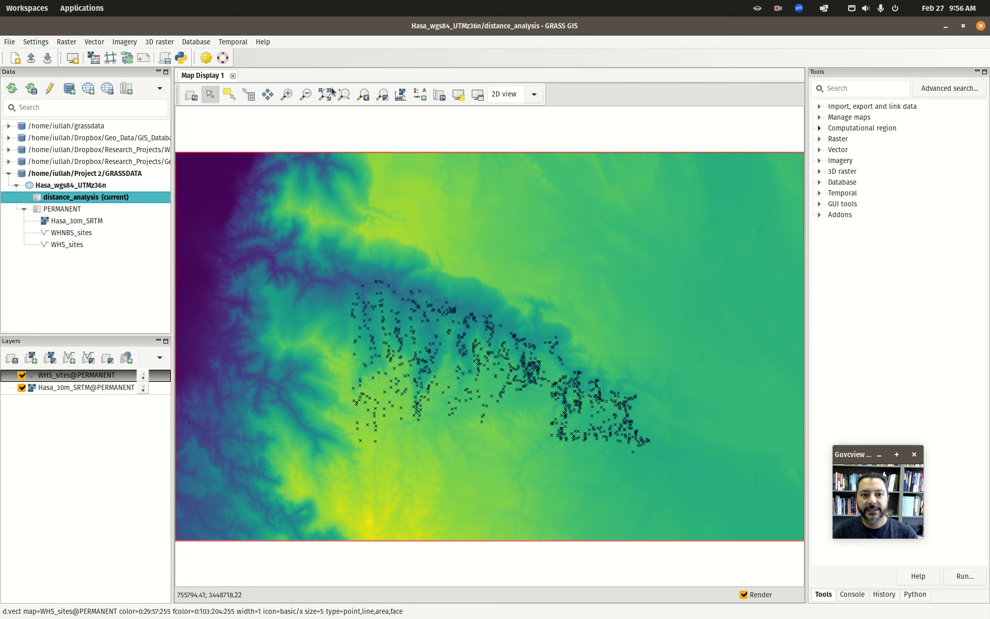
- Pan the map display, enlarge part of the site area, review the zoom and region options, and fit the view to WHS_sites
left_click(267, 94)
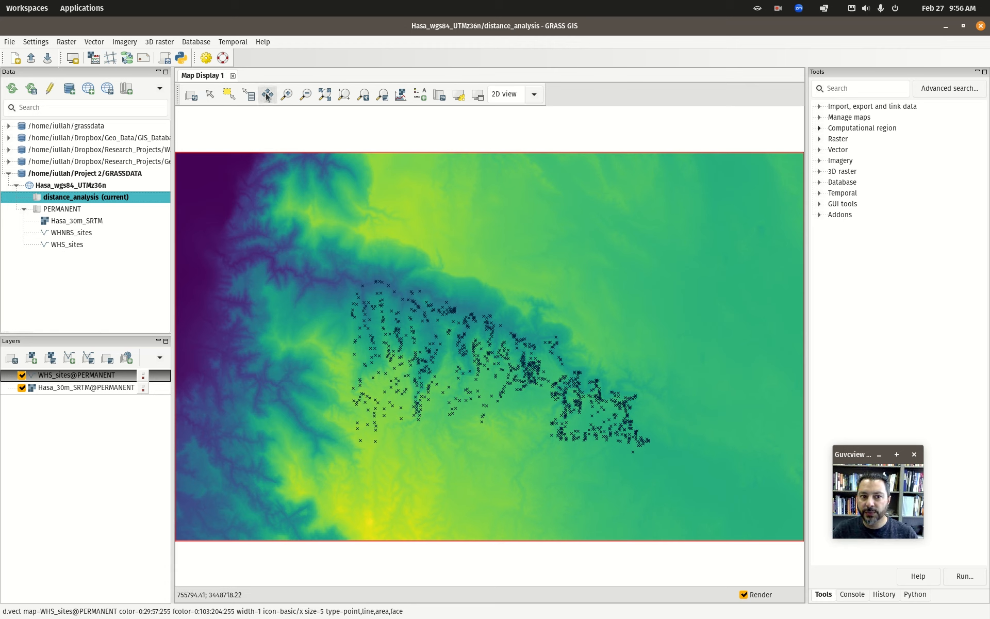
mouse_move(454, 301)
left_mouse_down()
mouse_move(283, 305)
mouse_move(467, 298)
left_mouse_up()
left_click(286, 95)
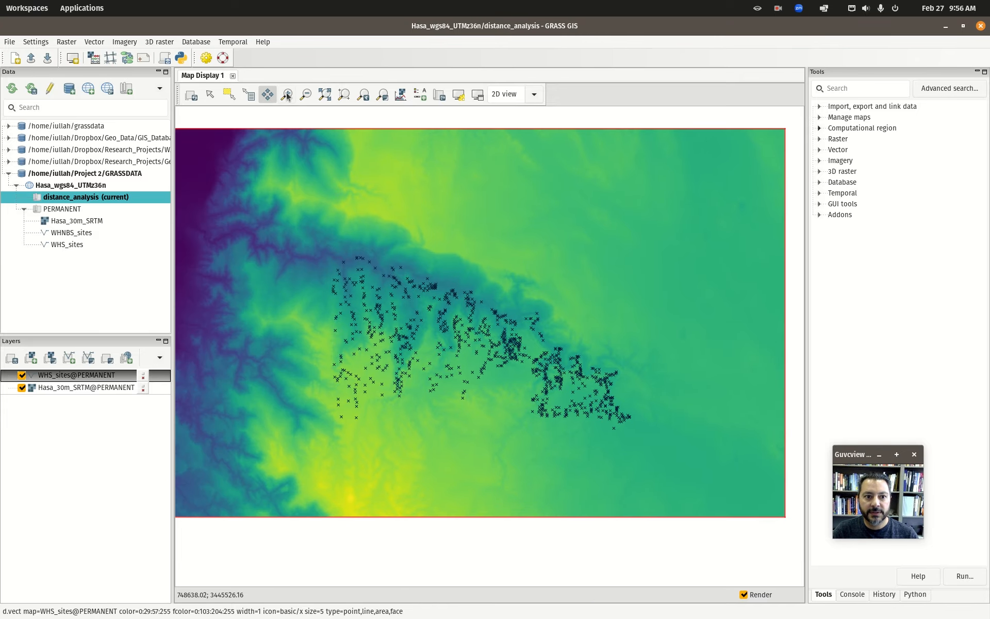
left_click_drag(314, 206, 425, 334)
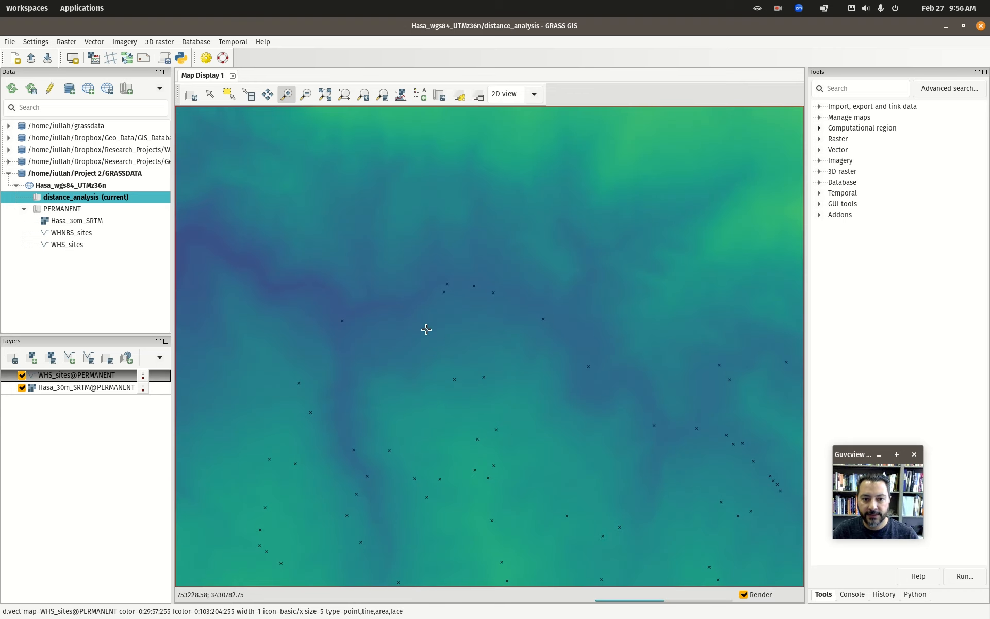
scroll(425, 329, "down", 1)
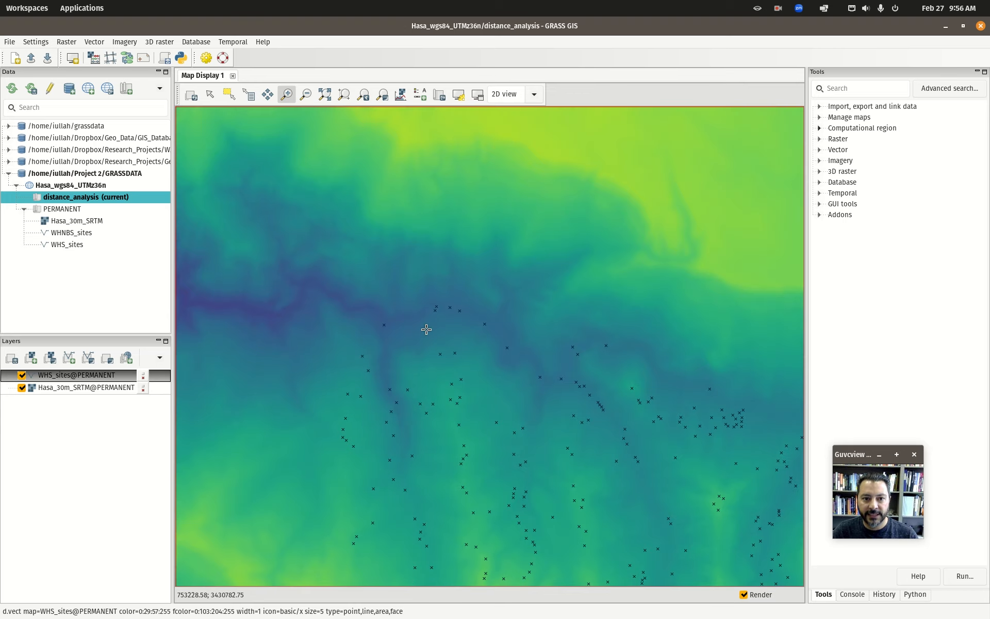
left_click(383, 95)
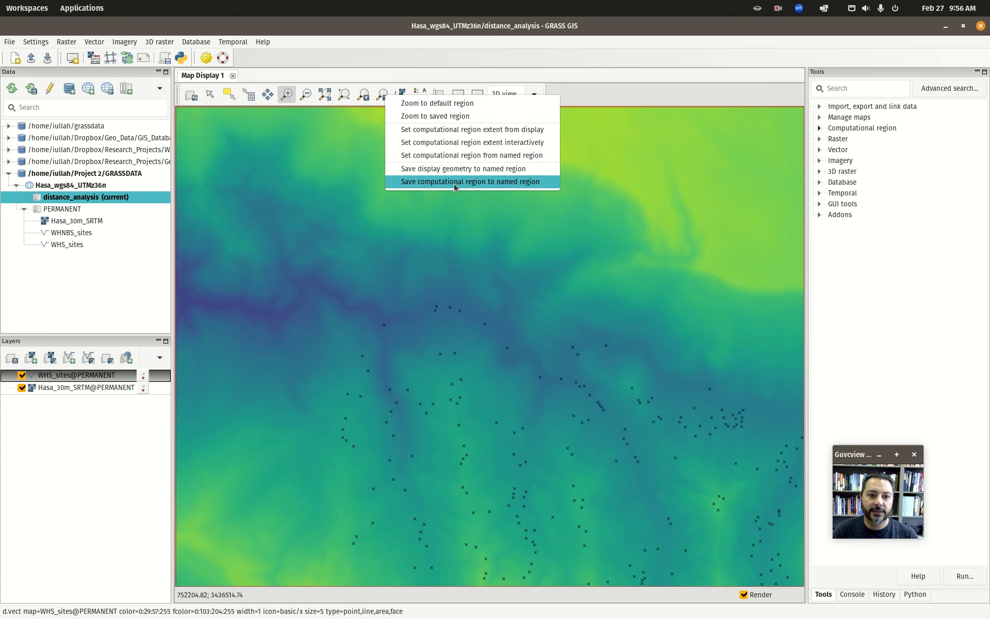
left_click(364, 96)
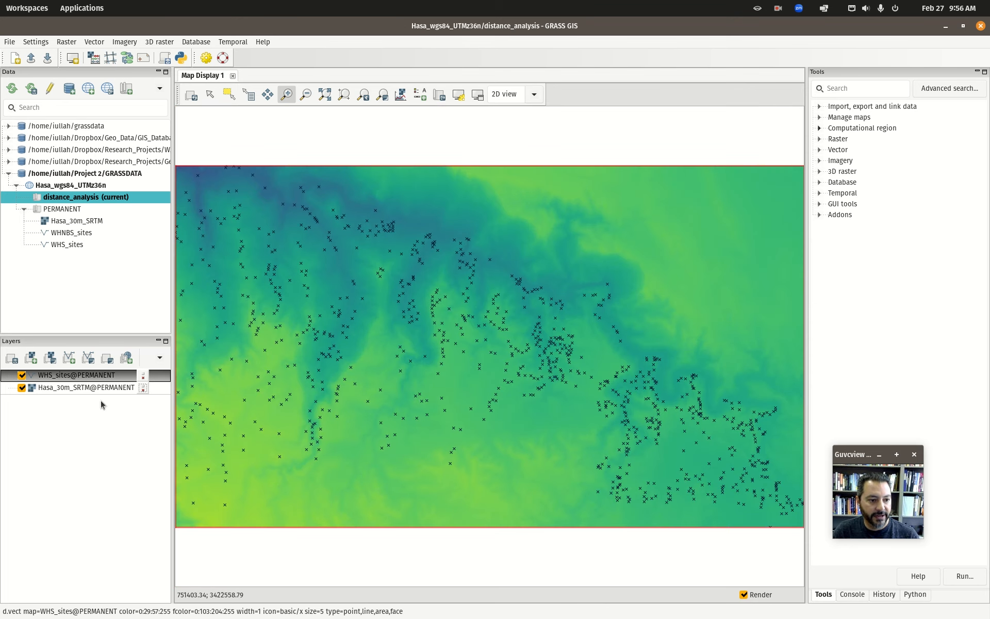
- Change the point symbol of the WHS_sites layer to basic/circle and apply it to the map
right_click(70, 376)
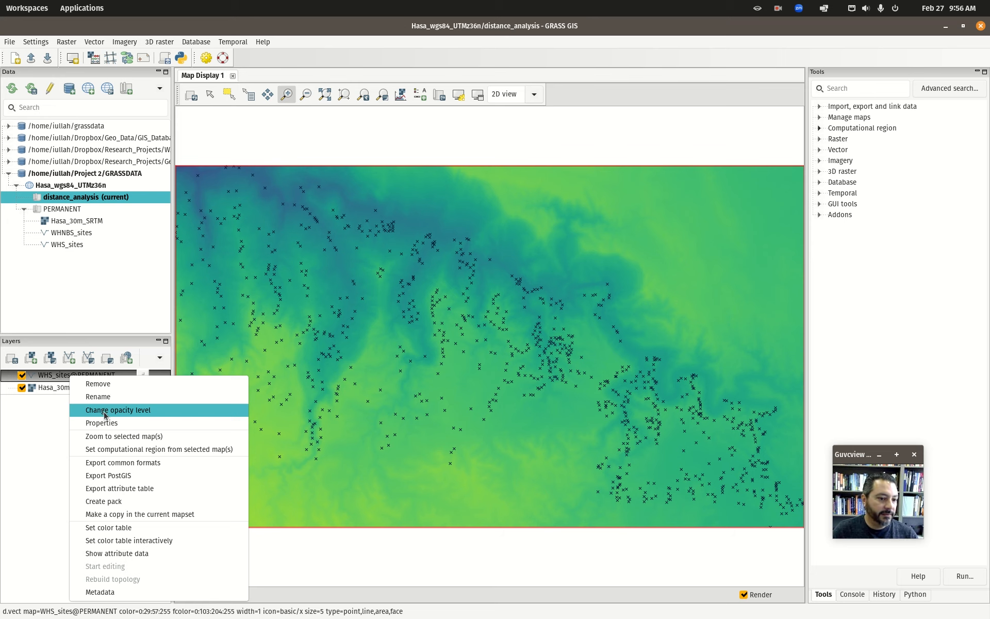
left_click(111, 423)
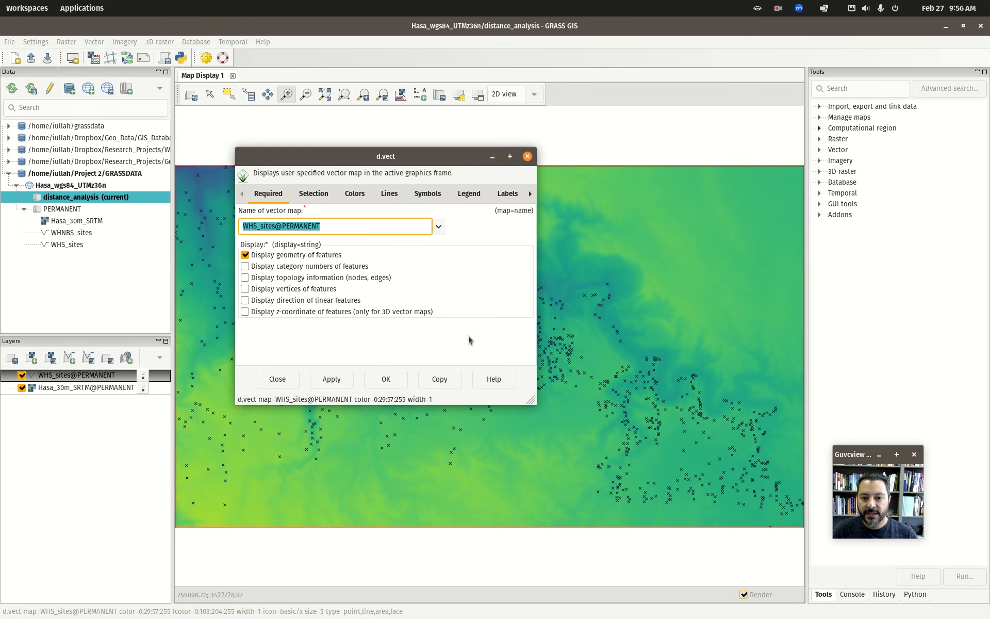
left_click_drag(536, 401, 731, 531)
left_click(346, 194)
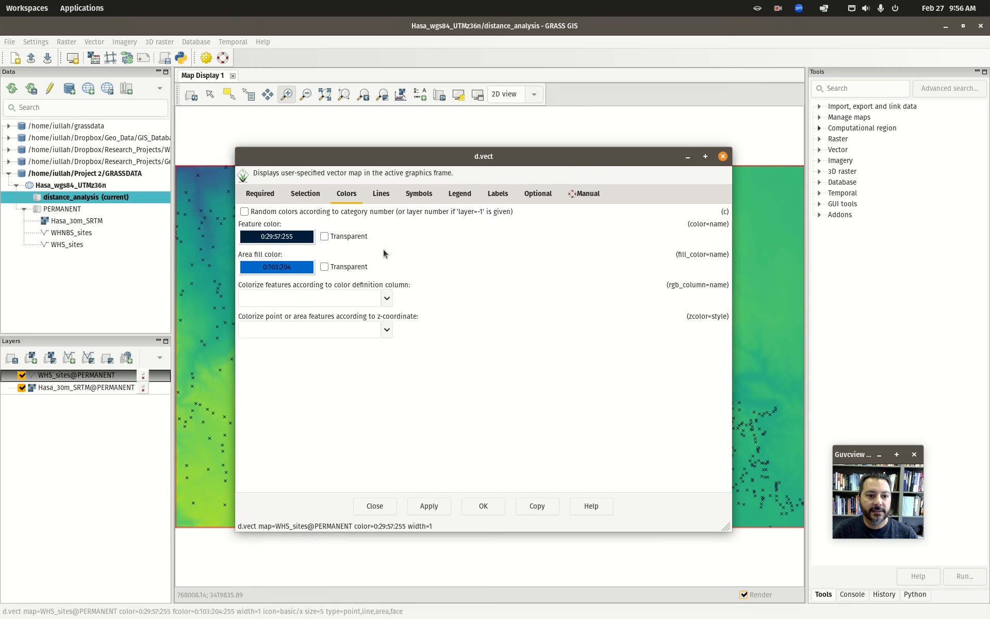
left_click_drag(403, 162, 599, 139)
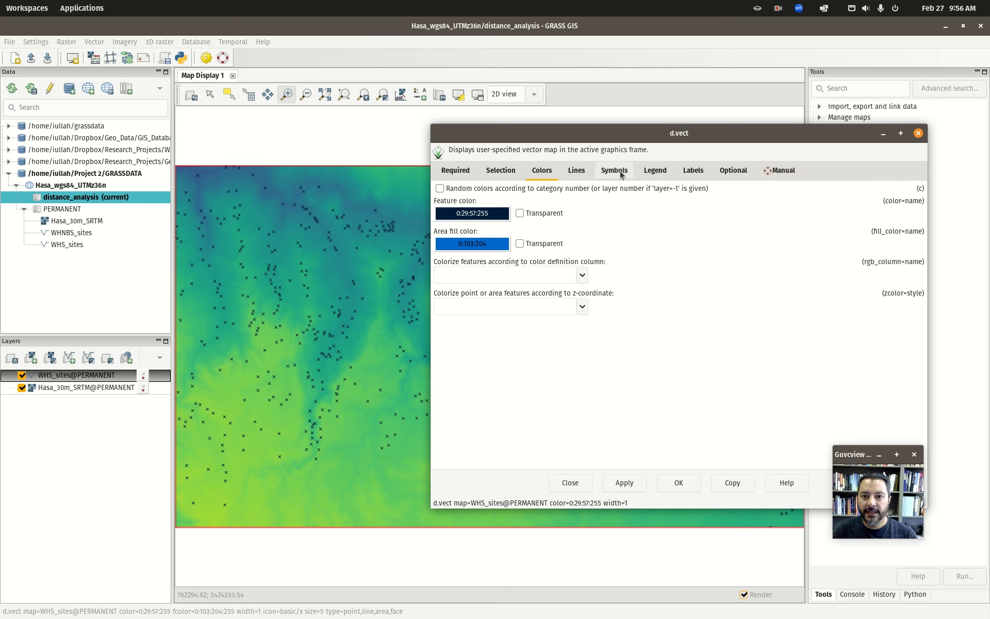
left_click(614, 170)
left_click(447, 215)
left_click(737, 315)
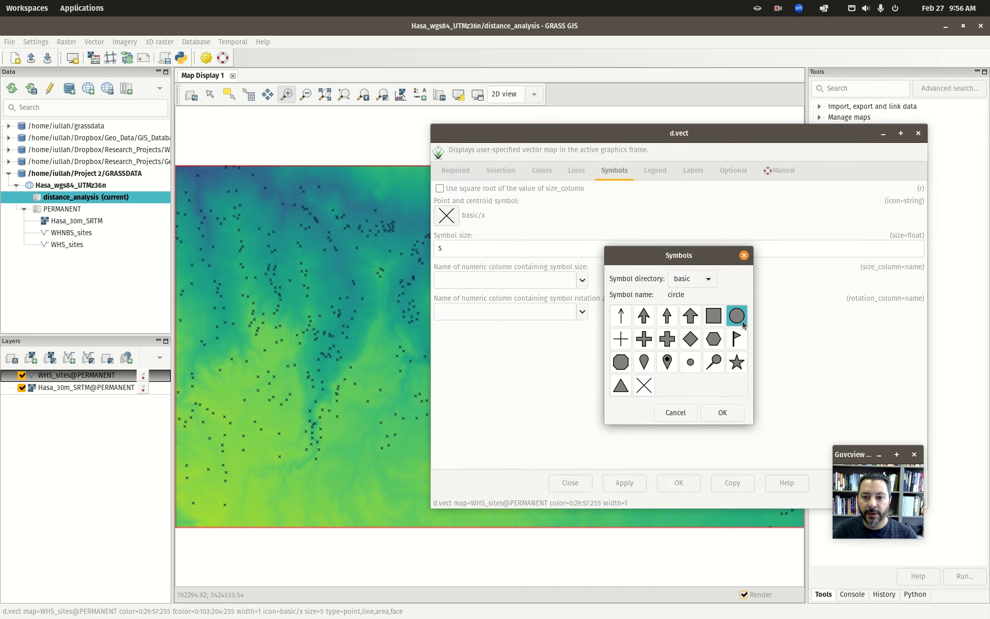
left_click(723, 413)
left_click(623, 484)
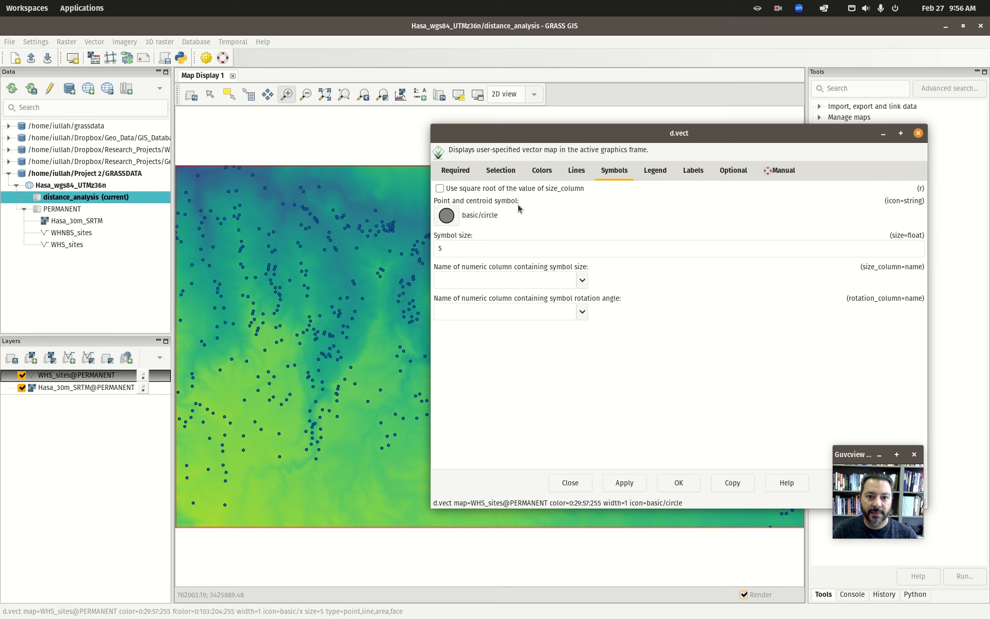
- Set the WHS_sites area fill color to red (255:0:0), apply it, and close the layer properties
left_click(541, 170)
left_click(478, 244)
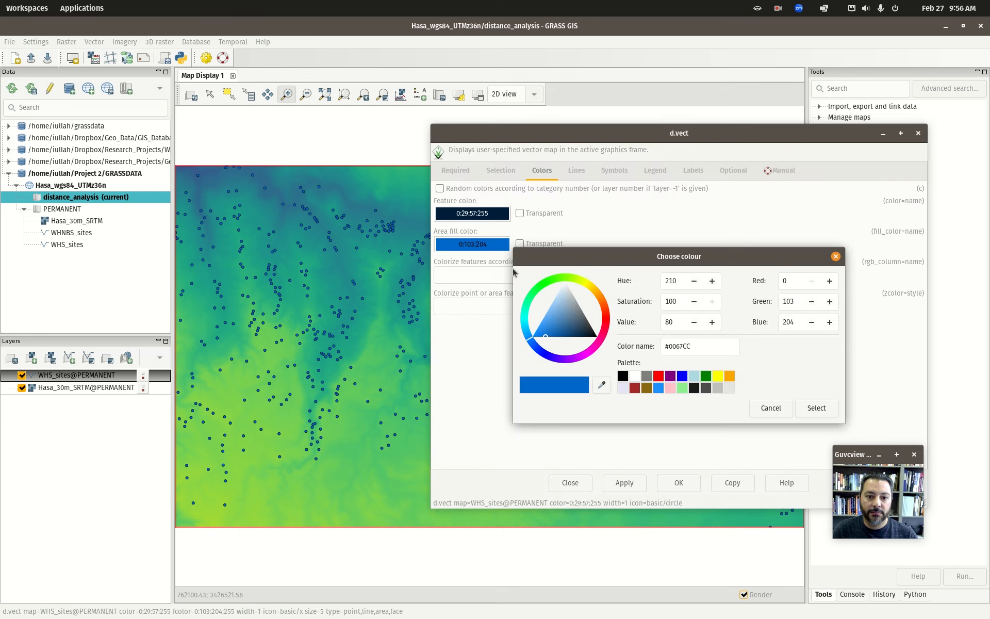
left_click(658, 376)
left_click(816, 408)
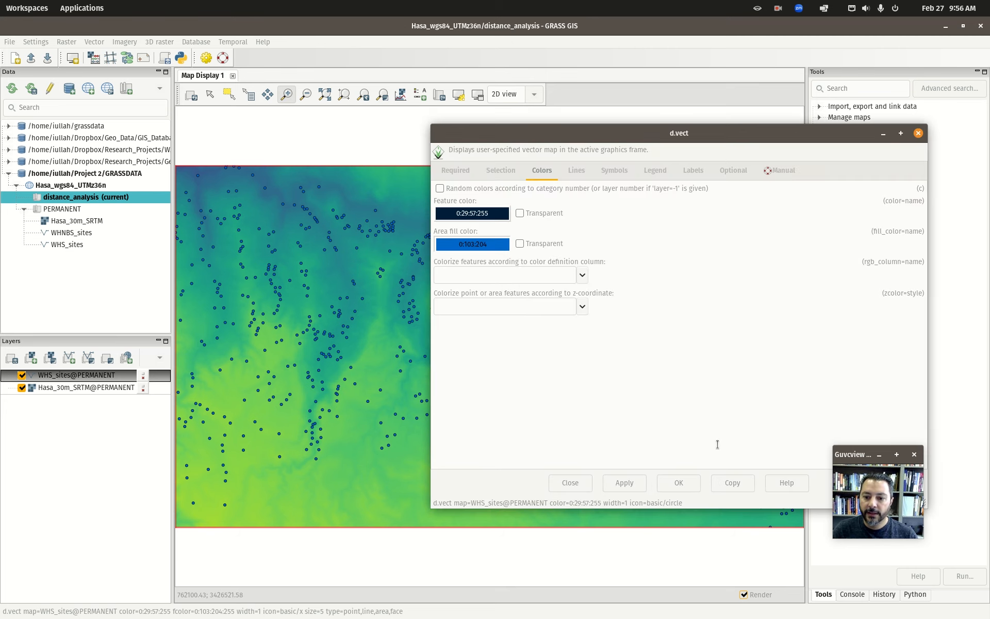
left_click(628, 488)
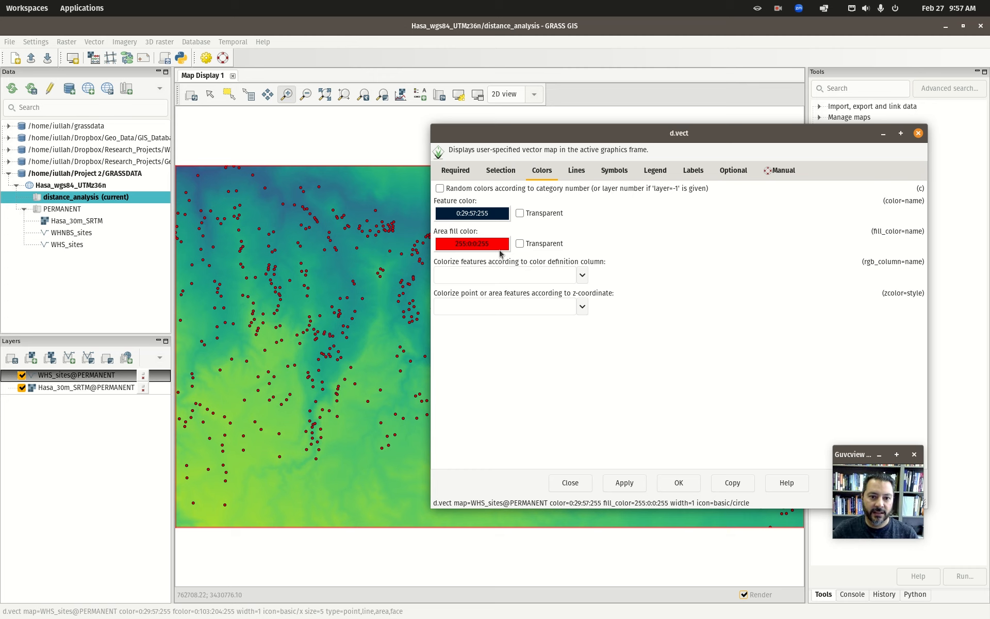
left_click(917, 133)
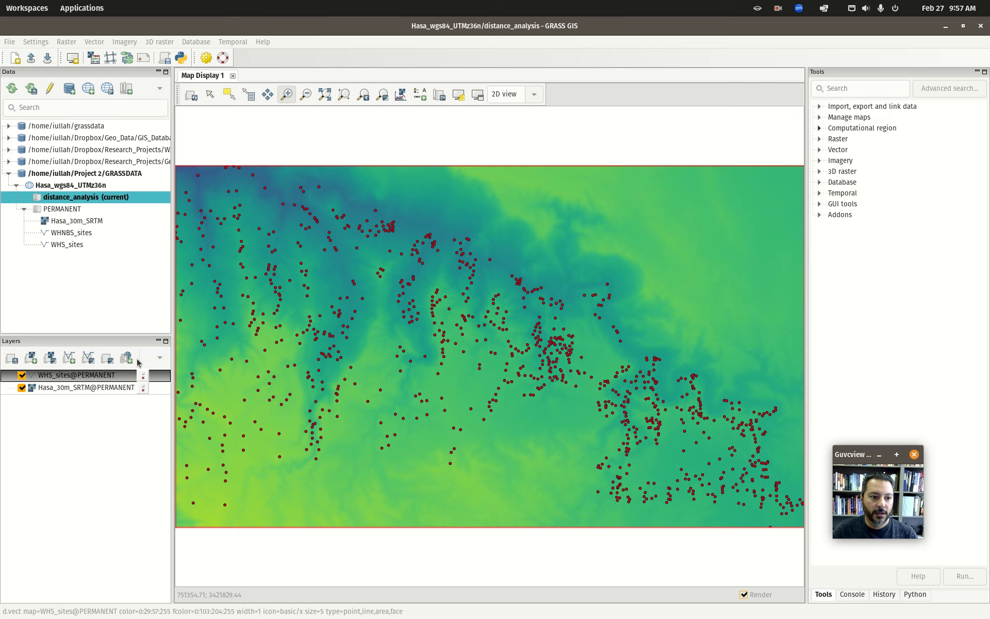
- Review the display properties of the Hasa_30m_SRTM raster layer without changing them
left_click(64, 388)
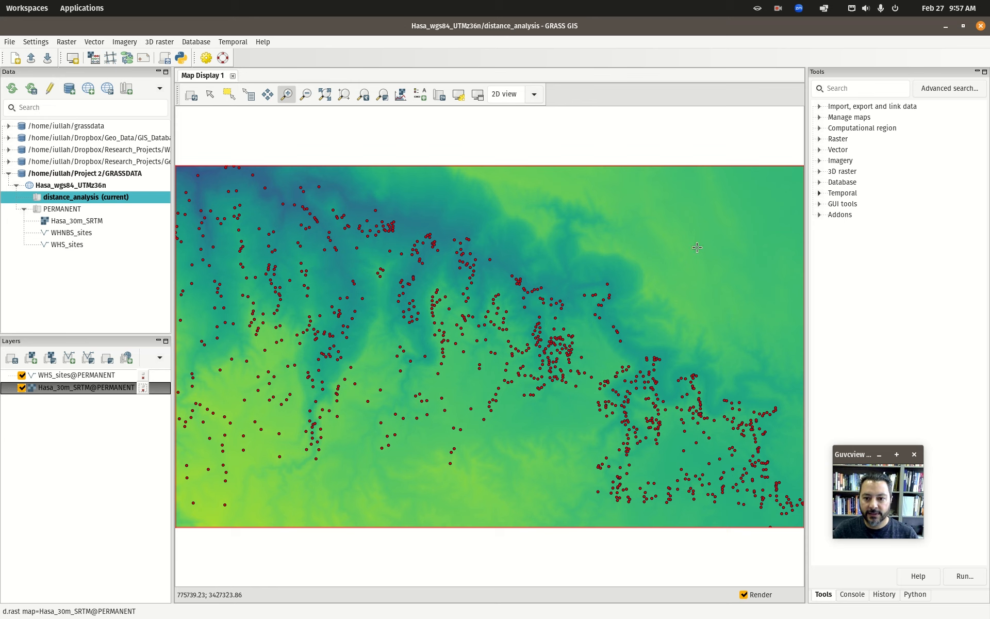
right_click(74, 395)
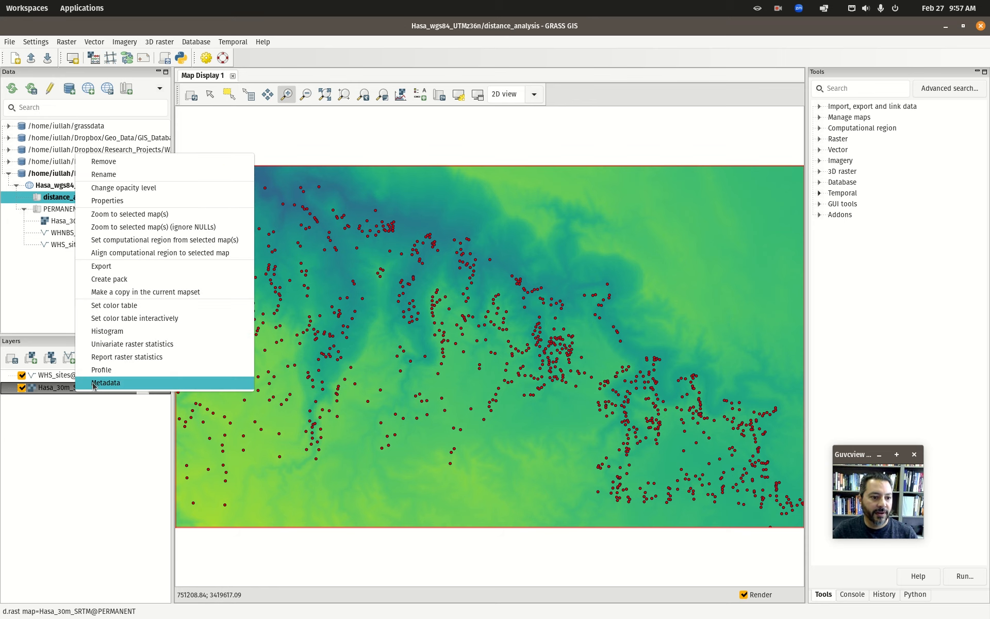
left_click(113, 200)
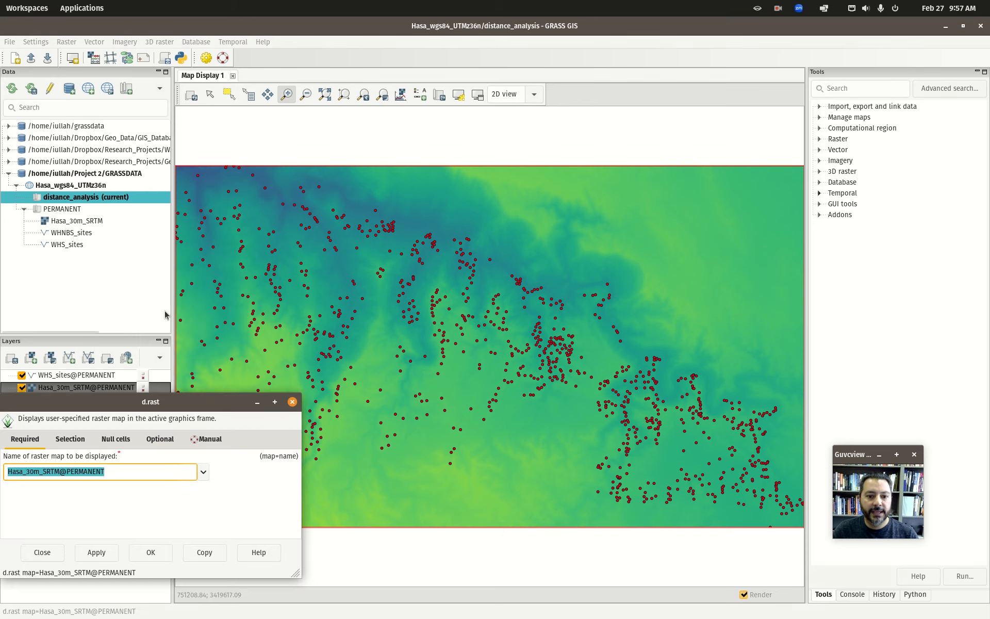
left_click_drag(148, 398, 485, 125)
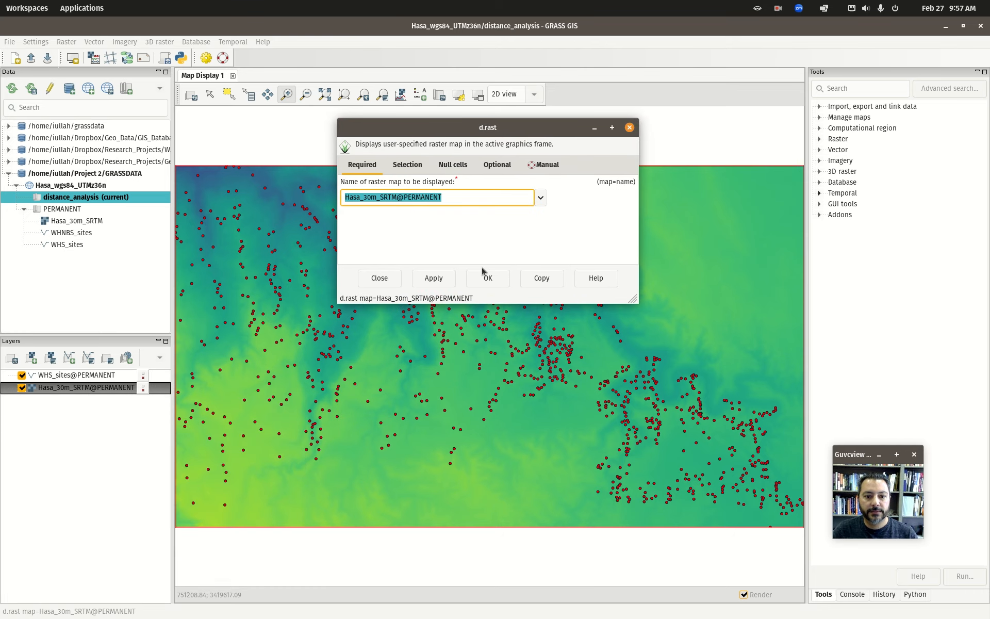
left_click(380, 278)
- Assign the elevation color table to the Hasa_30m_SRTM raster and close the r.colors dialog
right_click(82, 390)
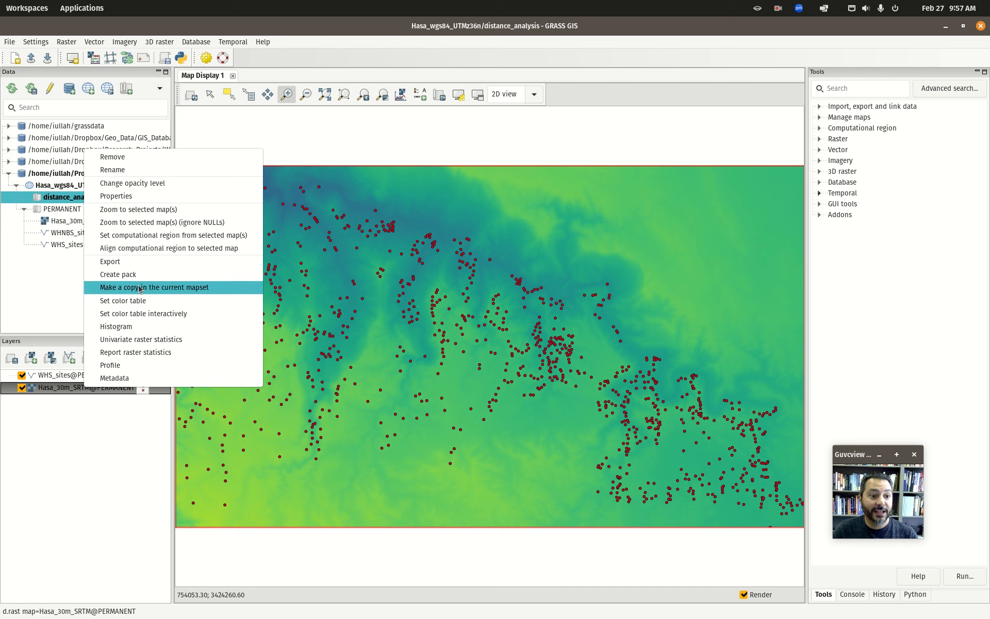
left_click(147, 306)
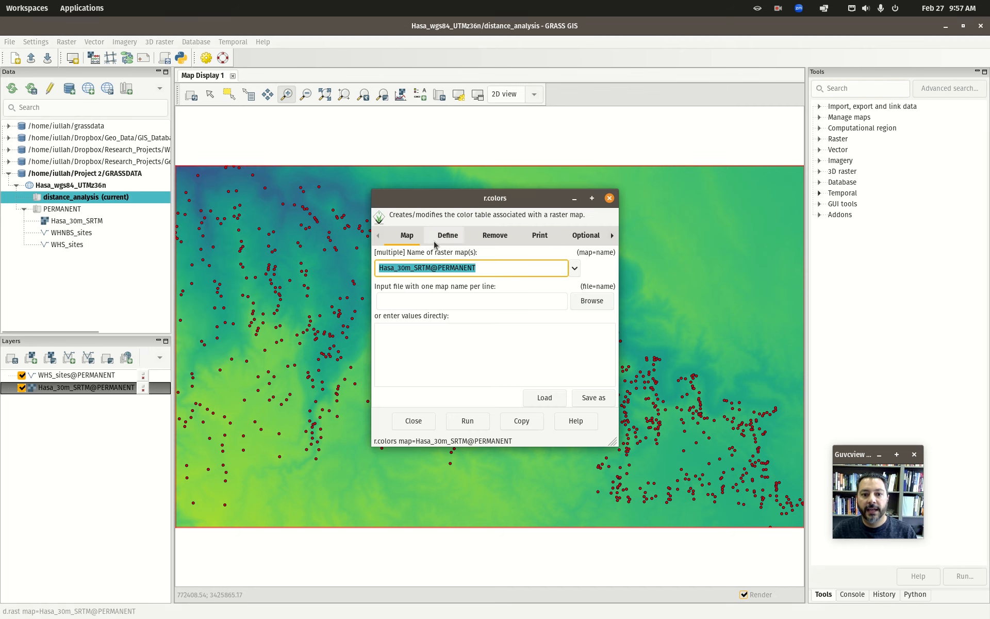
left_click(445, 236)
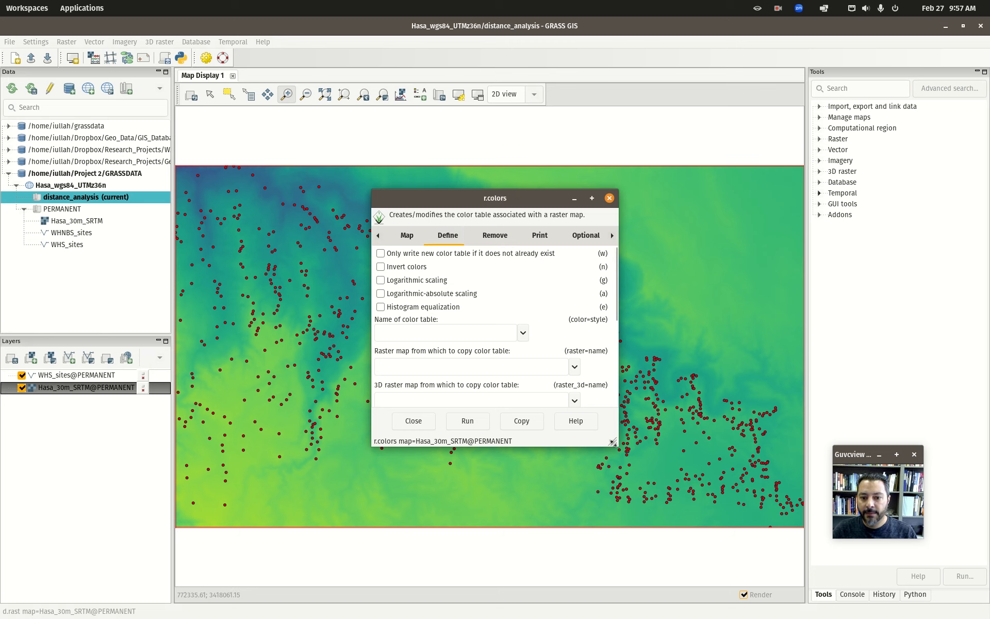
left_click_drag(612, 442, 738, 516)
left_click(522, 333)
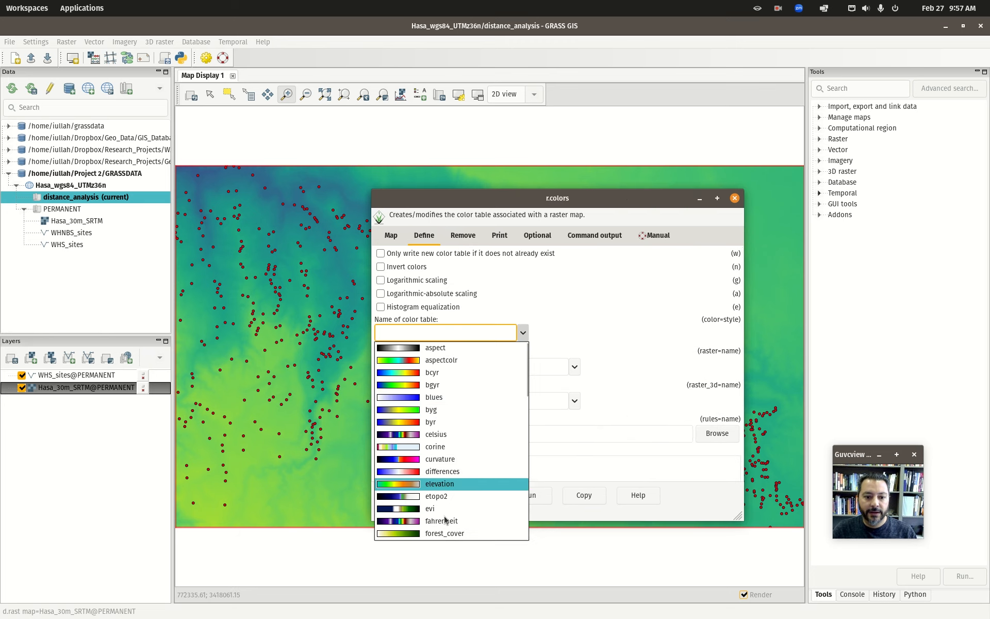
left_click(448, 483)
left_click(536, 497)
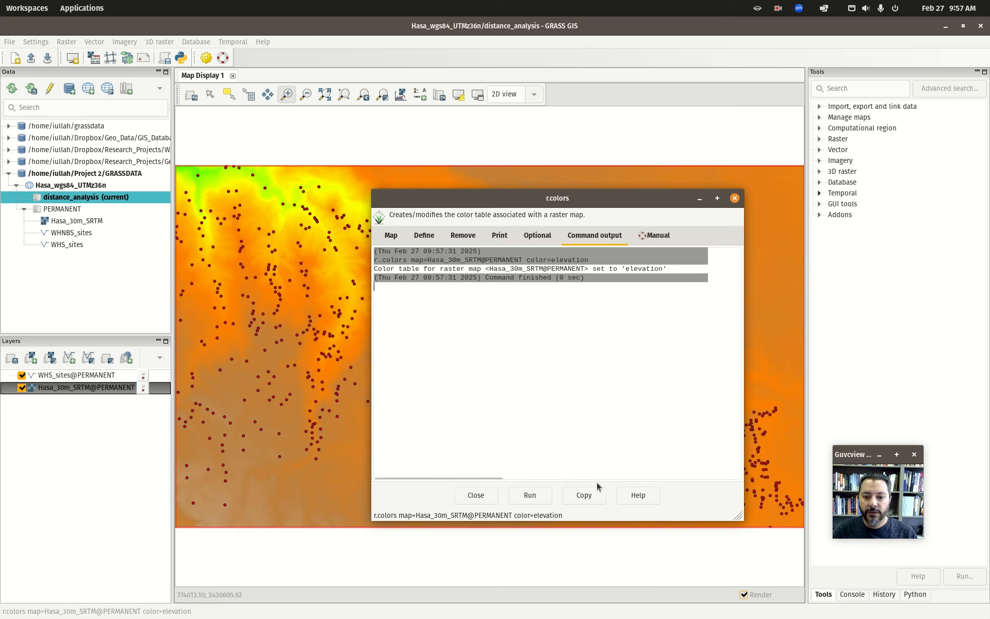
left_click(477, 498)
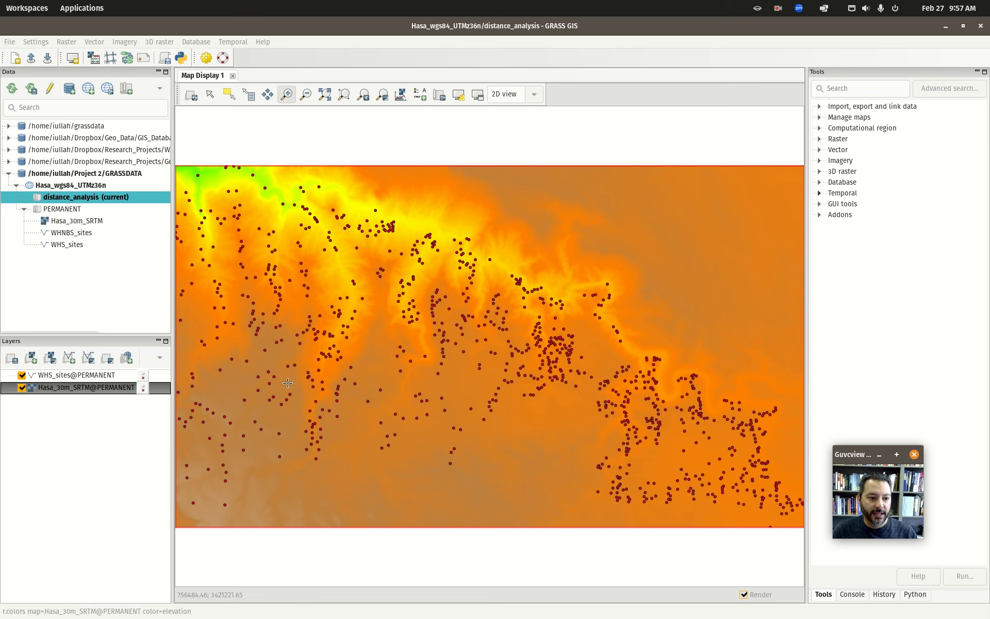
- Reopen r.colors for the Hasa_30m_SRTM raster and apply the terrain color table
right_click(56, 388)
left_click(130, 303)
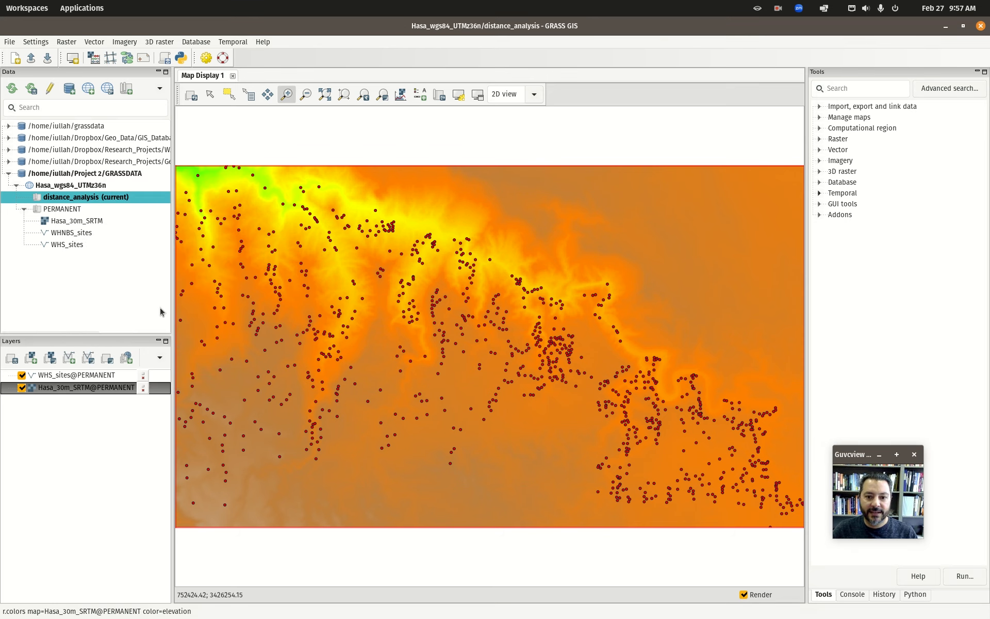
left_click(452, 240)
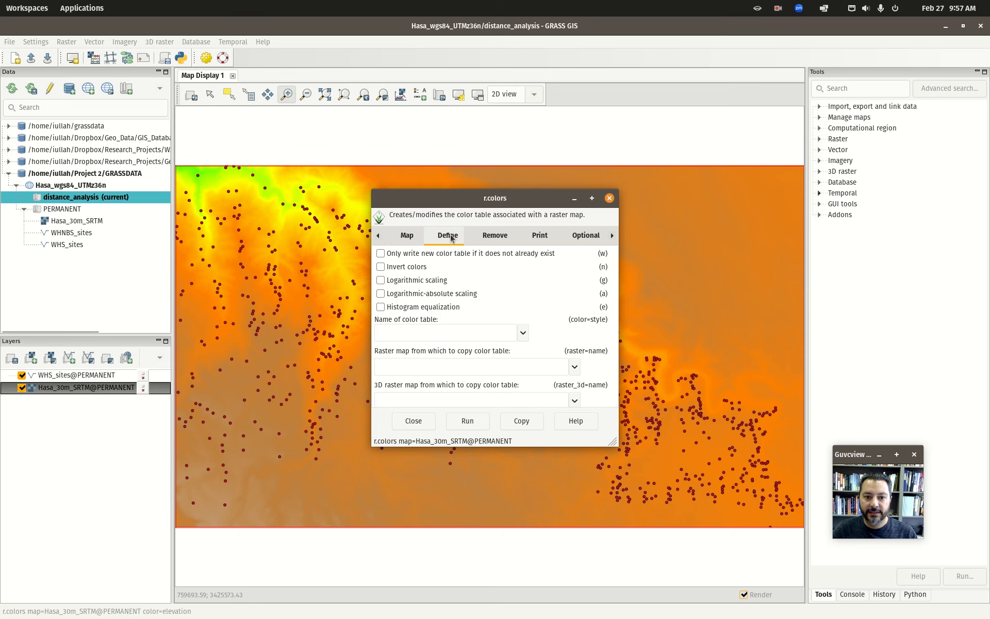
left_click(523, 333)
scroll(448, 428, "down", 3)
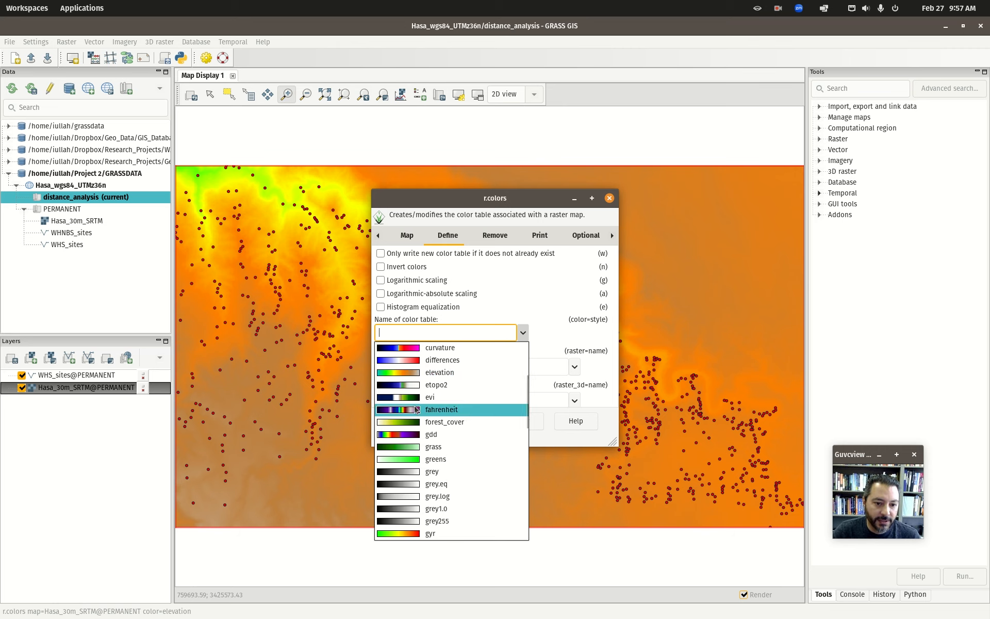
scroll(417, 409, "down", 10)
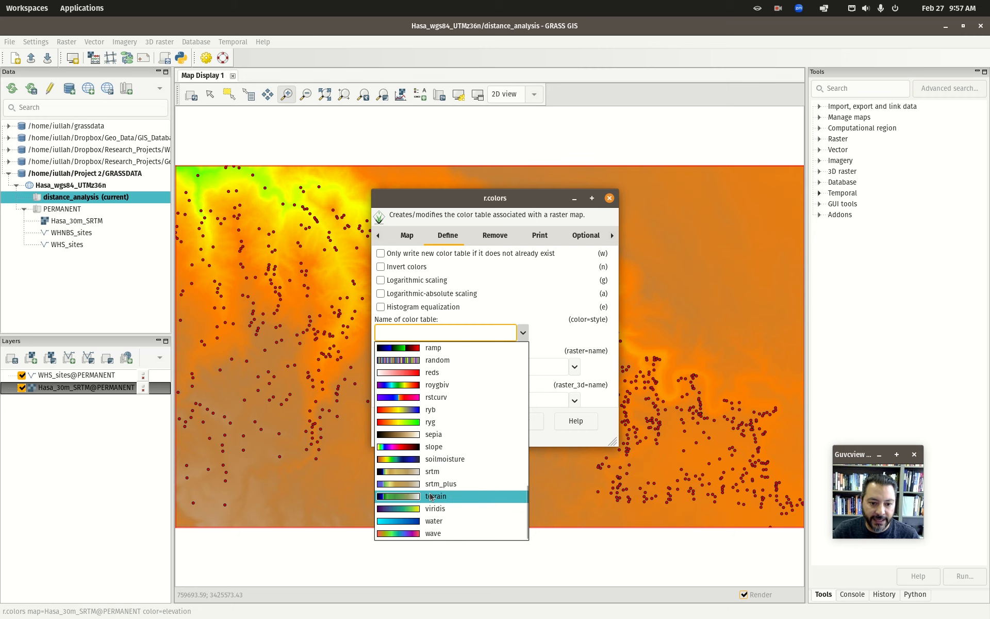
left_click(432, 496)
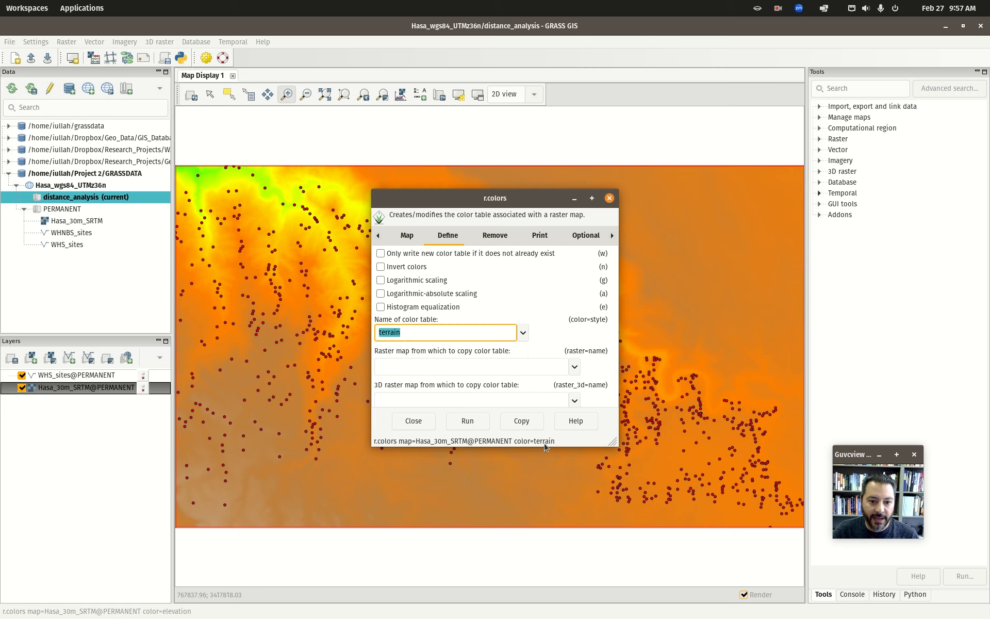
left_click(487, 425)
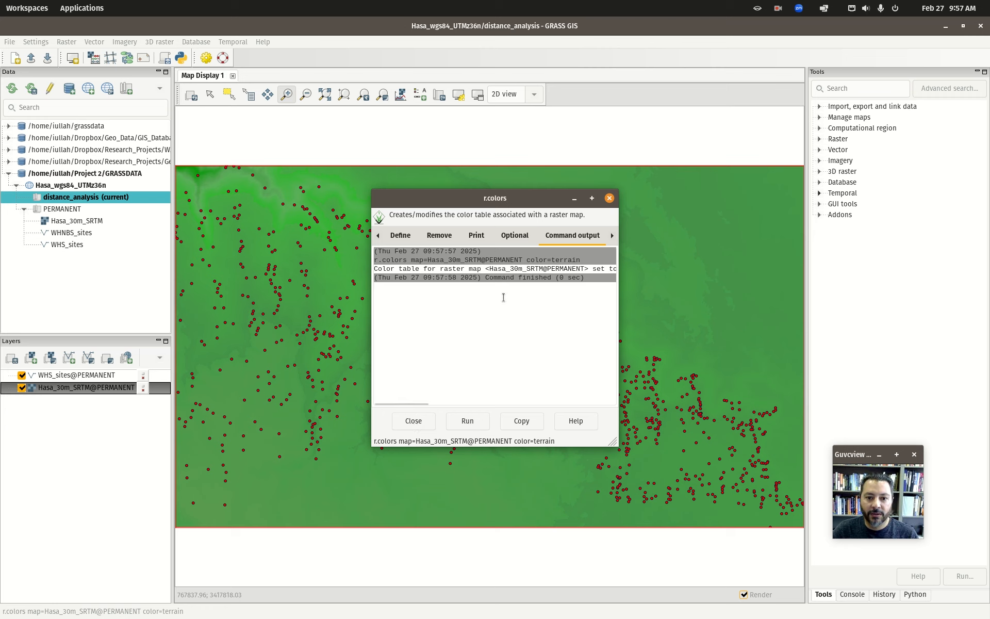
- Apply the srtm color table to the Hasa_30m_SRTM raster
left_click(407, 235)
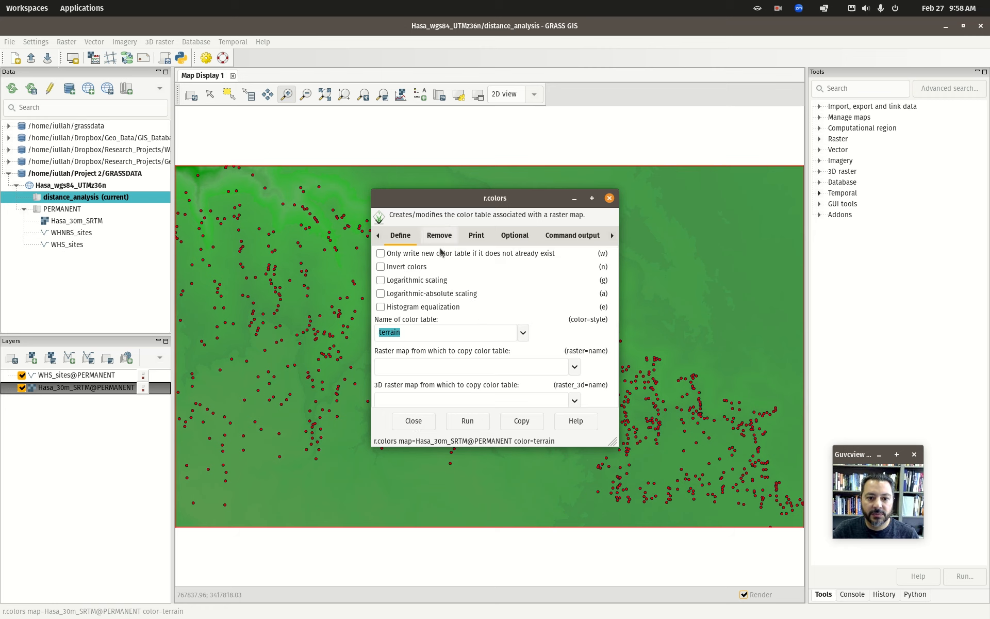
left_click(522, 333)
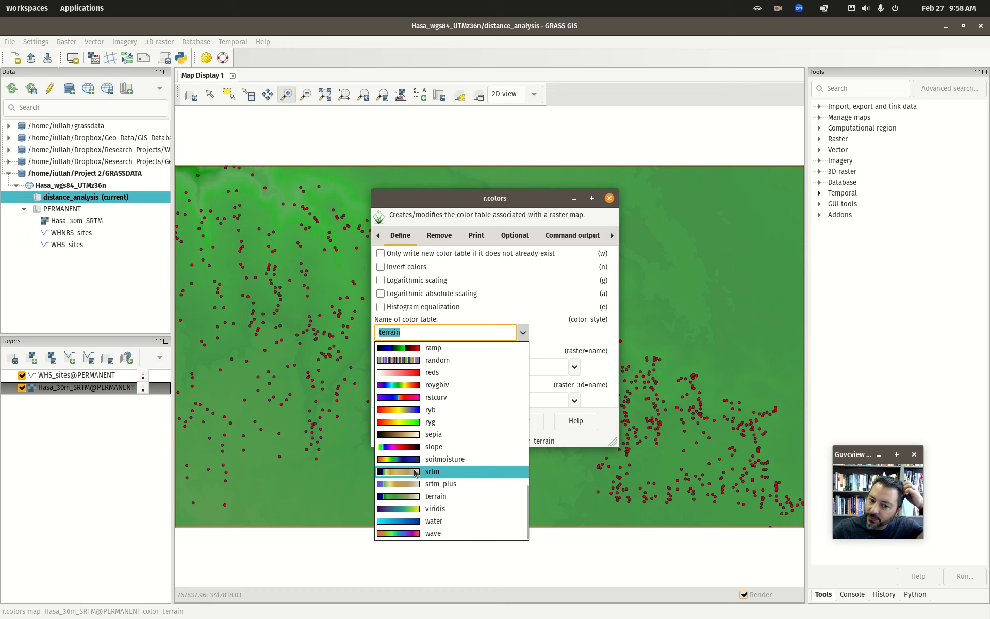
left_click(415, 471)
left_click(470, 422)
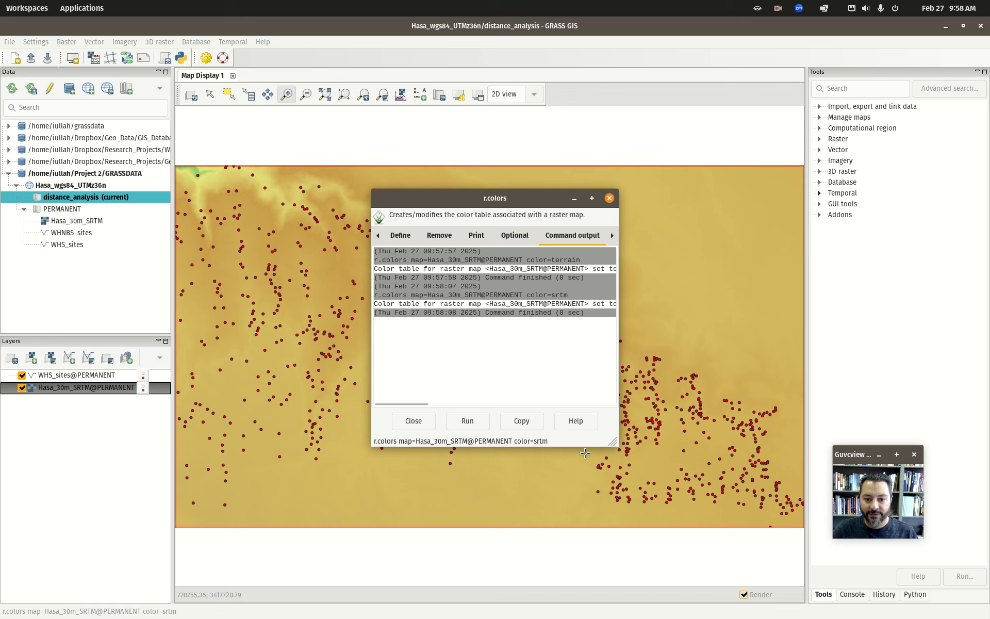
- Close the r.colors dialog and select the WHS_sites vector layer
left_click(412, 419)
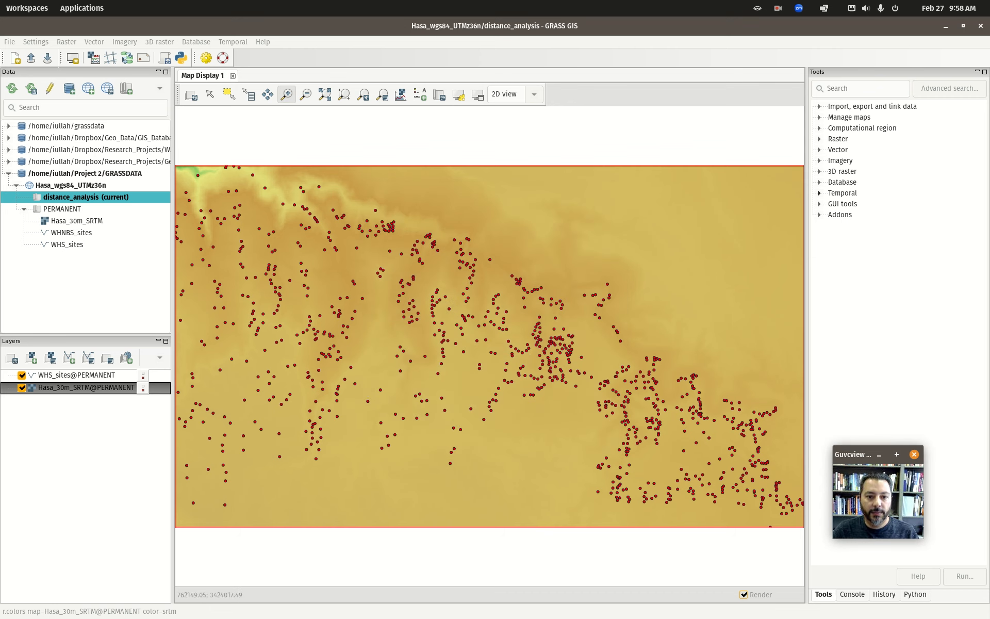
scroll(409, 317, "down", 2)
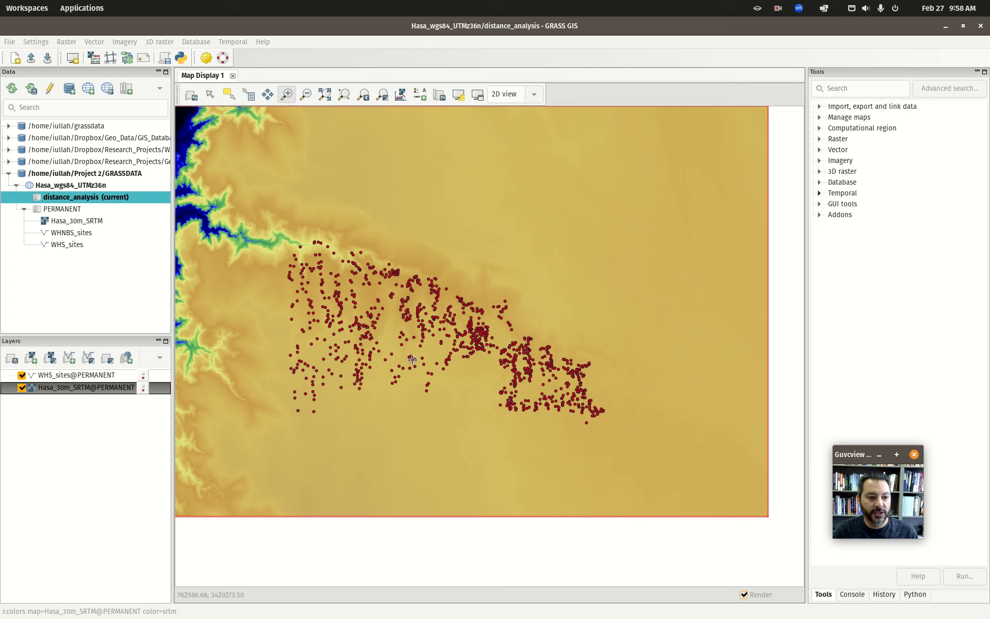
left_click(74, 377)
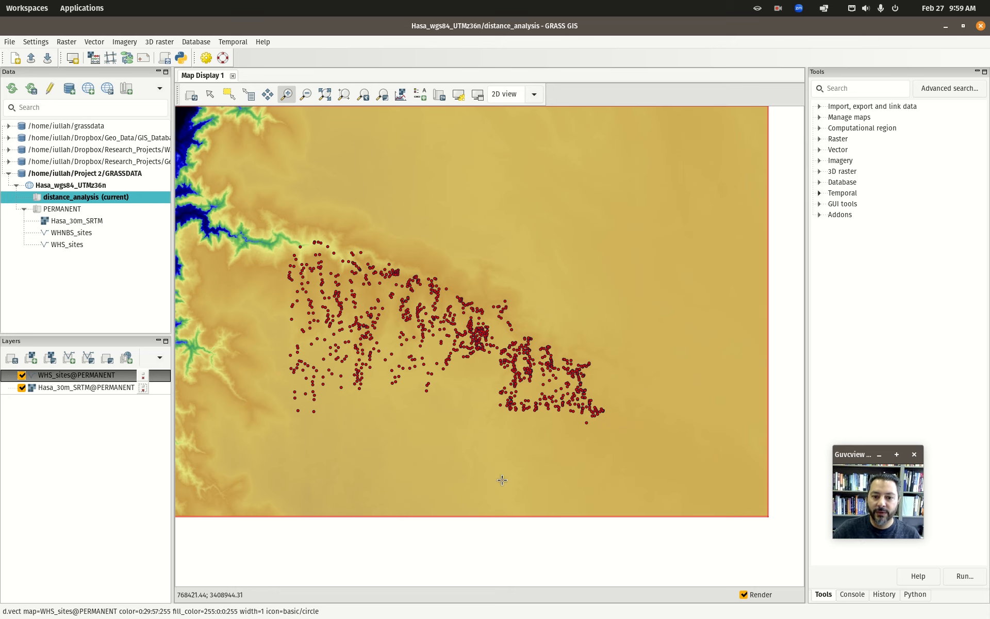
- Save the workspace as Wadi_hasa_grass_project in the Project 2 folder
left_click(11, 43)
mouse_move(73, 57)
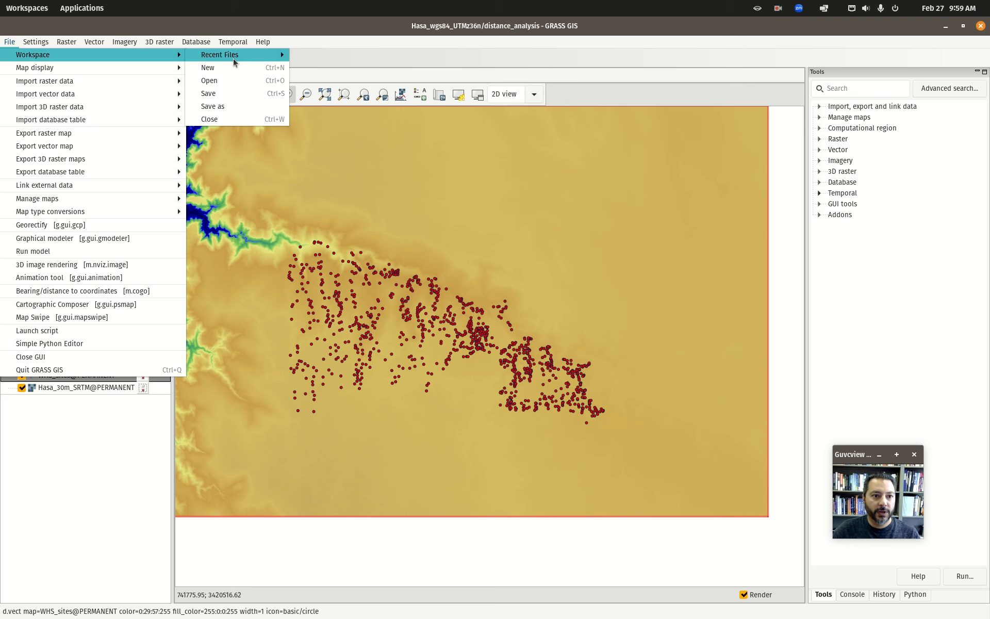
left_click(240, 107)
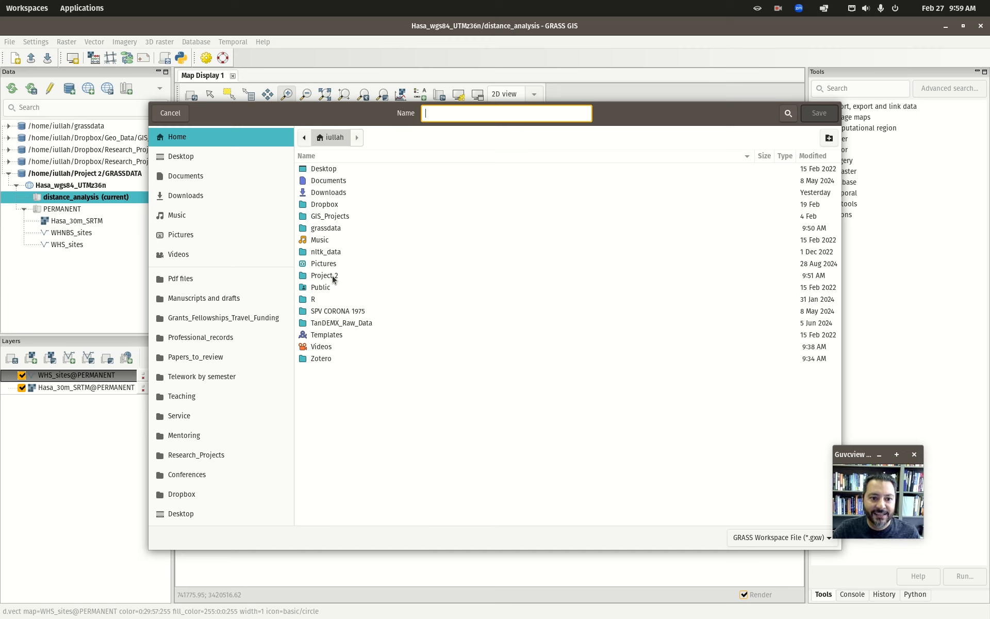
double_click(333, 276)
left_click(464, 115)
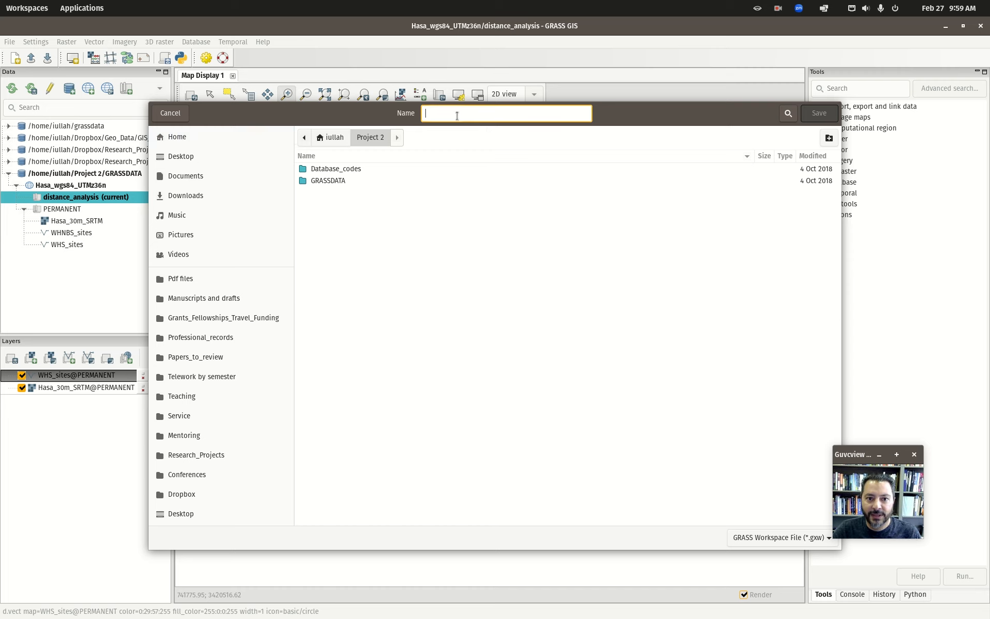
type("W")
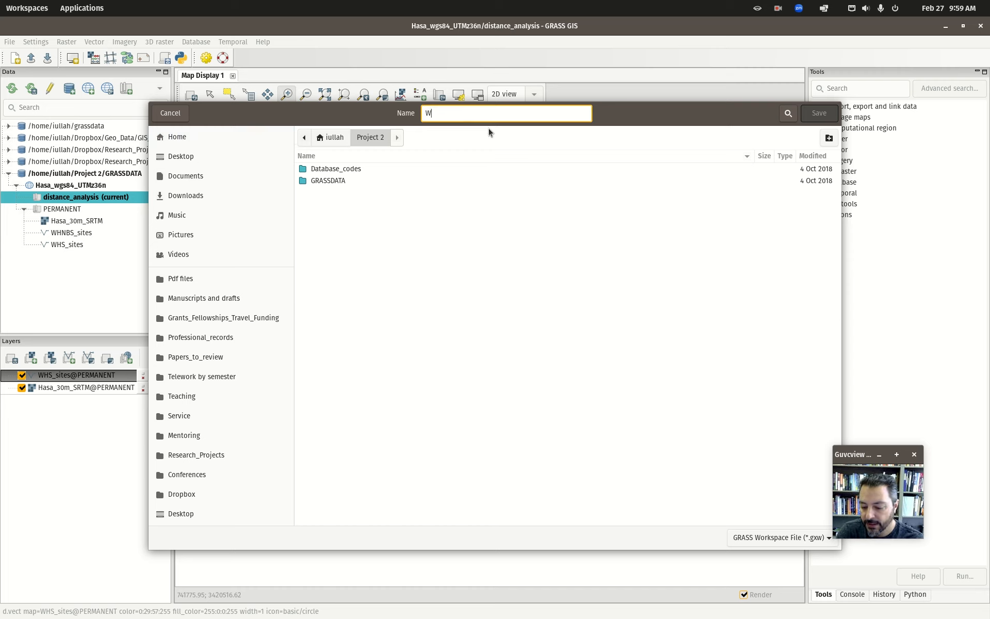
type("adi_hasa_grass_project")
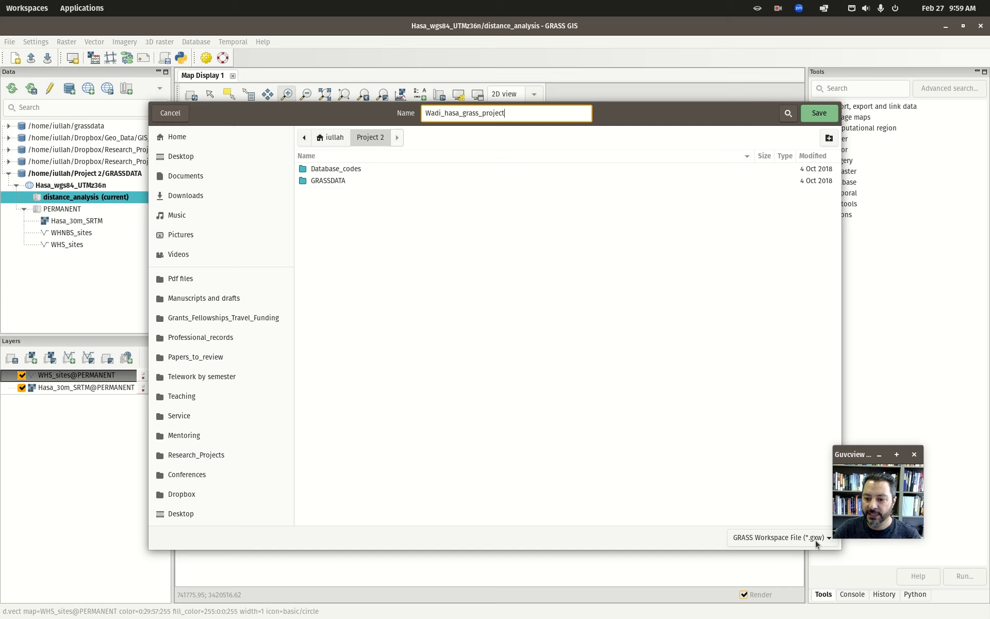
left_click(819, 113)
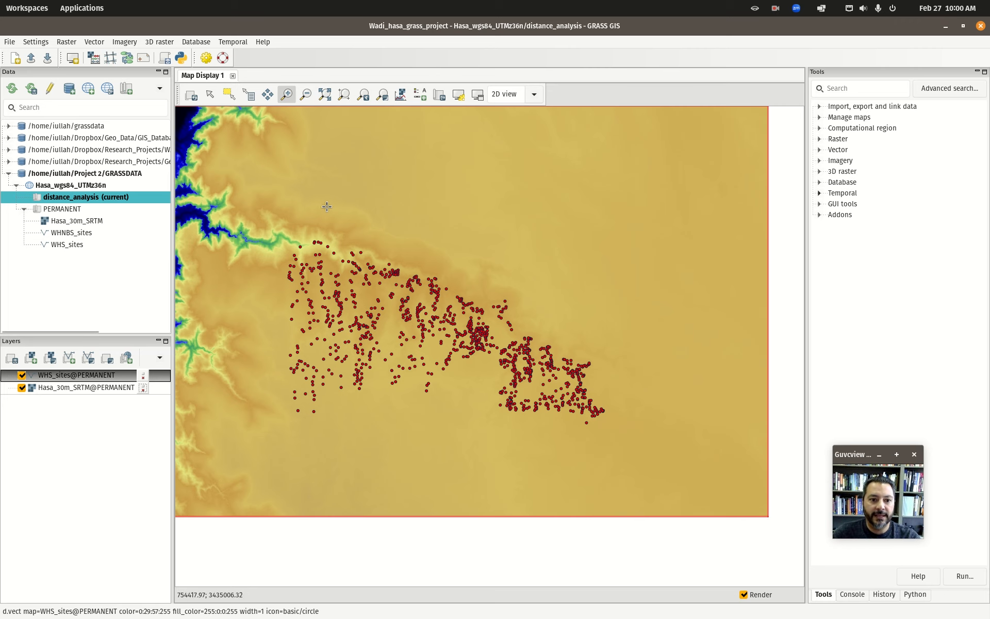
- Frame the WHS_sites points in the map display and set the computational region extent from that display
scroll(365, 227, "down", 1)
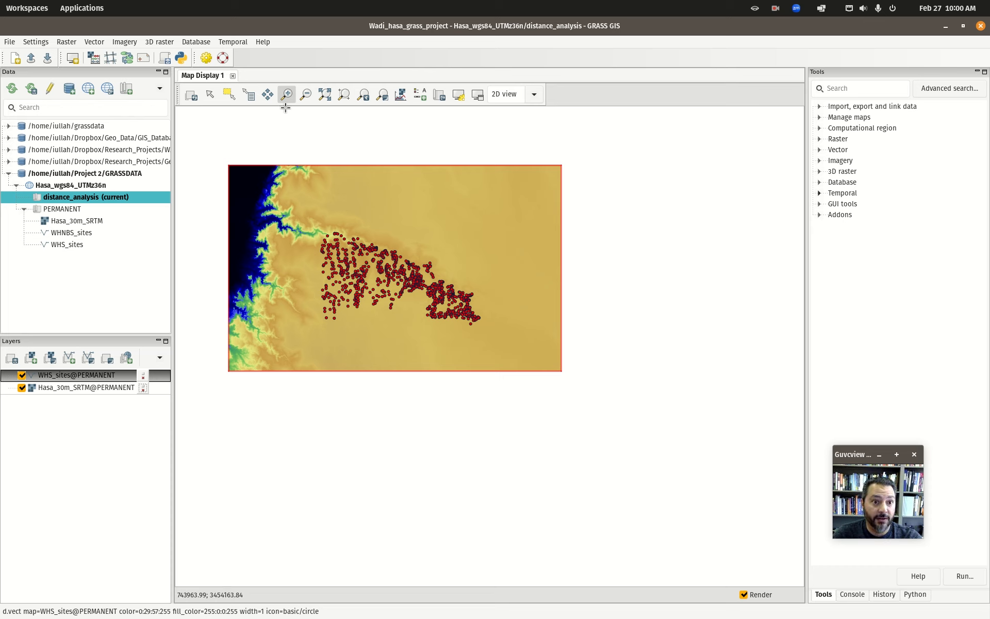
left_click_drag(305, 224, 493, 337)
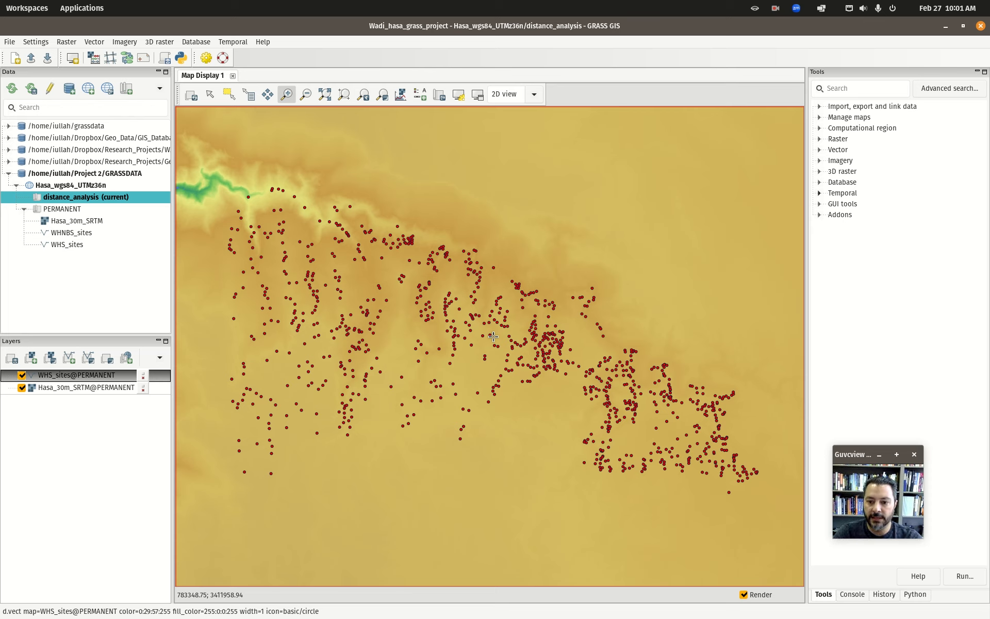
left_click(383, 95)
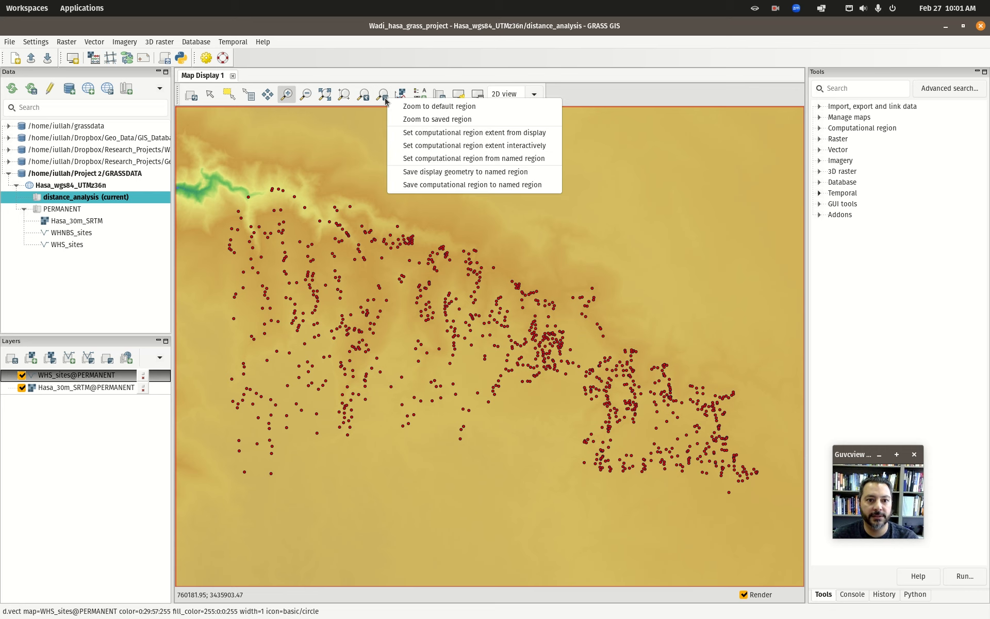
left_click(454, 133)
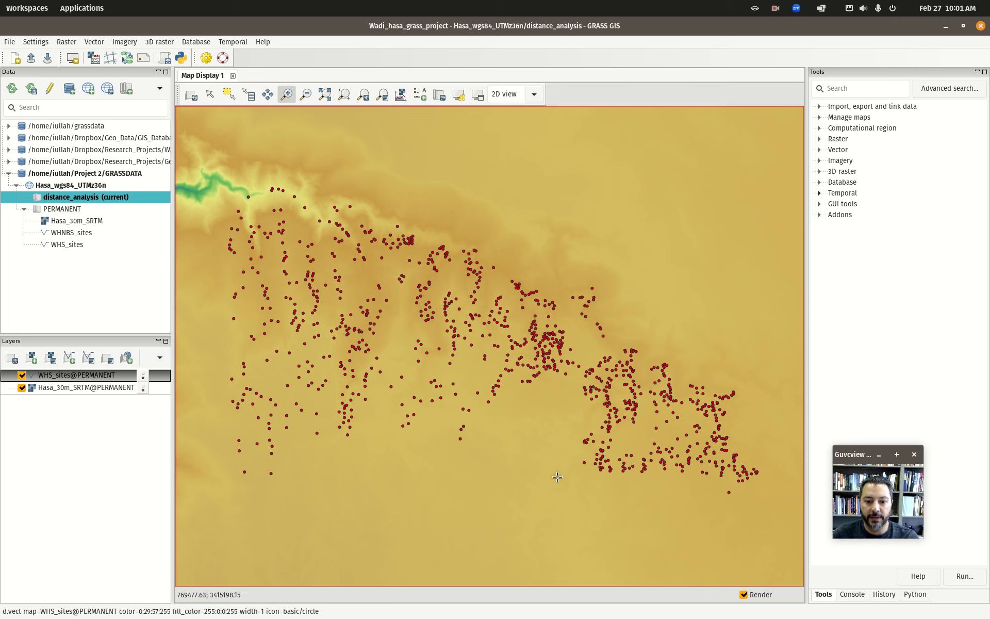
scroll(492, 323, "down", 1)
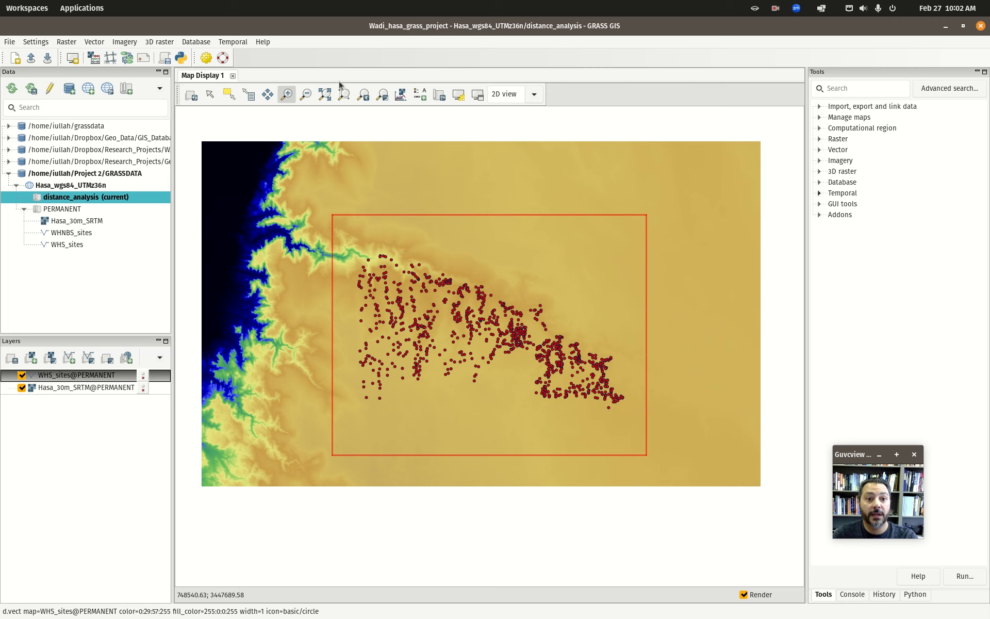
- Interactively draw a small computational region around the northwestern cluster of sites and save it as the named region zoom_in_west_hasa
left_click(379, 98)
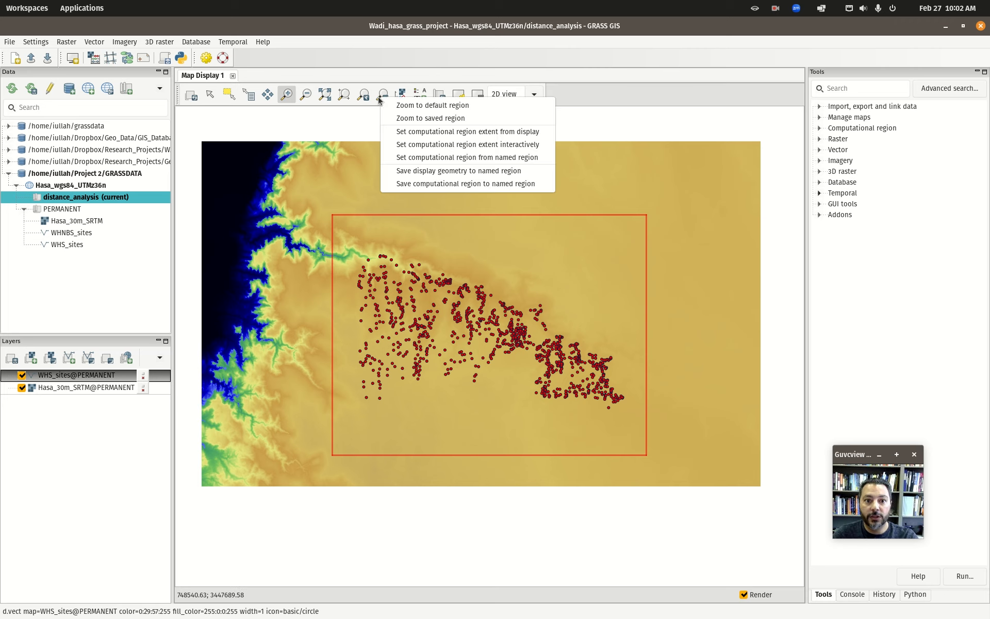
left_click(426, 146)
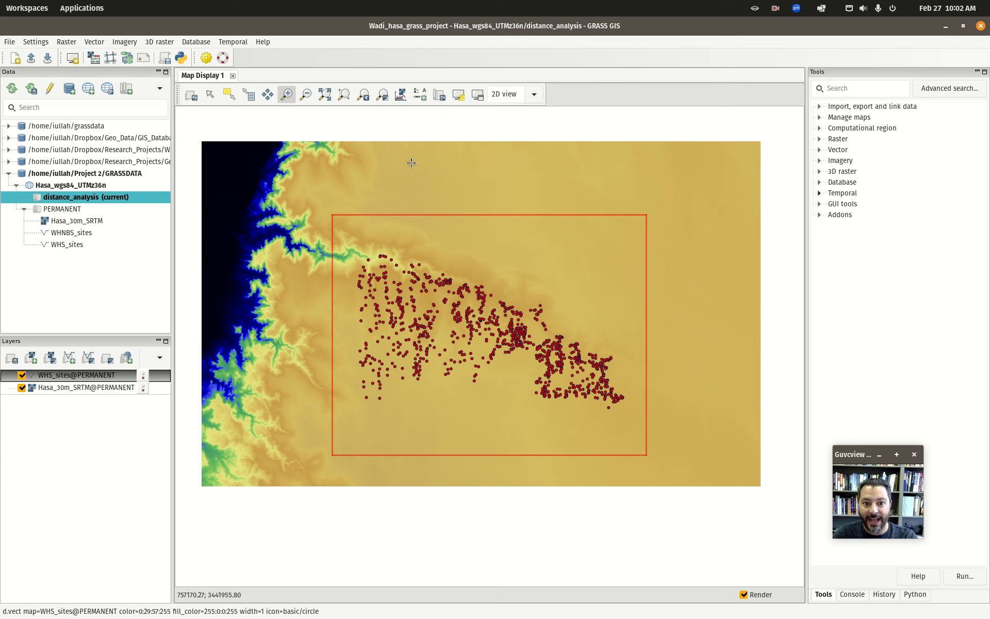
left_click_drag(351, 242, 408, 297)
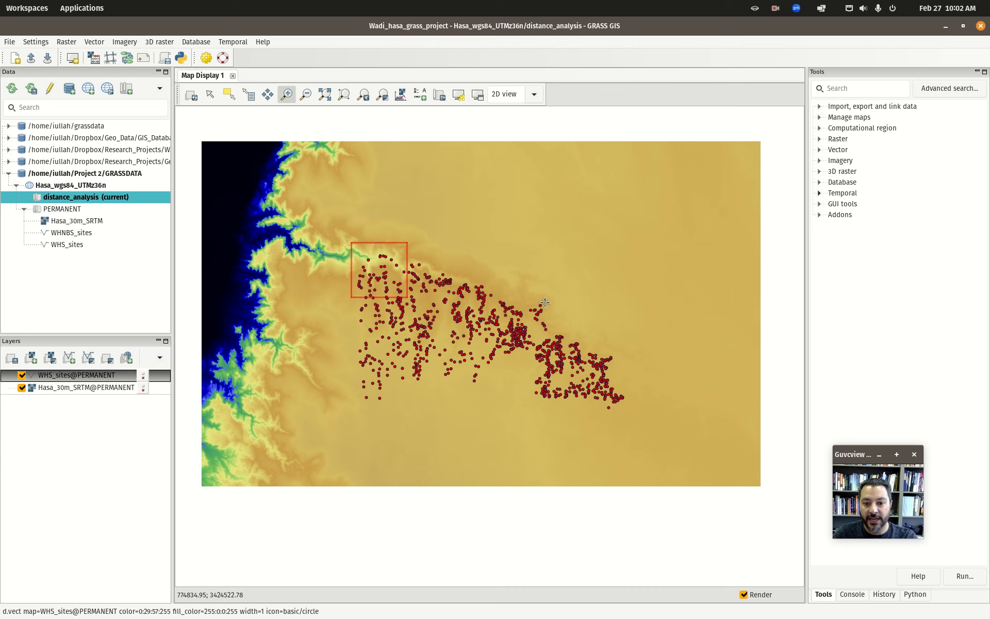
left_click(382, 97)
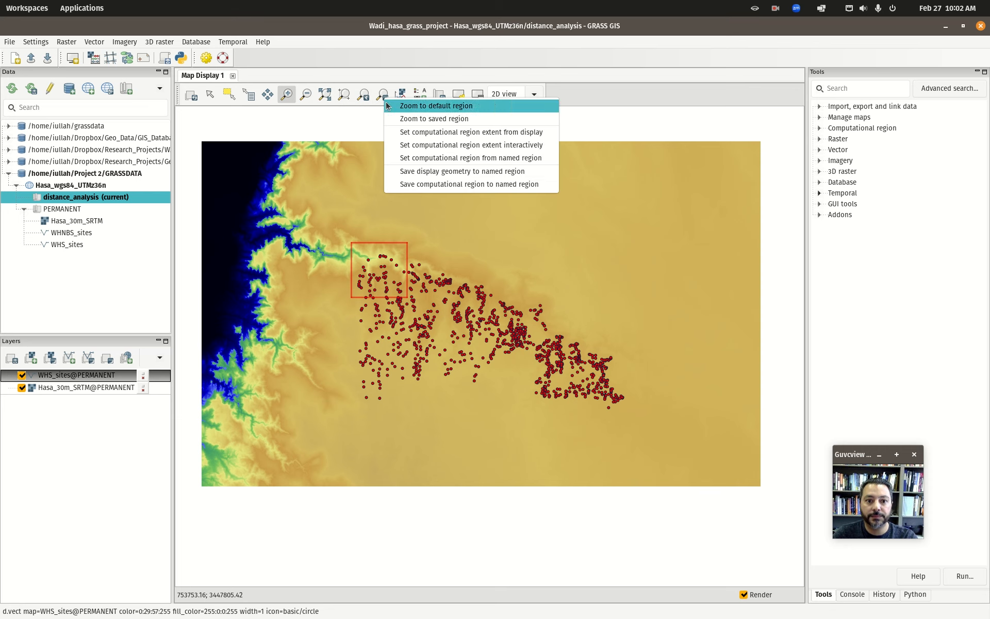
left_click(432, 187)
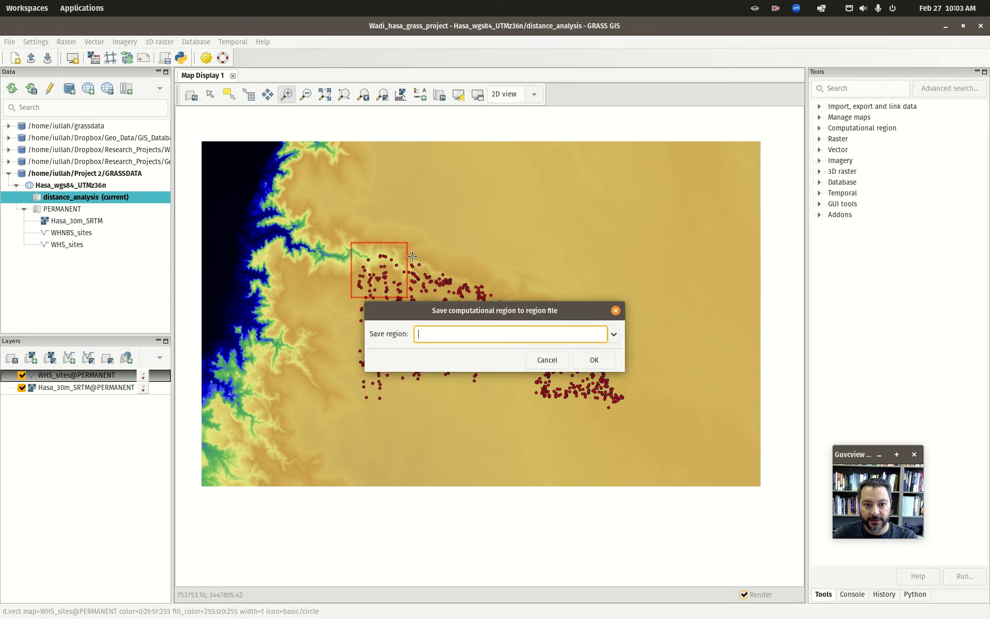
type("zoom_in_west_hasa")
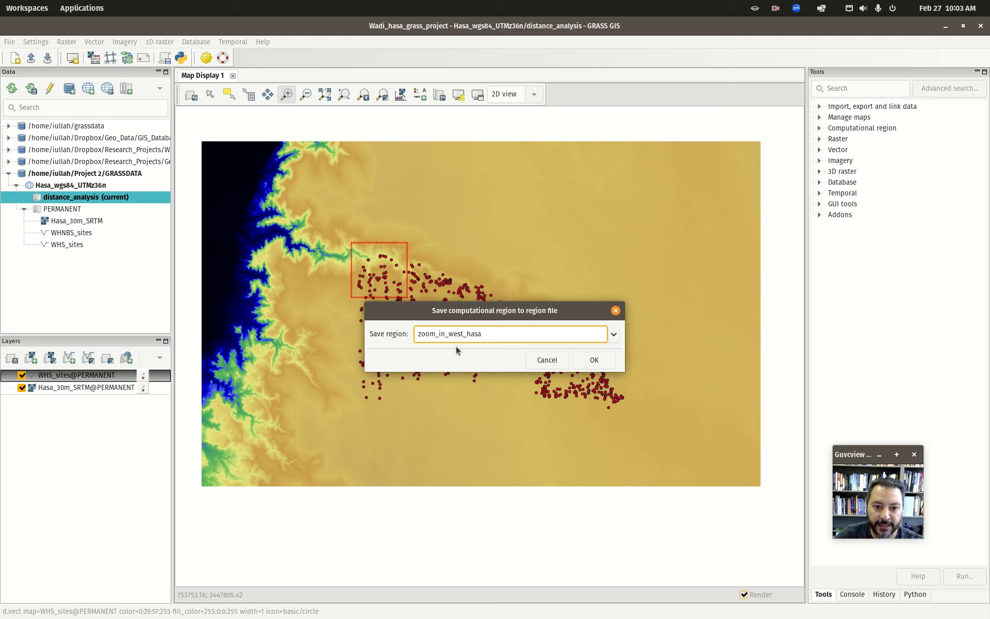
left_click(593, 360)
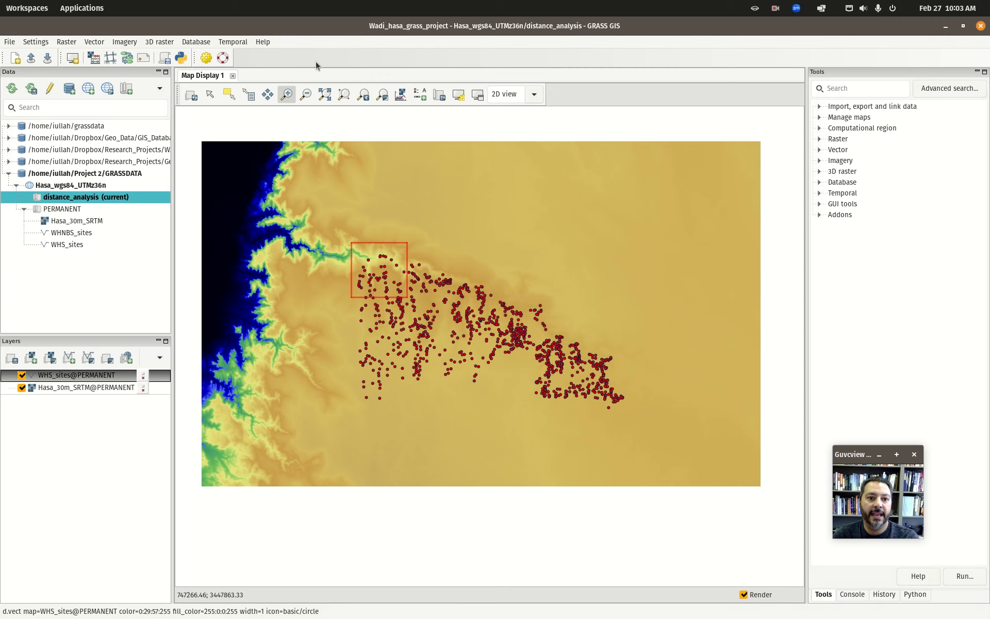
- Set the computational region to the current map display extent and inspect its boundary on the map
left_click(387, 97)
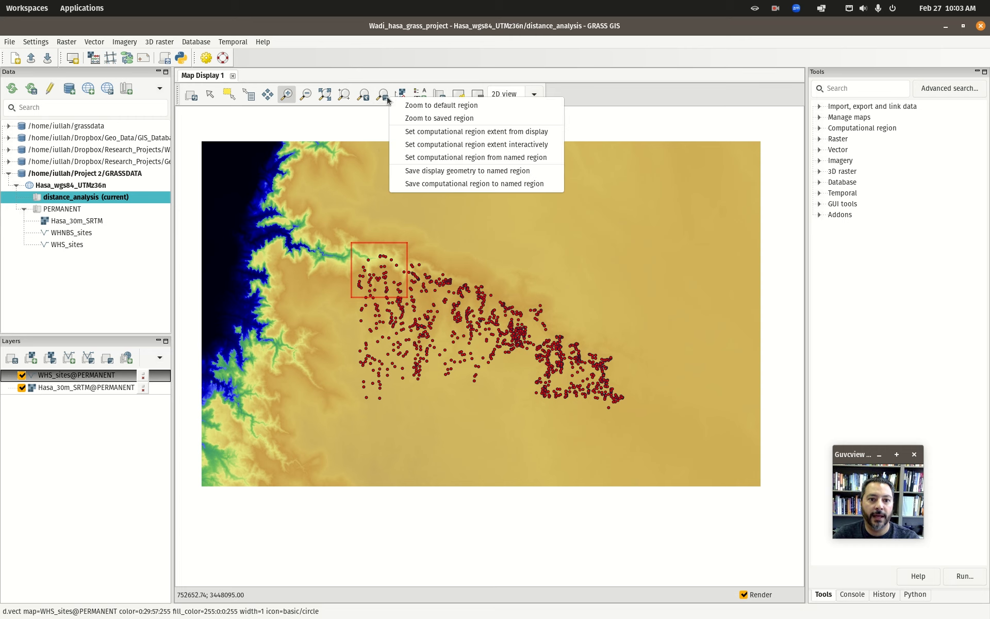
left_click(437, 136)
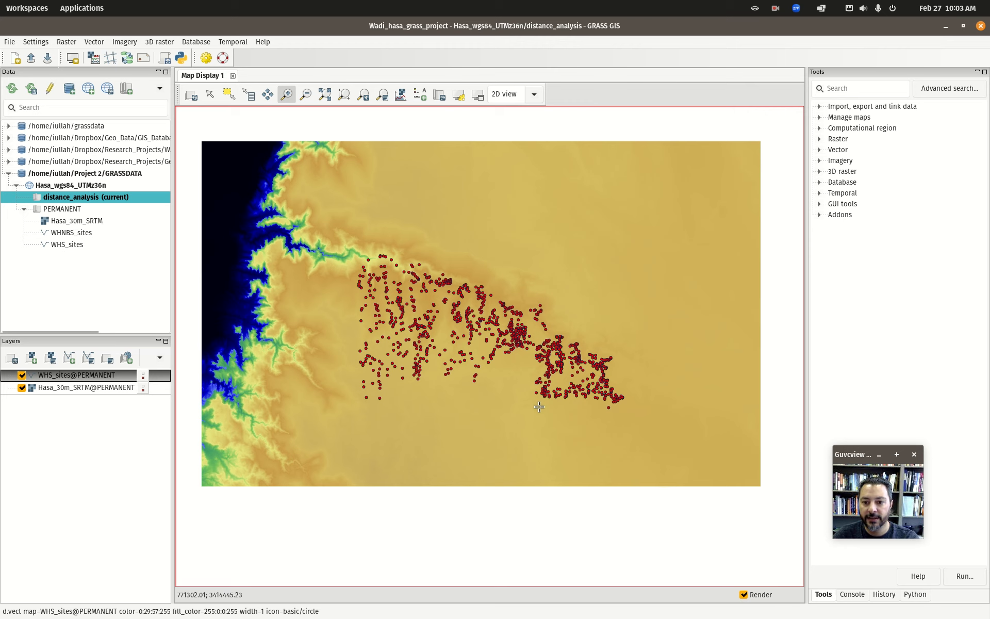
scroll(539, 407, "down", 1)
scroll(464, 348, "up", 2)
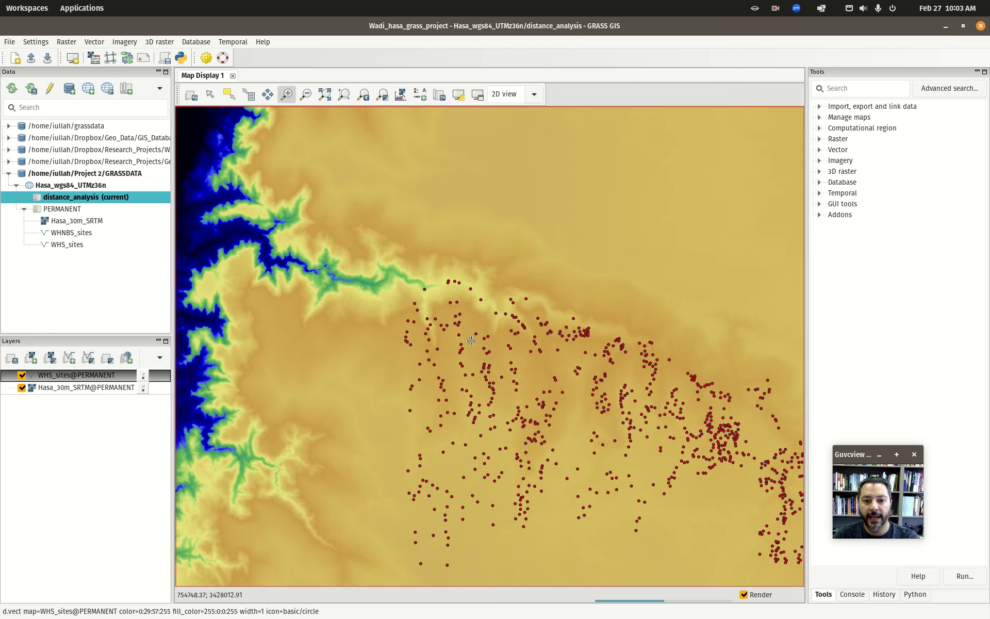
scroll(471, 340, "down", 1)
- Set the computational region from the saved region zoom_in_west_hasa in the distance_analysis mapset
left_click(382, 94)
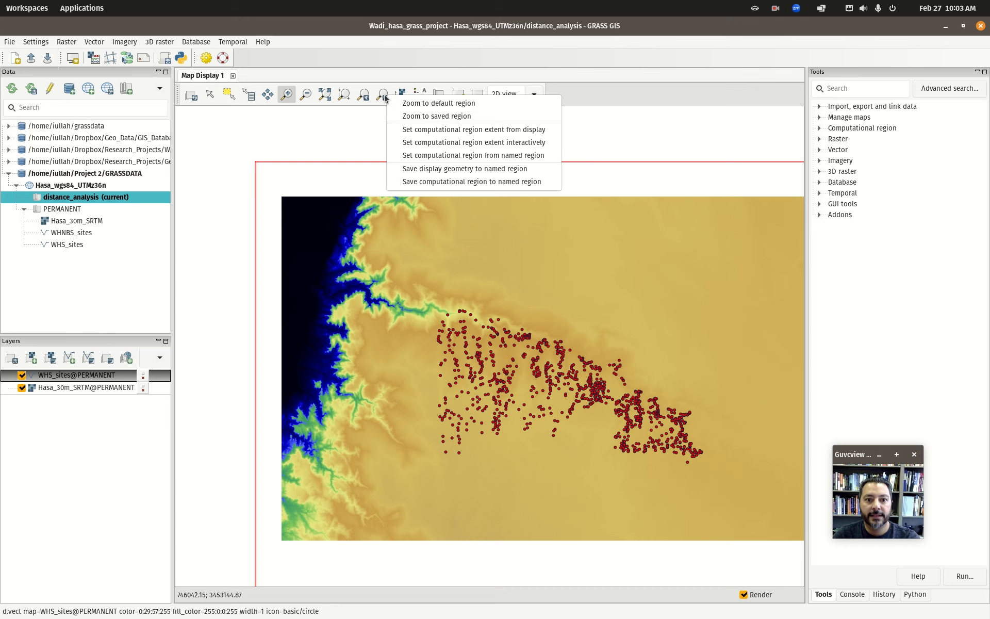
left_click(432, 155)
left_click(614, 335)
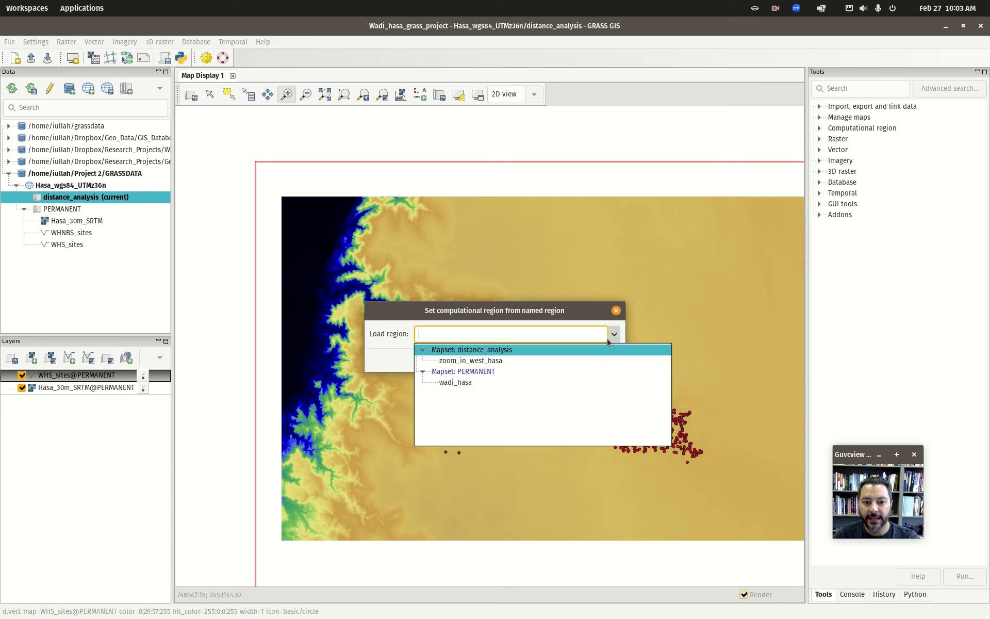
left_click(464, 363)
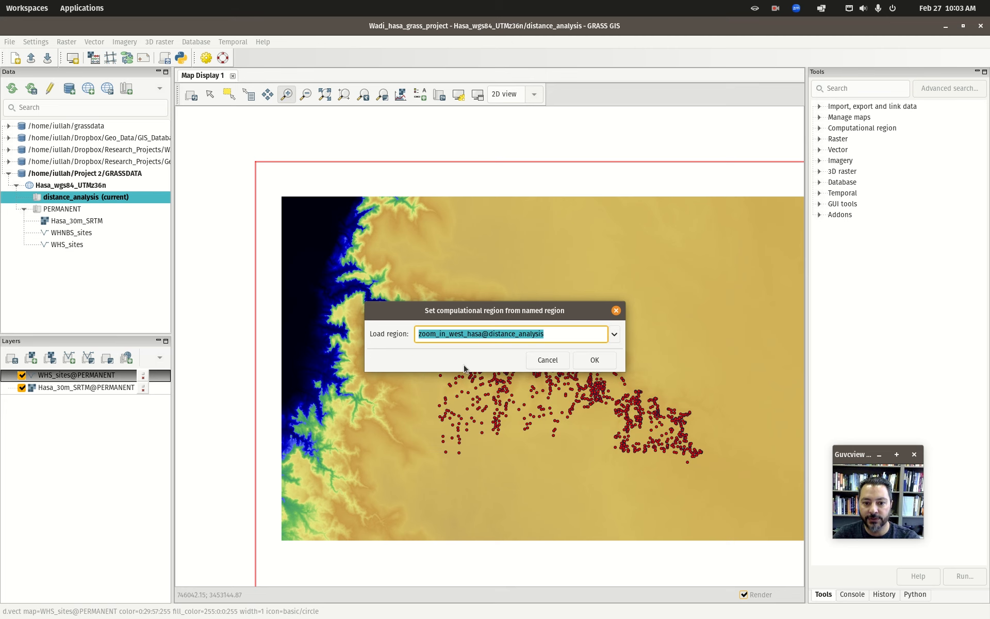
left_click(593, 359)
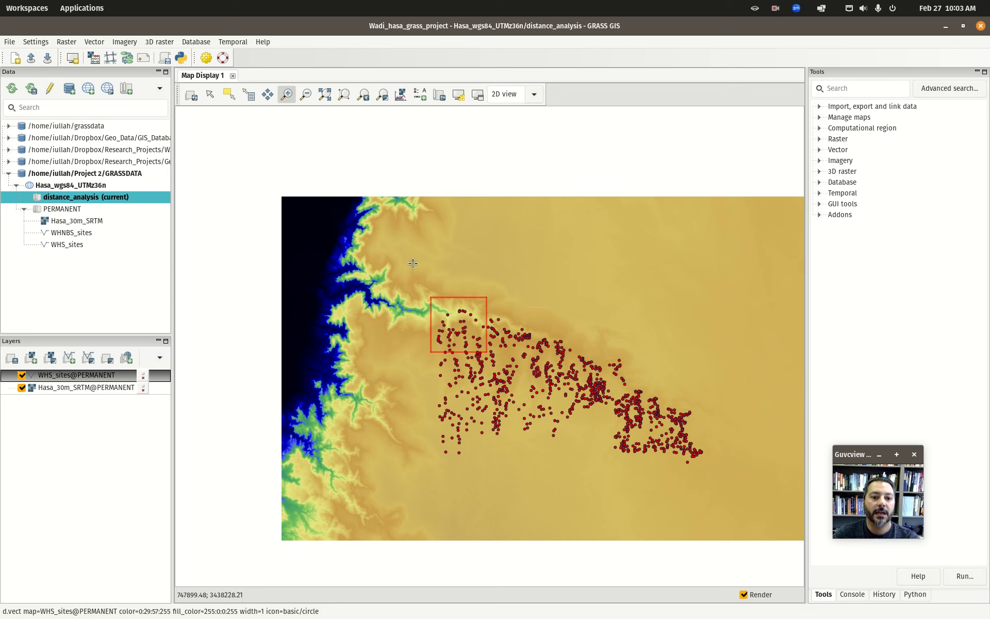
- Set the computational region from the Hasa_30m_SRTM raster layer
left_click(65, 391)
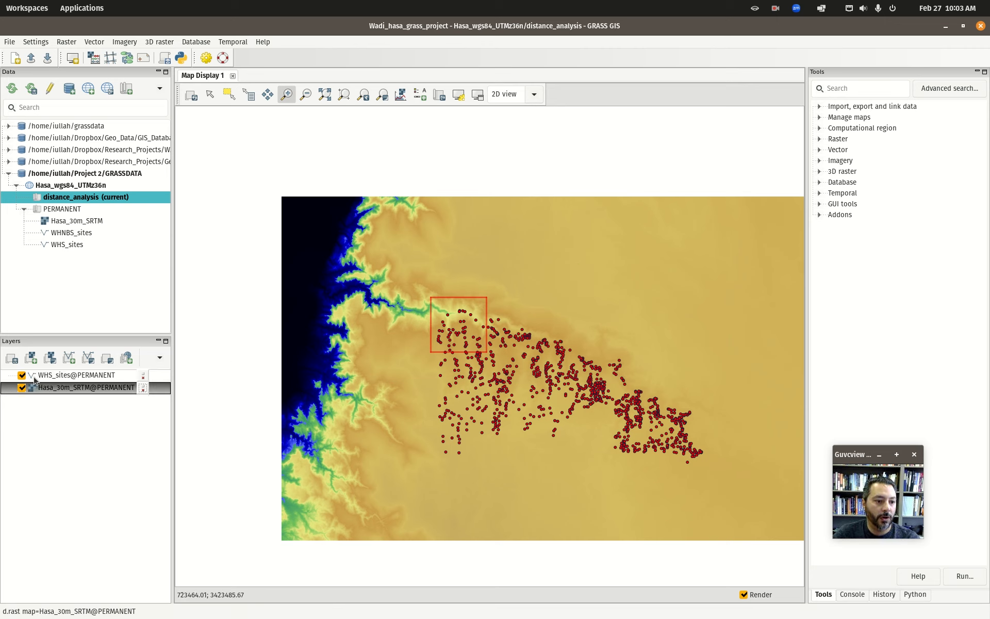
right_click(71, 394)
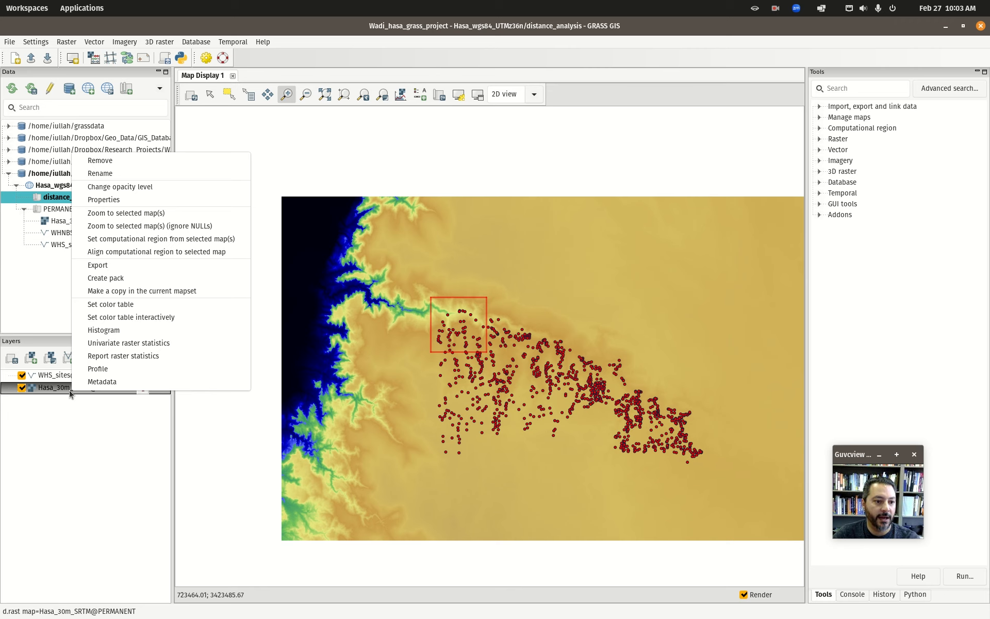
left_click(145, 239)
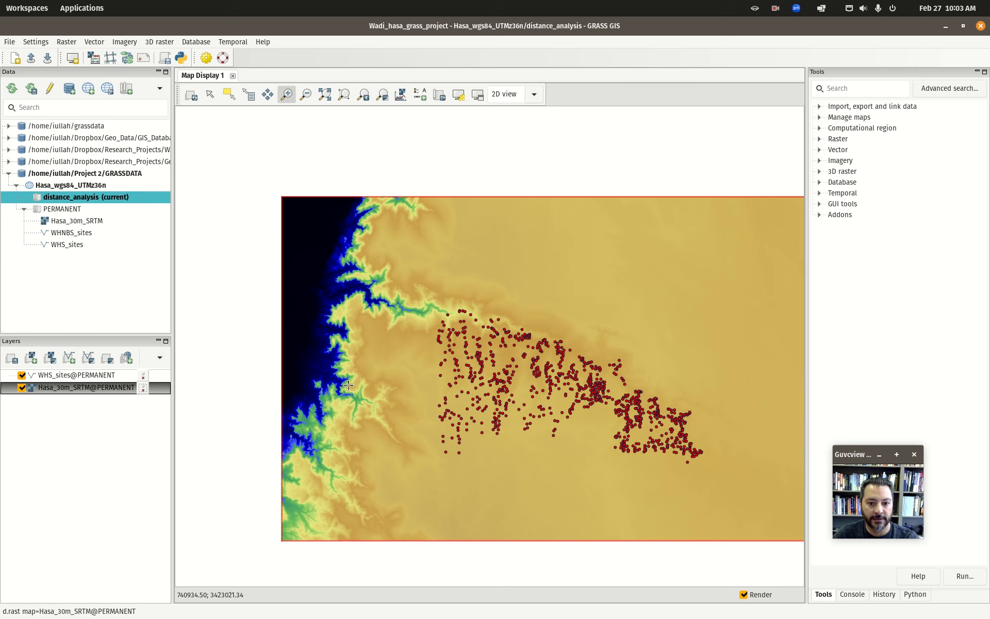
- Set the computational region from the WHS_sites vector layer
left_click(86, 377)
right_click(85, 375)
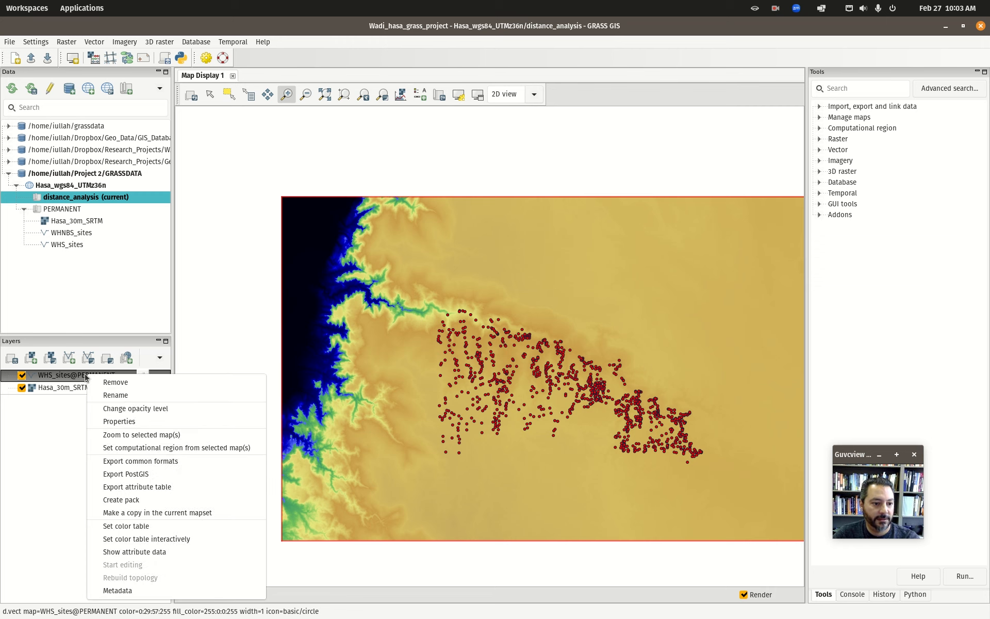
left_click(154, 452)
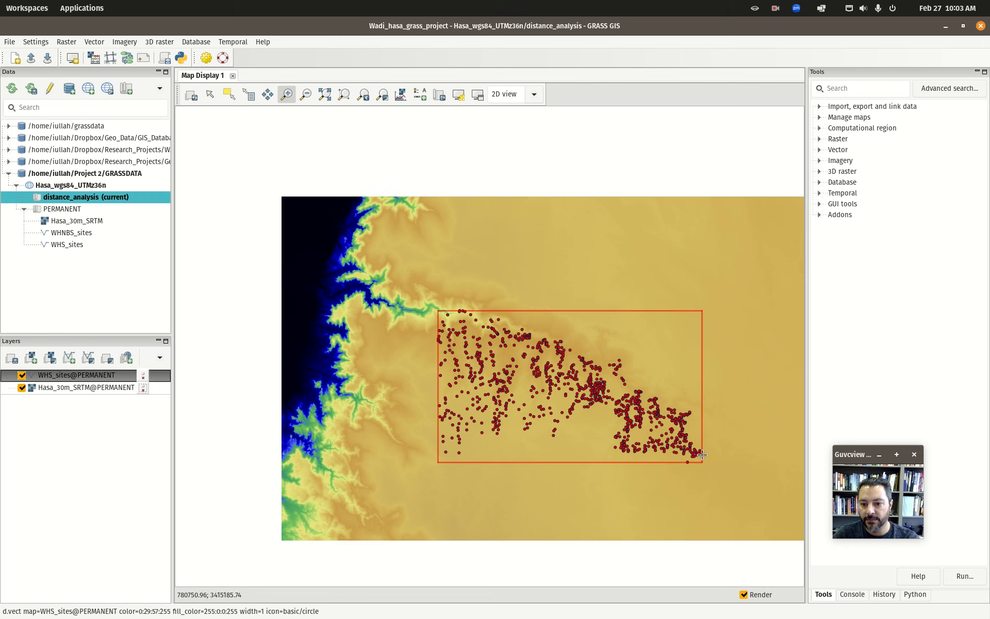
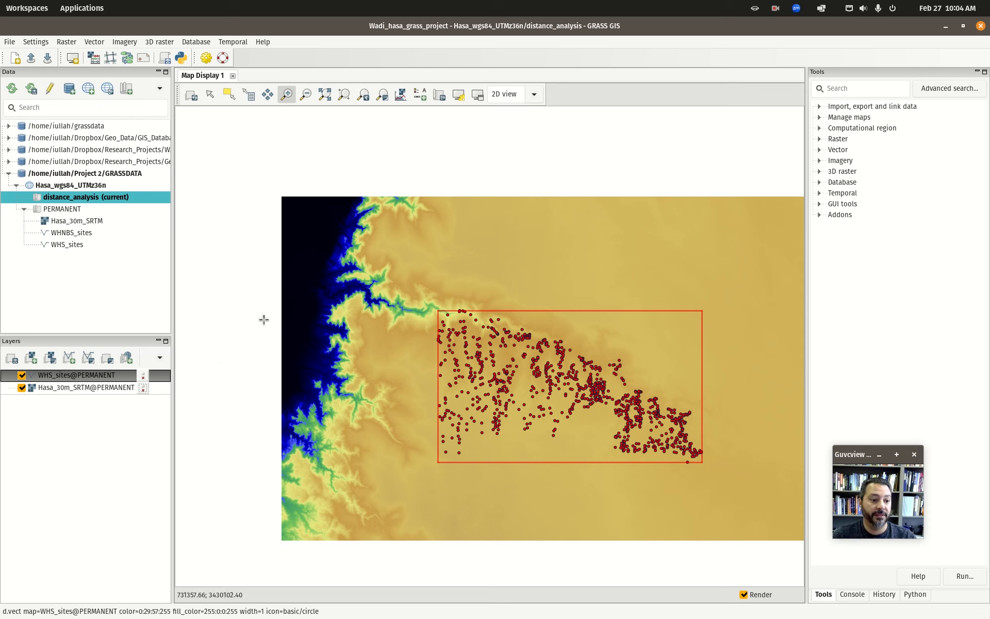
- Display the metadata of the Hasa_30m_SRTM raster layer and examine its boundary coordinates and cell resolution in a widened console
left_click(58, 389)
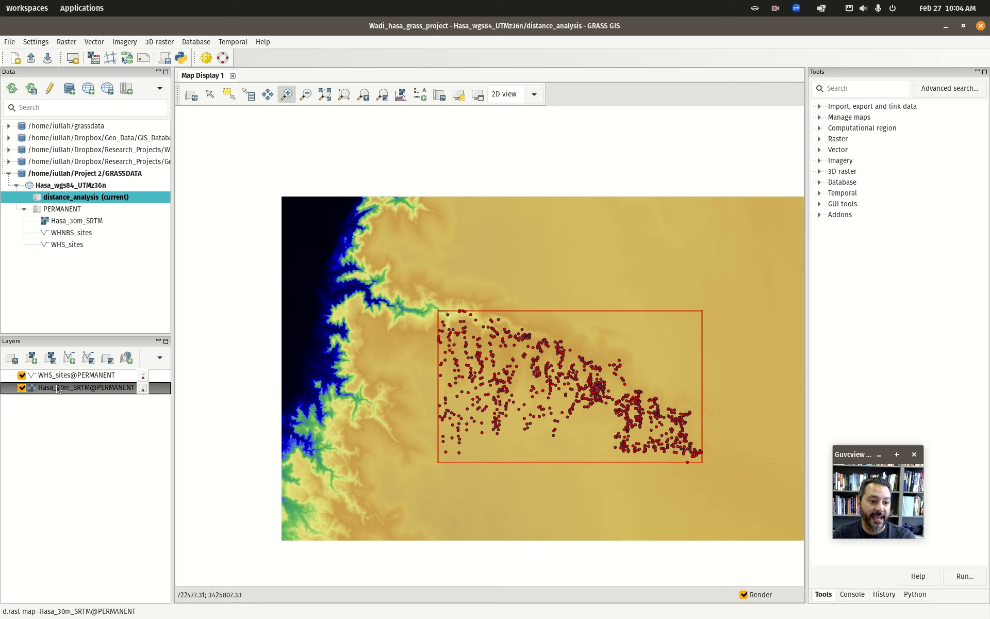
right_click(57, 388)
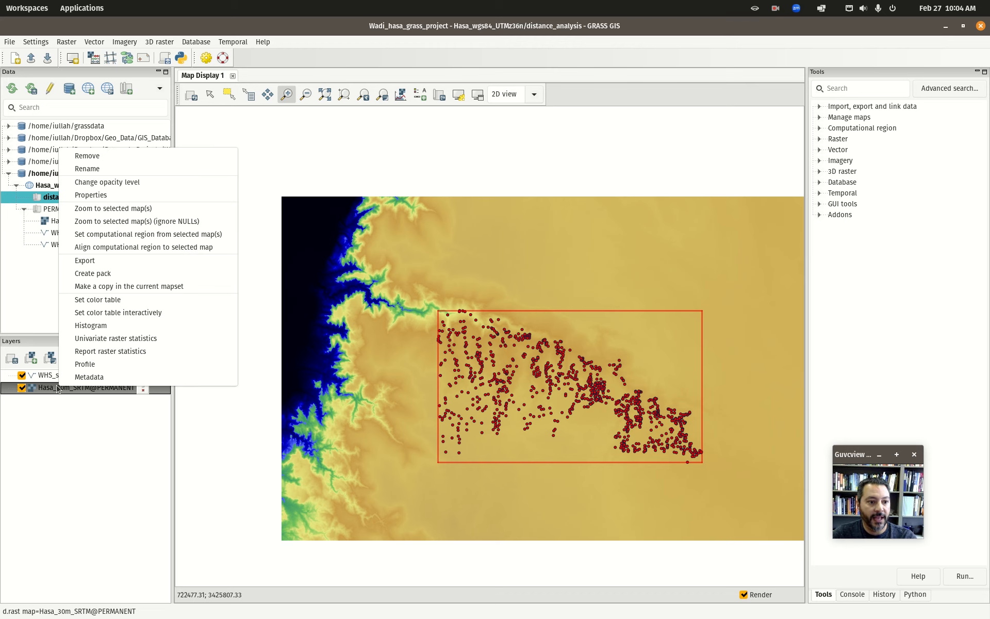
left_click(97, 381)
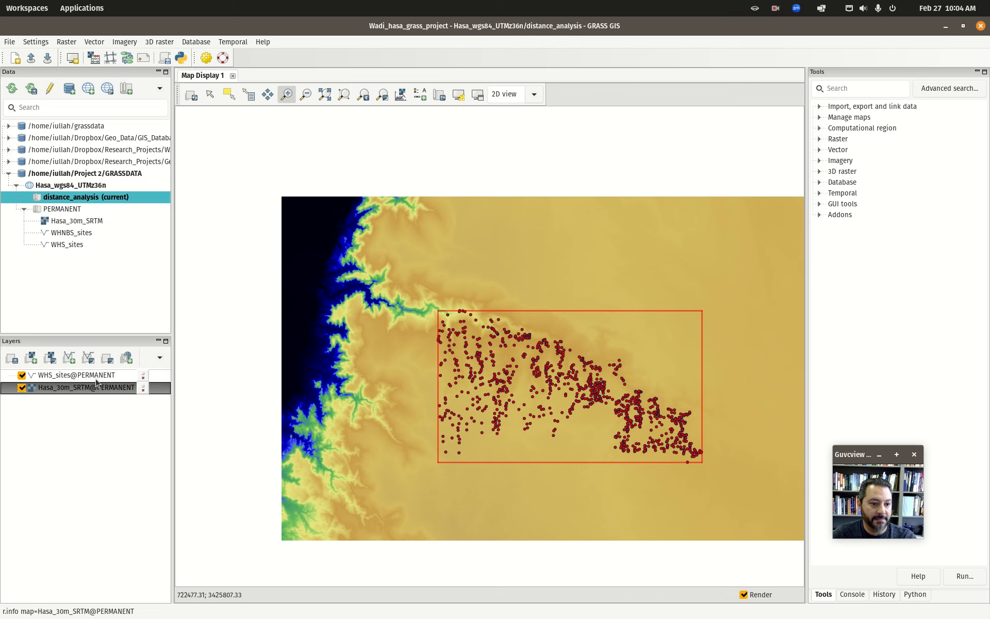
left_click_drag(805, 301, 691, 313)
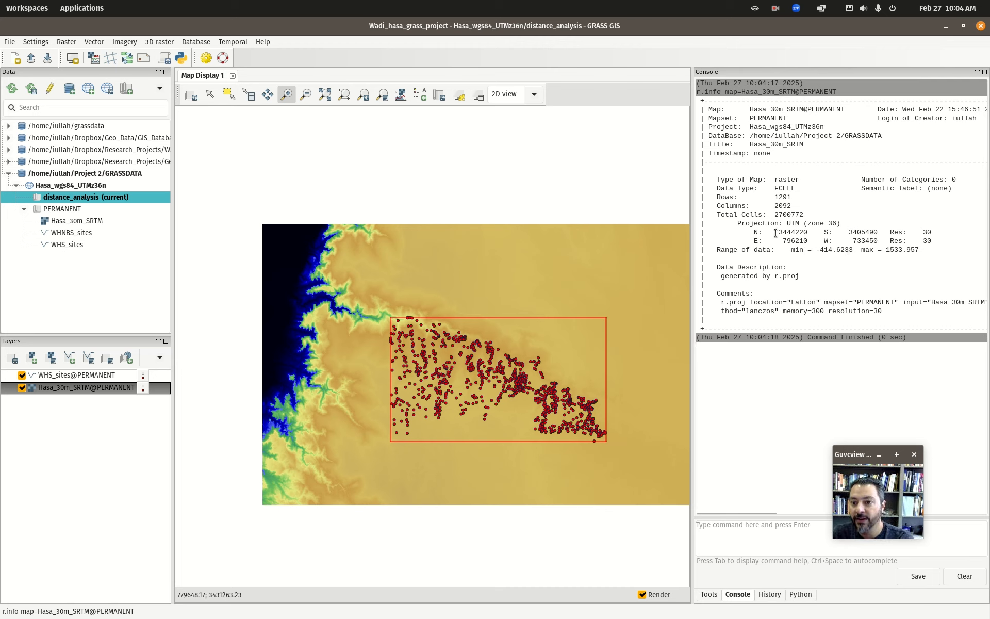
left_click_drag(774, 233, 877, 240)
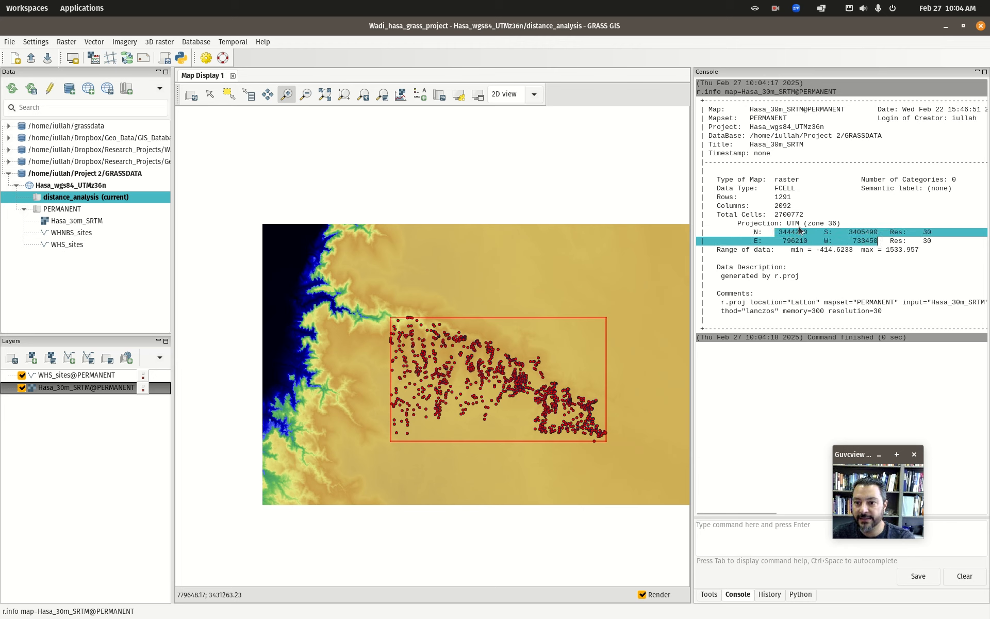
left_click(939, 233)
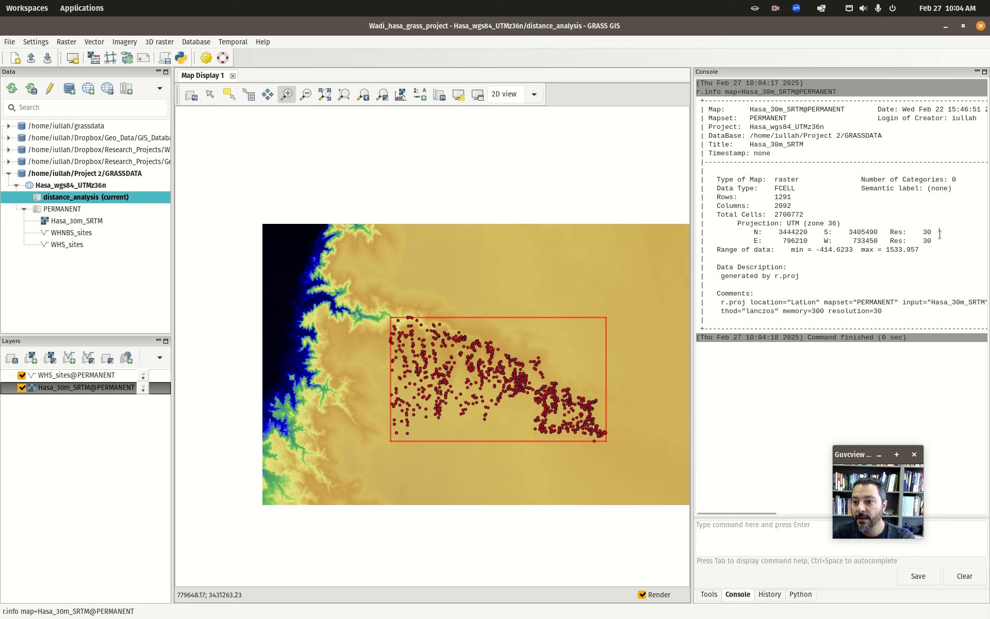
left_click_drag(922, 233, 934, 231)
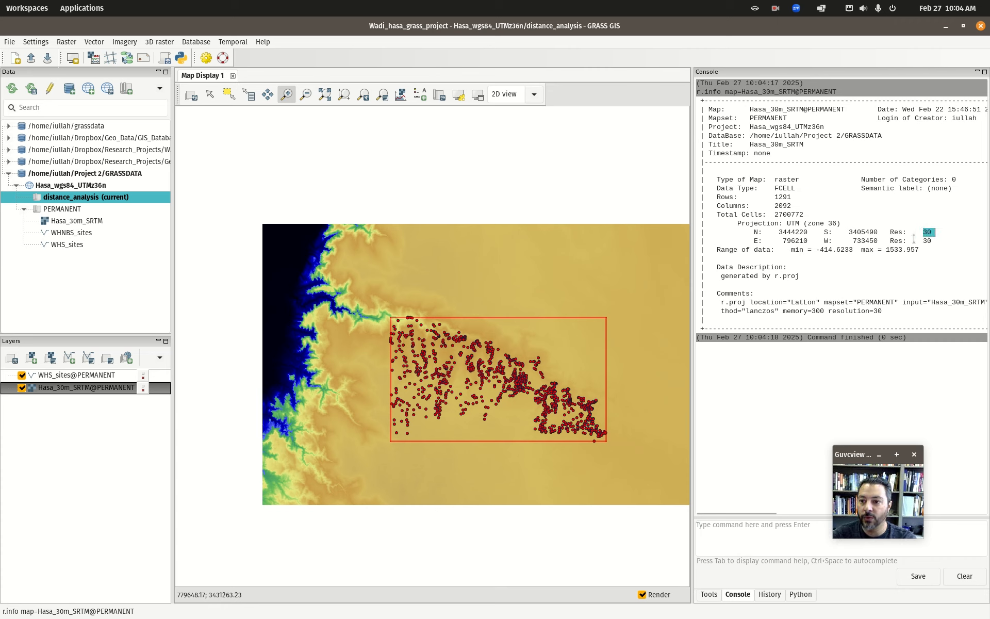
left_click(926, 241)
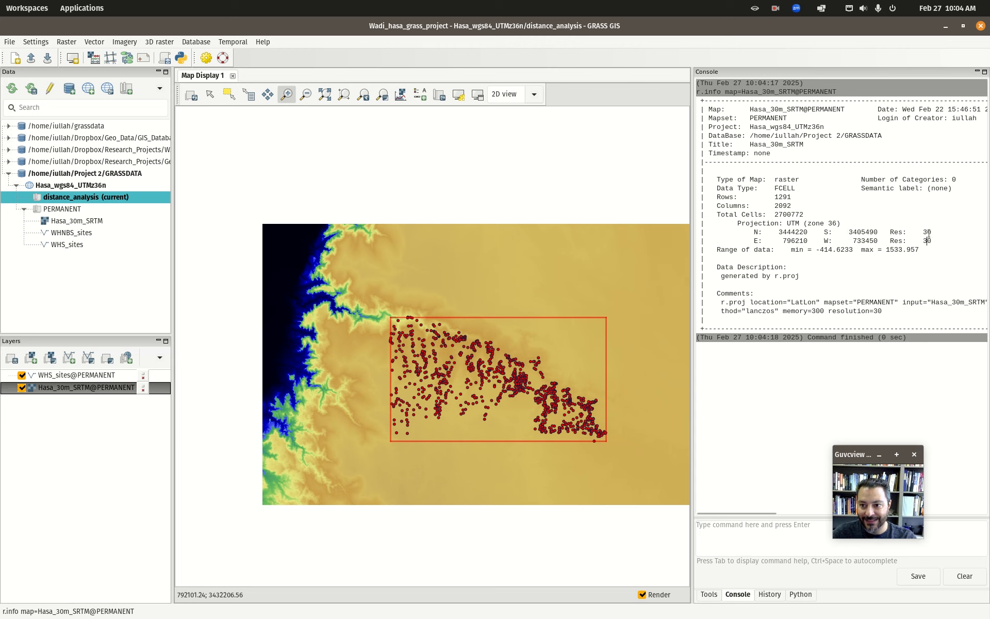
- Set the computational region from the Hasa_30m_SRTM raster layer
right_click(103, 389)
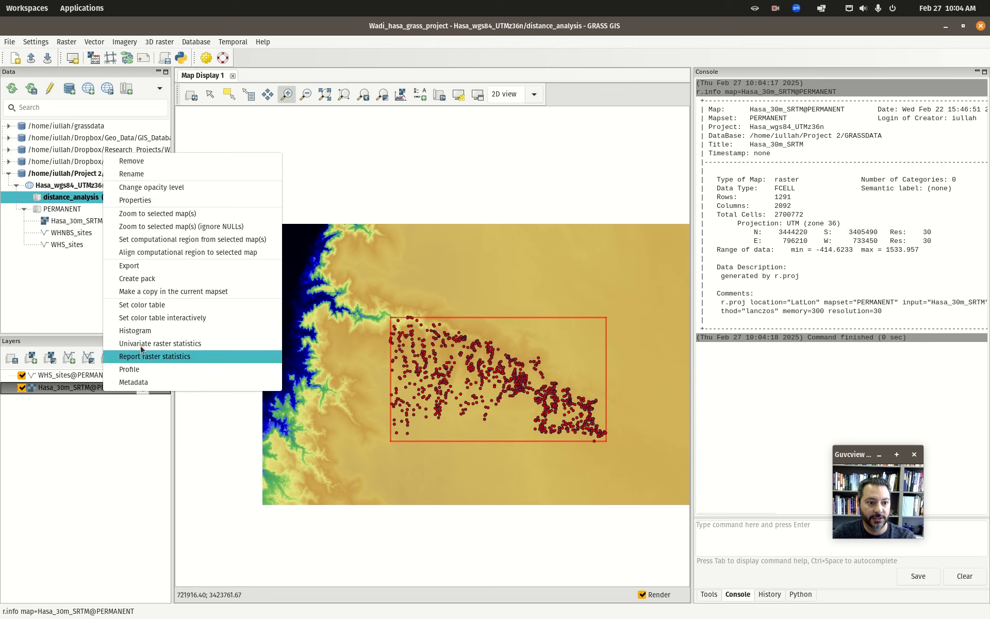
left_click(170, 239)
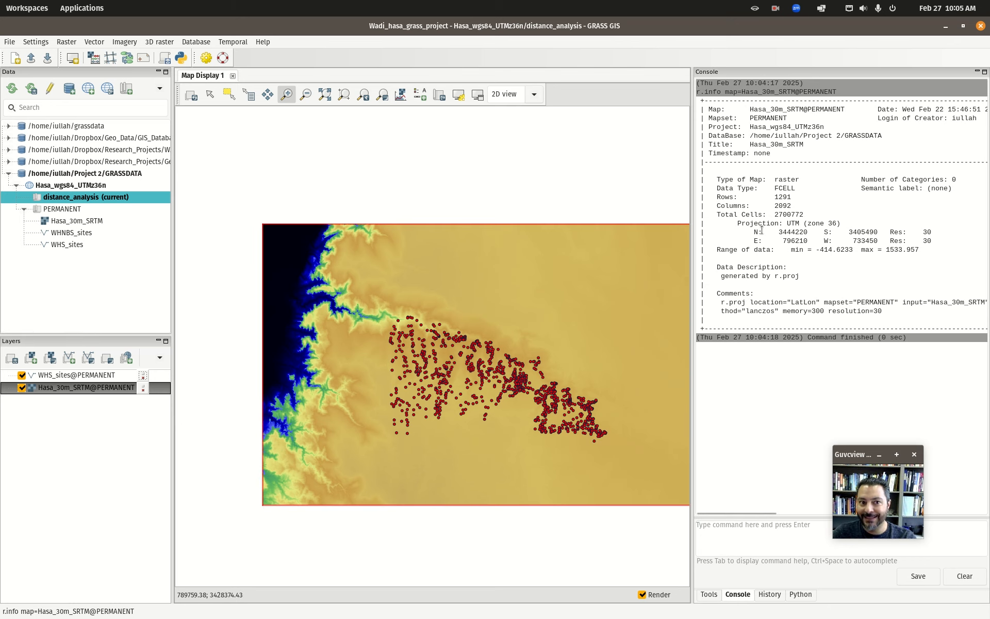
- Print the current computational region with g.region -p and compare its bounds and resolution with the Hasa_30m_SRTM metadata
left_click(37, 41)
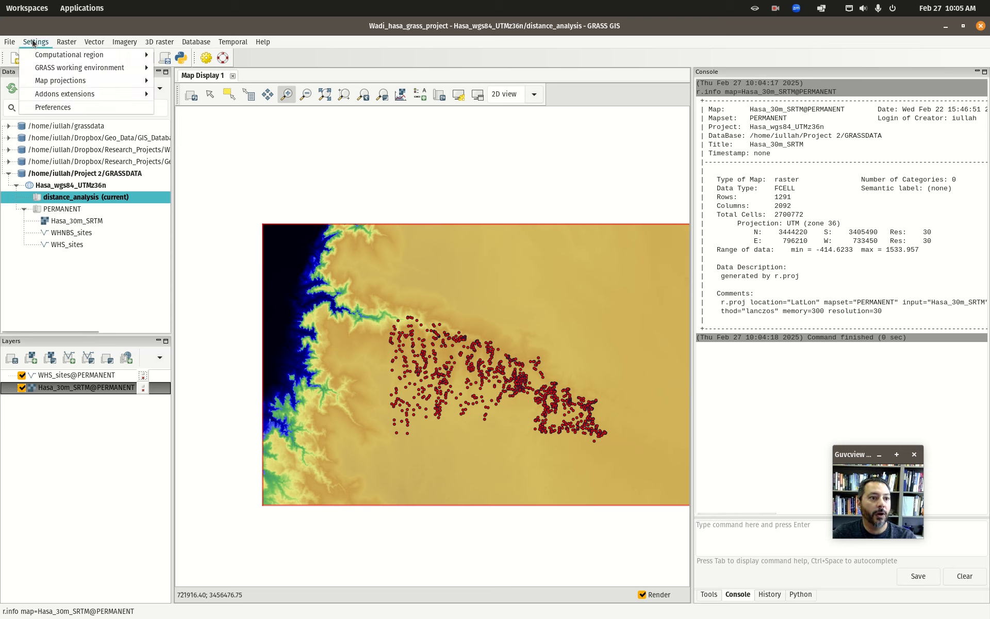
mouse_move(56, 56)
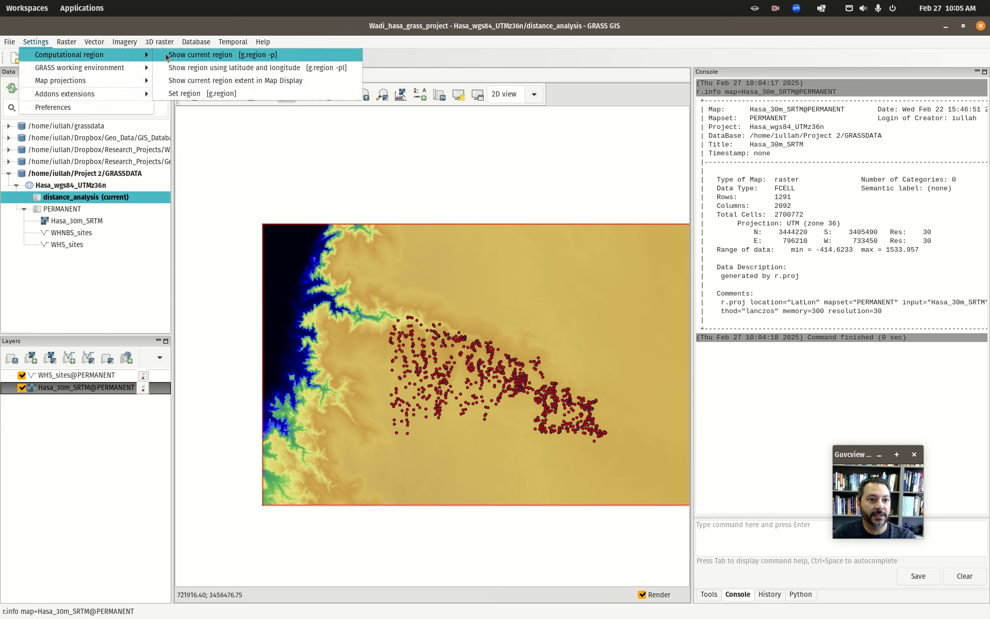
left_click(221, 56)
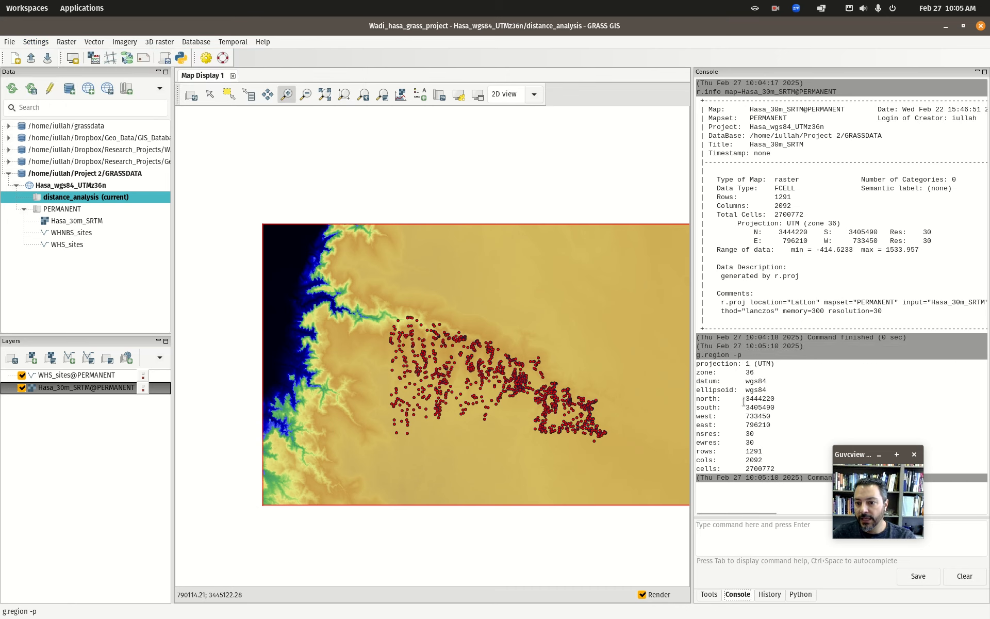
left_click_drag(745, 432, 758, 443)
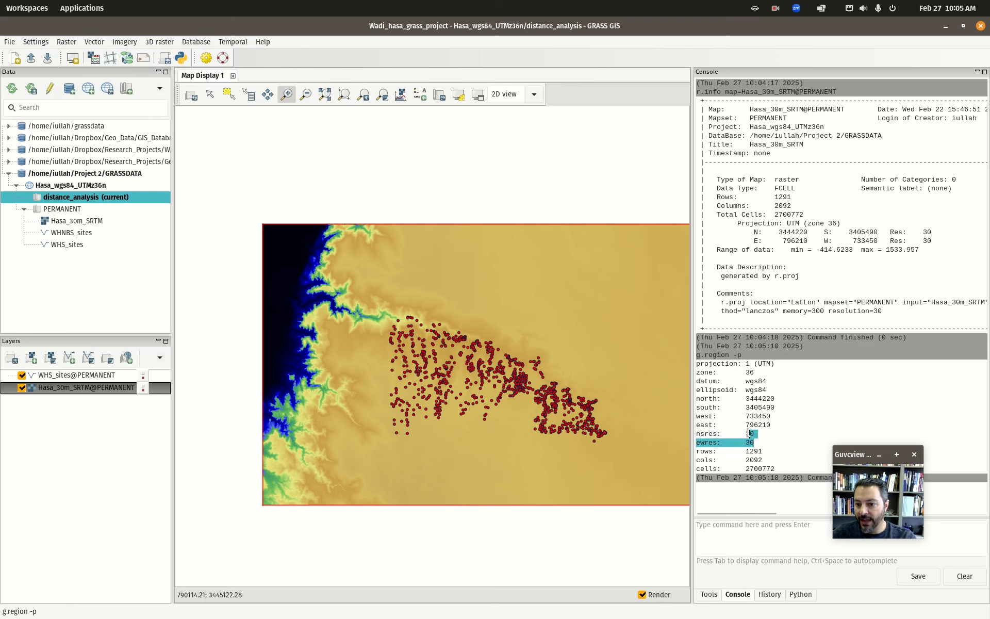
left_click_drag(746, 398, 772, 423)
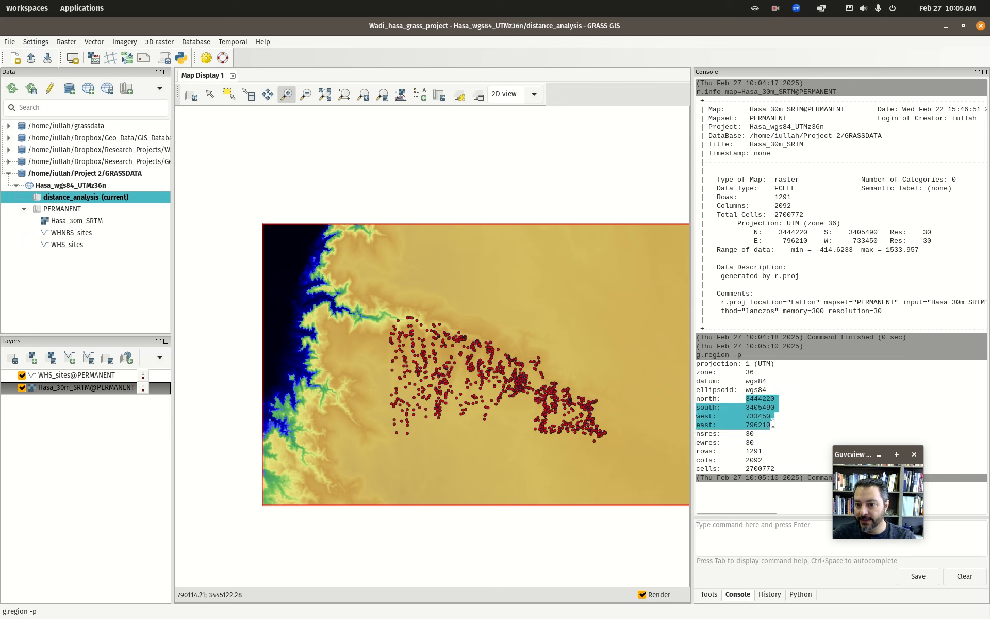
left_click_drag(777, 232, 878, 241)
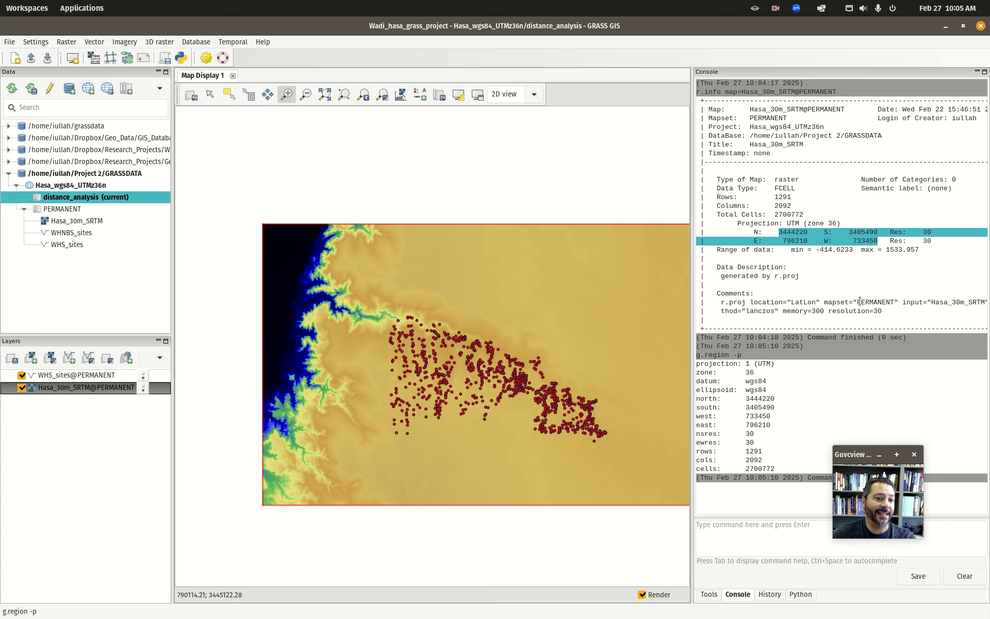
- Open the list of computational region commands
left_click(45, 45)
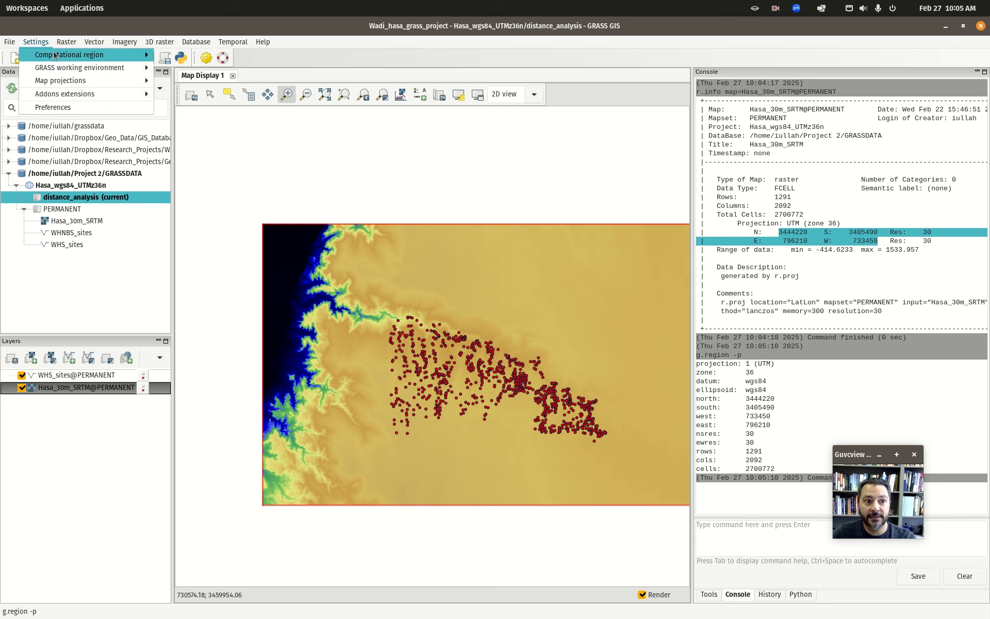
mouse_move(56, 56)
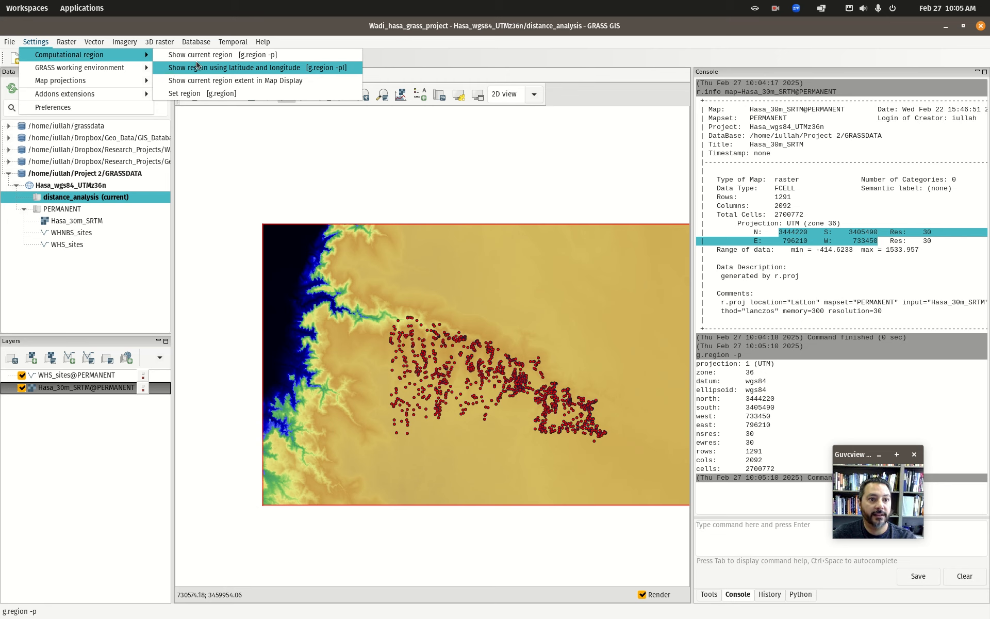
- Set the computational region's 2D grid resolution to 15 with g.region and close the dialog
left_click(241, 93)
left_click_drag(424, 194, 347, 191)
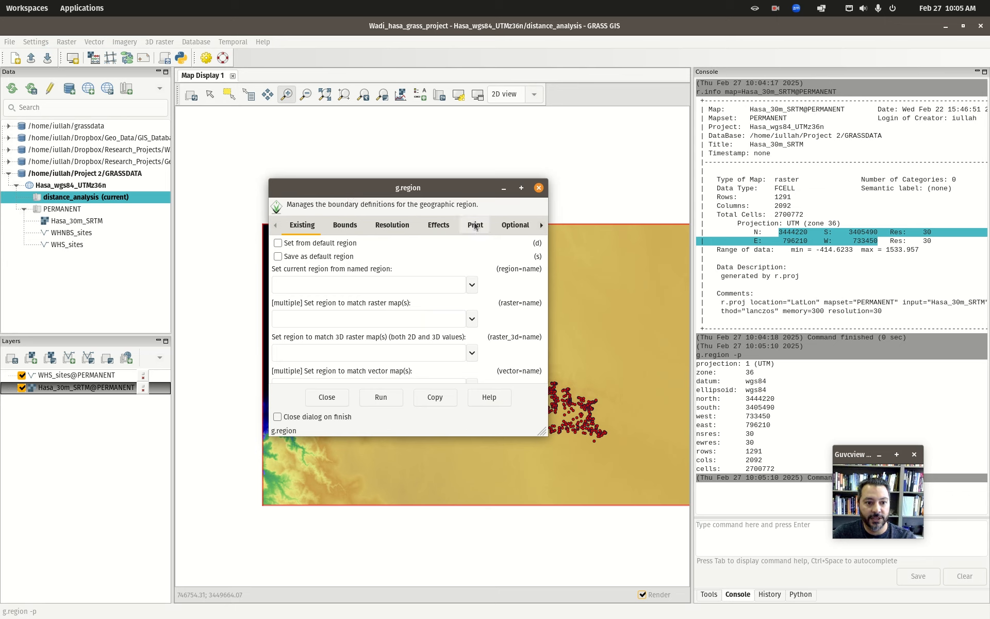
left_click(387, 226)
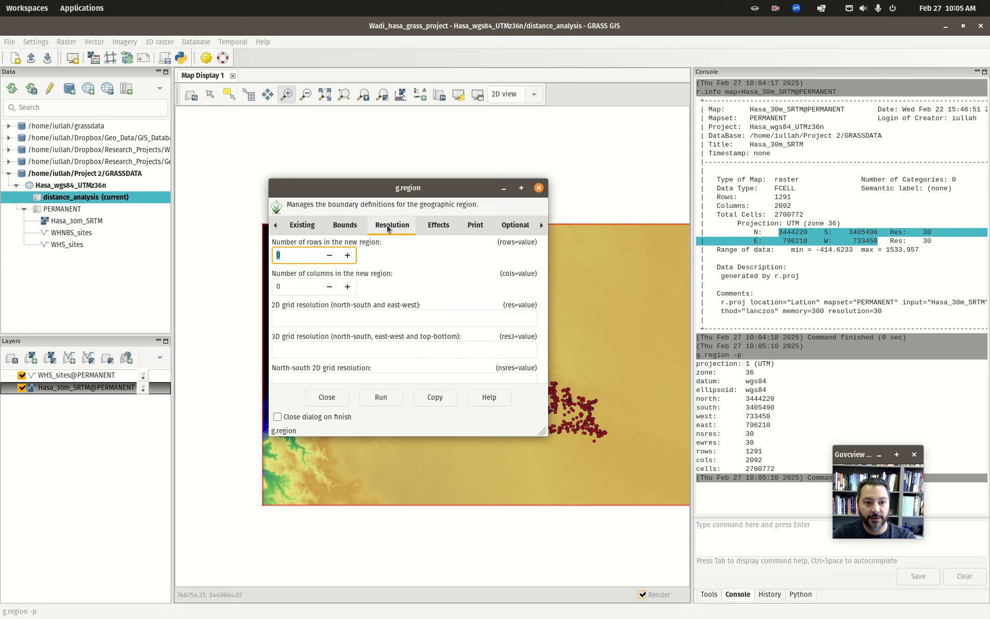
left_click(325, 319)
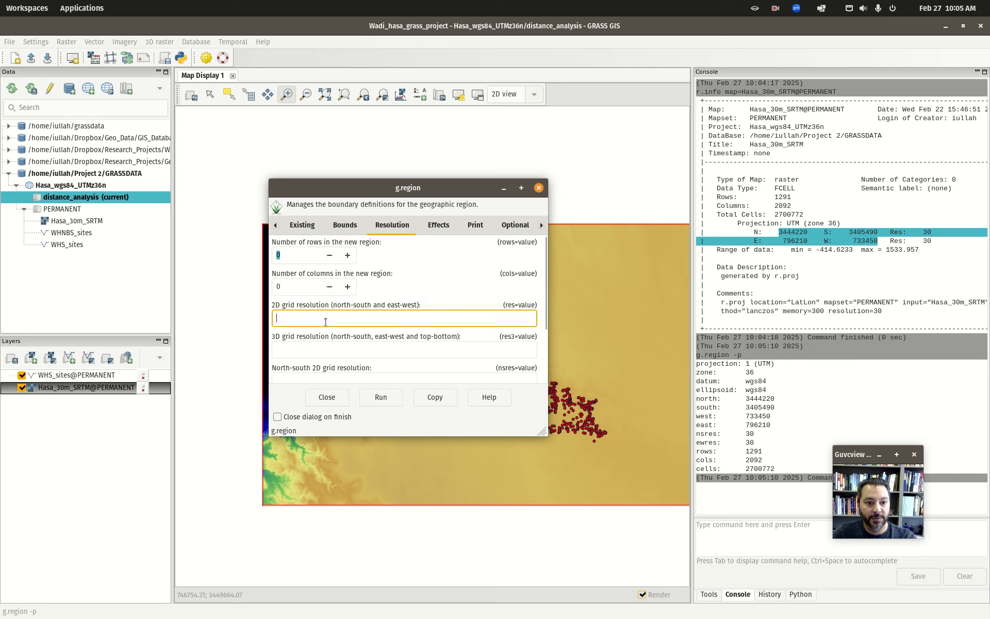
type("15")
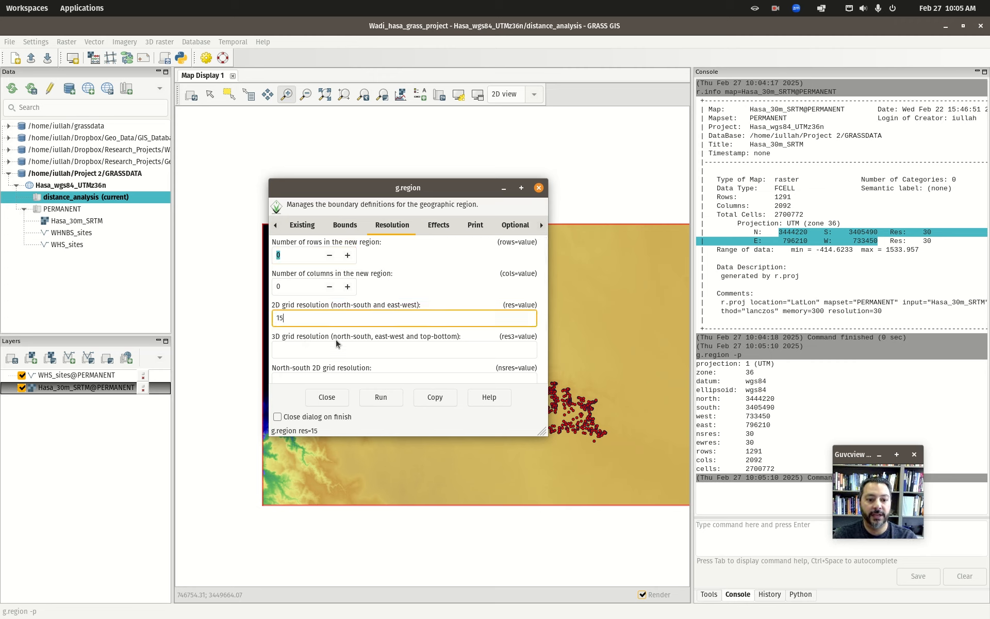
left_click(382, 397)
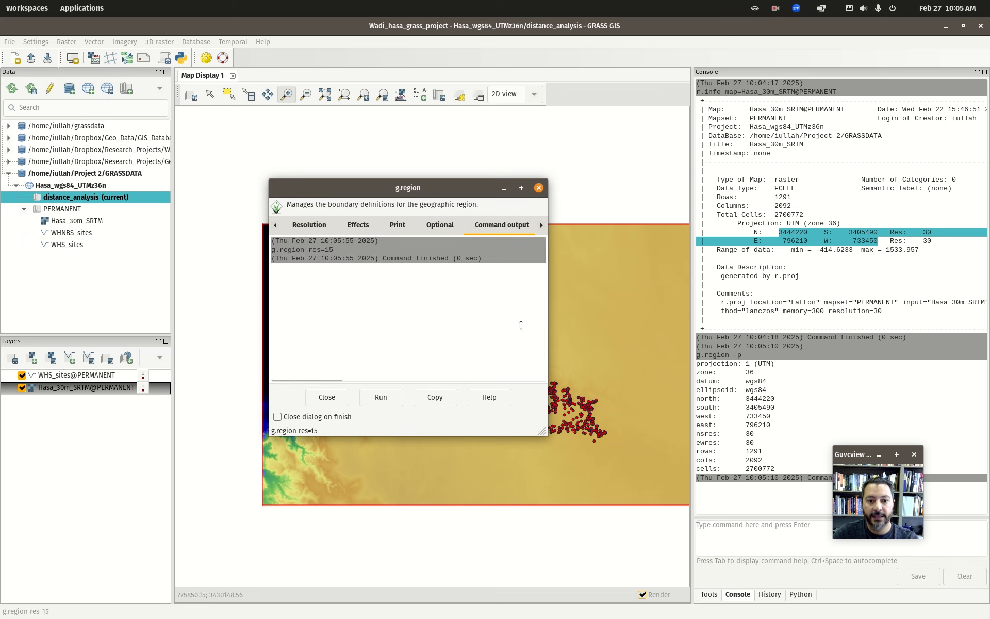
left_click(538, 188)
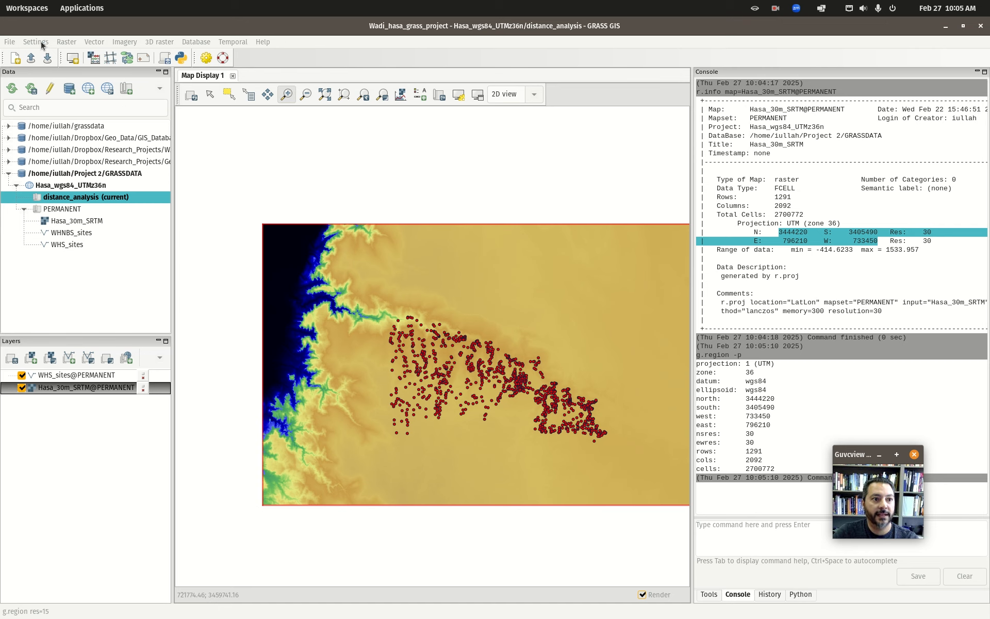
- Print the current computational region settings and highlight the north-south and east-west resolution values in the output
left_click(42, 45)
mouse_move(51, 55)
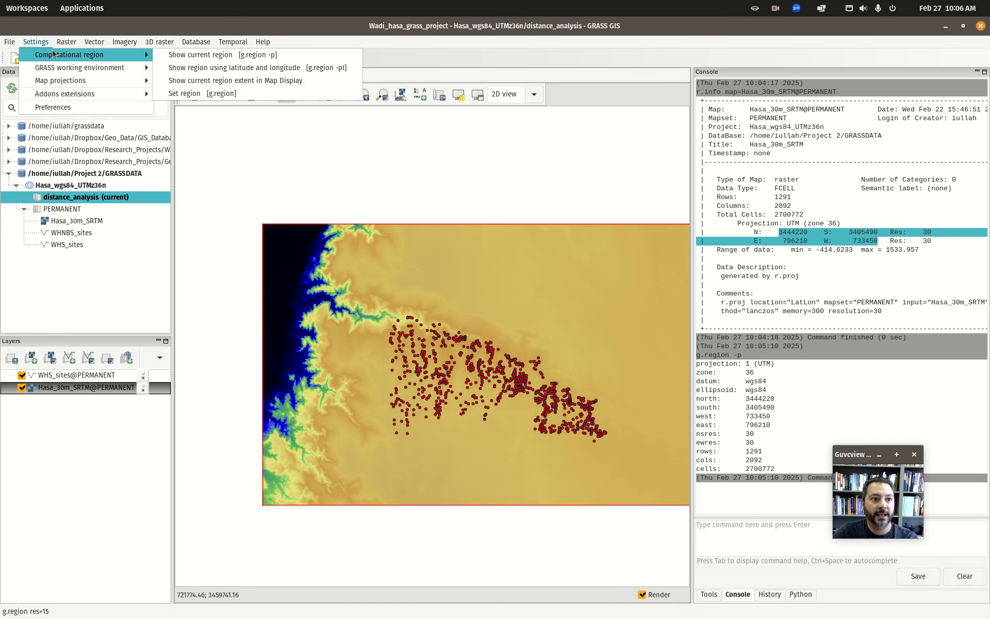
left_click(205, 55)
left_click_drag(745, 416, 747, 452)
left_click(754, 459)
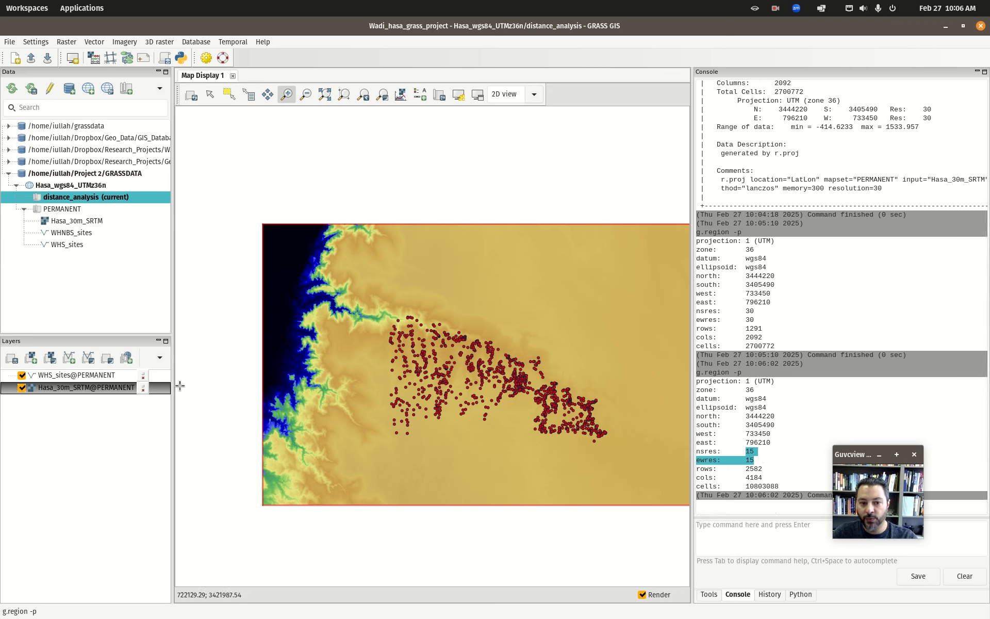
- Set the computational region from the Hasa_30m_SRTM layer and print the current region to check its resolution
right_click(81, 393)
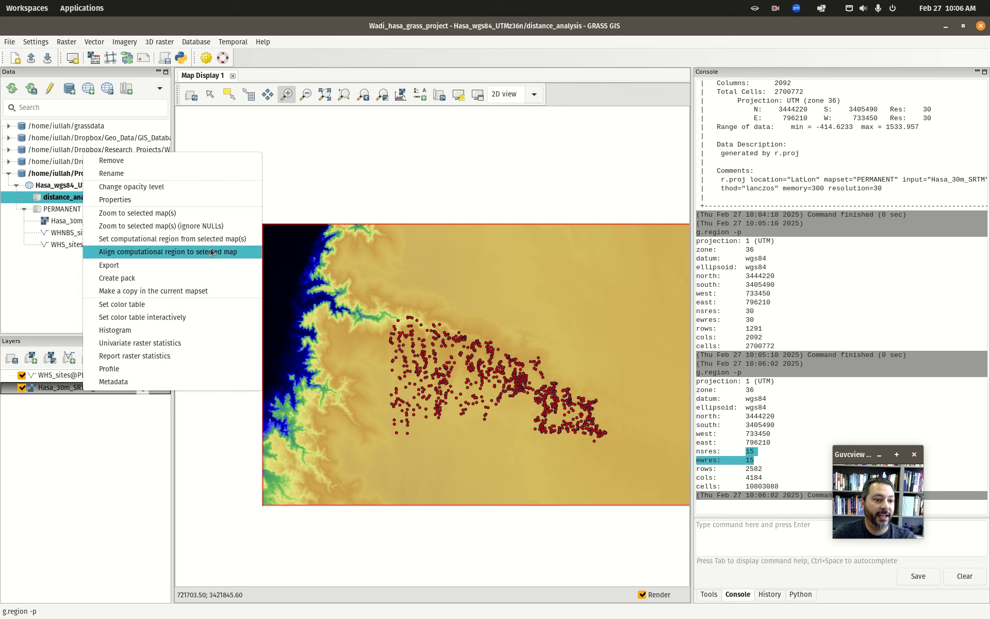
left_click(178, 236)
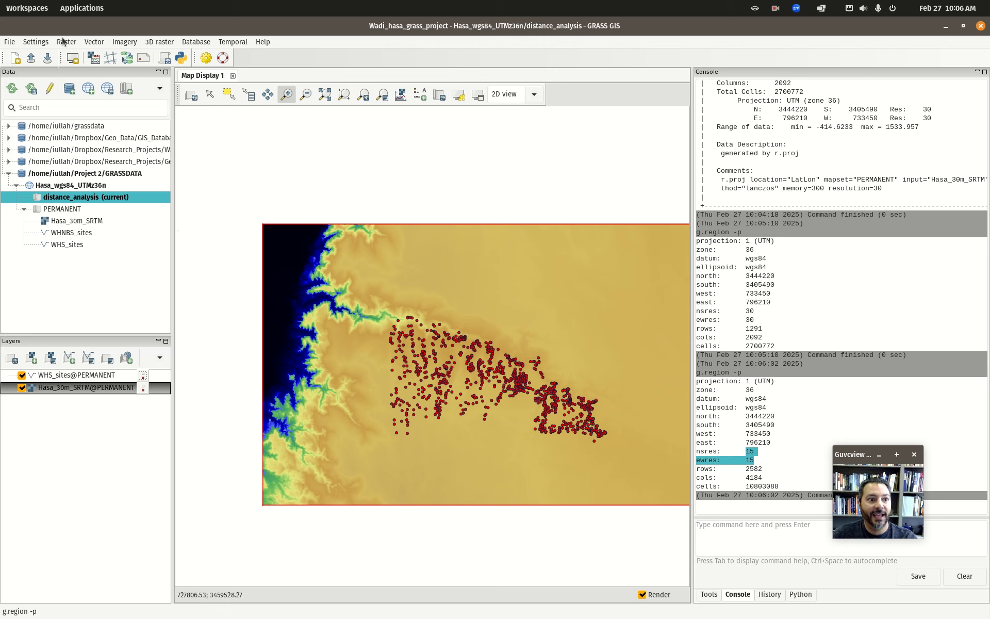
left_click(35, 41)
mouse_move(78, 60)
left_click(206, 59)
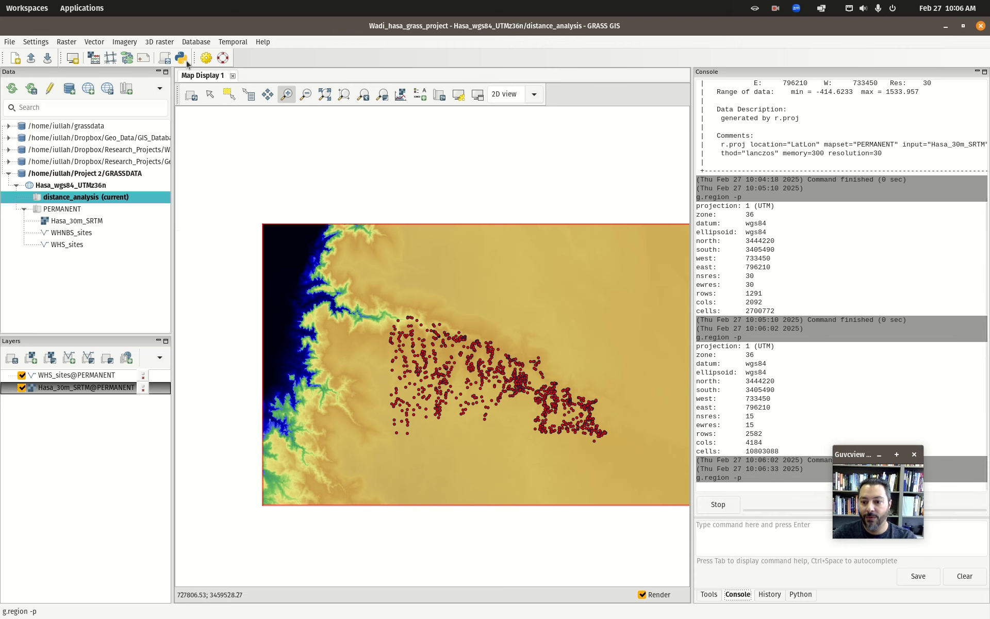
left_click_drag(755, 461, 732, 452)
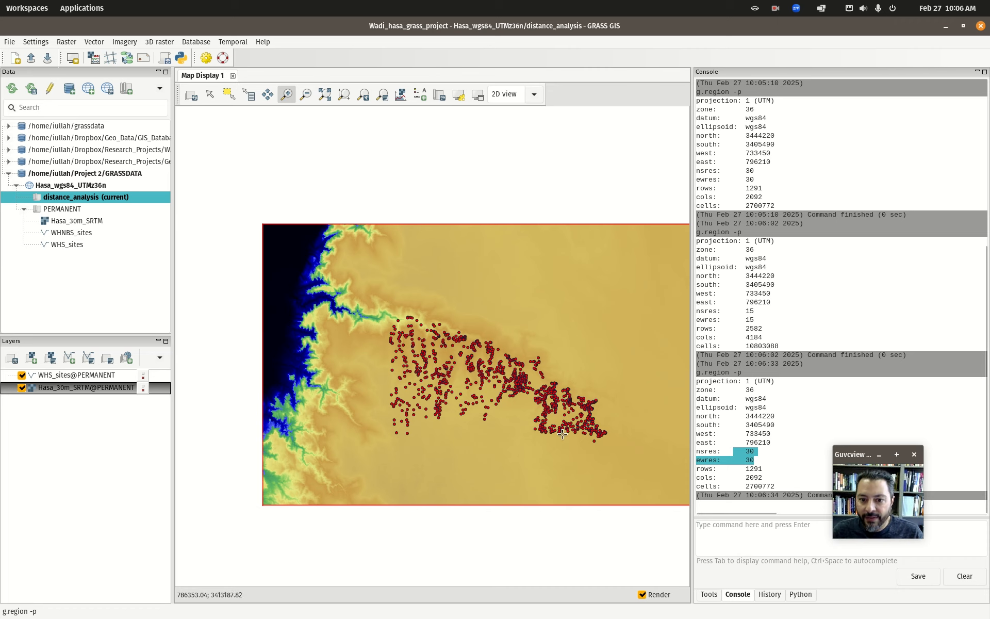
- Pan the map display to bring the full extent of the elevation raster into view
left_click(267, 94)
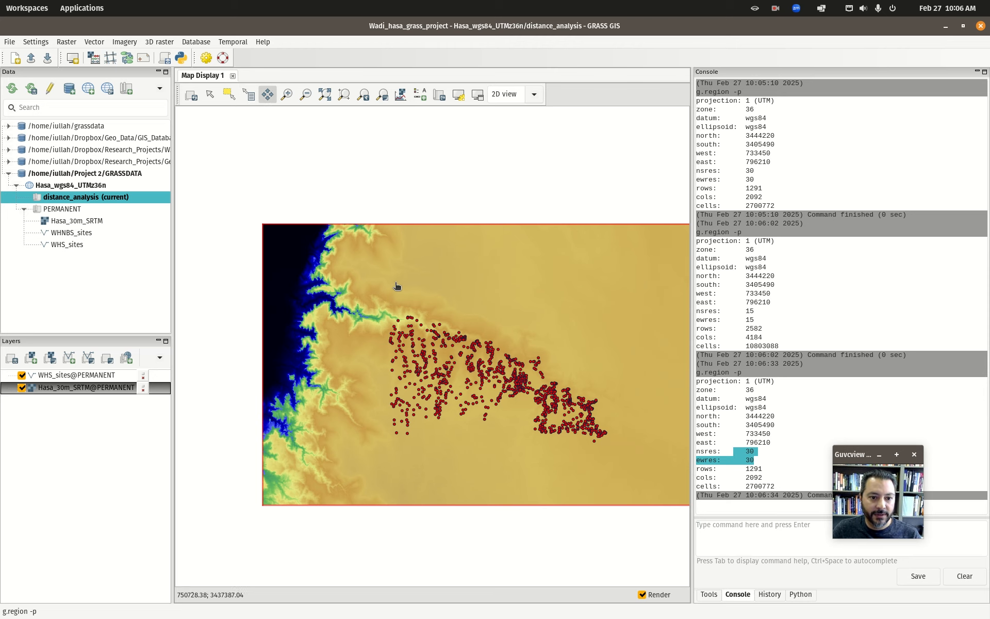
left_click_drag(398, 286, 347, 284)
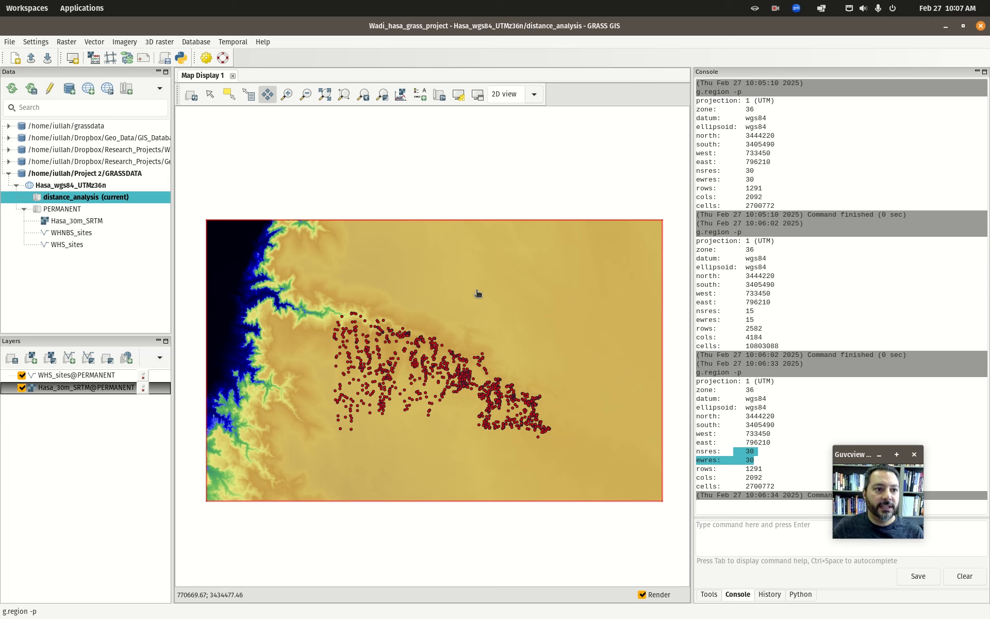
left_click(67, 44)
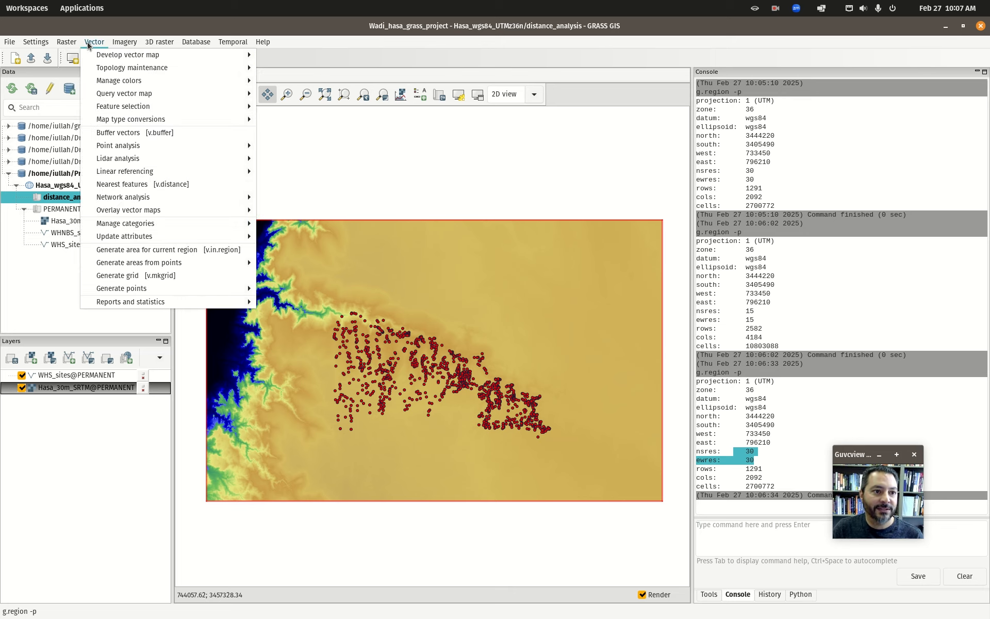
mouse_move(232, 43)
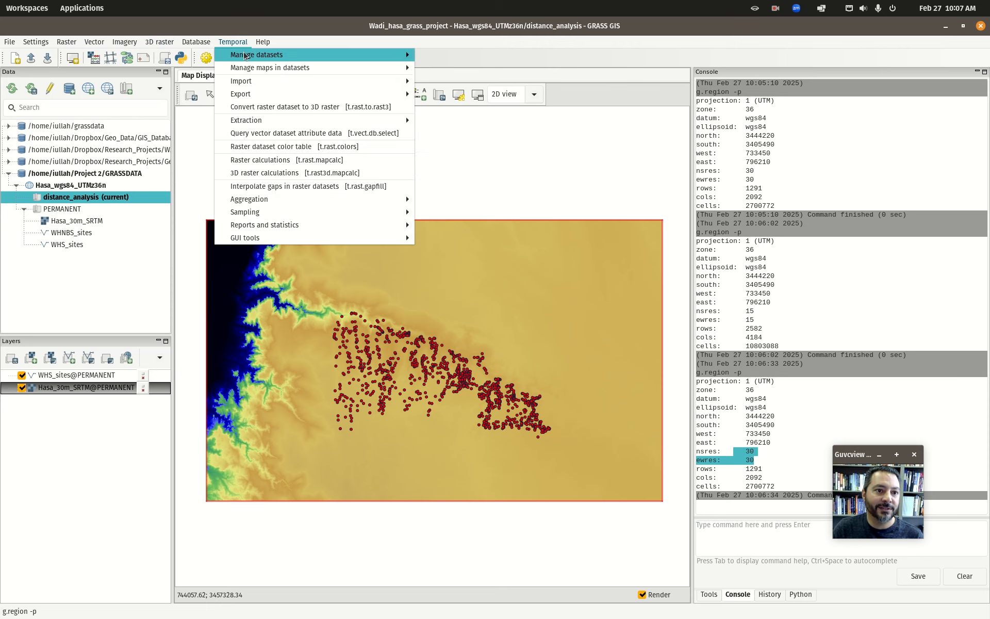
mouse_move(75, 45)
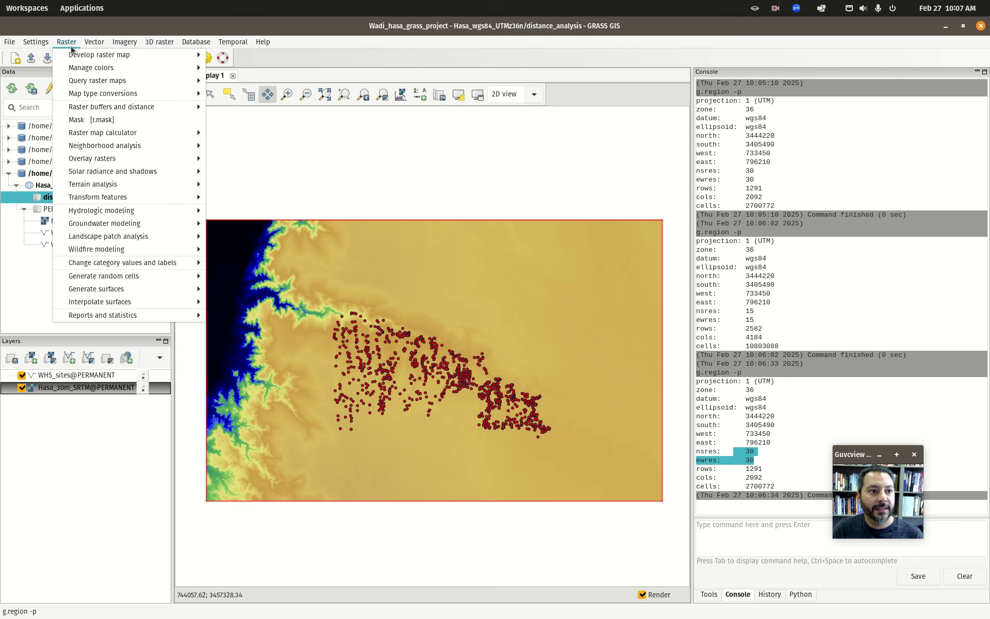
mouse_move(83, 68)
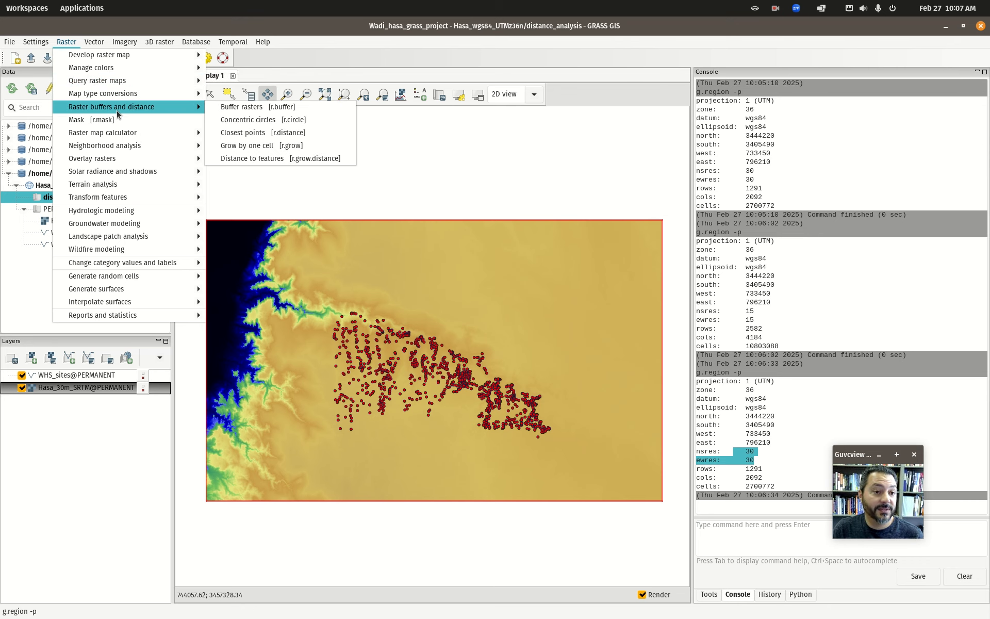
mouse_move(132, 133)
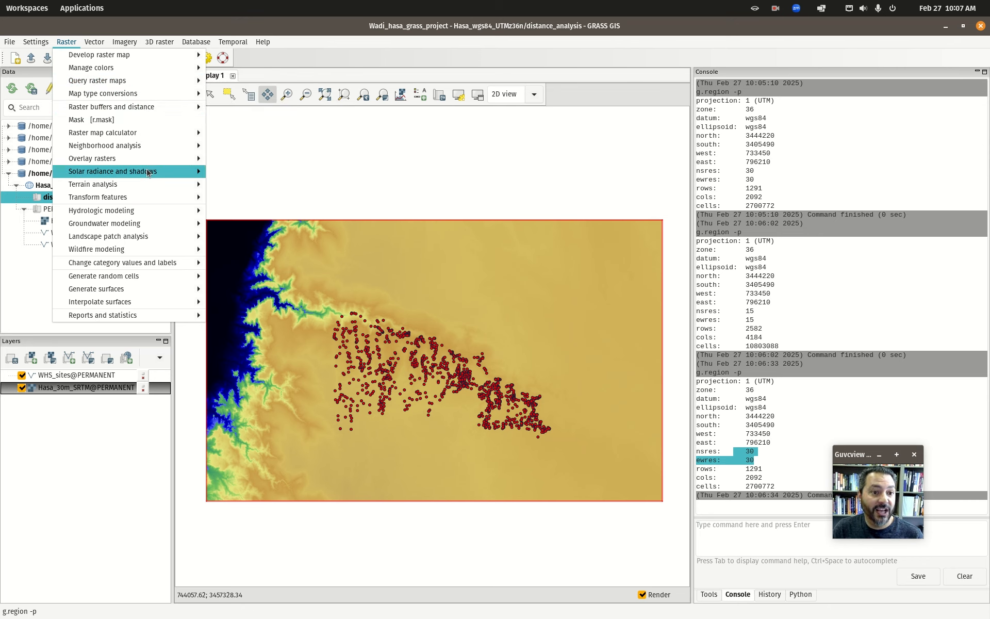
mouse_move(154, 214)
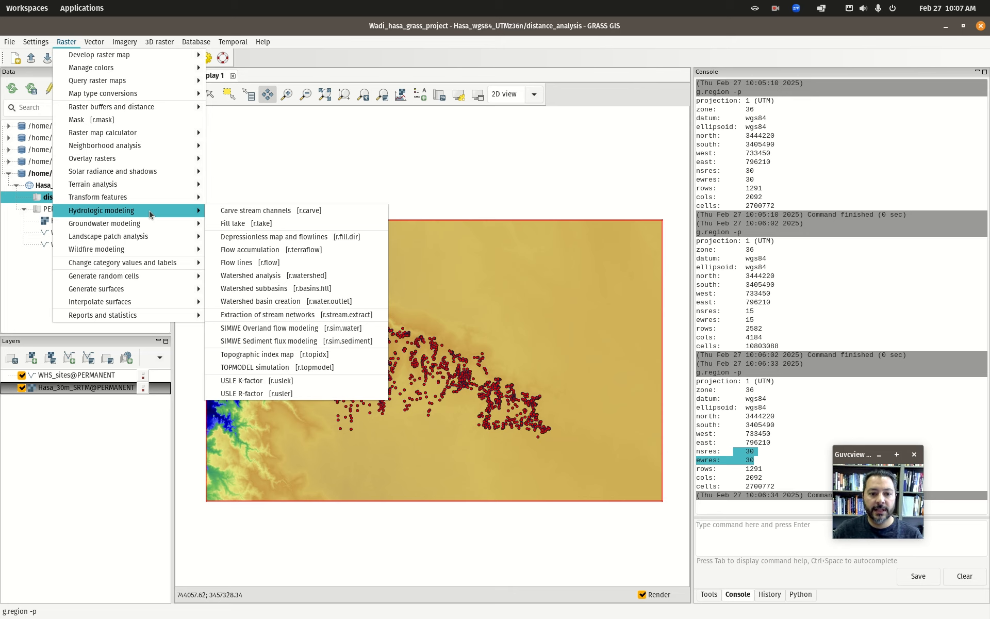
left_click(289, 26)
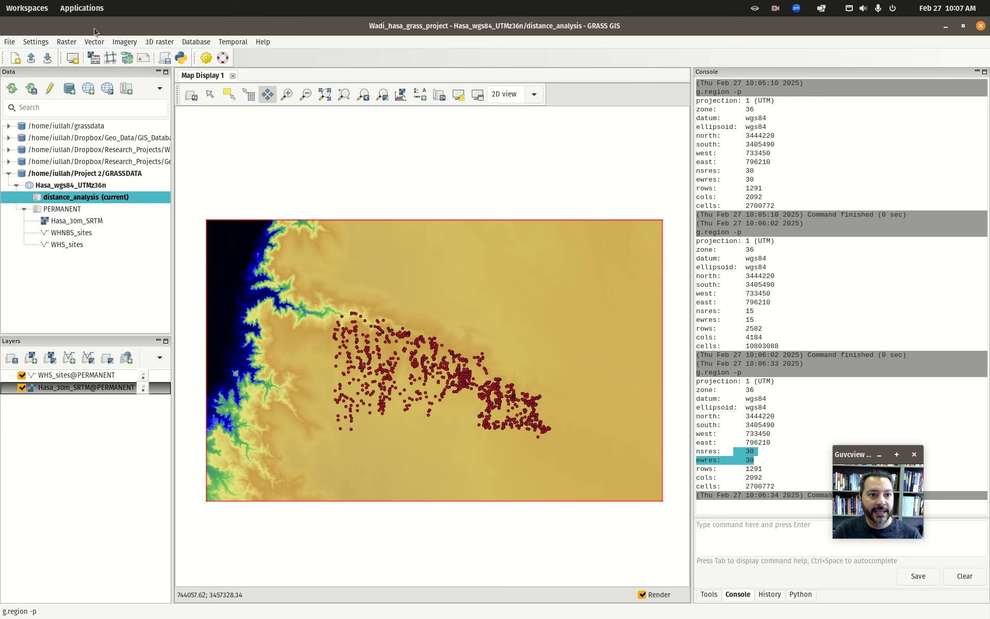
- Switch to the GRASS terminal window, place it over the map, and begin a raster command with "r."
left_click(26, 8)
left_click(458, 295)
left_click_drag(287, 62, 523, 180)
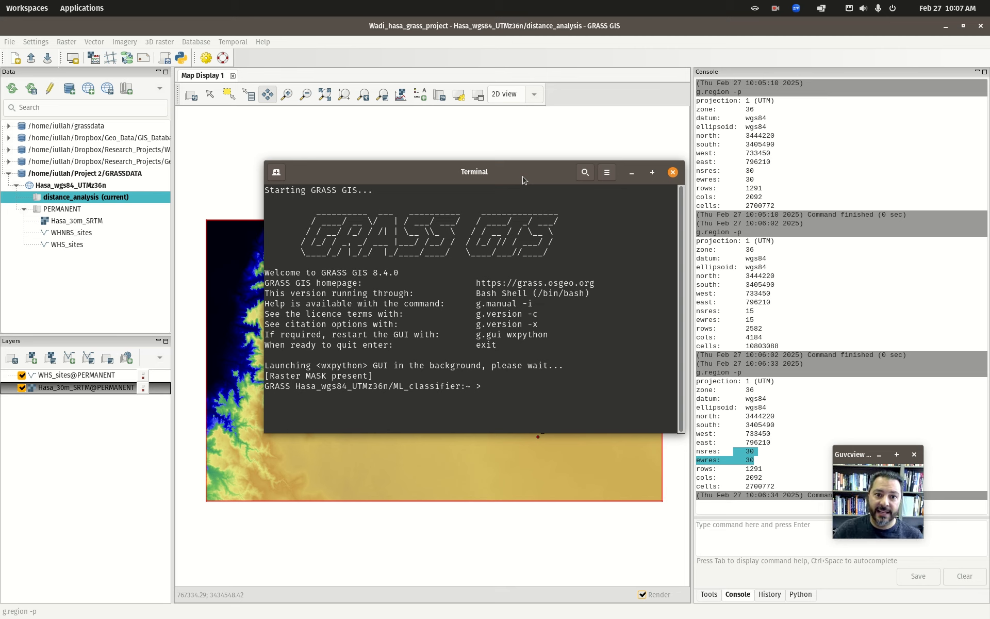
left_click_drag(523, 179, 552, 128)
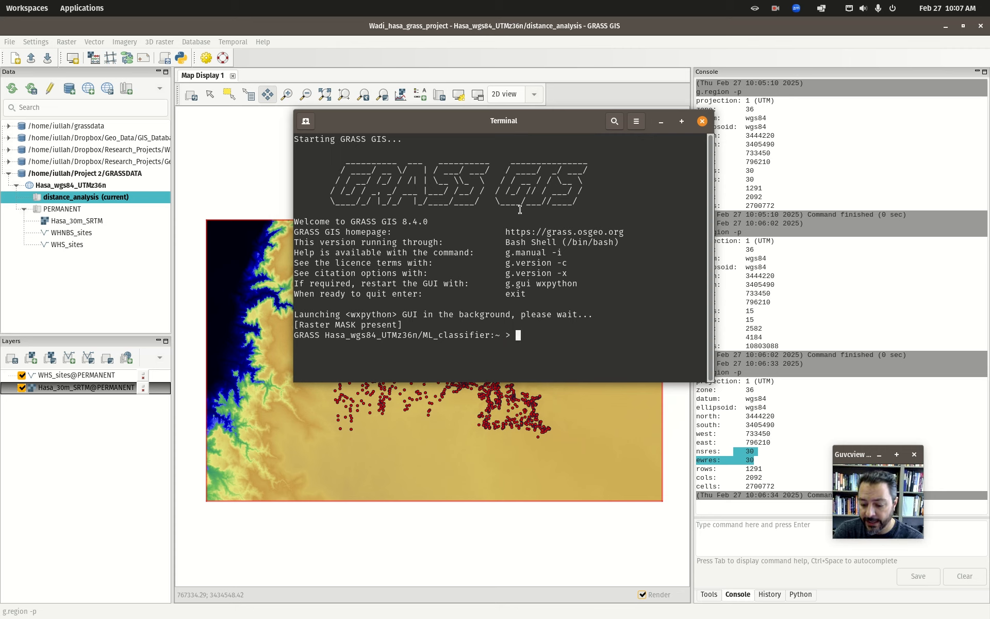
type("r.")
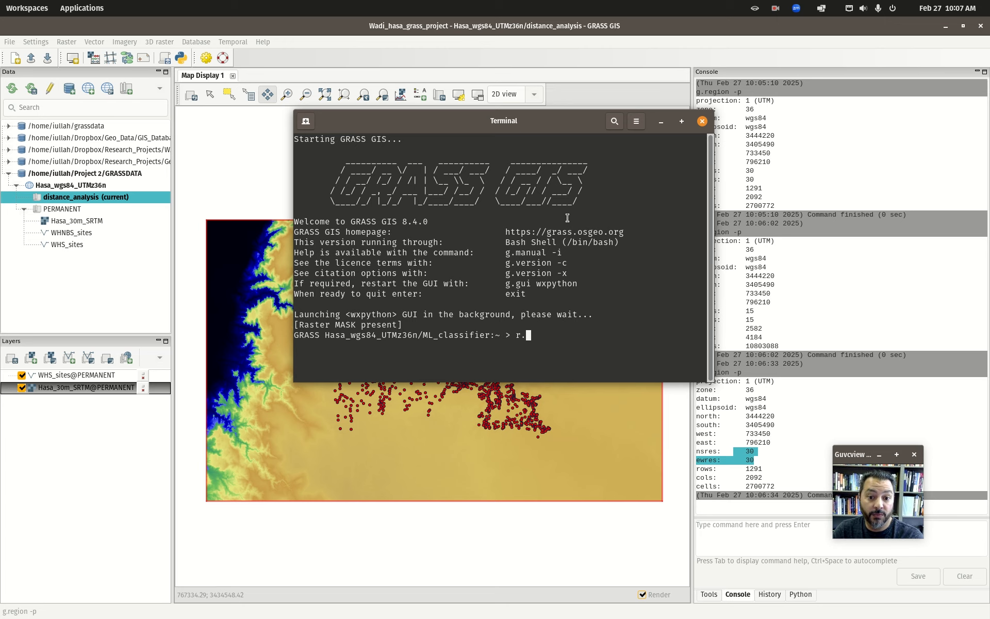
- Open the r.neighbors moving window tool from the graphical interface to view its dialog, and close it without running it
left_click(67, 42)
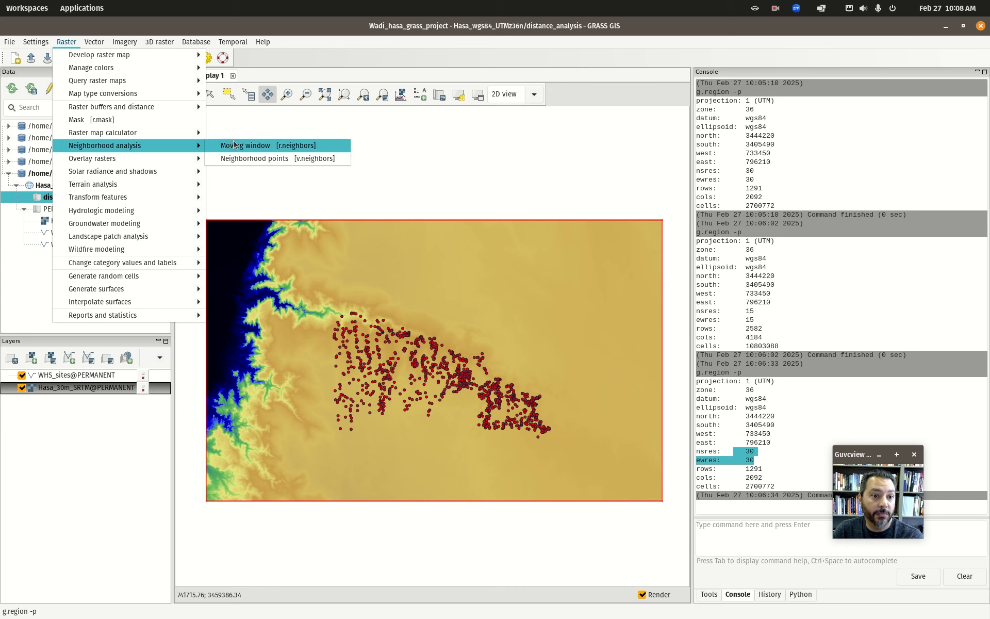
left_click(314, 146)
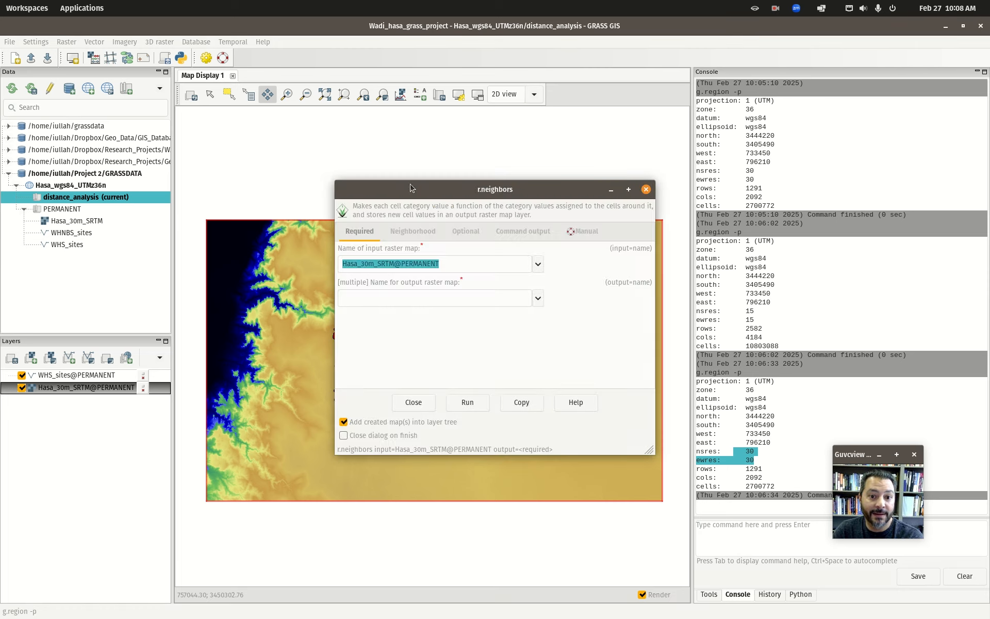
left_click_drag(422, 190, 349, 139)
left_click(572, 138)
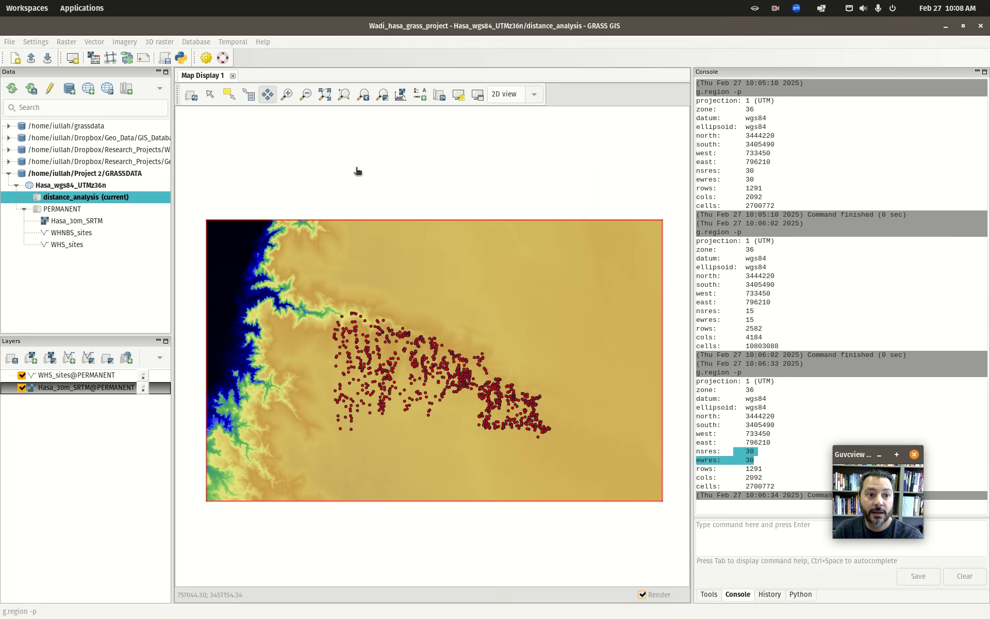
- Switch back to the terminal, complete and run the command r.neighbors, and close the tool dialog it launches
mouse_move(1, 1)
left_click(483, 254)
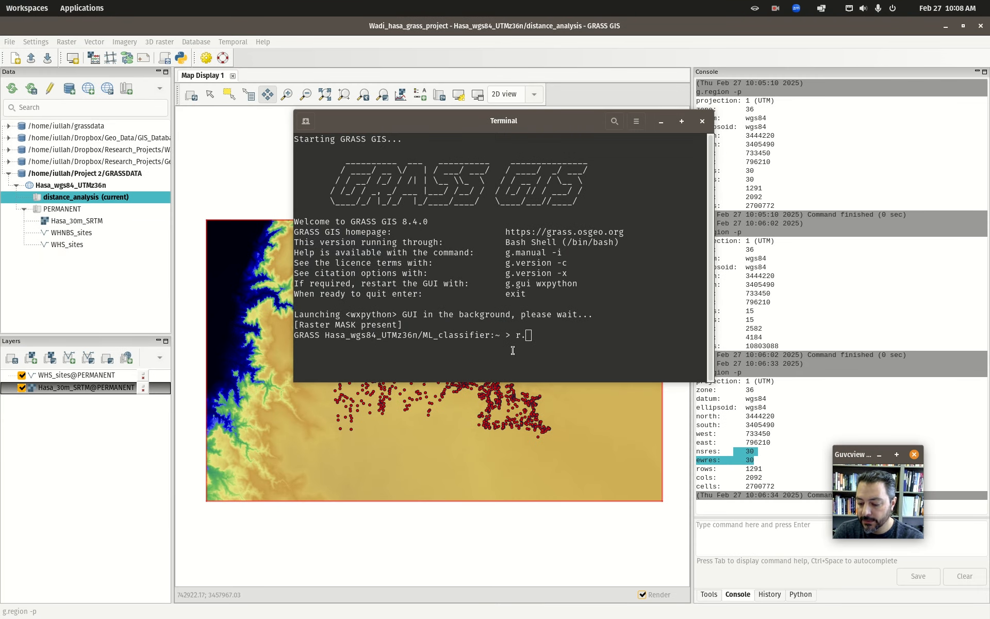
left_click(564, 328)
type("neighbors")
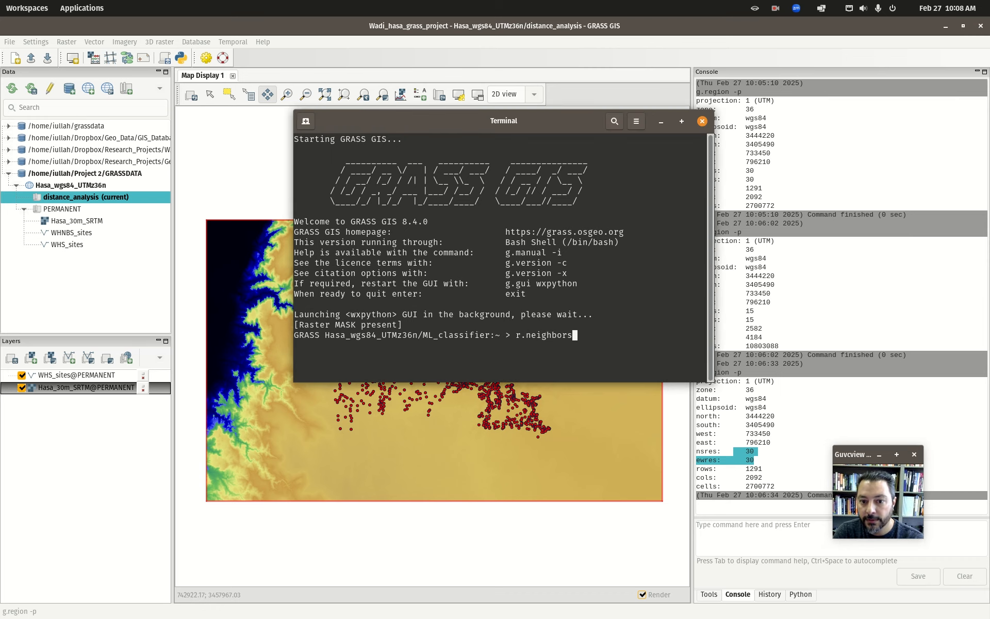
key("Return")
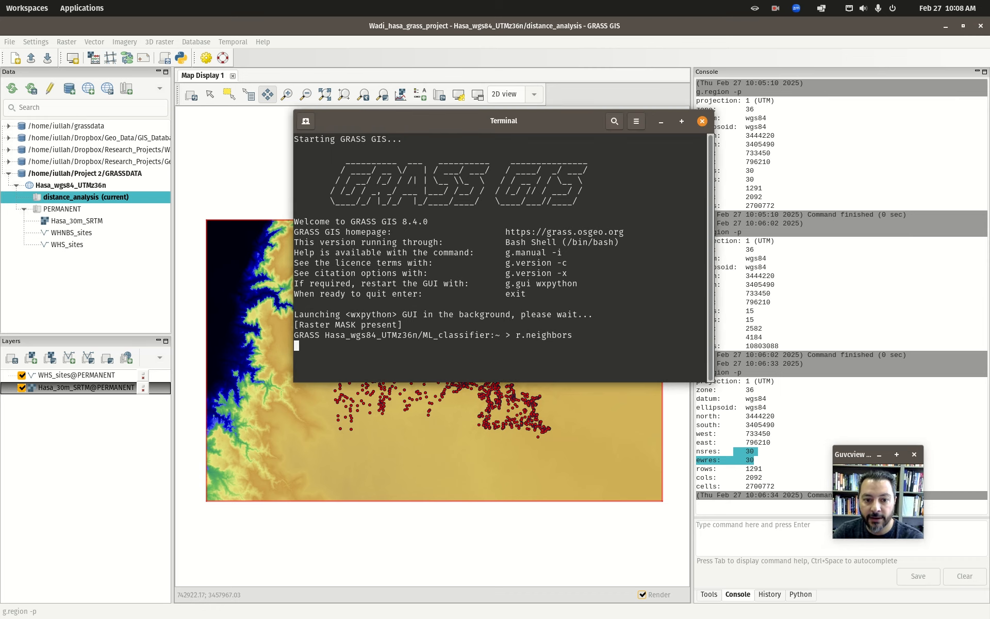
left_click_drag(516, 194, 457, 162)
left_click(587, 163)
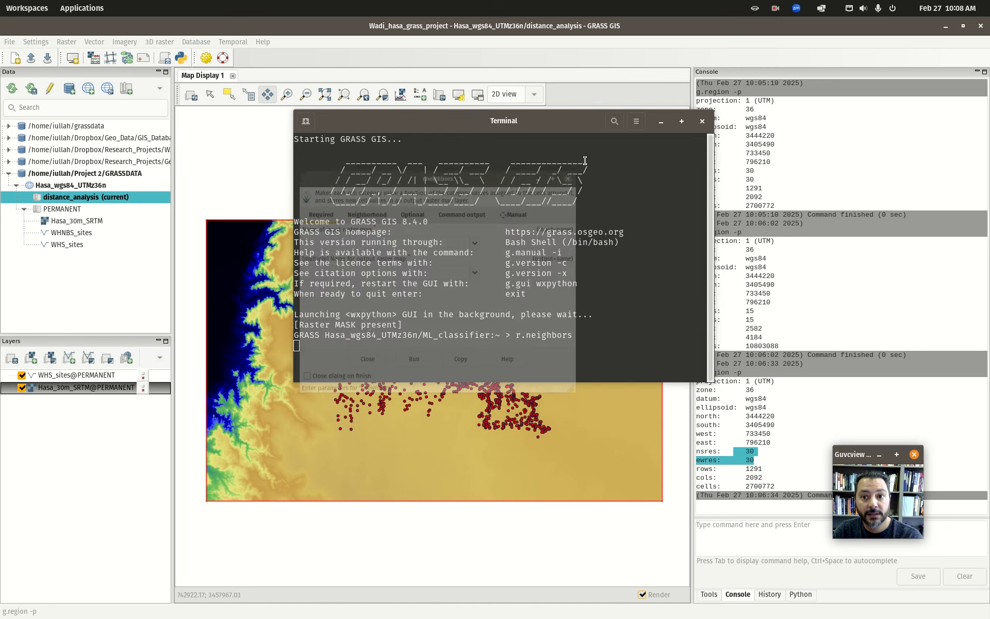
left_click_drag(552, 120, 454, 121)
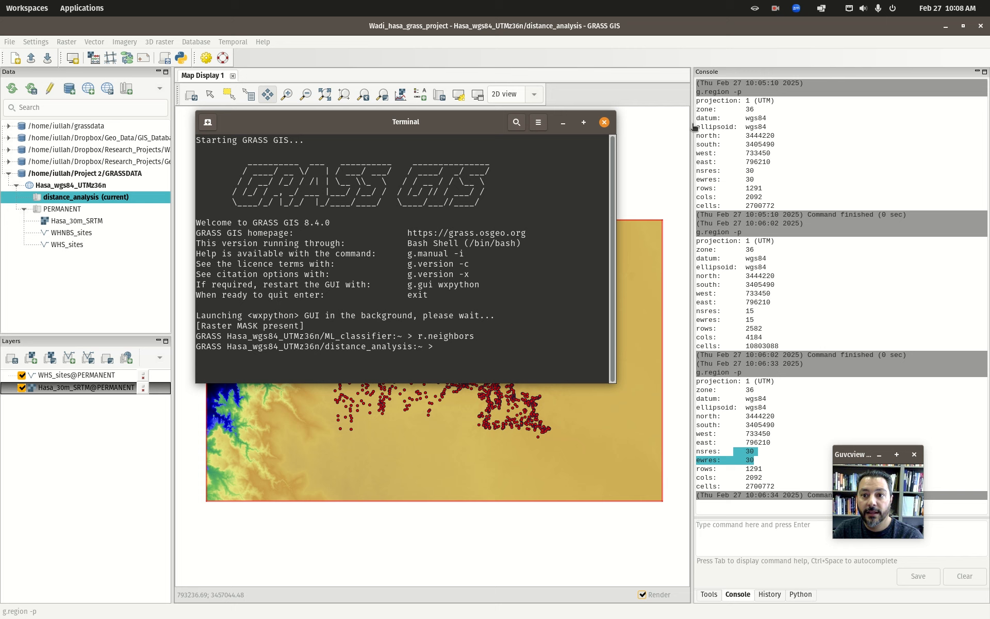
- Return to the main GRASS GIS window and look through the console, history and Python shell, ending at the tools list
left_click(765, 57)
left_click_drag(857, 459, 342, 506)
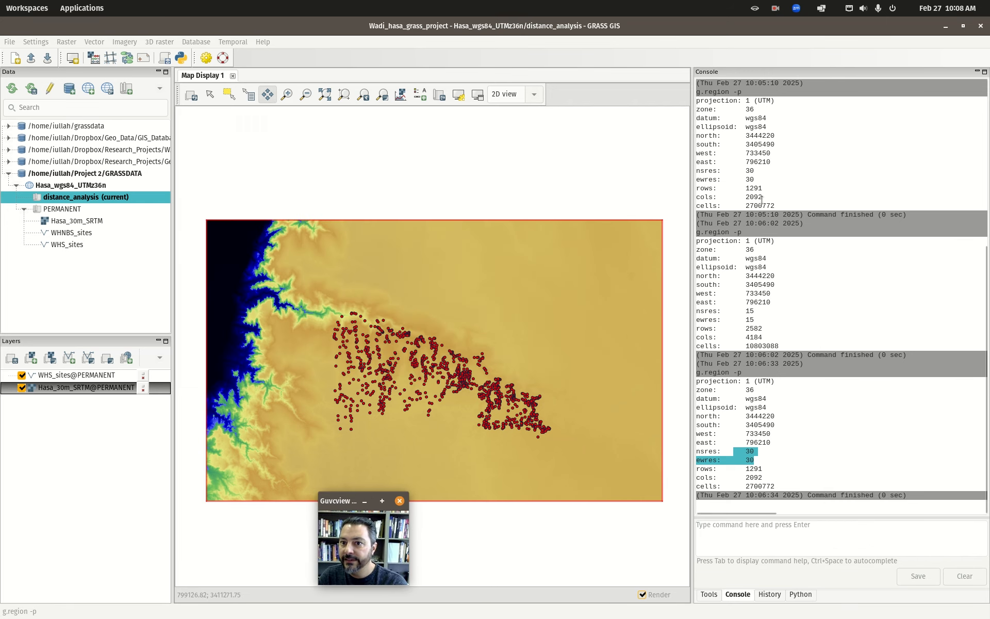
left_click(726, 601)
left_click(712, 598)
left_click(740, 598)
left_click(773, 597)
left_click(801, 594)
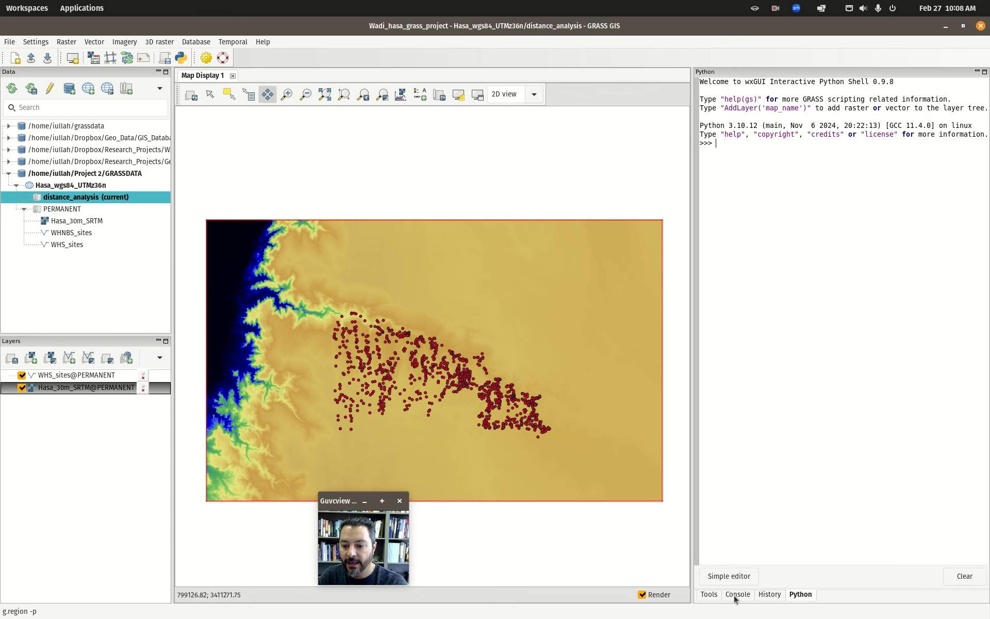
left_click(714, 597)
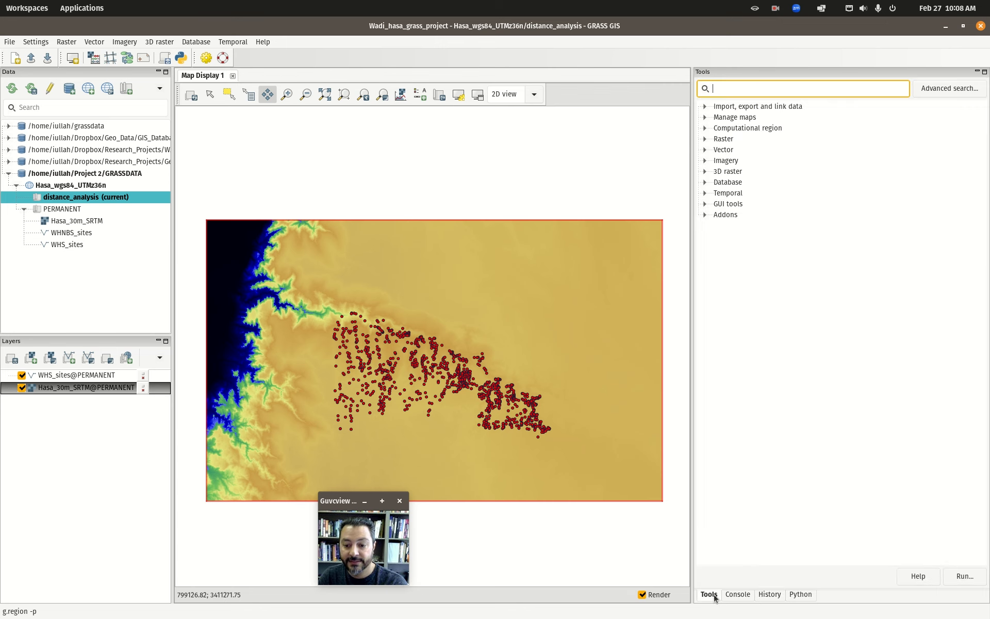
- Find the r.neighbors moving window tool under the raster neighborhood analysis tools in the tools list, open its dialog, and close it without running
left_click(705, 150)
left_click(706, 150)
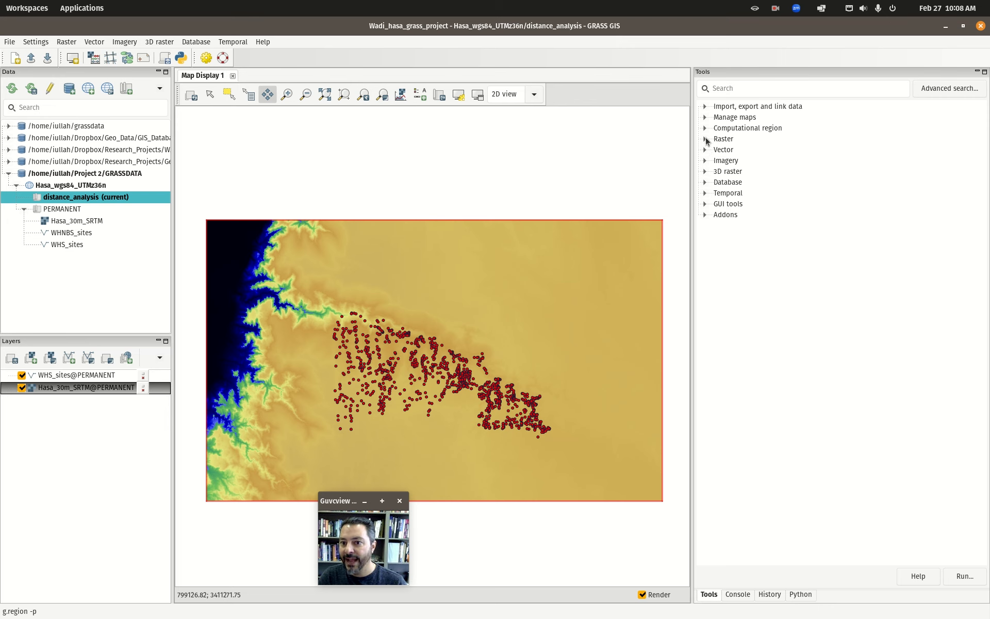
left_click(705, 139)
left_click(74, 44)
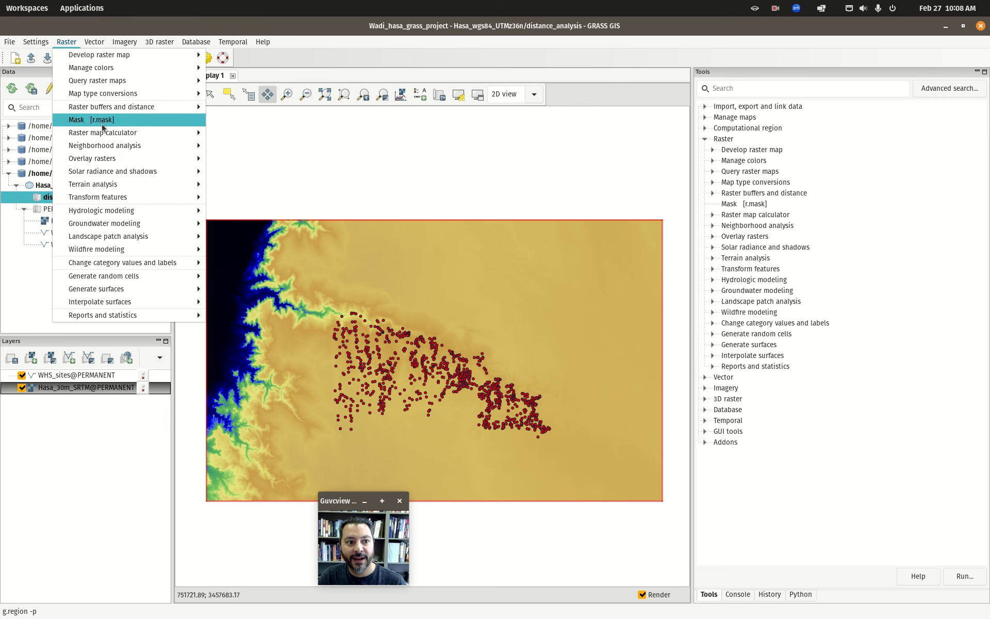
left_click(729, 185)
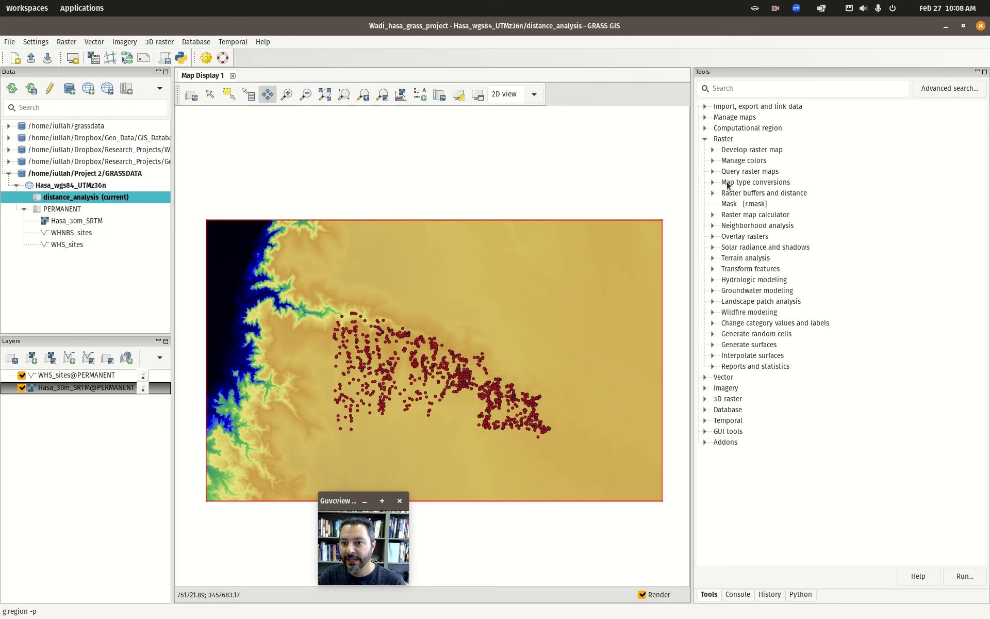
left_click(713, 226)
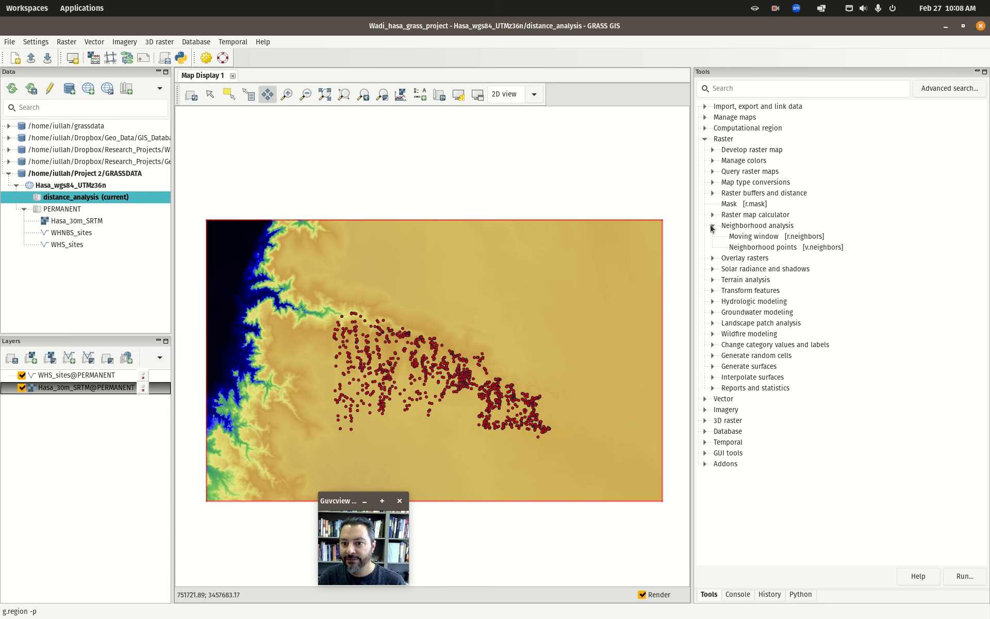
left_click(770, 237)
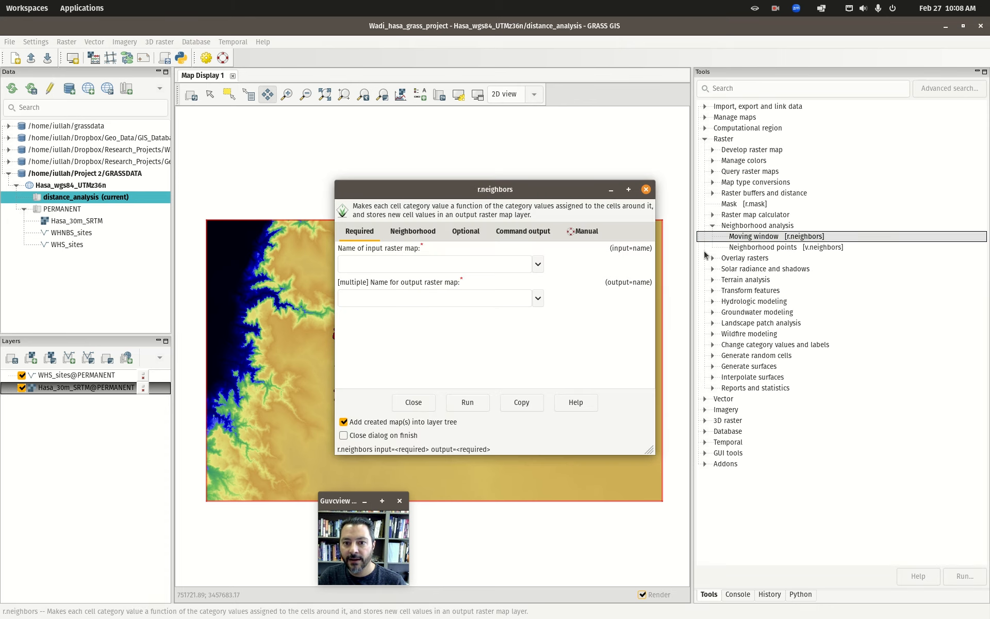
left_click_drag(541, 184, 490, 149)
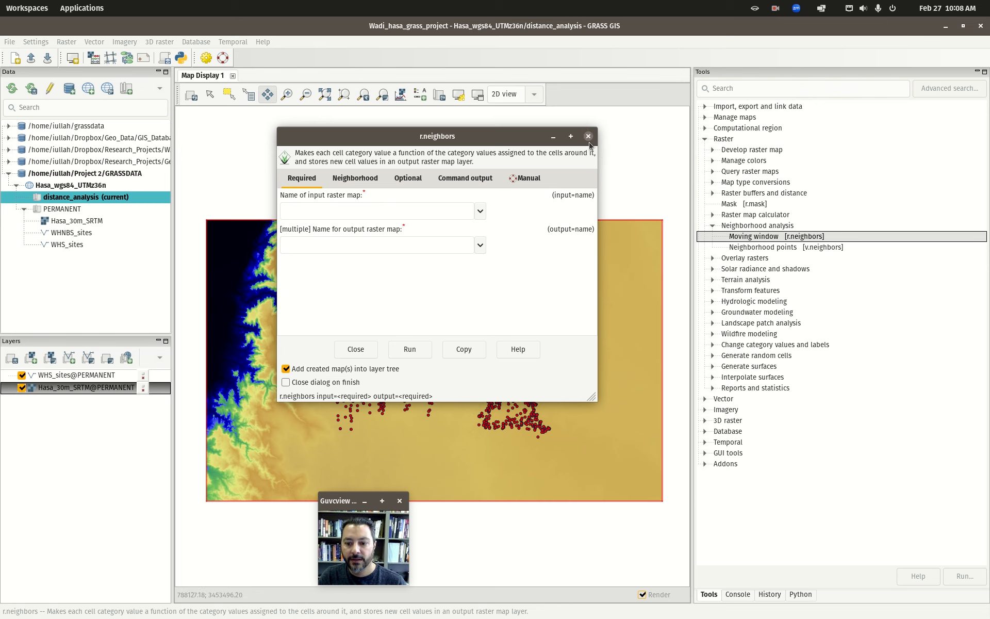
left_click(587, 137)
- Run r.neighbors from the console with the help of the suggested command completion, and close the dialog it launches
left_click(738, 595)
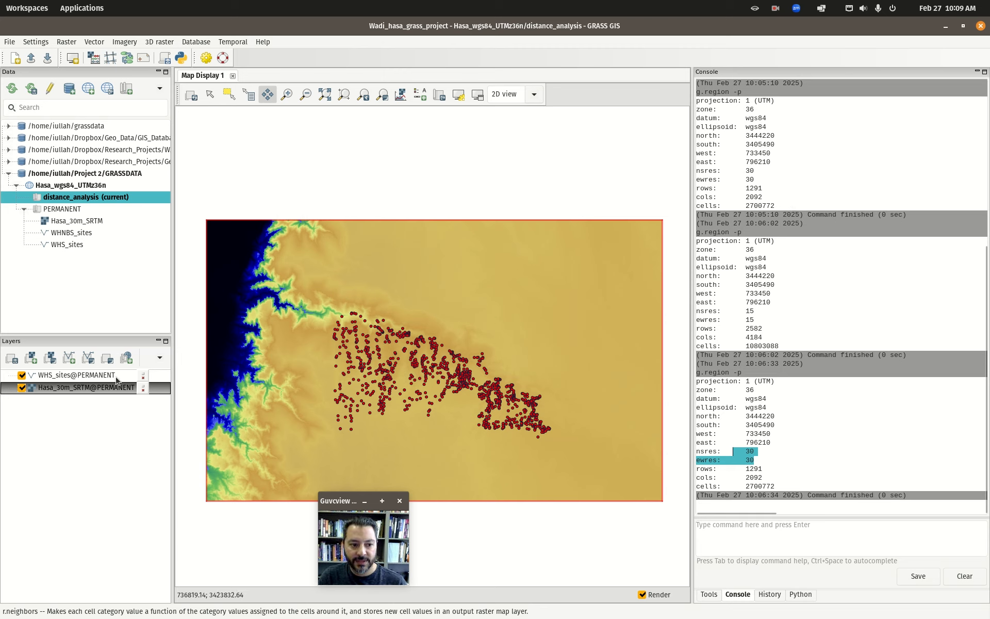
left_click(741, 533)
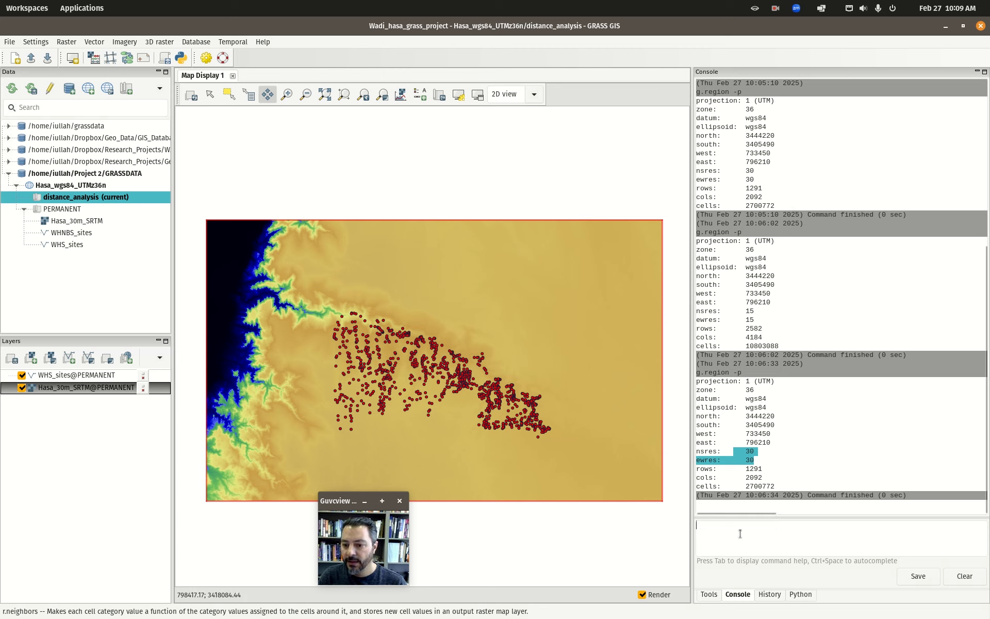
type("r,neighbor")
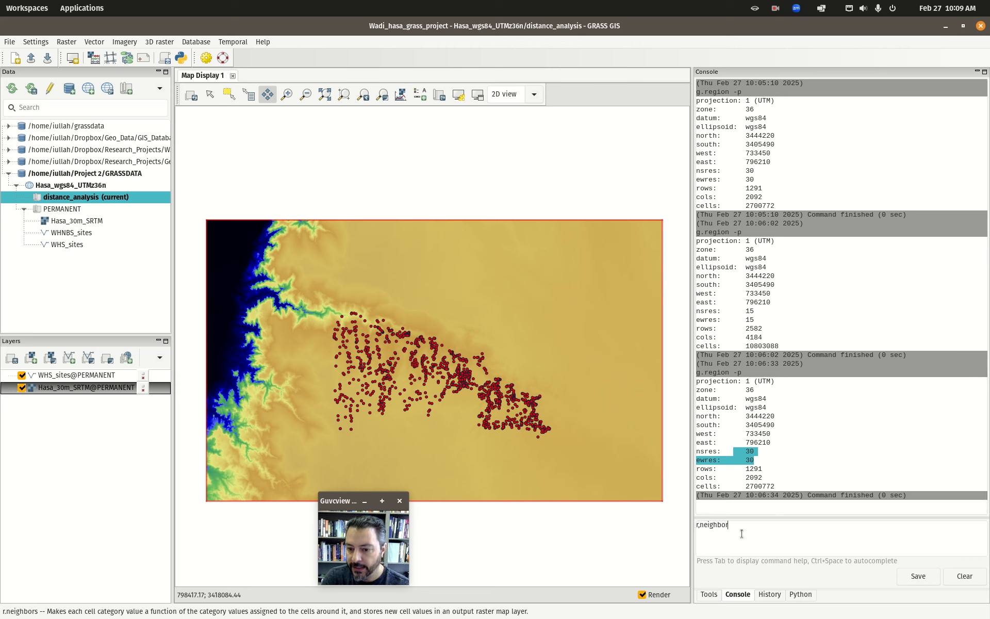
key("BackSpace")
key("BackSpace")
key("BackSpace")
key("BackSpace")
key("BackSpace")
key("BackSpace")
key("BackSpace")
key("BackSpace")
key("BackSpace")
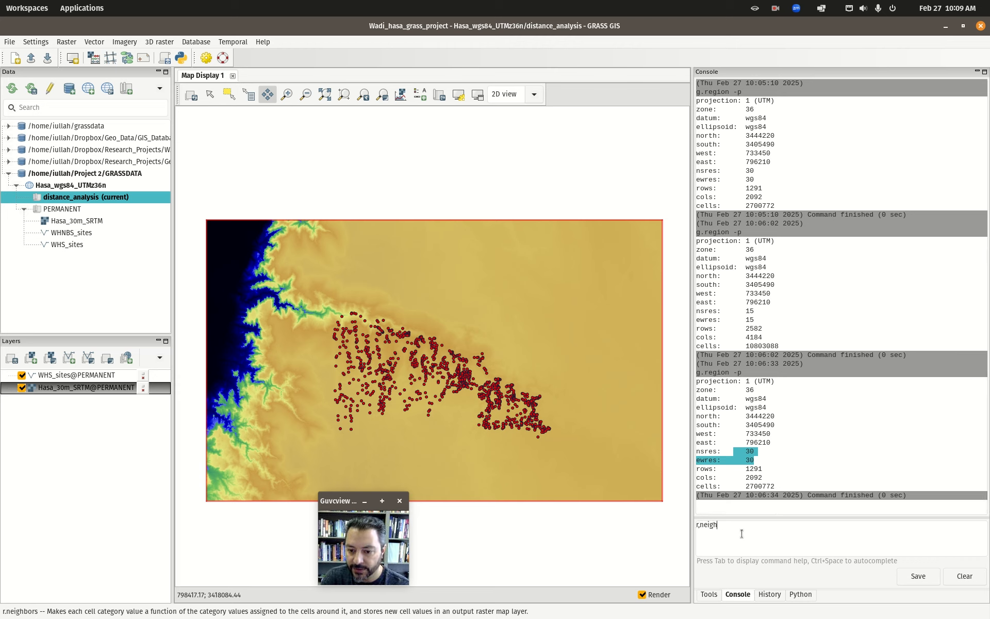
type(".nei")
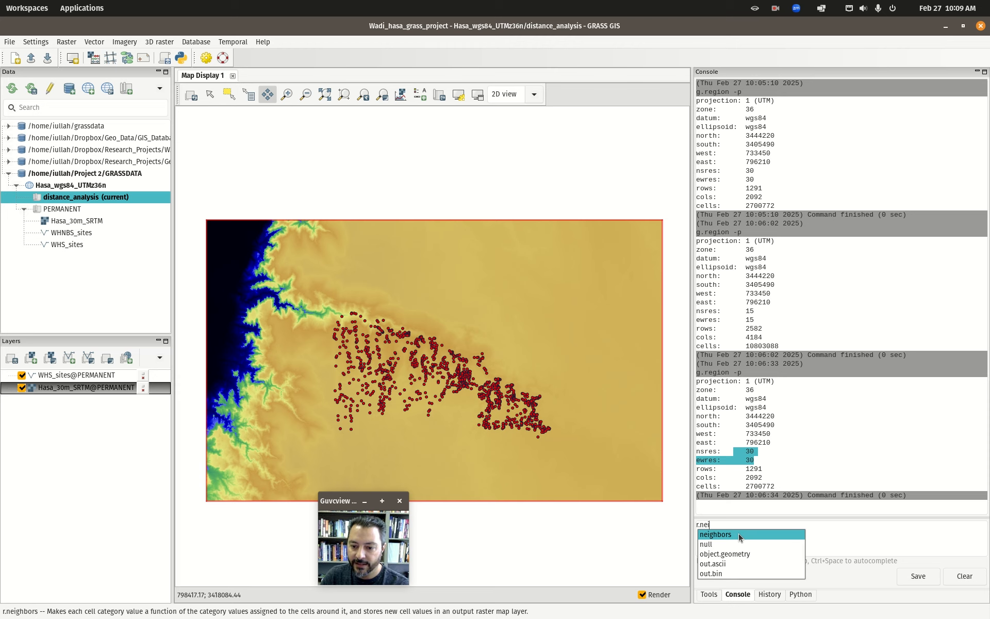
double_click(738, 534)
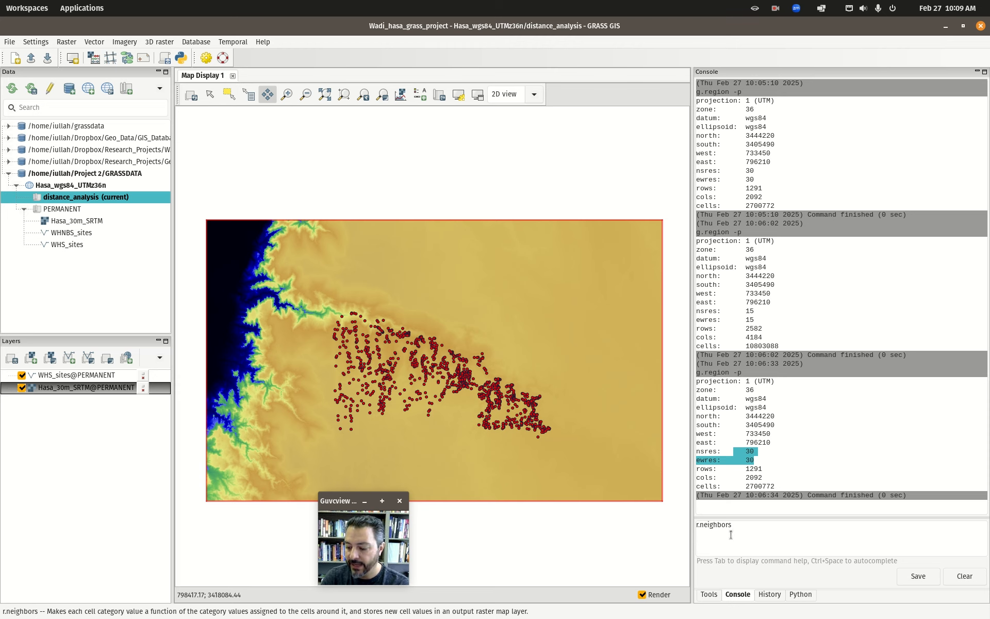
key("Return")
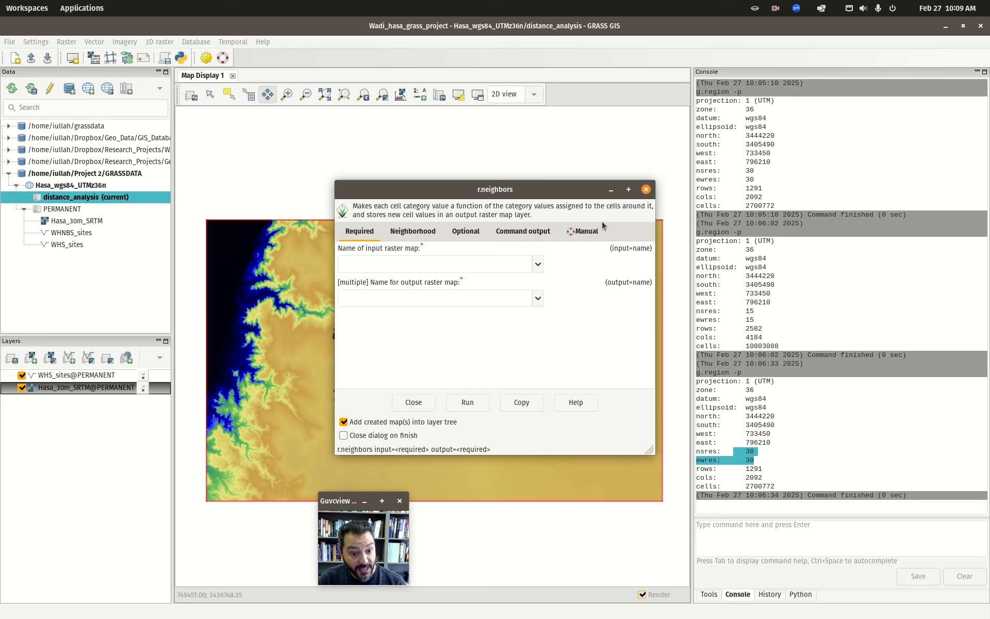
left_click(646, 190)
- View the command history and the Python shell, and return to the tools list
left_click(768, 595)
left_click(799, 594)
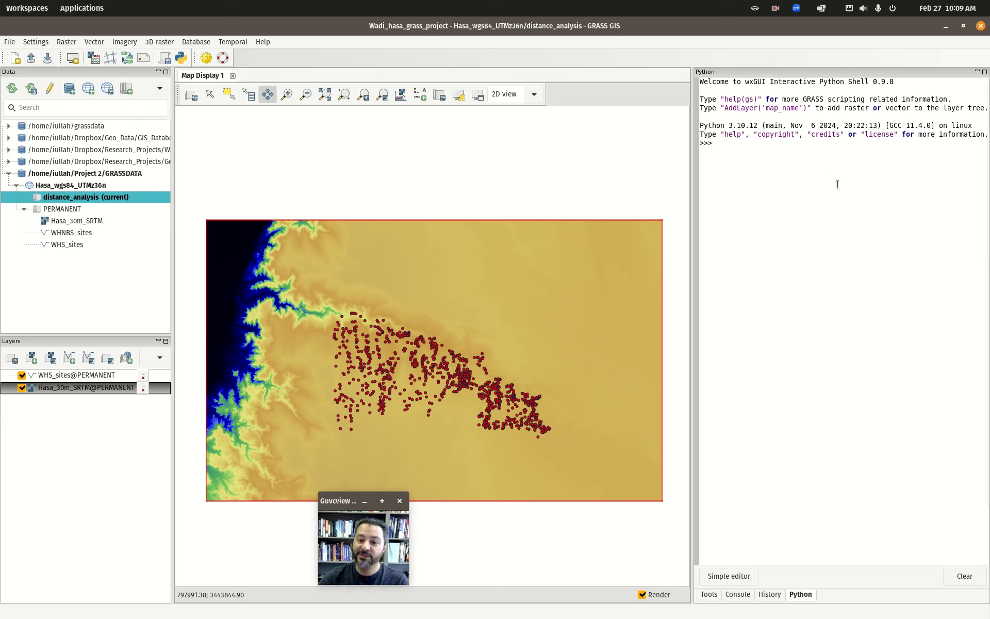
left_click(709, 594)
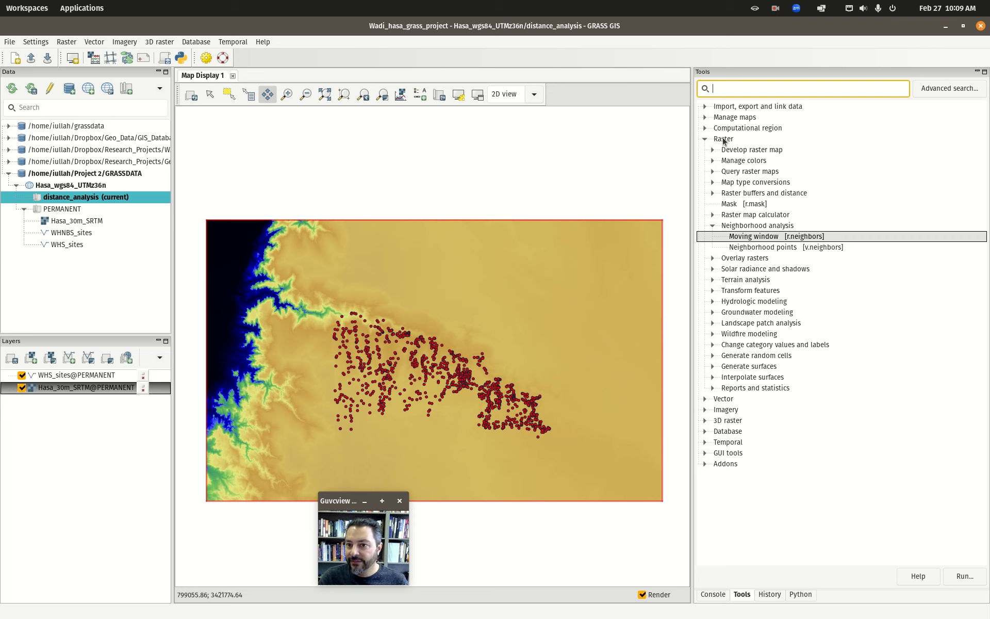
- Open the r.neighbors moving window tool from the main raster neighborhood analysis commands and move its dialog higher over the map
left_click(68, 42)
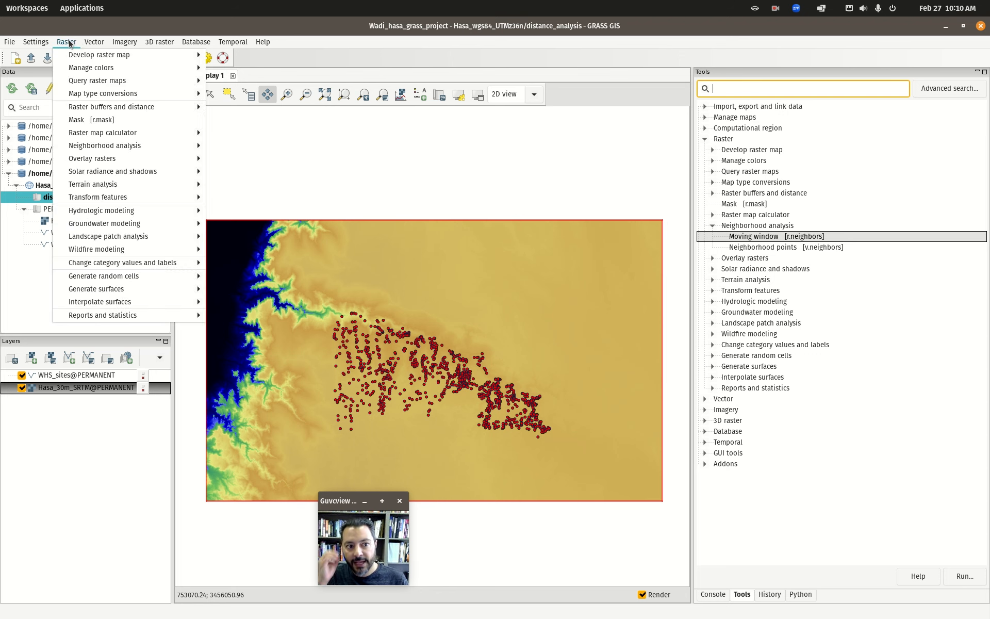
mouse_move(129, 147)
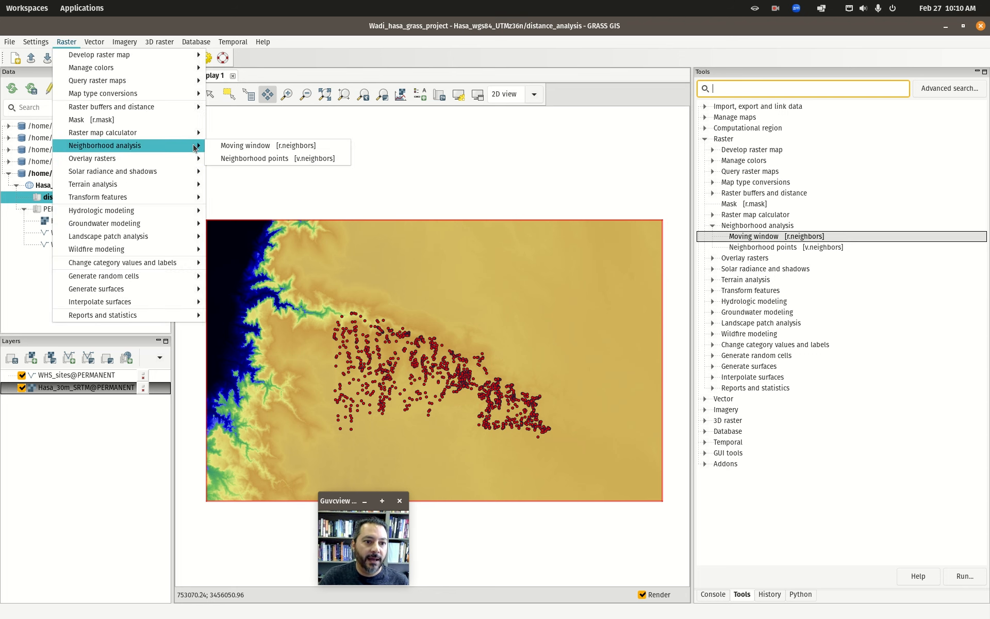
left_click(235, 146)
left_click_drag(480, 194, 476, 121)
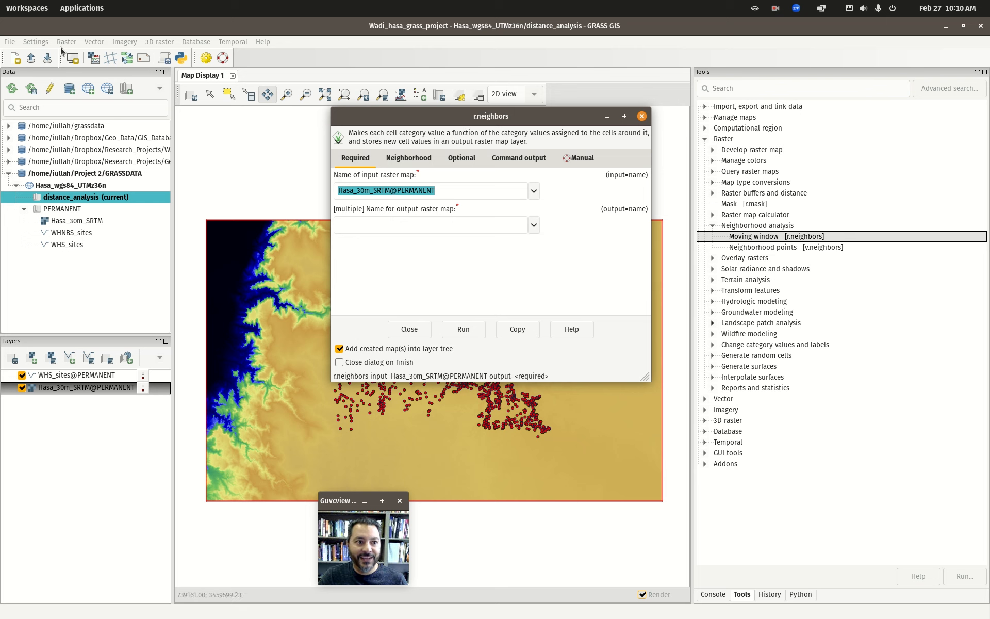
- Browse the available vector, imagery, 3D raster, database, file and temporal commands without launching any of them
left_click(90, 43)
mouse_move(135, 73)
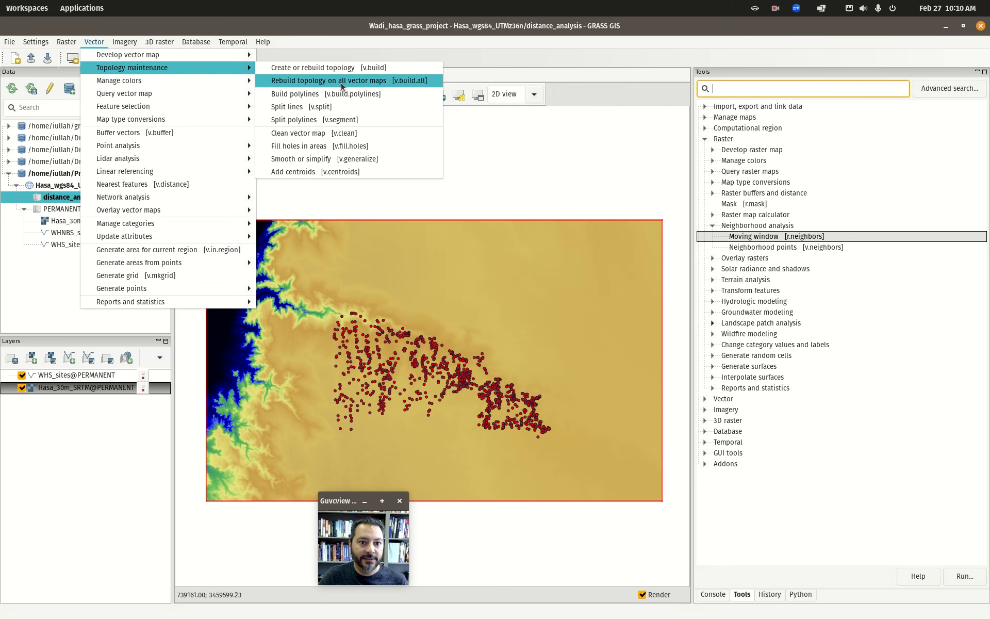
left_click(131, 44)
left_click(131, 44)
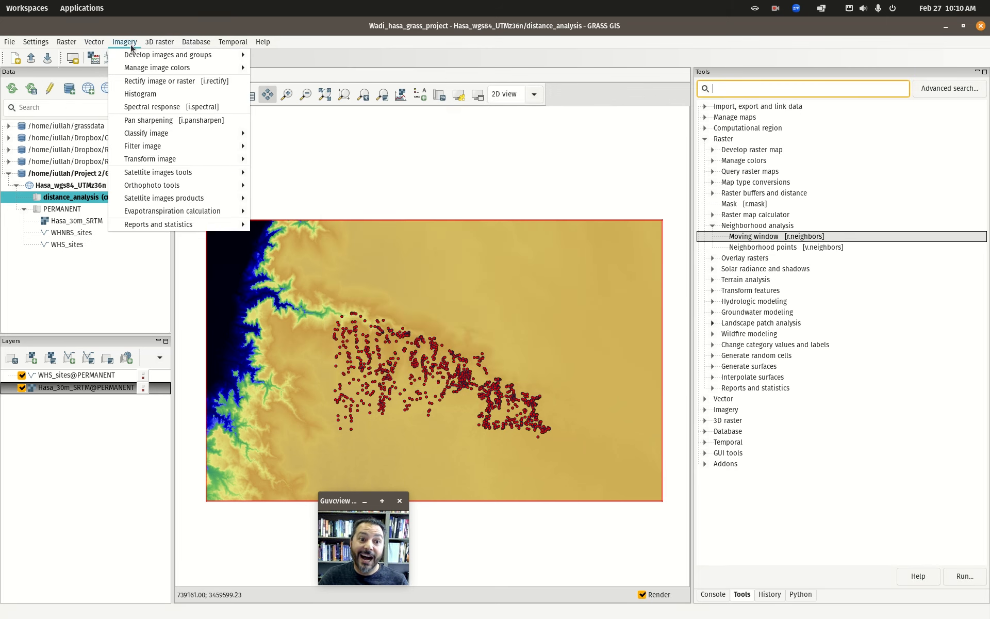
mouse_move(166, 41)
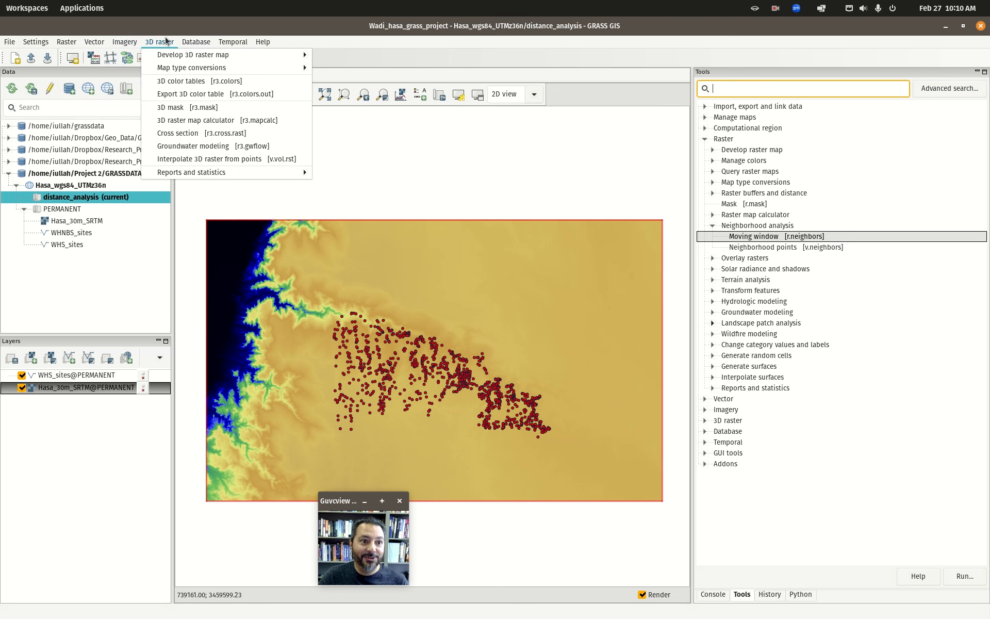
mouse_move(204, 67)
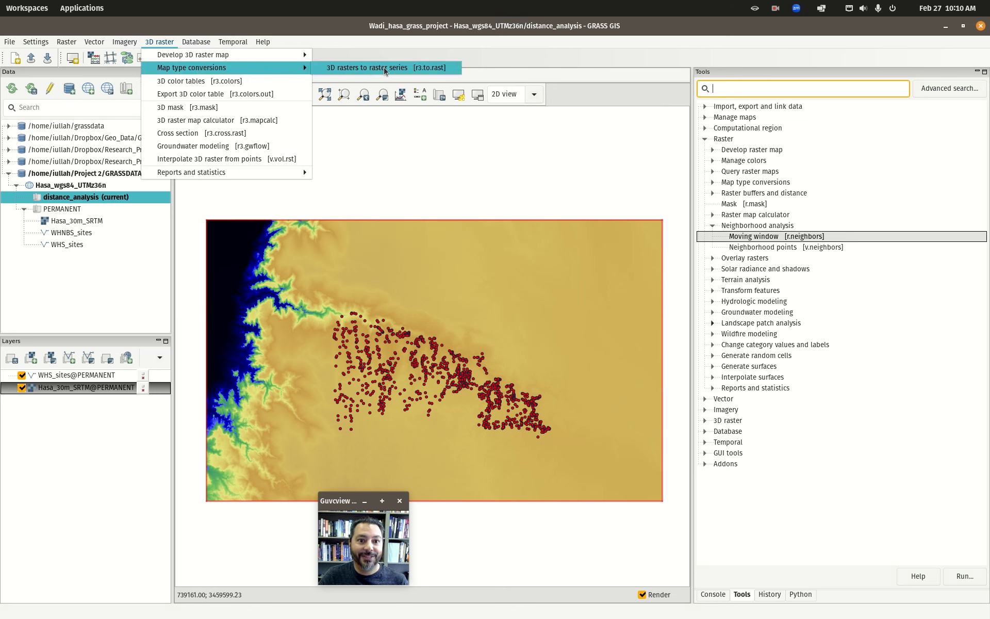
mouse_move(196, 42)
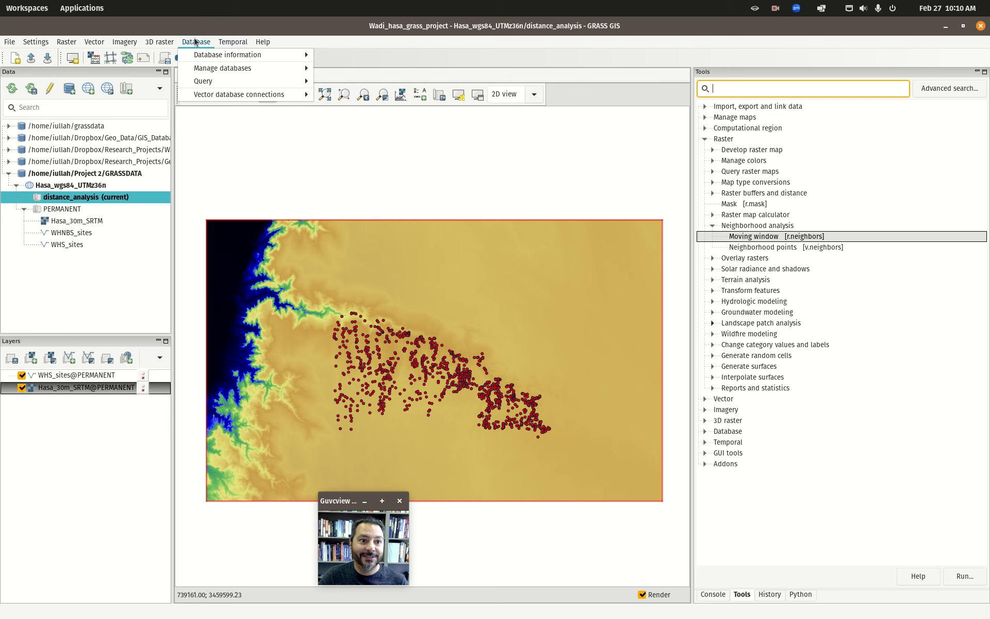
mouse_move(36, 42)
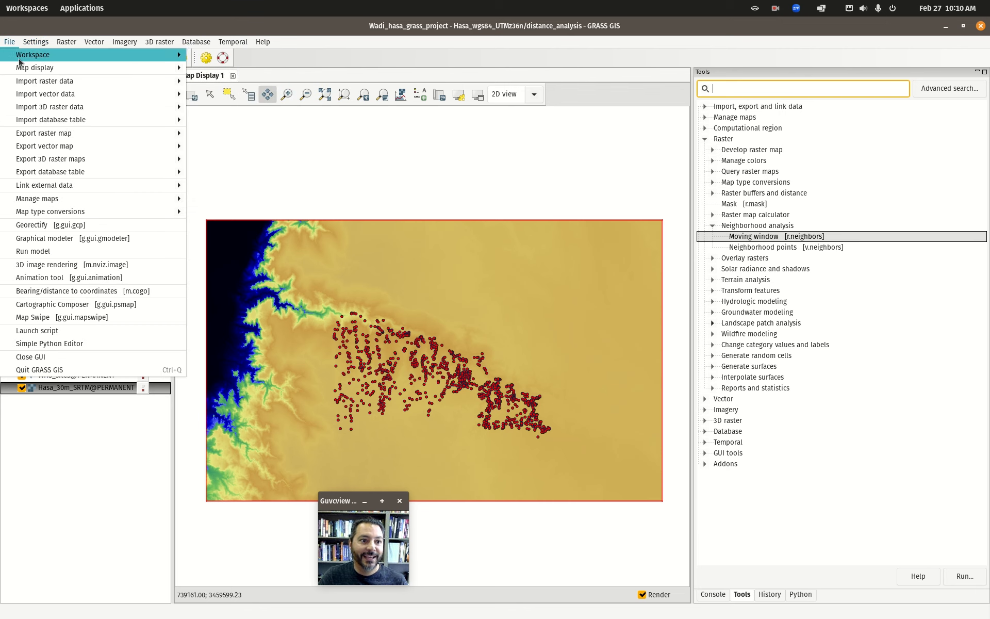
mouse_move(232, 45)
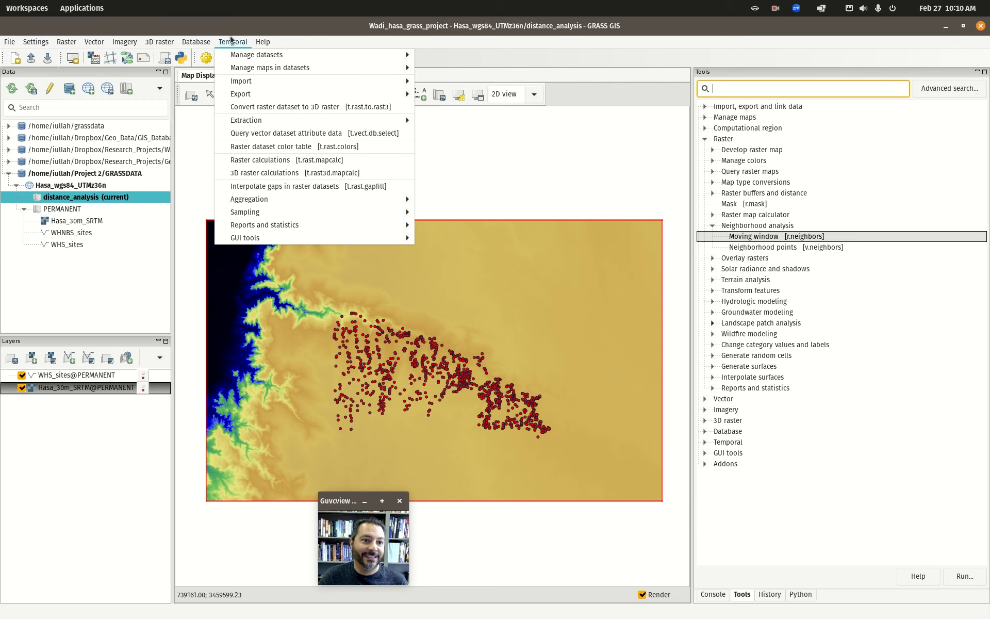
mouse_move(264, 41)
left_click(344, 31)
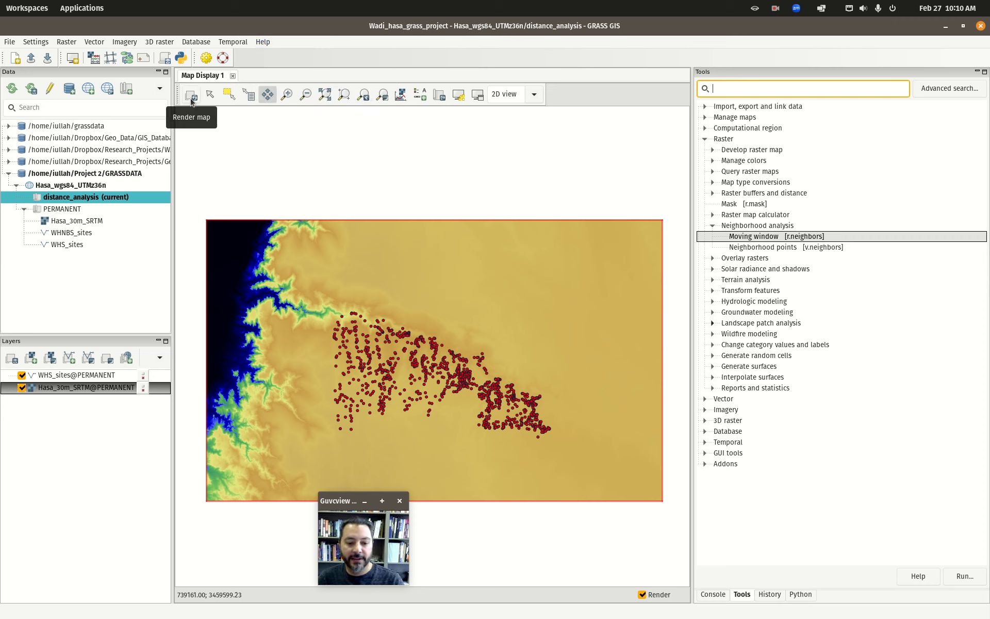
- Bring the hidden r.neighbors dialog back to the front, move it to the map's upper-left corner, and enlarge it
key("super")
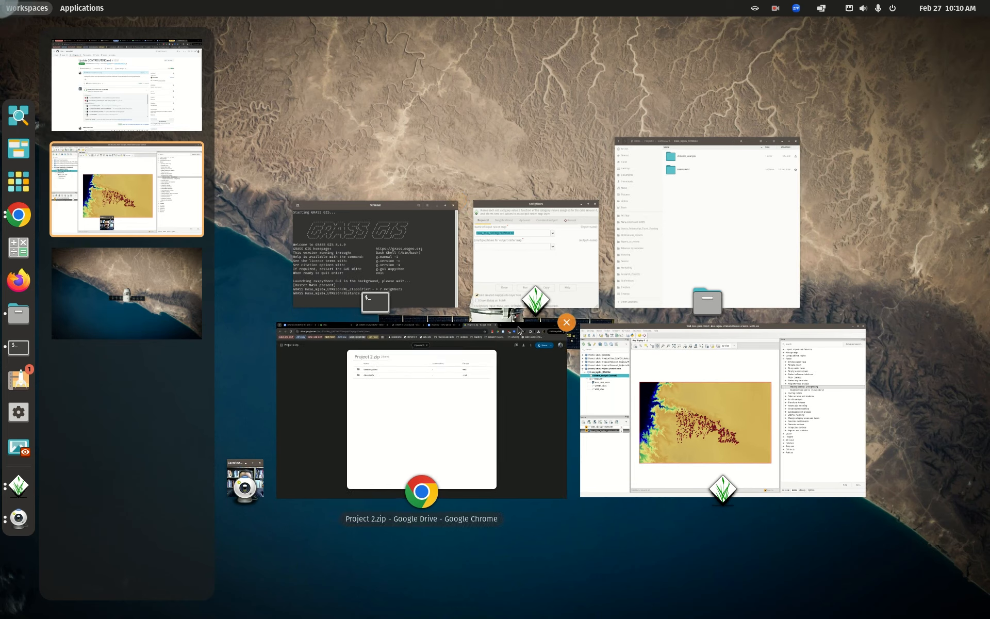
left_click(513, 281)
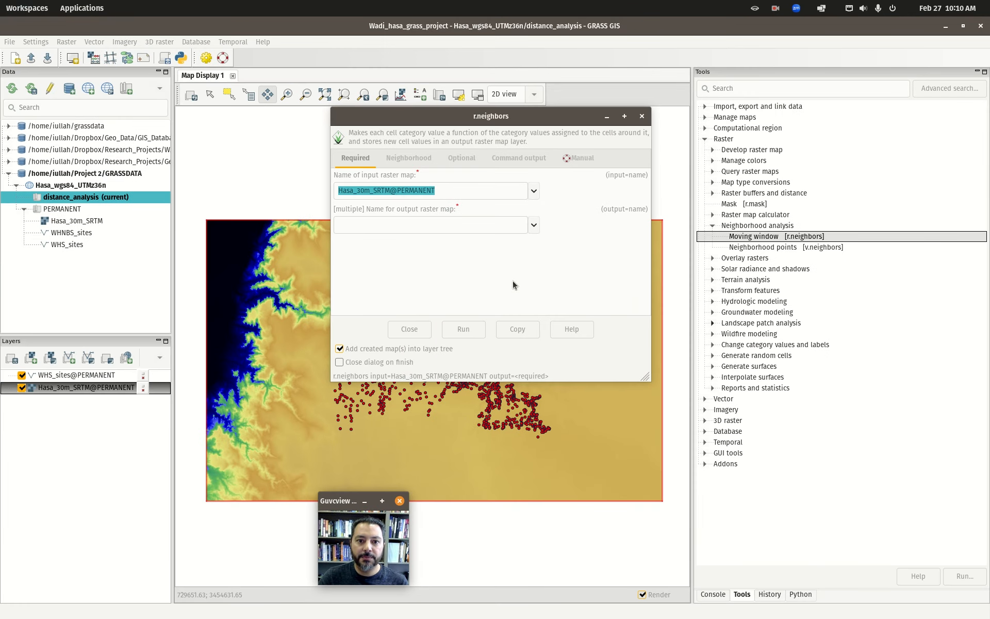
left_click_drag(445, 119, 290, 84)
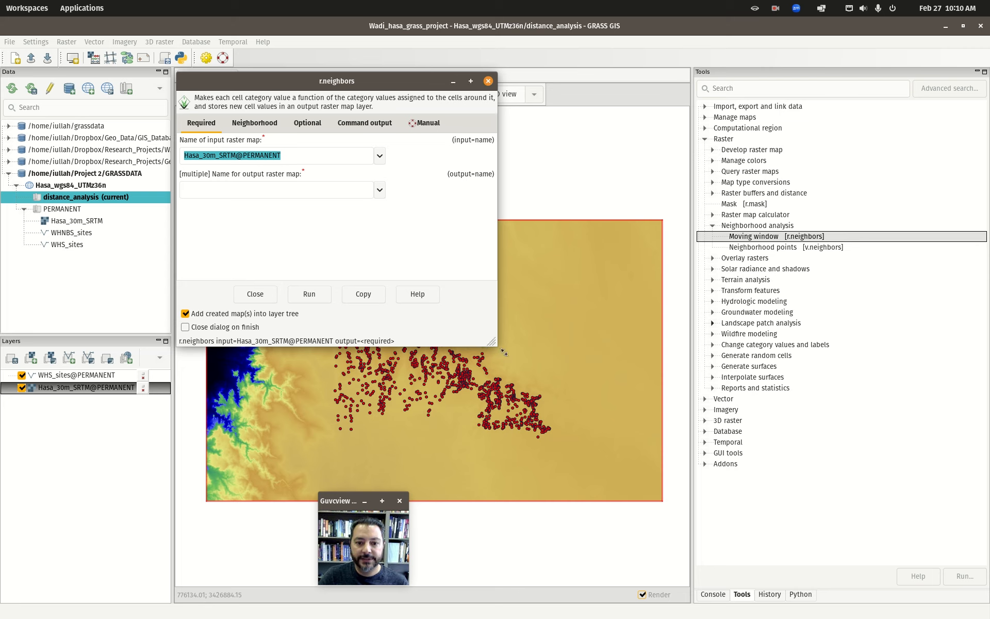
left_click_drag(484, 343, 784, 473)
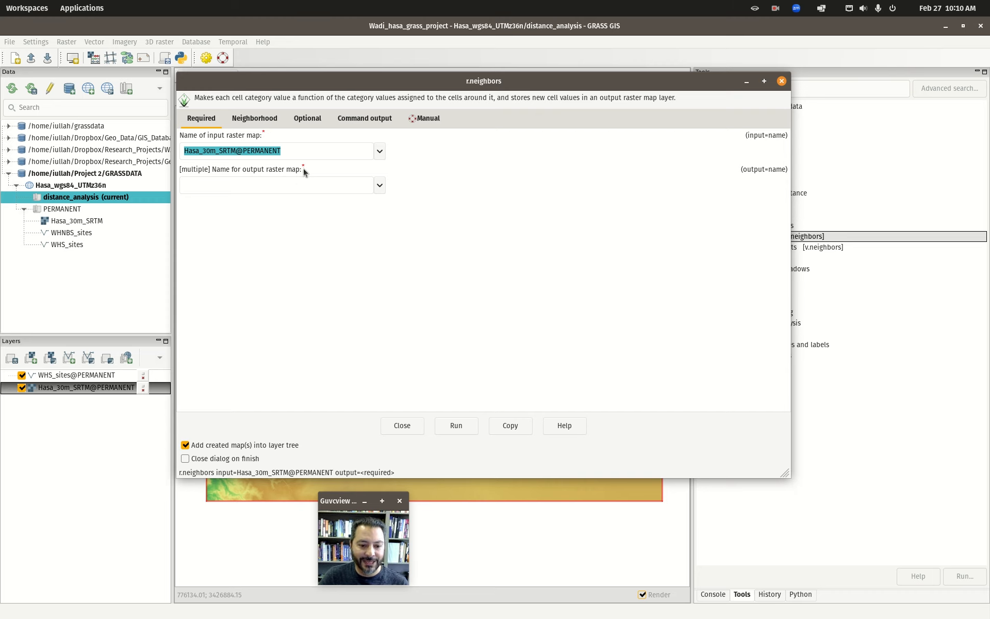
- Look through the required, optional and neighborhood parameters of r.neighbors, ending at the neighborhood size and operation settings
left_click(253, 118)
left_click(311, 119)
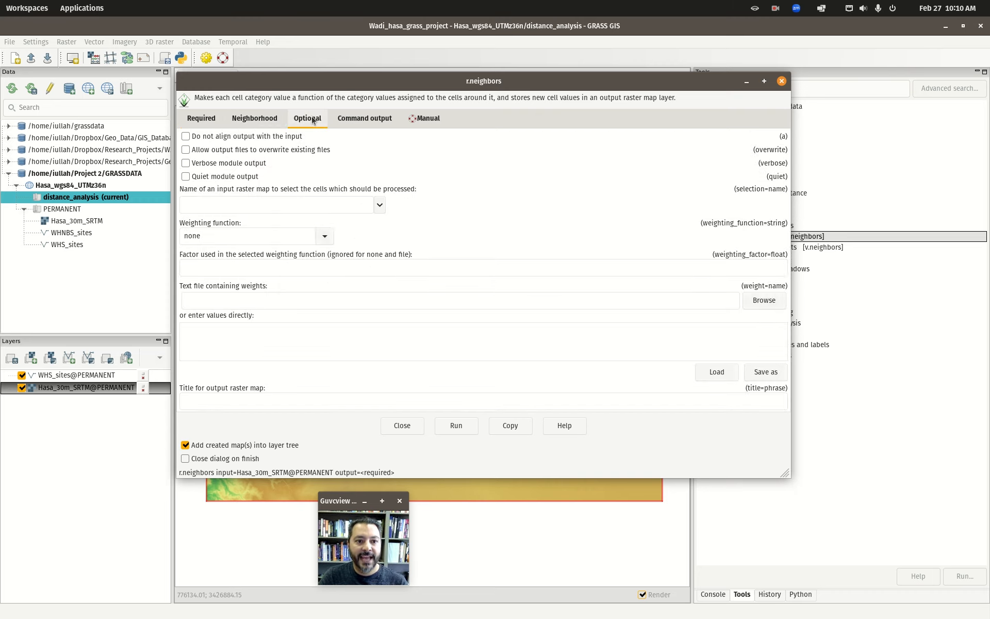
left_click(206, 119)
left_click(309, 118)
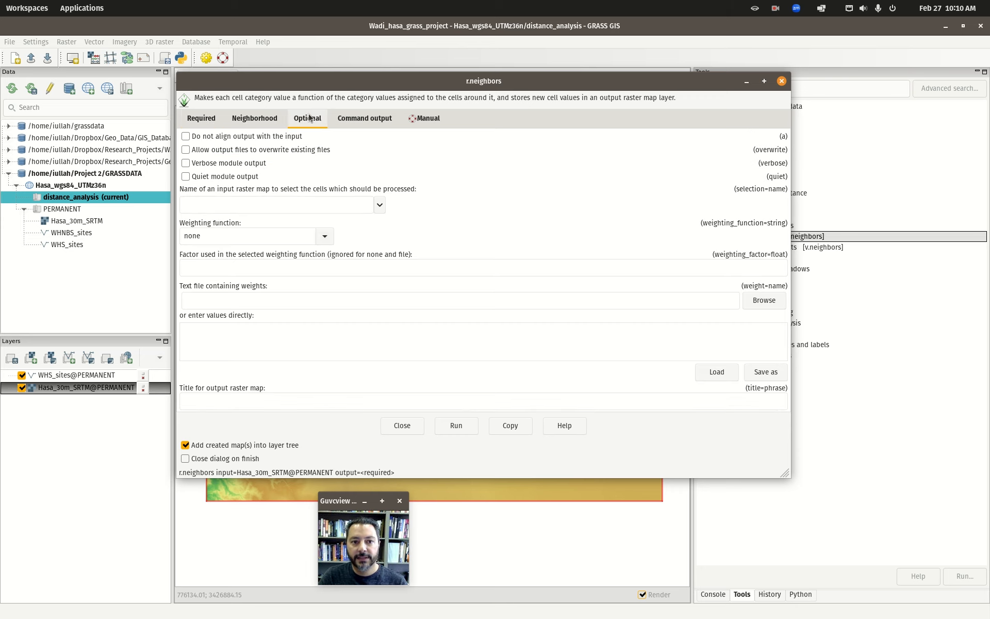
left_click(264, 118)
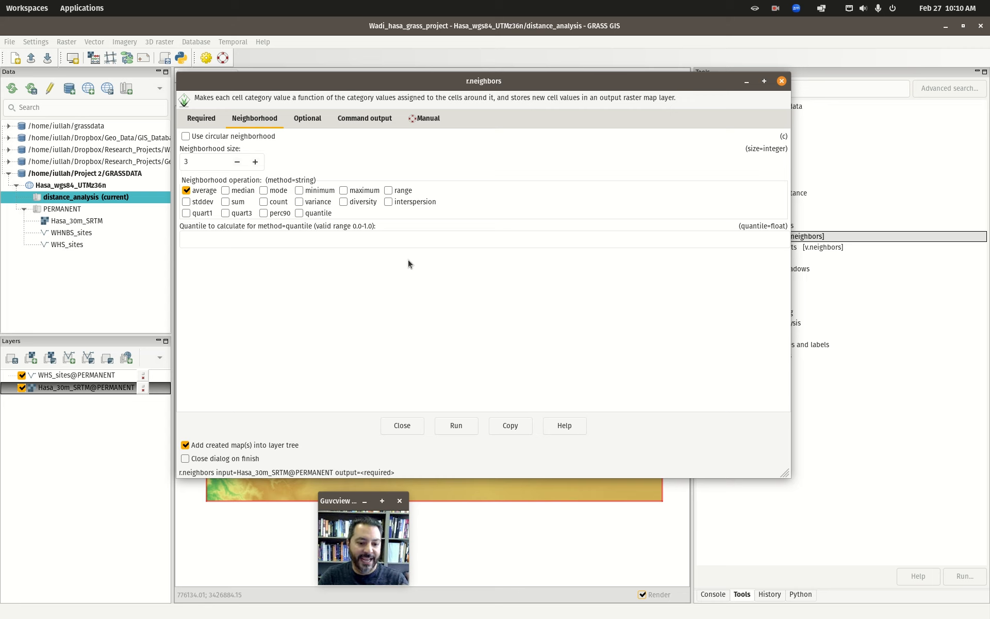
- Open the r.neighbors manual page inside the tool dialog, enlarge the dialog further, and read the synopsis, flags and parameters
left_click(415, 122)
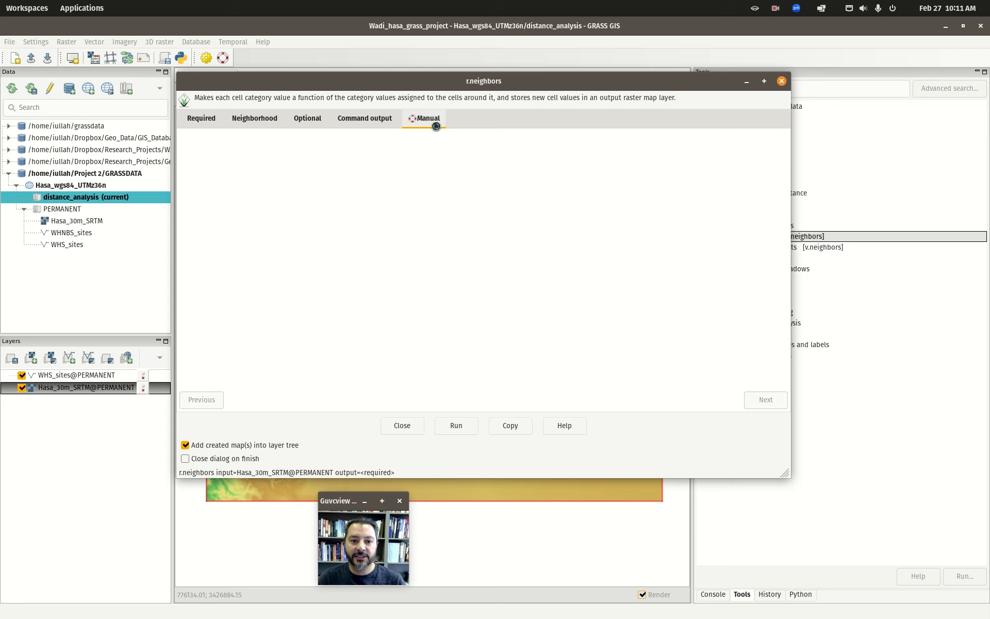
left_click_drag(785, 471, 870, 560)
scroll(309, 242, "down", 2)
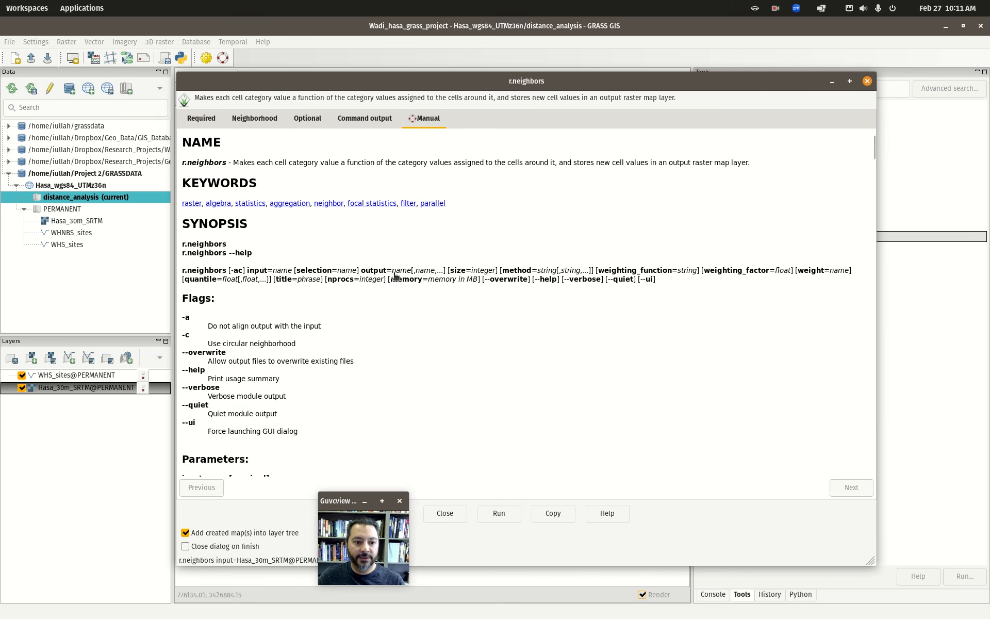
- Read the r.neighbors manual from the parameters through the description, options, operation methods, matrix weights, flags and notes to the performance section
scroll(221, 288, "down", 2)
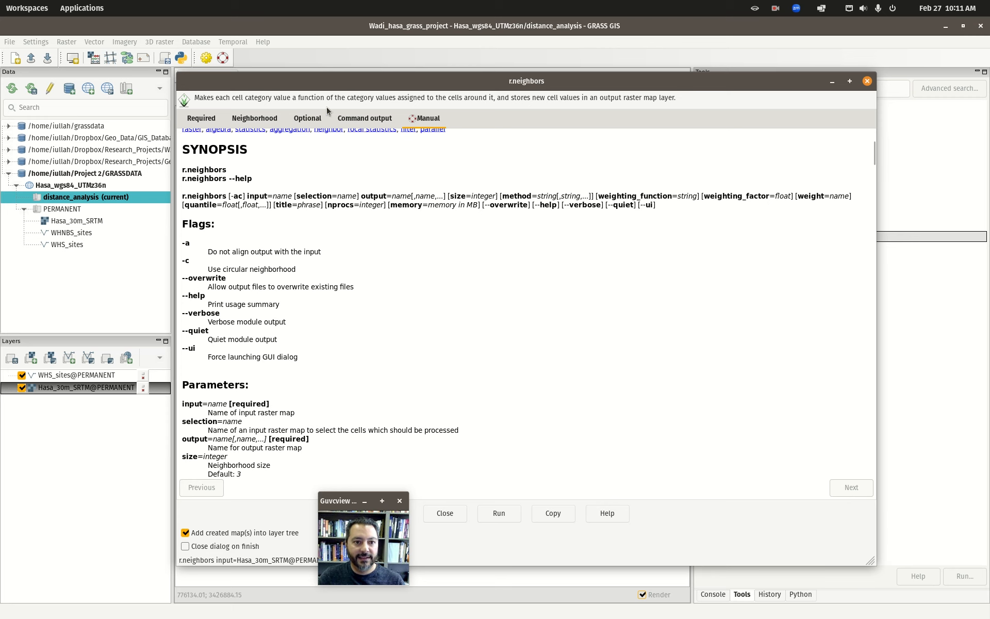
scroll(260, 322, "down", 4)
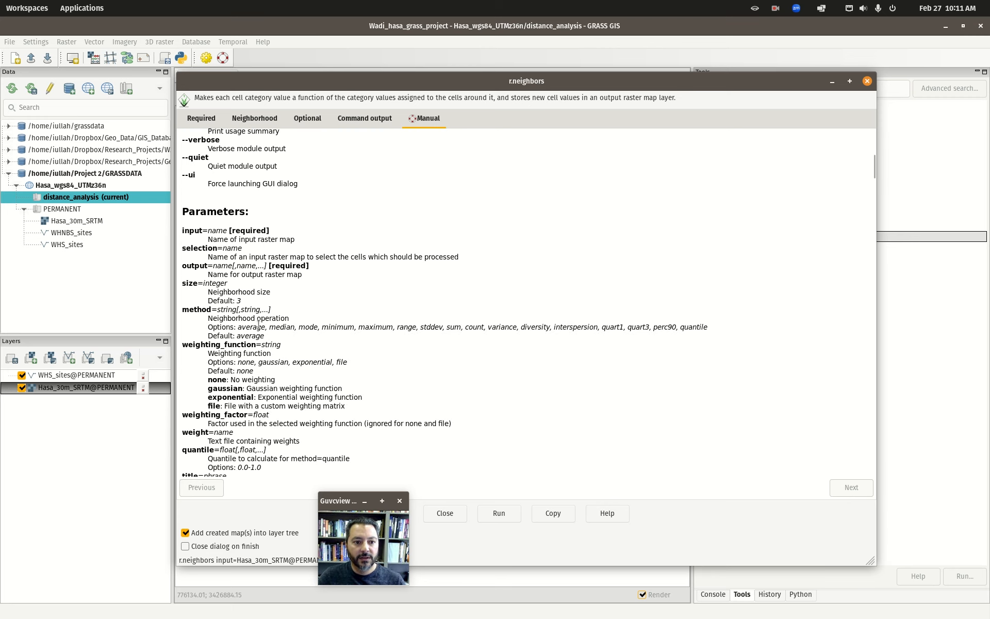
scroll(253, 350, "down", 8)
scroll(310, 289, "down", 5)
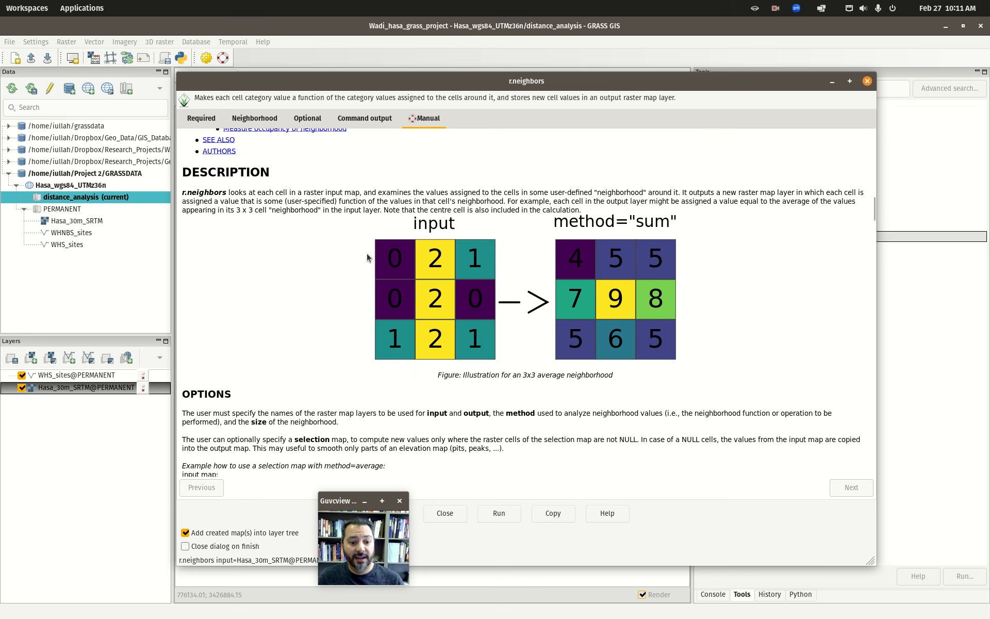
scroll(367, 253, "down", 10)
scroll(367, 252, "down", 6)
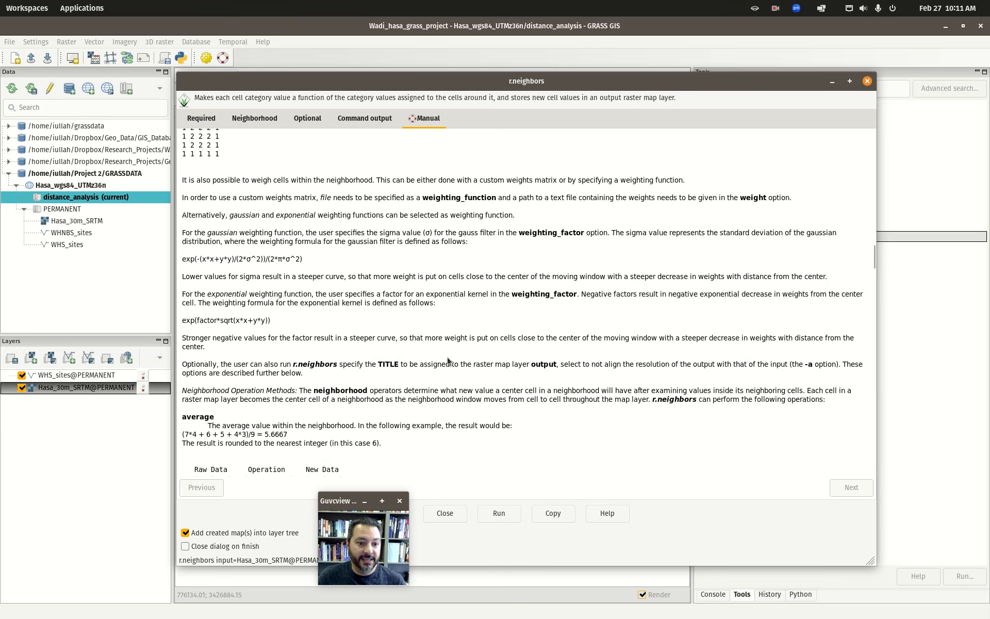
scroll(447, 357, "down", 12)
scroll(446, 356, "down", 7)
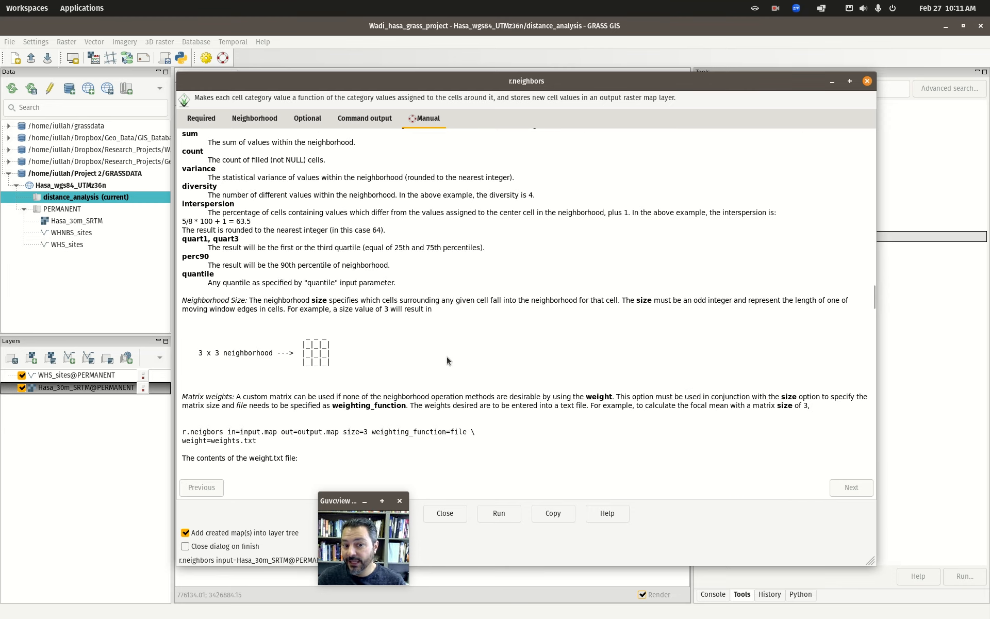
scroll(447, 356, "down", 12)
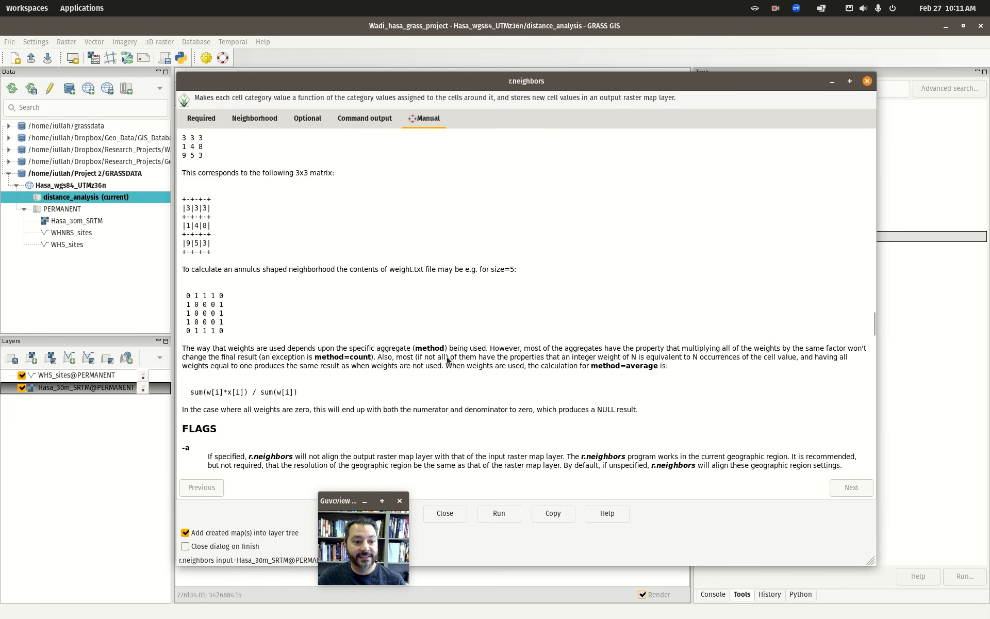
scroll(446, 357, "down", 10)
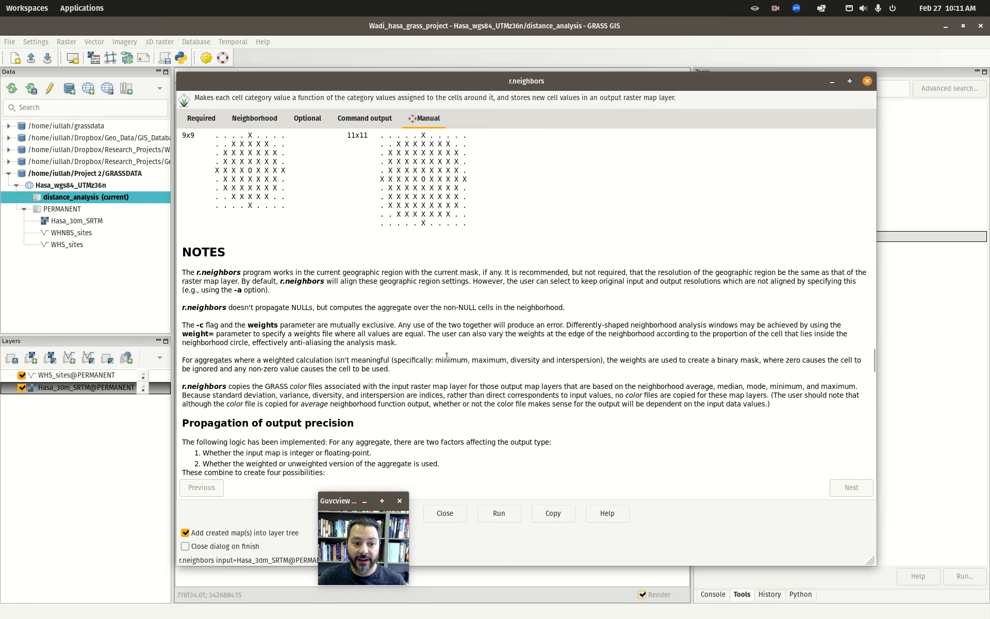
scroll(446, 357, "down", 13)
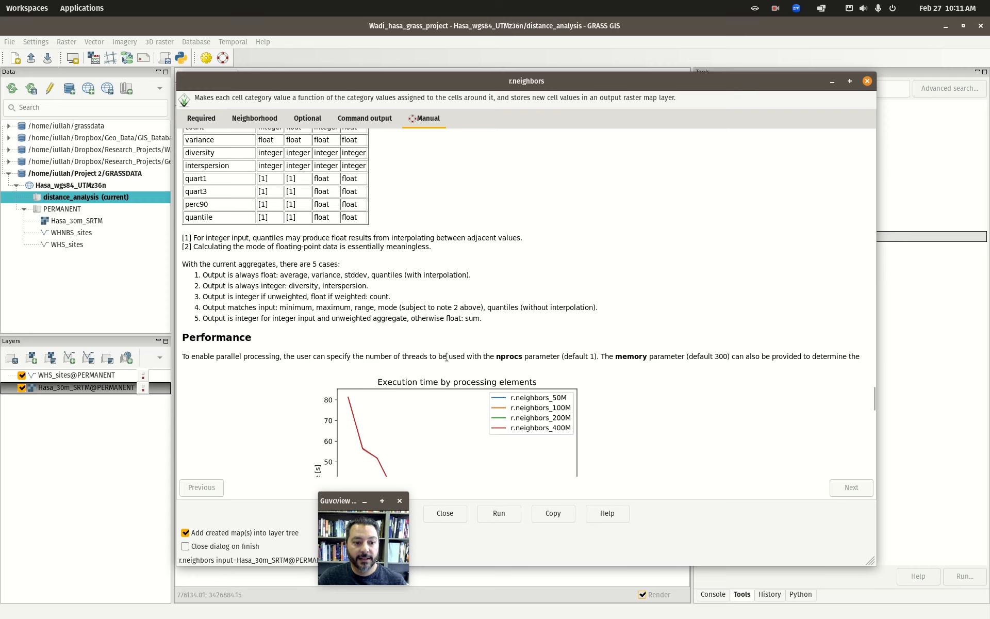
- Examine the manual's performance benchmarks, usage examples, related-tool links and source code section, ending back at the explanation of the flags
scroll(512, 346, "down", 10)
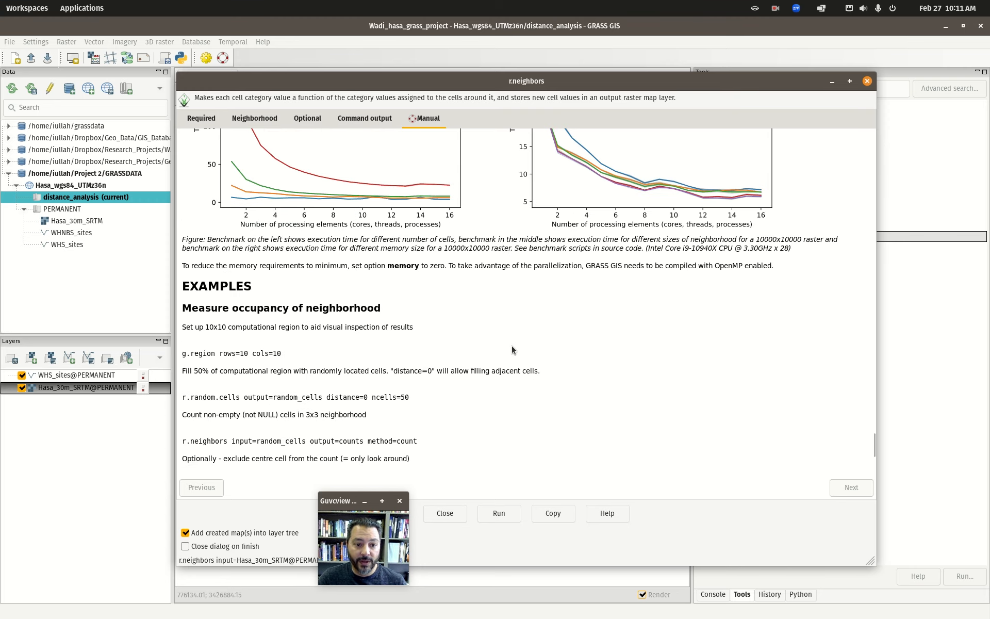
scroll(511, 346, "up", 3)
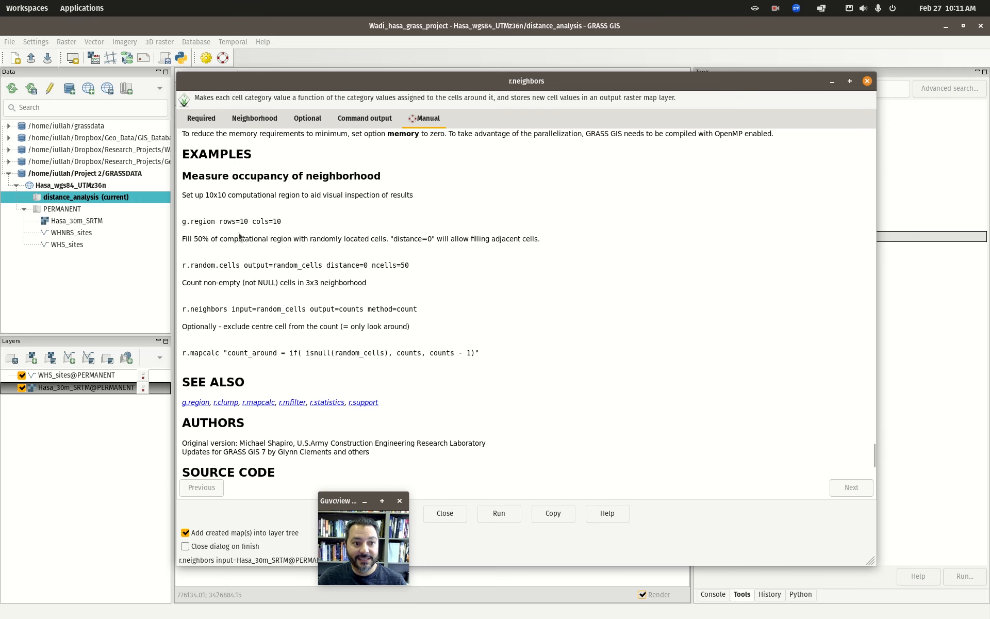
scroll(505, 340, "up", 1)
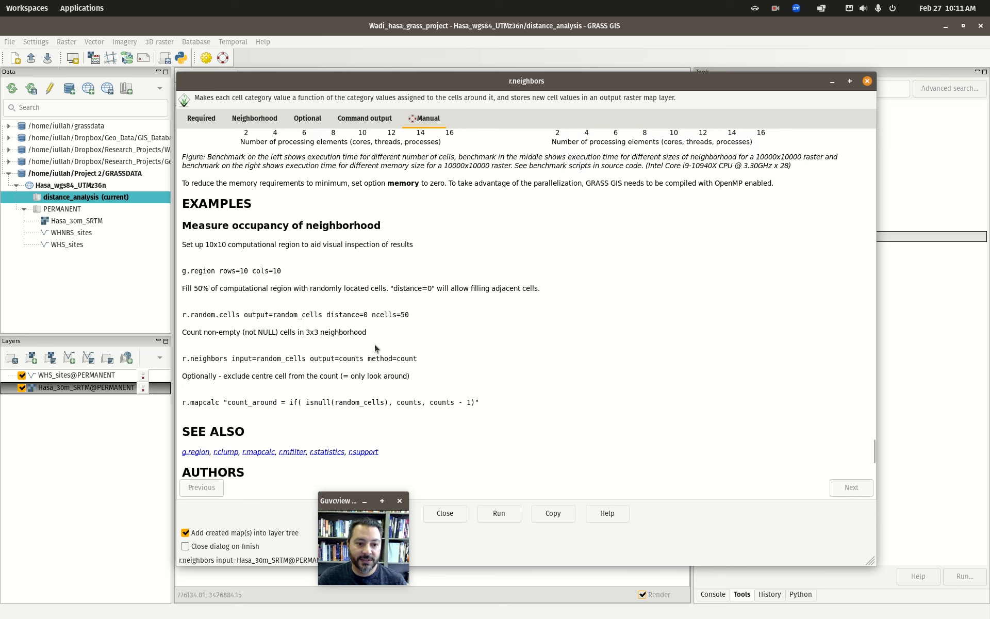
scroll(374, 345, "down", 2)
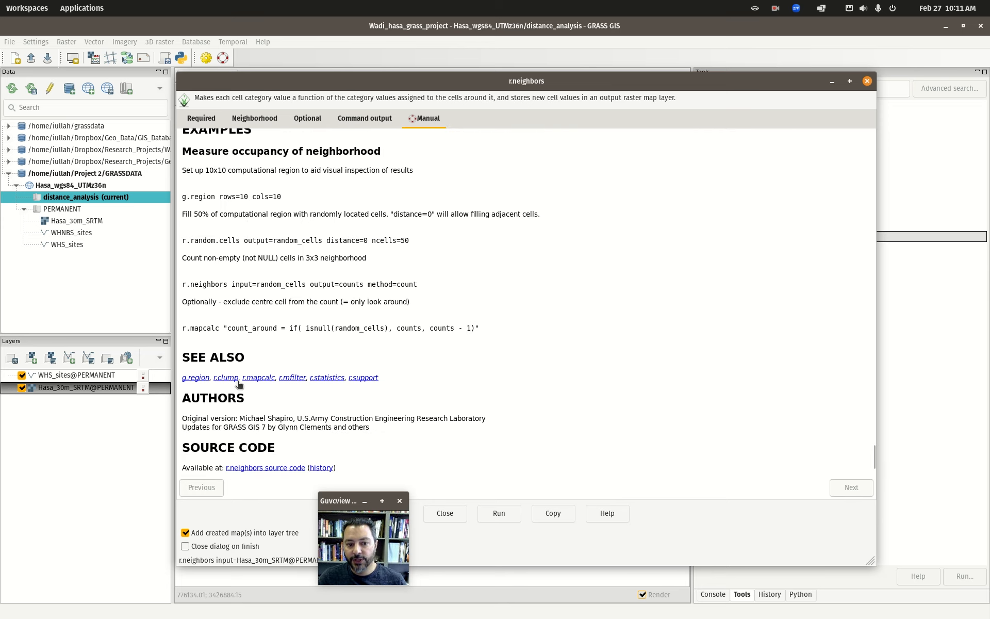
scroll(328, 392, "down", 2)
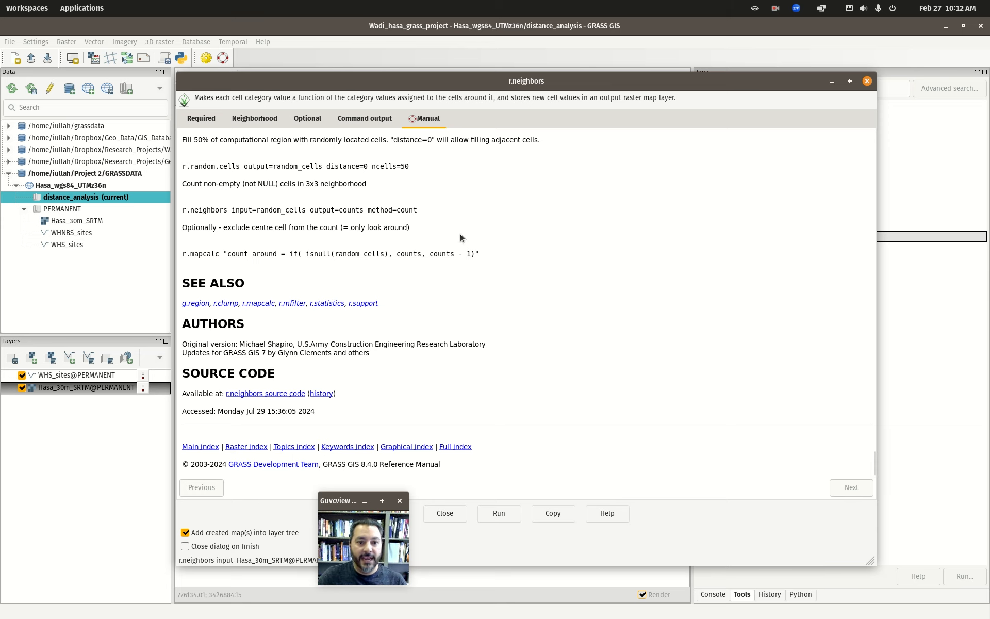
scroll(484, 367, "up", 10)
scroll(481, 373, "up", 15)
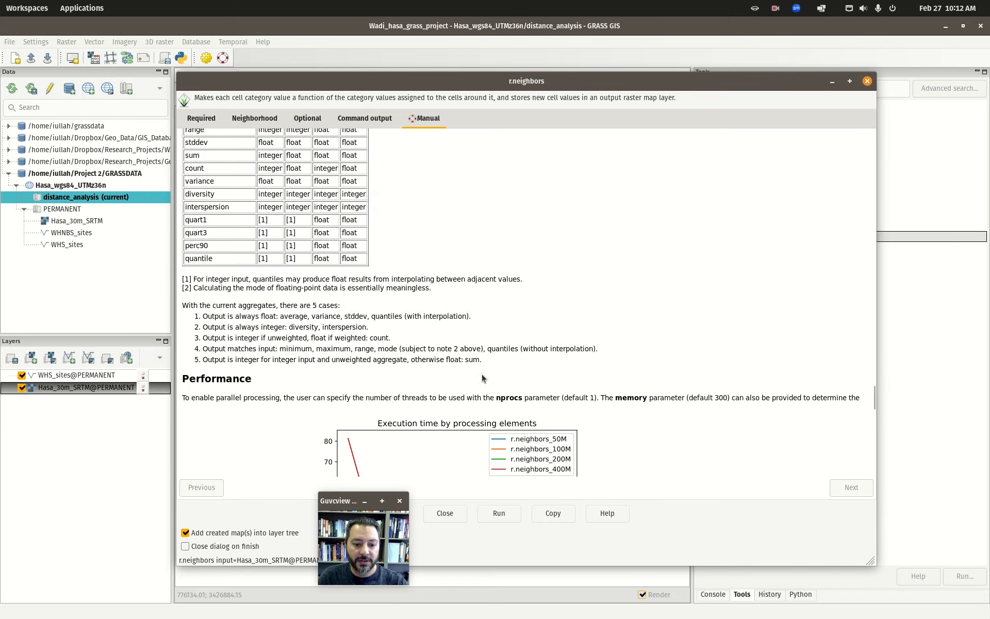
scroll(486, 367, "up", 5)
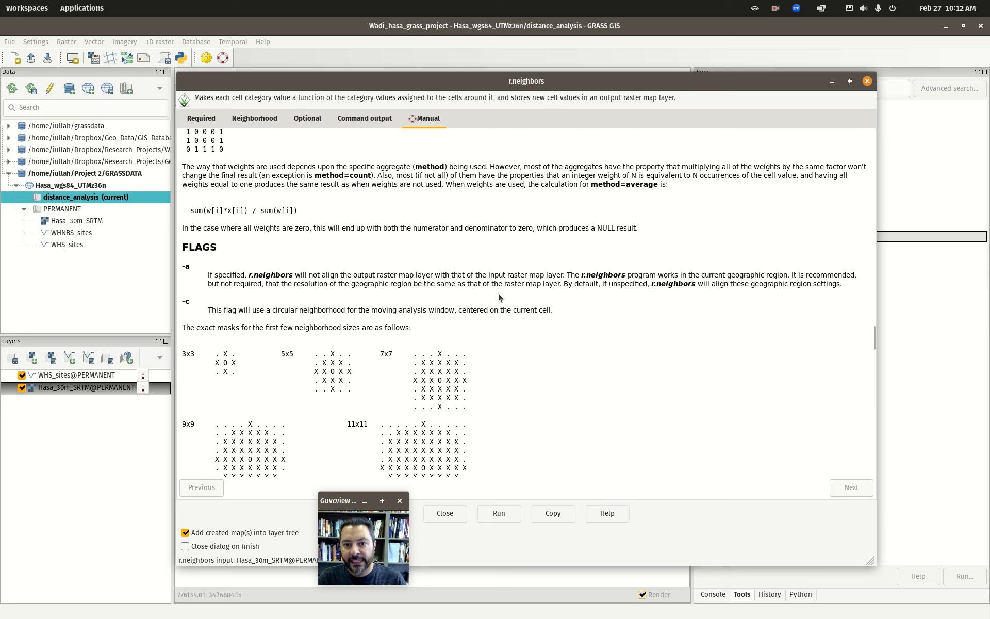
- Uncover the command preview by moving the webcam window, return to the required parameters, and shift the r.neighbors dialog aside to view the map
left_click_drag(340, 501, 66, 477)
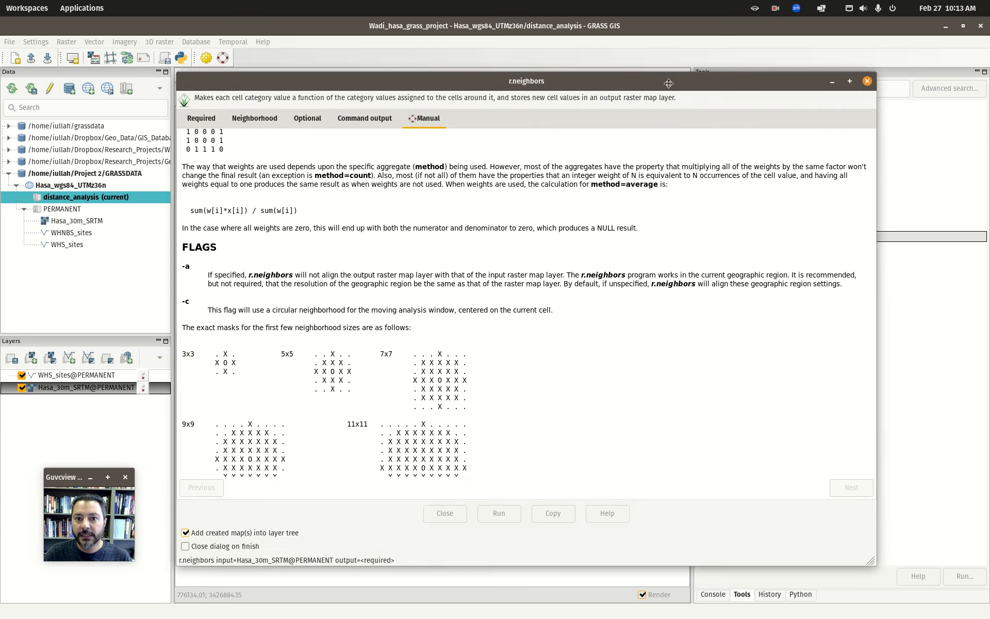
left_click_drag(675, 83, 685, 56)
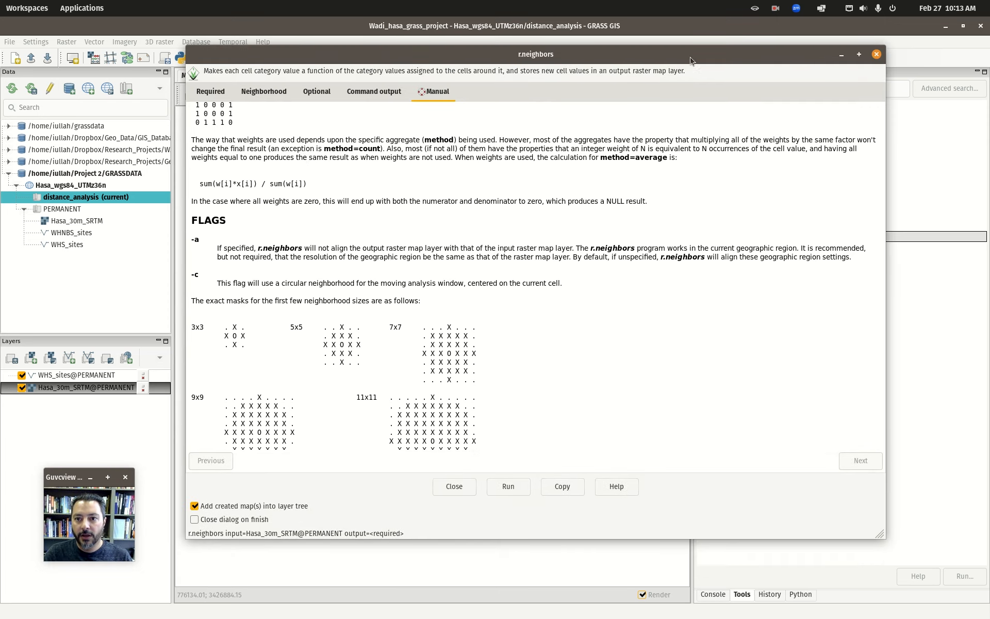
left_click(219, 95)
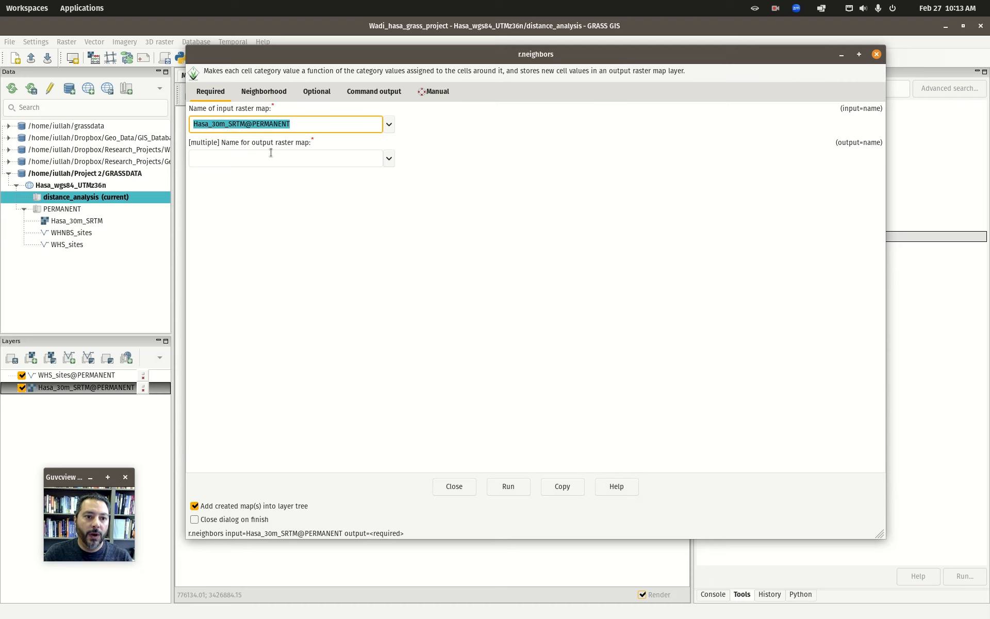
left_click_drag(551, 51, 581, 84)
left_click_drag(483, 84, 662, 89)
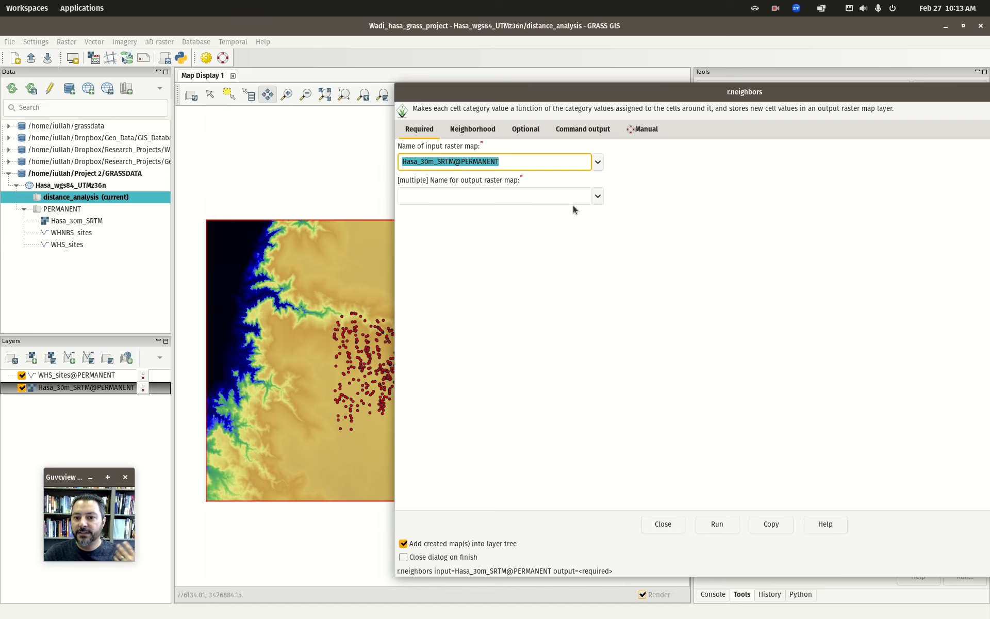
left_click_drag(637, 92, 431, 88)
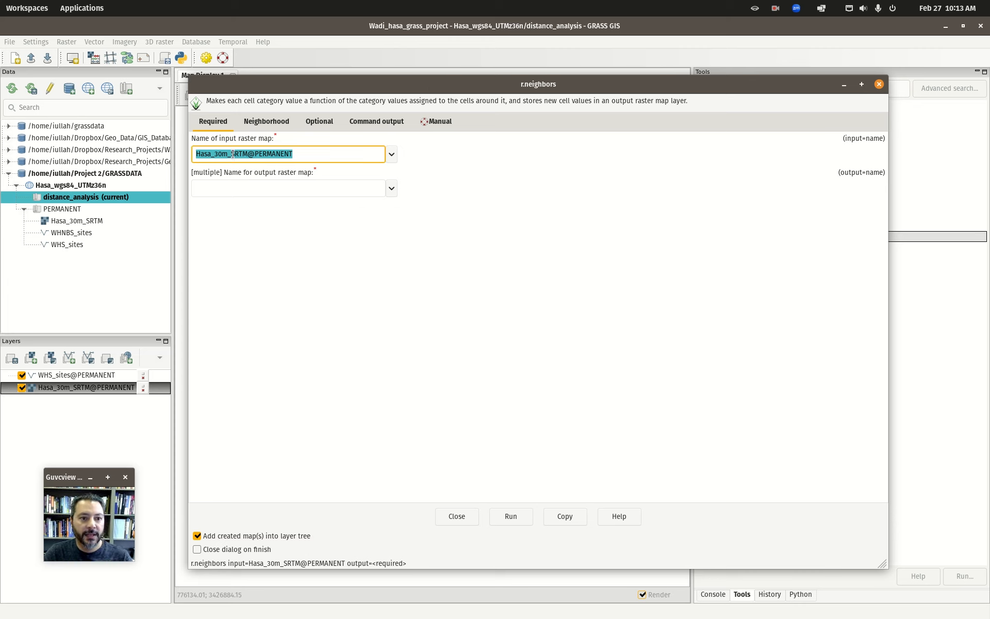
- Choose Hasa_30m_SRTM from the PERMANENT mapset as the input raster and name the output raster Hasa_low_pass_filter_120m
left_click(211, 121)
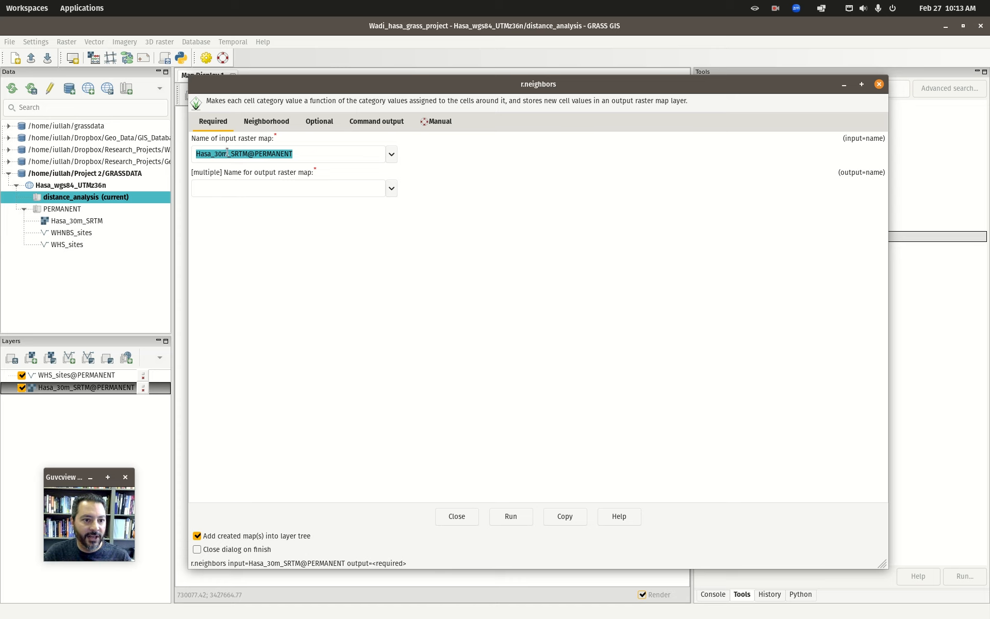
left_click(391, 154)
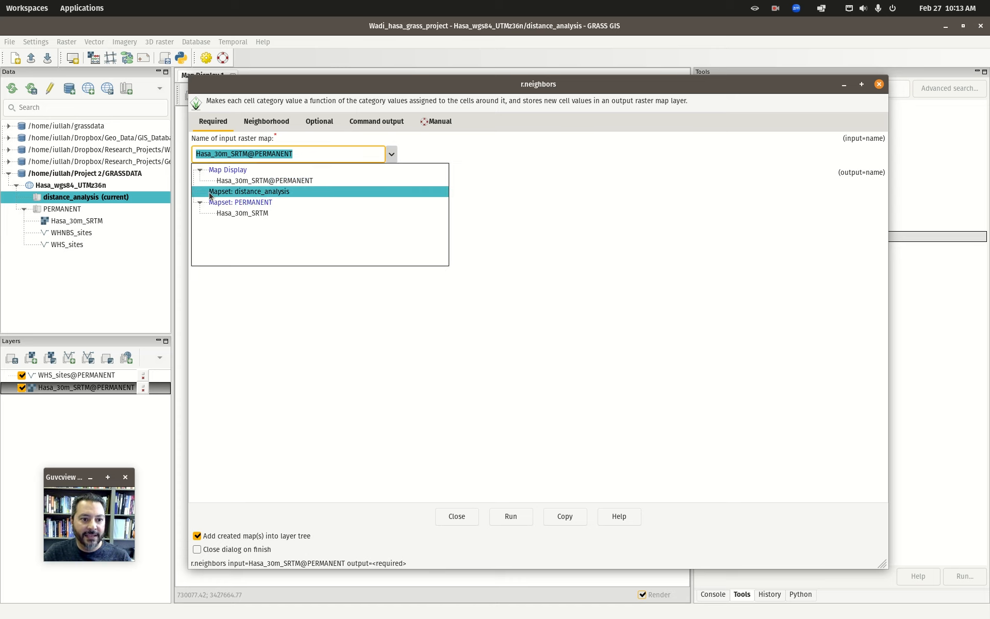
left_click(250, 214)
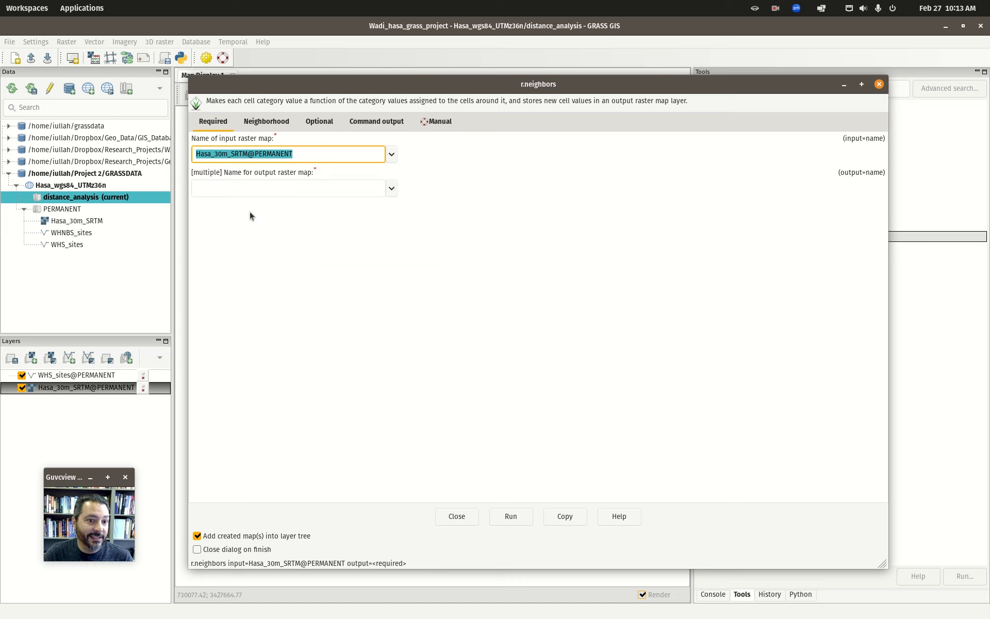
left_click(314, 186)
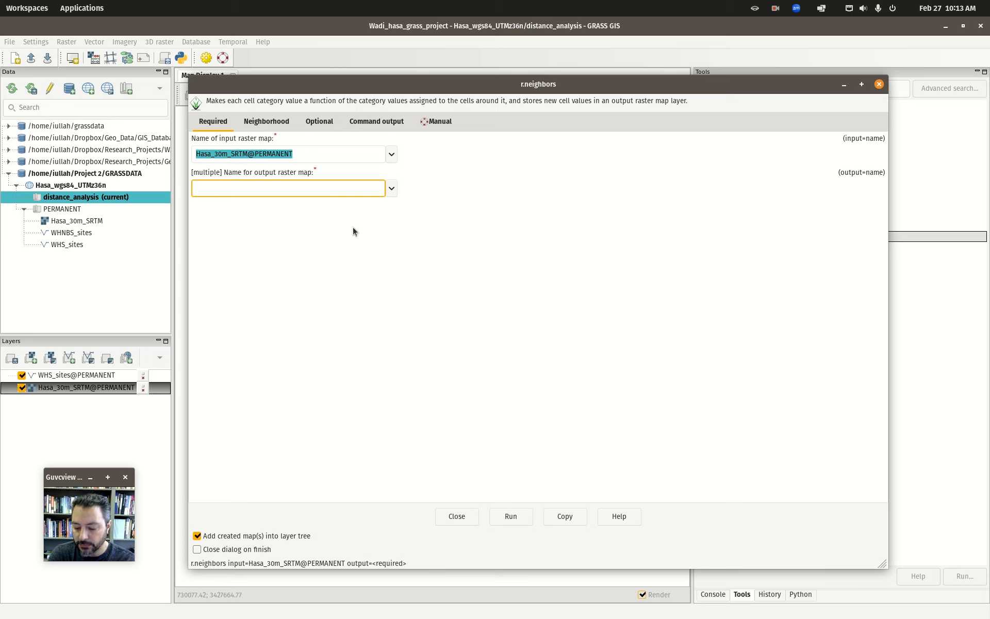
type("Hasa_low_pass_filter_120m")
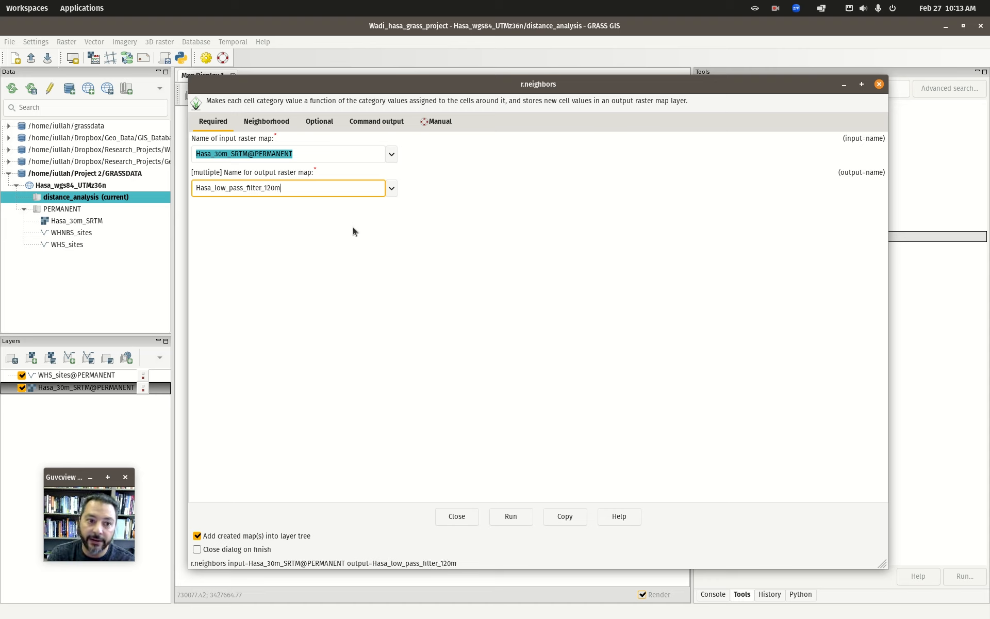
- Set the neighborhood size to 4 and keep average as the only neighborhood operation
left_click(271, 126)
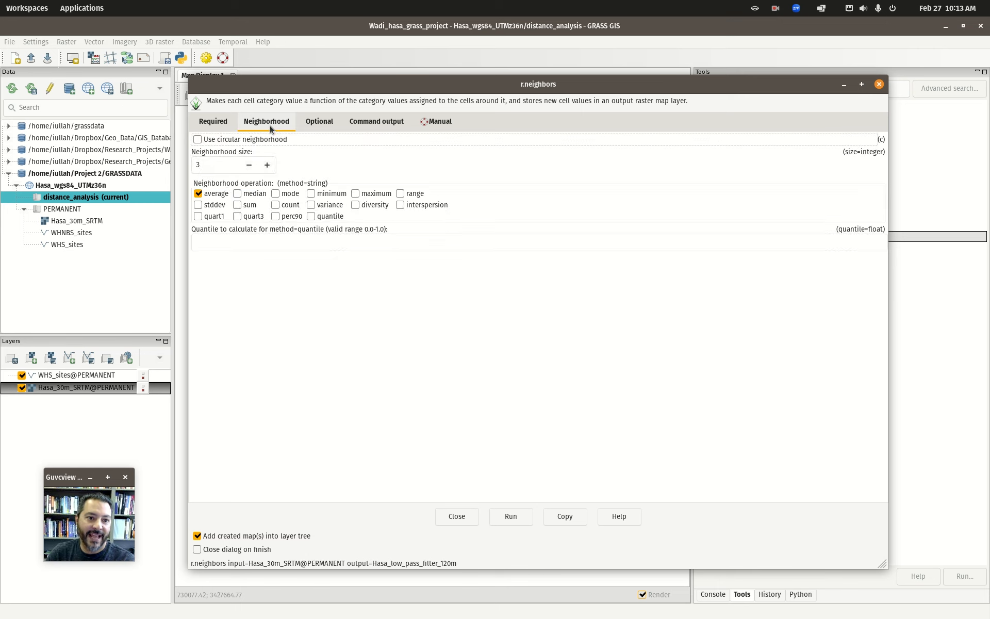
left_click(264, 125)
left_click(208, 164)
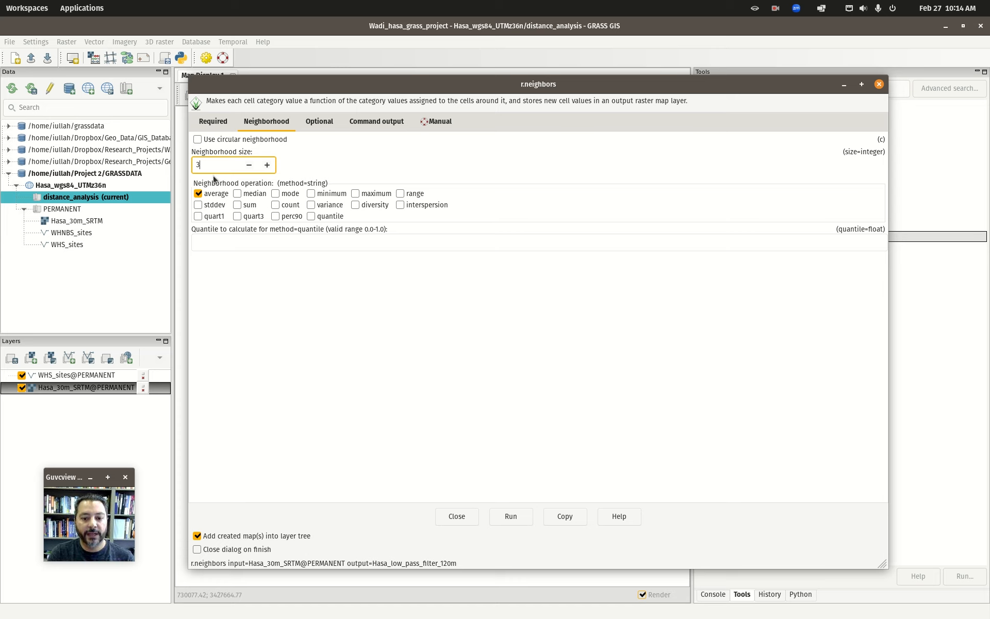
key("BackSpace")
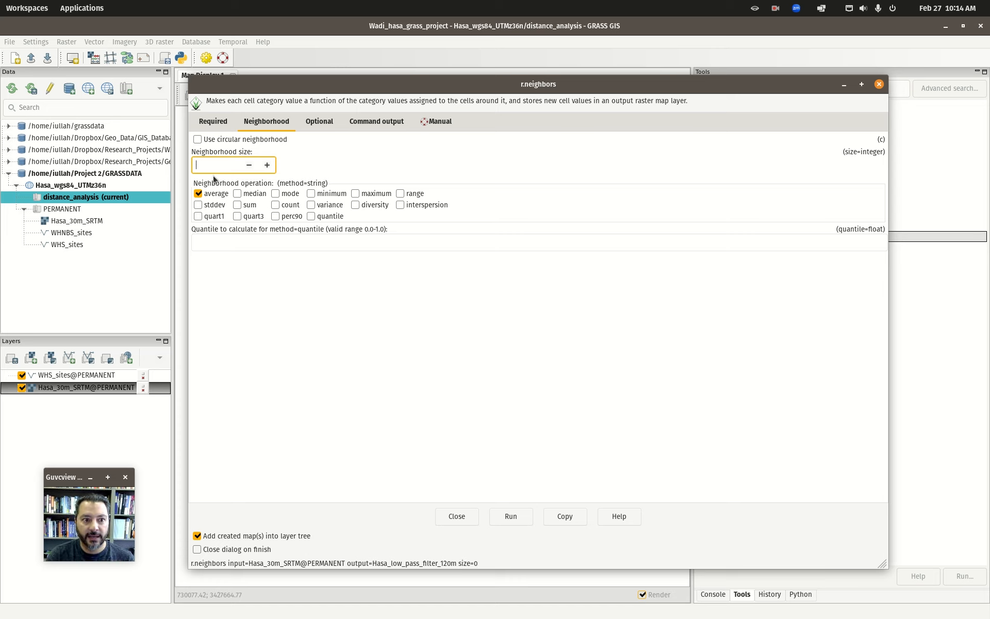
type("4")
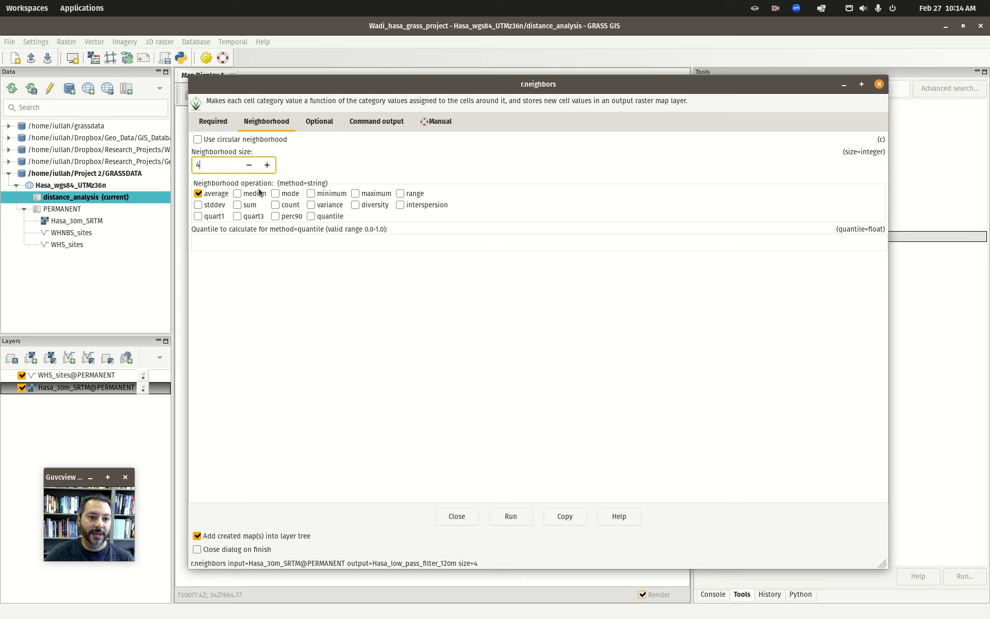
left_click(215, 195)
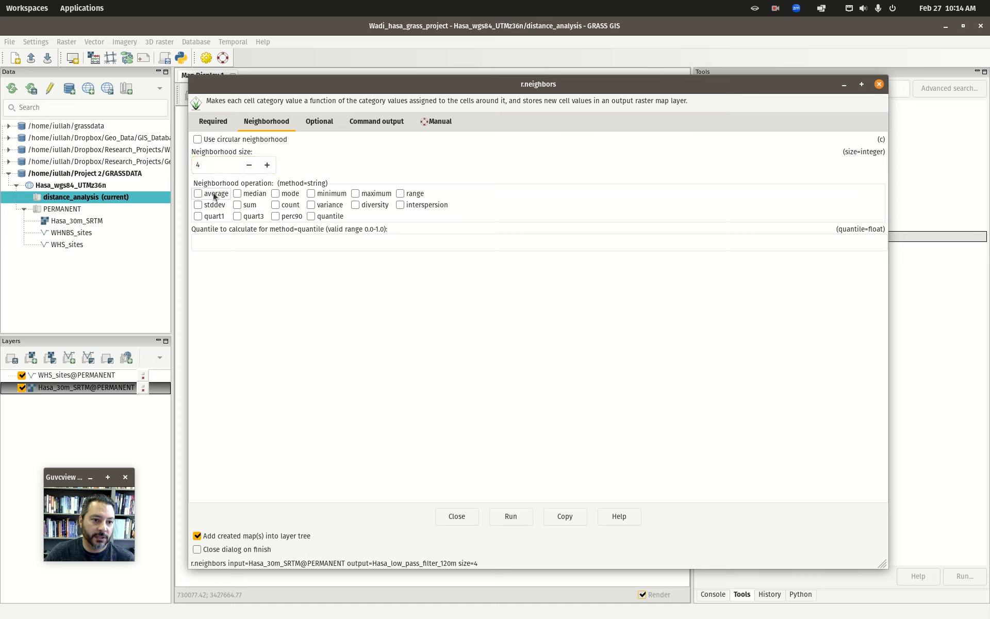
left_click(214, 195)
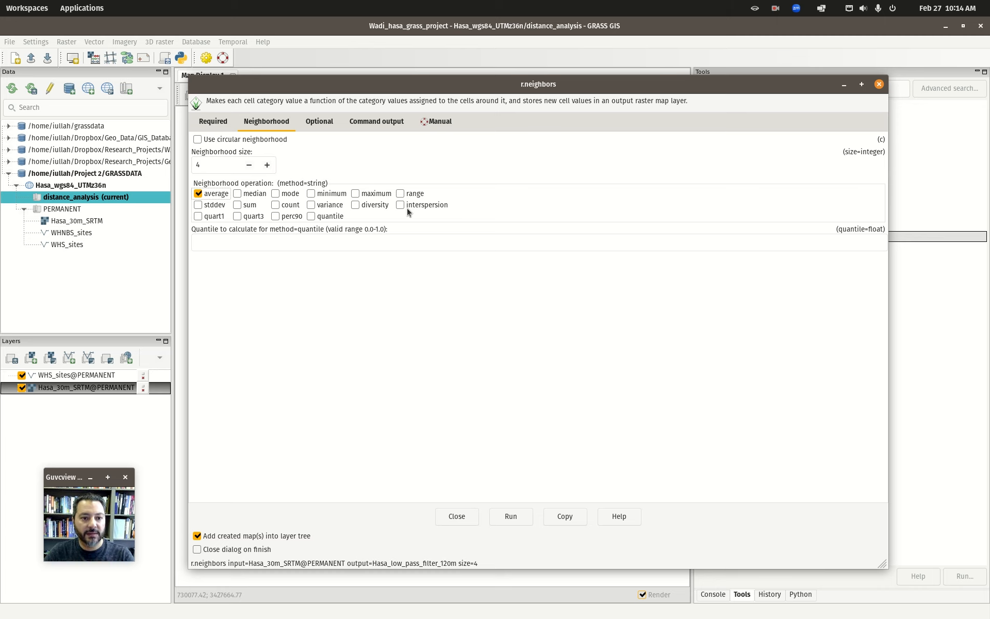
- Set the maximum memory to 3000 MB in the optional parameters and try to run r.neighbors
left_click(311, 122)
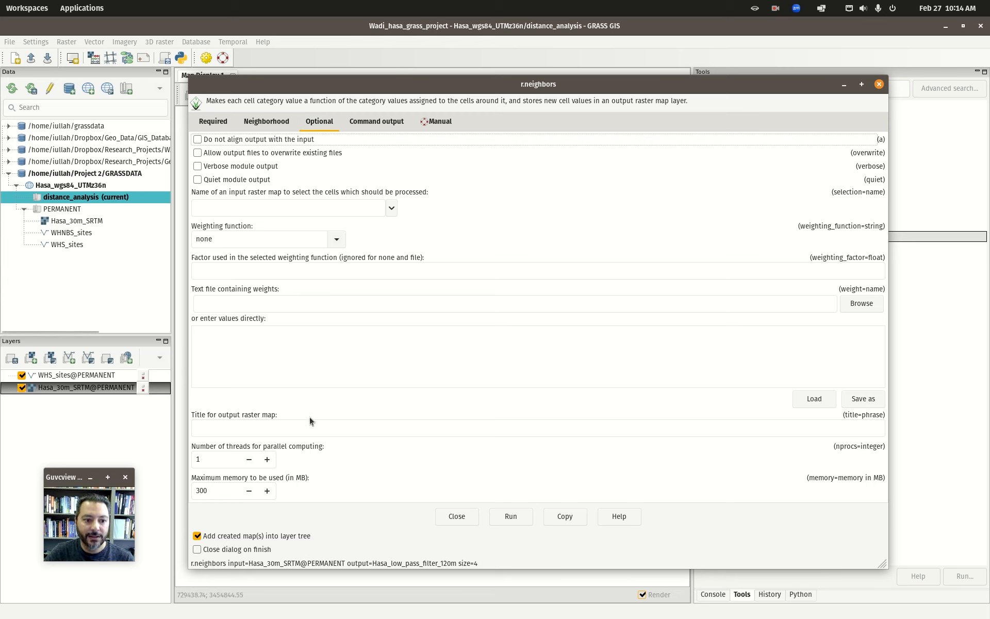
left_click(225, 490)
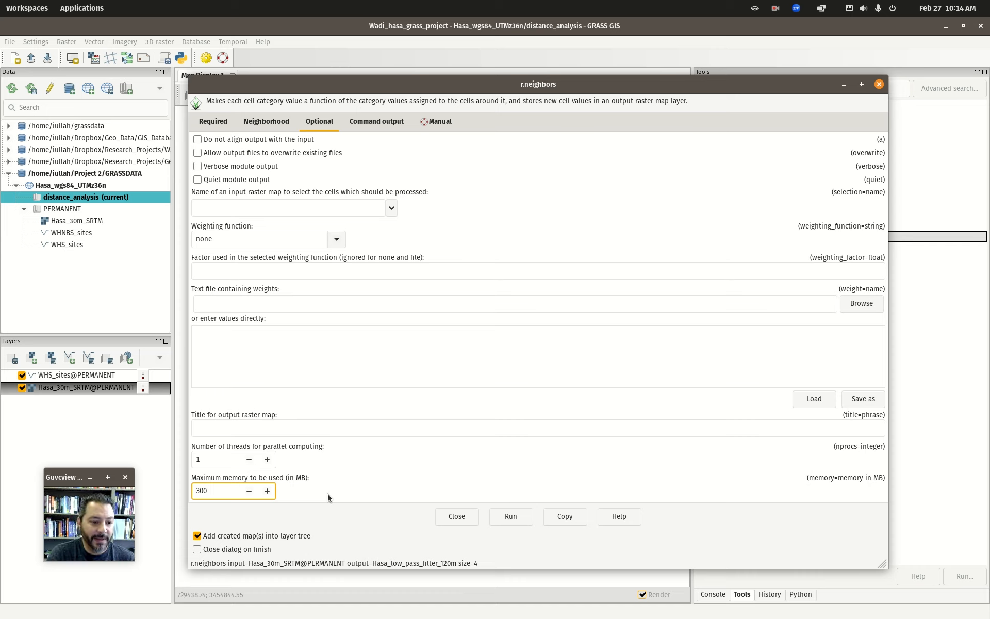
type("0")
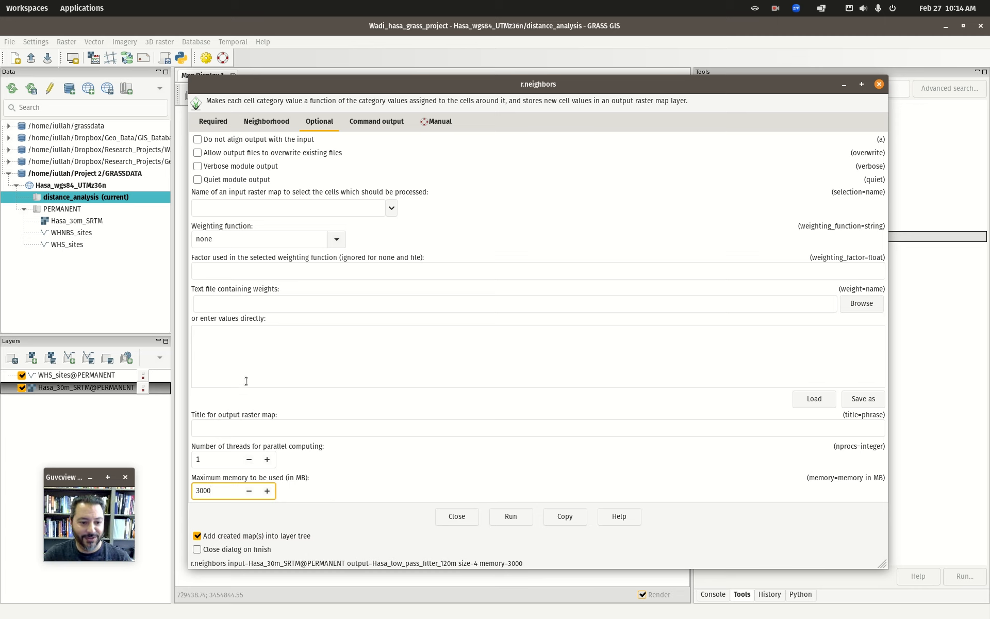
left_click(510, 516)
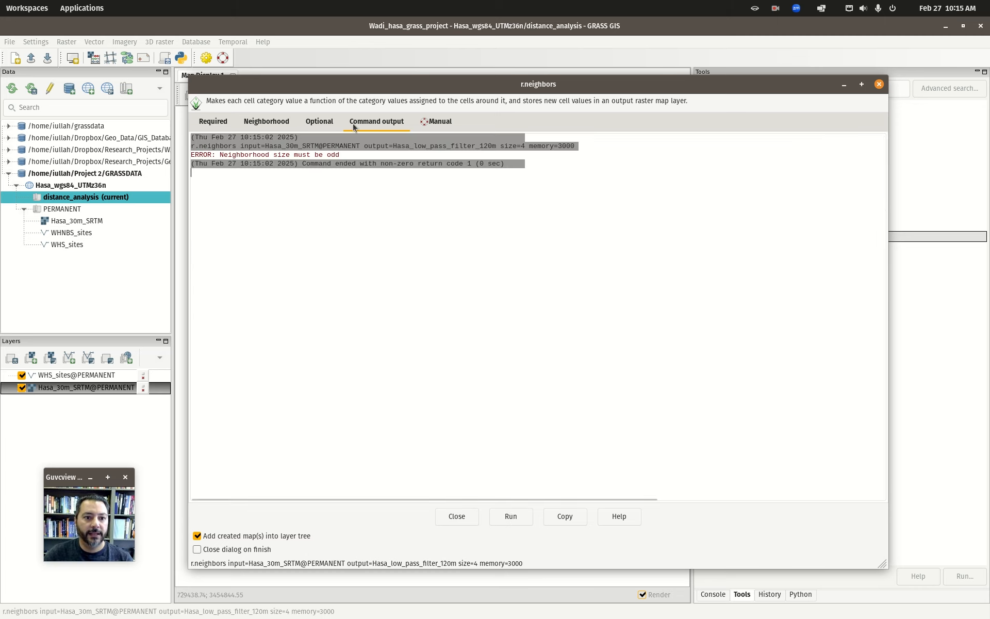
- Set the neighborhood size to 5 and rename the output raster Hasa_low_pass_filter_150m
left_click(264, 123)
left_click(267, 165)
left_click(213, 121)
left_click(298, 183)
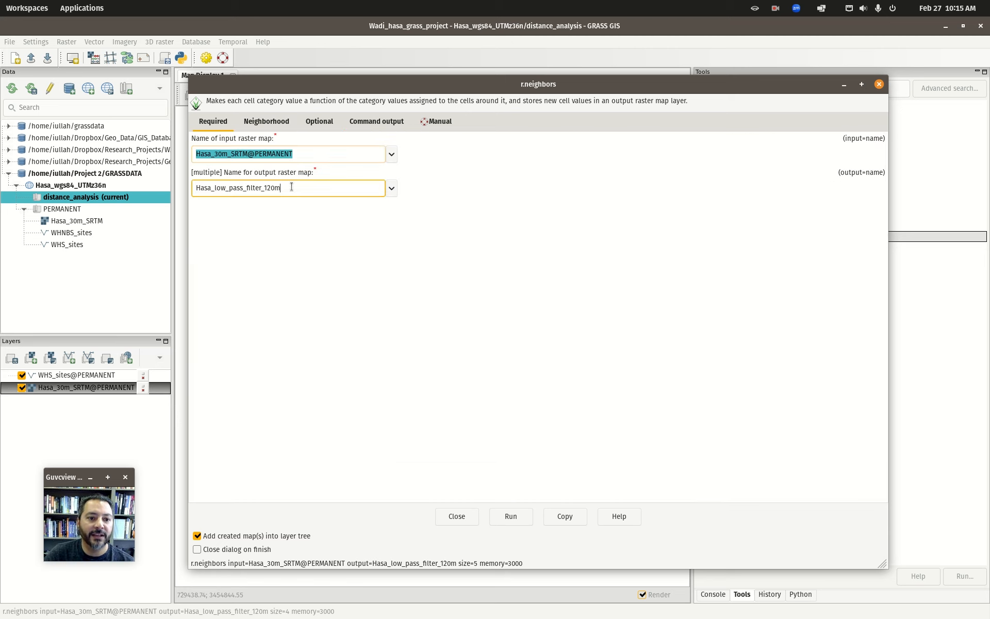
left_click_drag(274, 188, 267, 189)
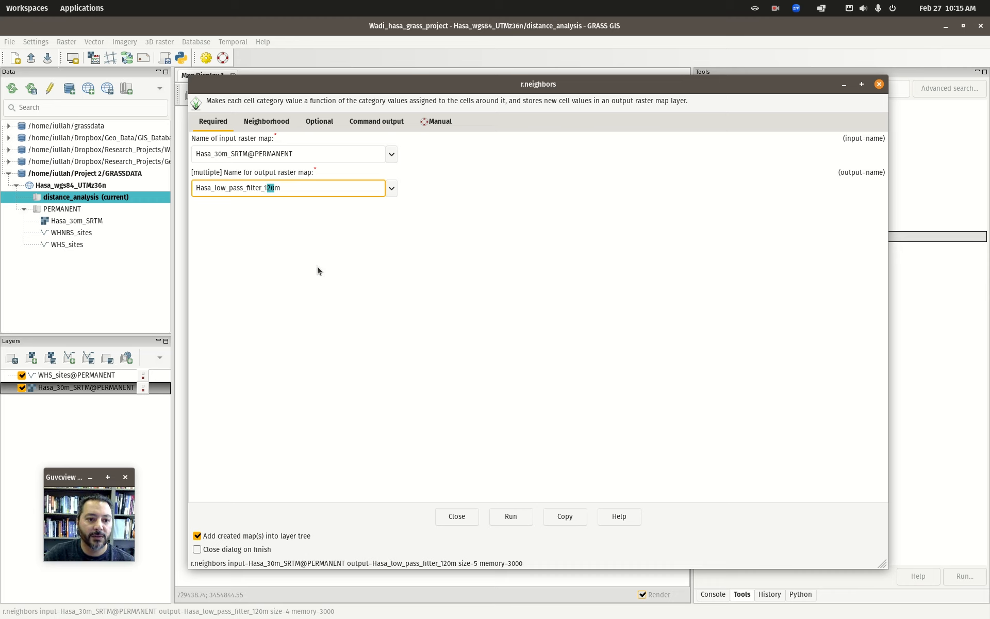
type("50")
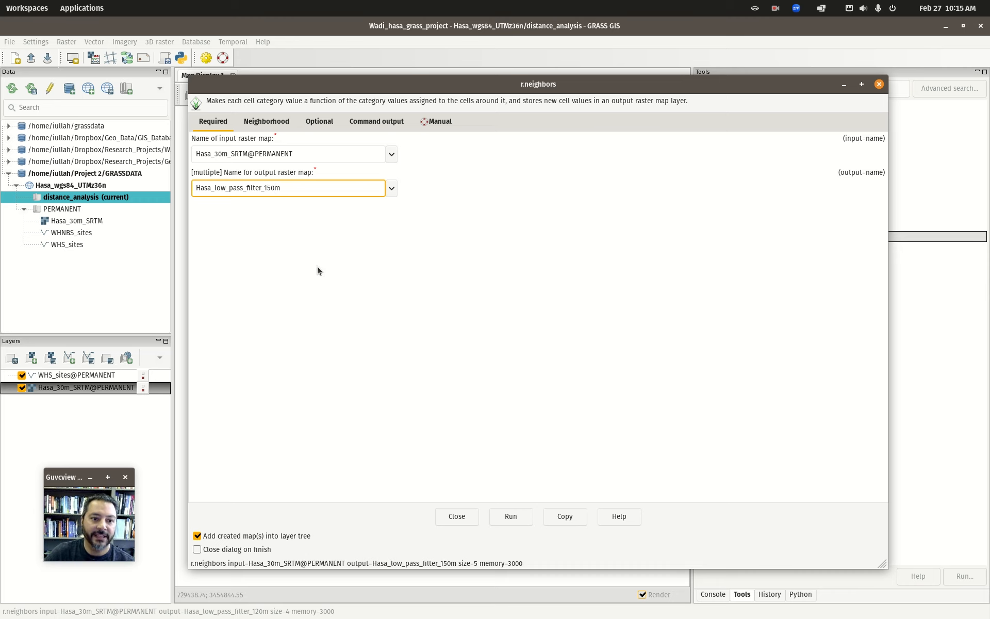
- Run r.neighbors with the corrected parameters and close its dialog
left_click(511, 516)
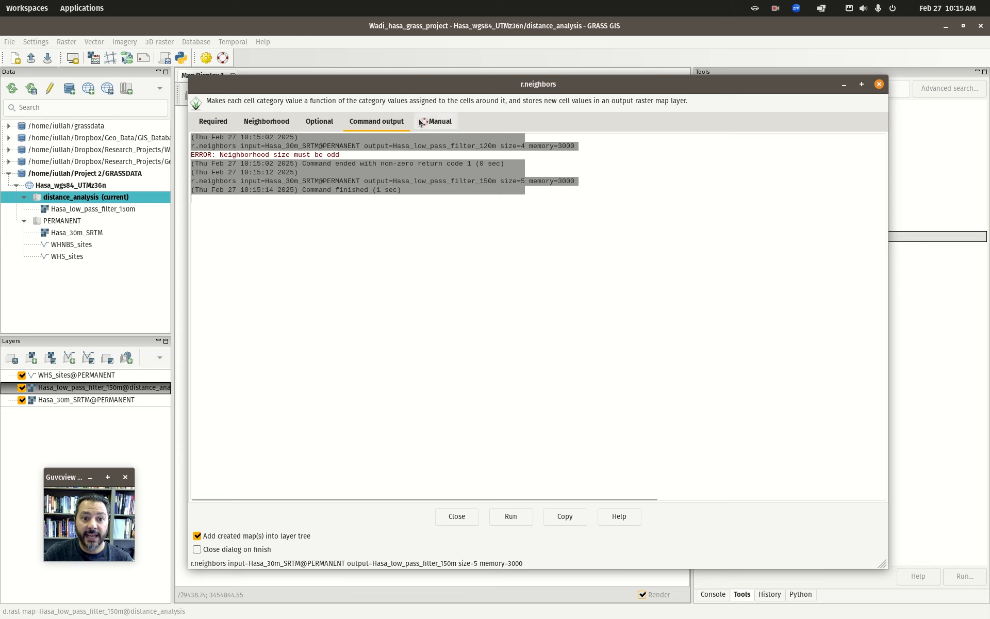
left_click_drag(491, 84, 478, 72)
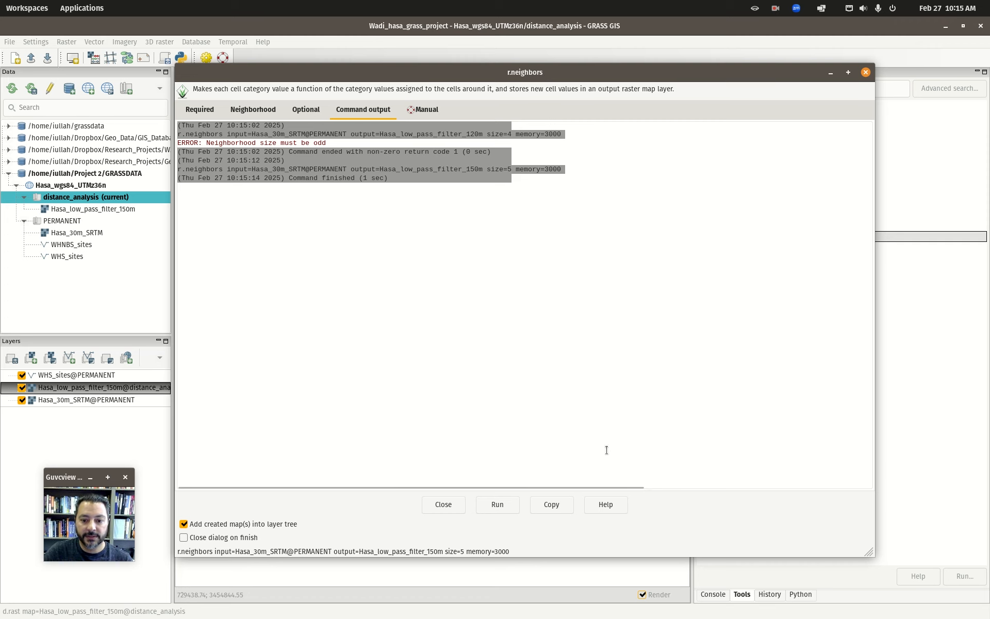
left_click(445, 505)
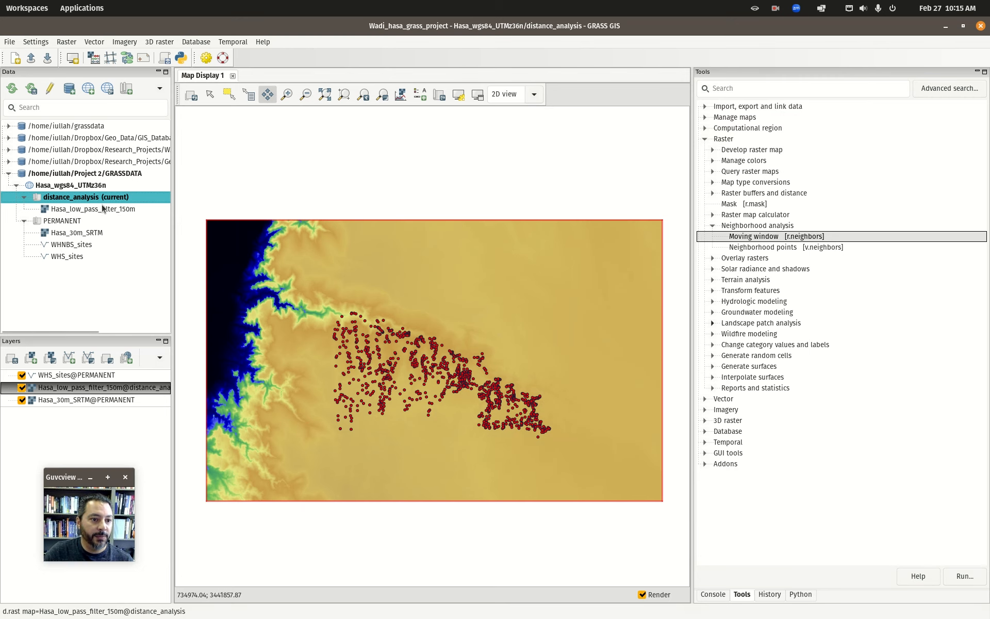
- Compare Hasa_low_pass_filter_150m with the original elevation along the main valley by toggling the filtered layer's visibility, leaving it hidden
left_click(92, 210)
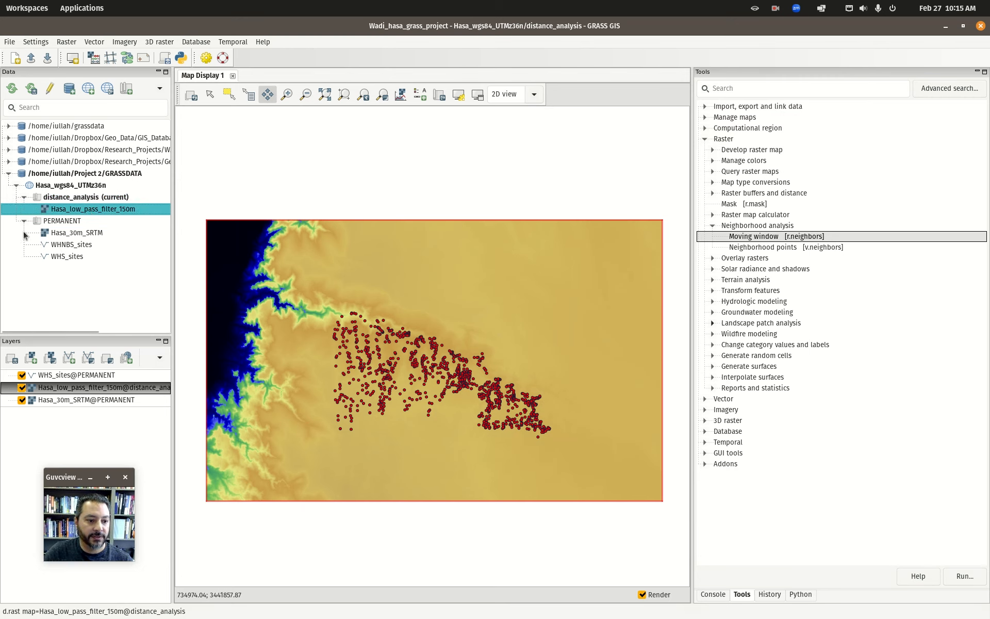
left_click(94, 379)
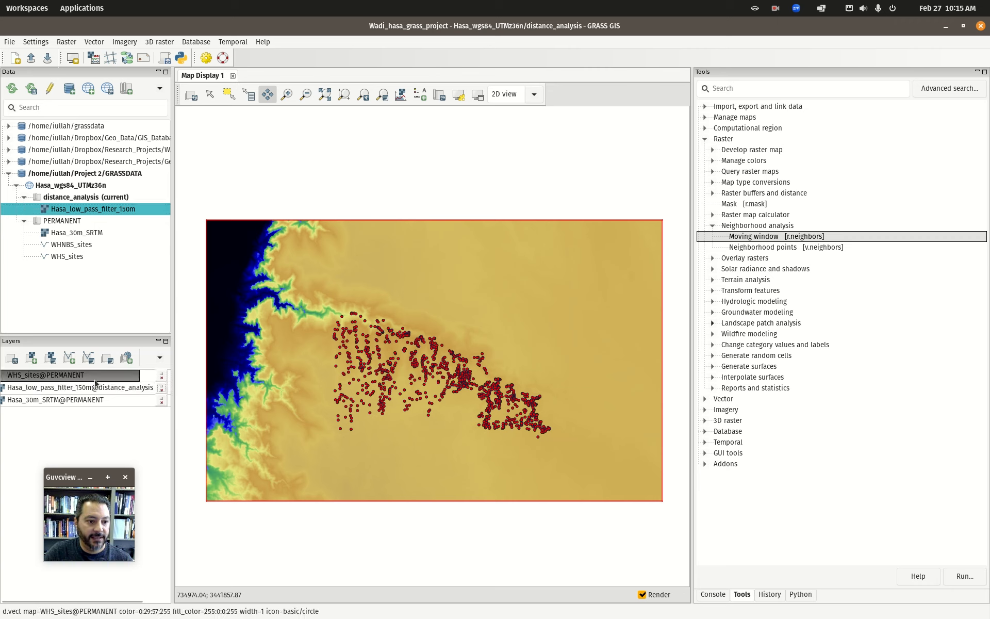
left_click(63, 391)
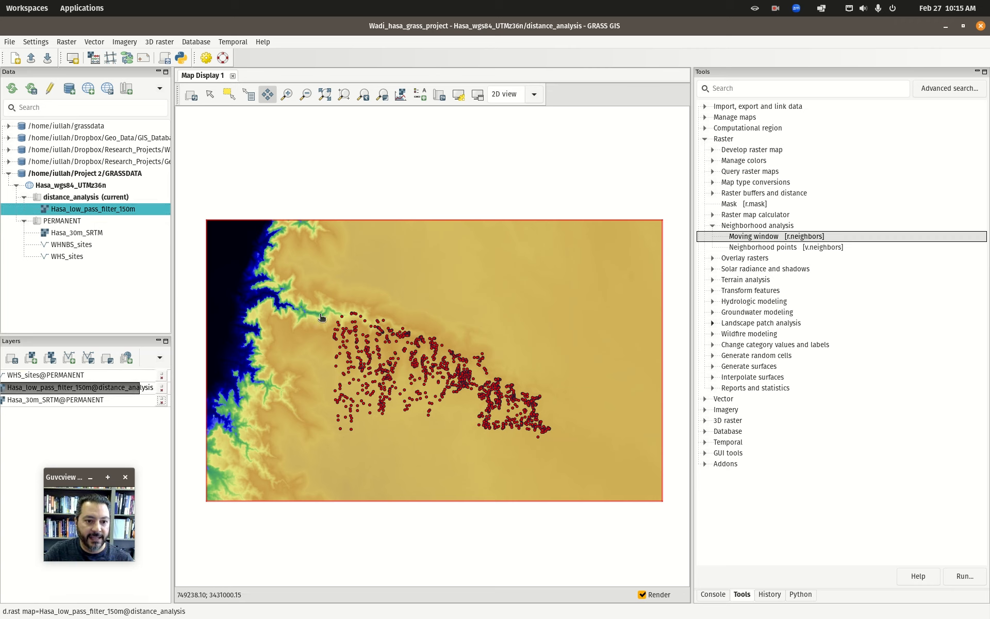
left_click(288, 94)
left_click_drag(326, 327, 378, 355)
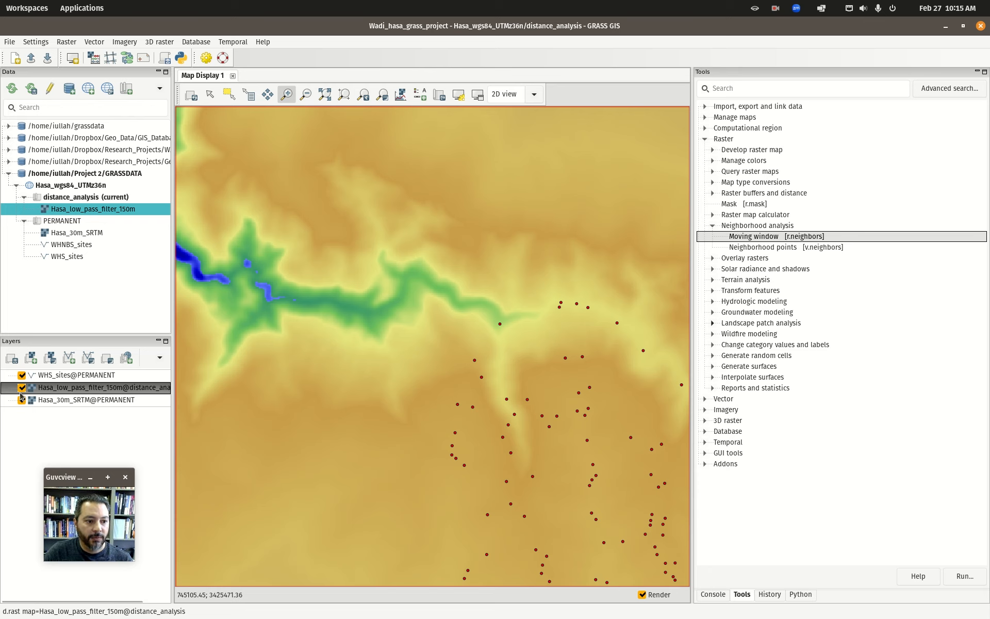
left_click(21, 390)
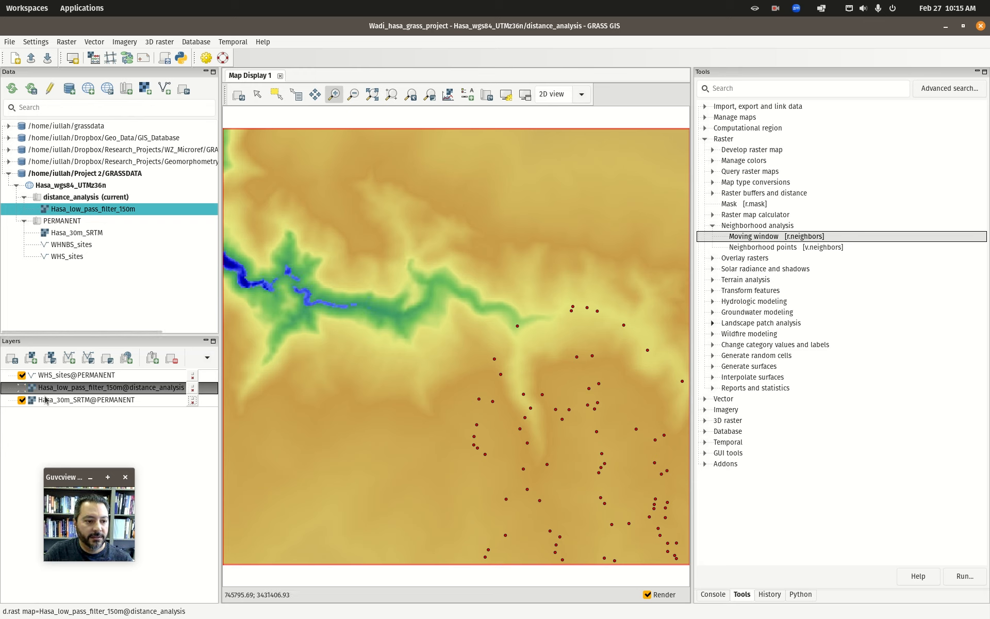
left_click(22, 387)
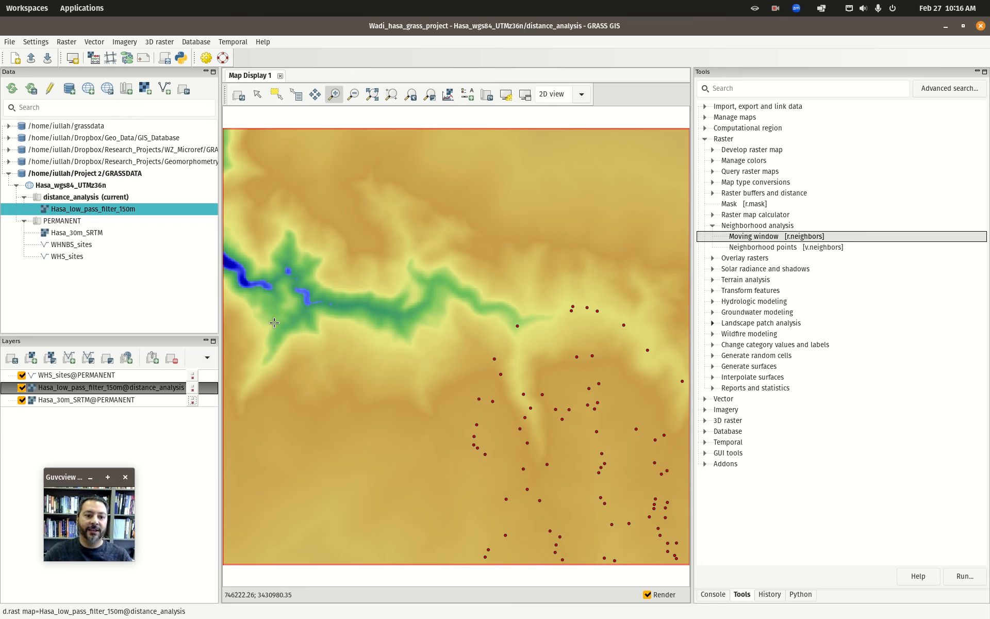
left_click(22, 387)
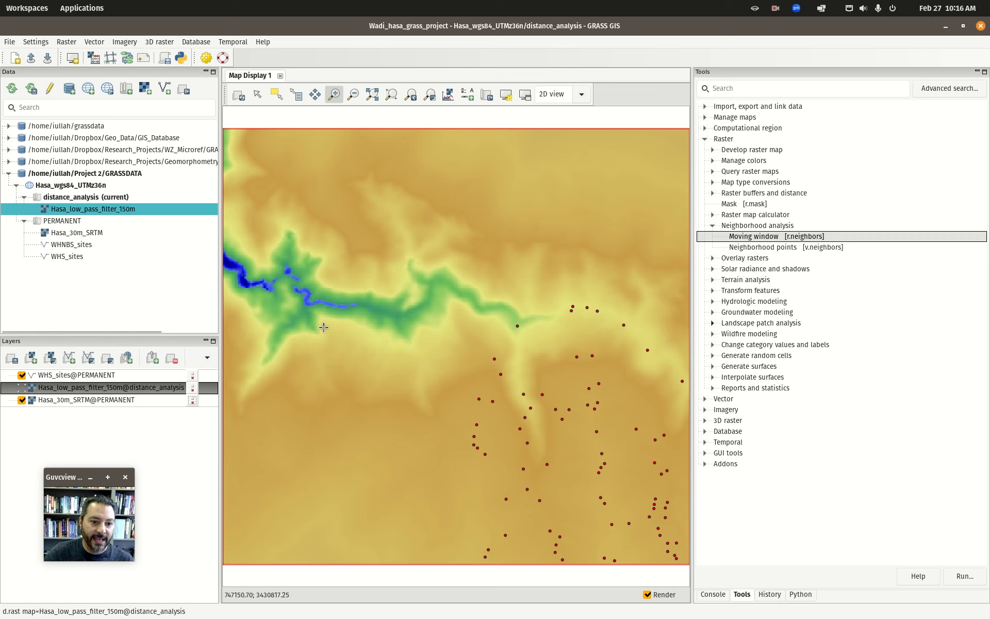
left_click(22, 388)
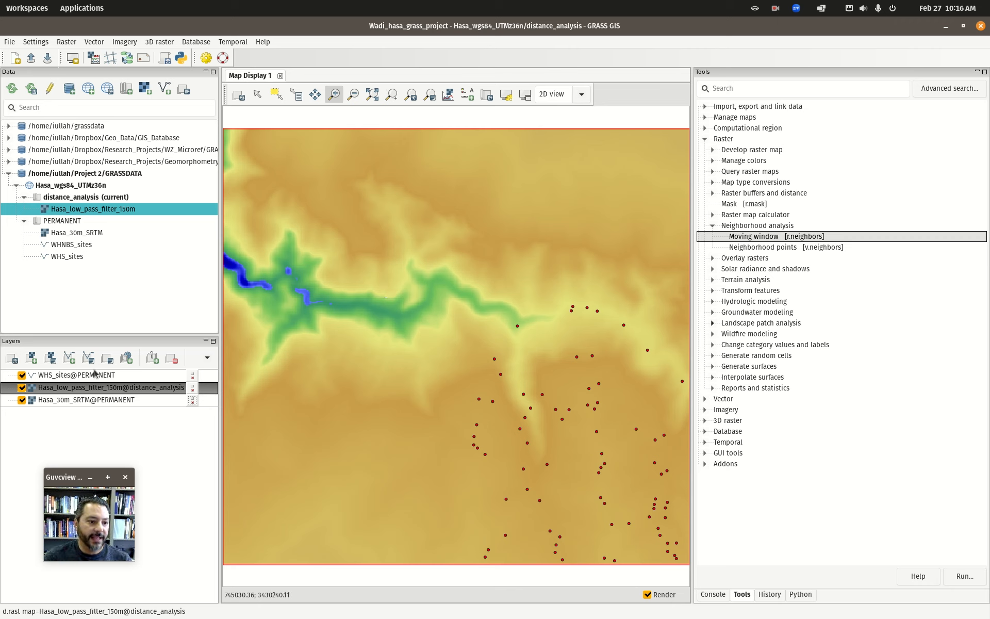
left_click(21, 387)
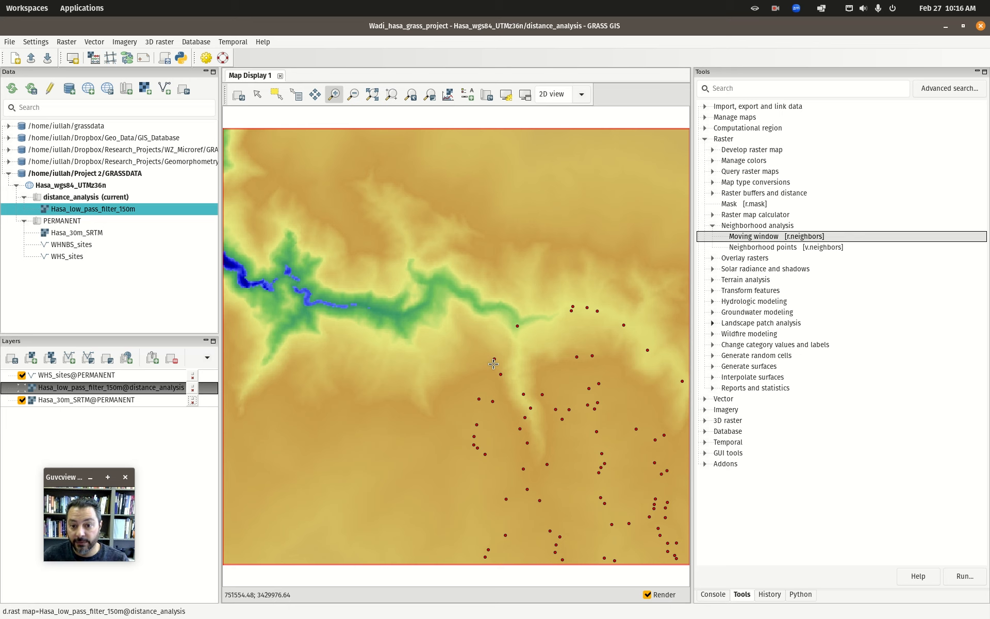
- Open the Gaussian kernel density surface tool (v.kernel) from the raster surface generation tools and enlarge its dialog
scroll(493, 364, "down", 2)
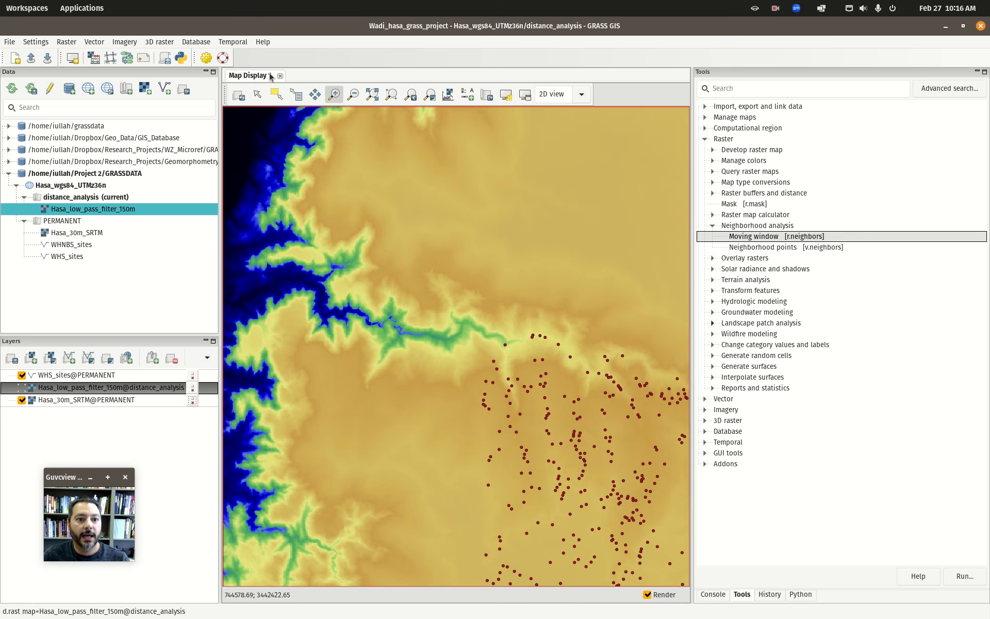
left_click(315, 94)
left_click_drag(562, 391, 367, 271)
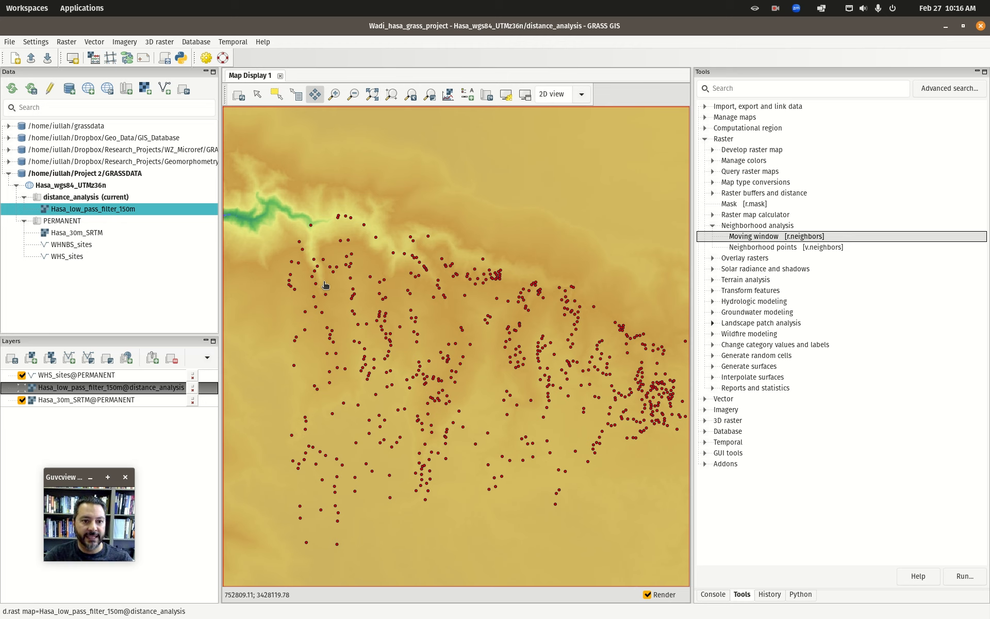
left_click(67, 42)
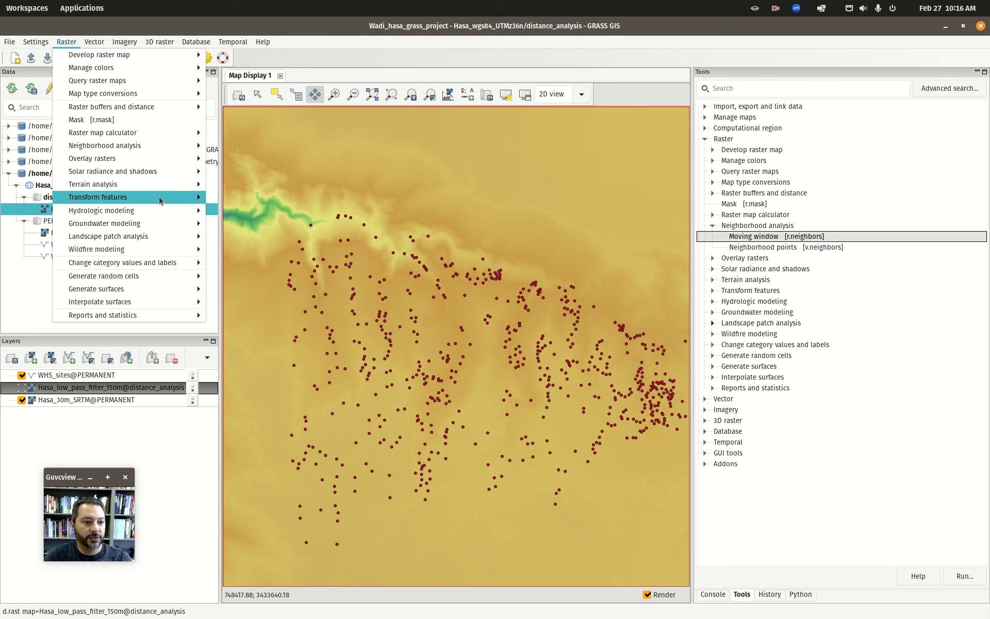
mouse_move(148, 250)
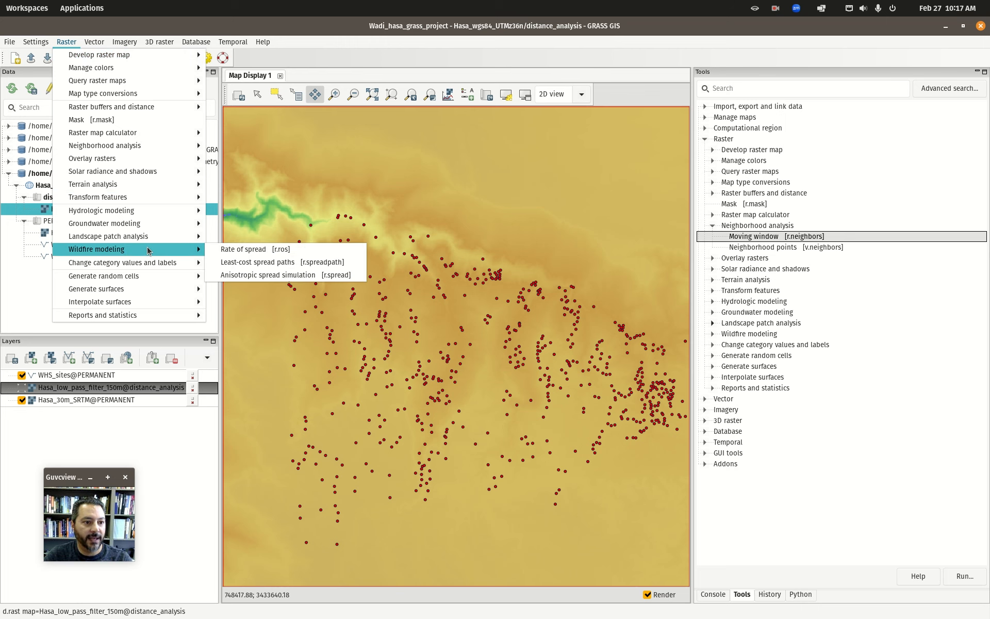
mouse_move(151, 291)
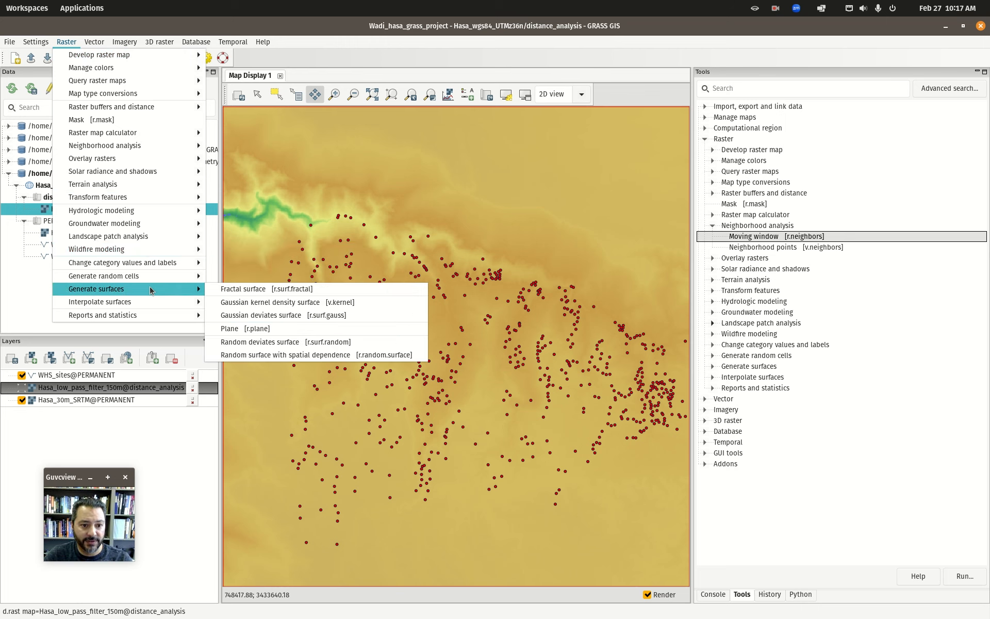
left_click(292, 305)
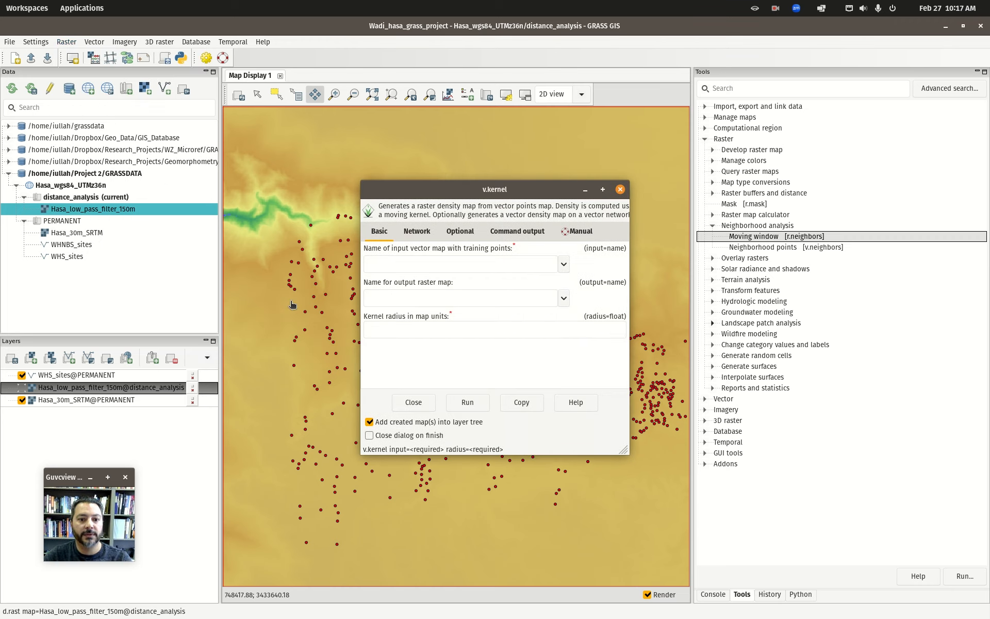
left_click_drag(480, 199, 360, 156)
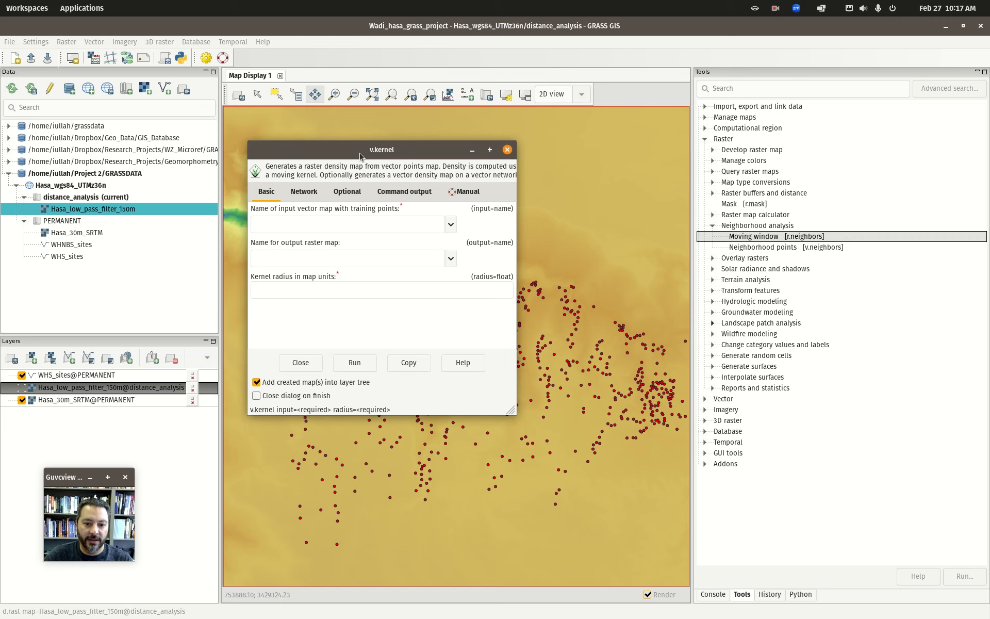
left_click_drag(511, 411, 560, 472)
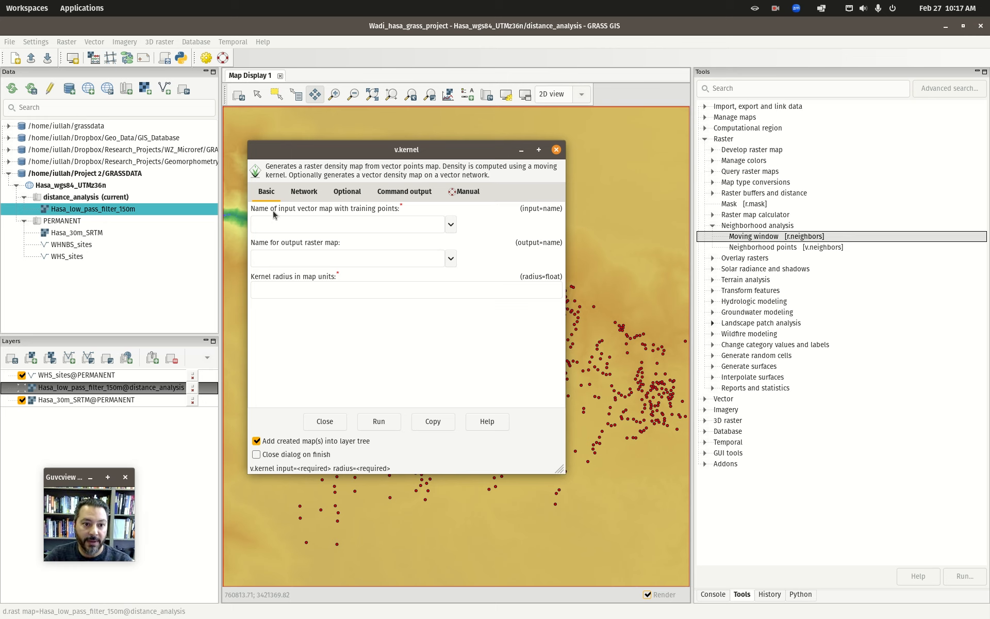
- Fill in the basic v.kernel parameters with input points WHS_sites@PERMANENT, output raster WHS_sites_kernel_density_500m and kernel radius 500
left_click(455, 227)
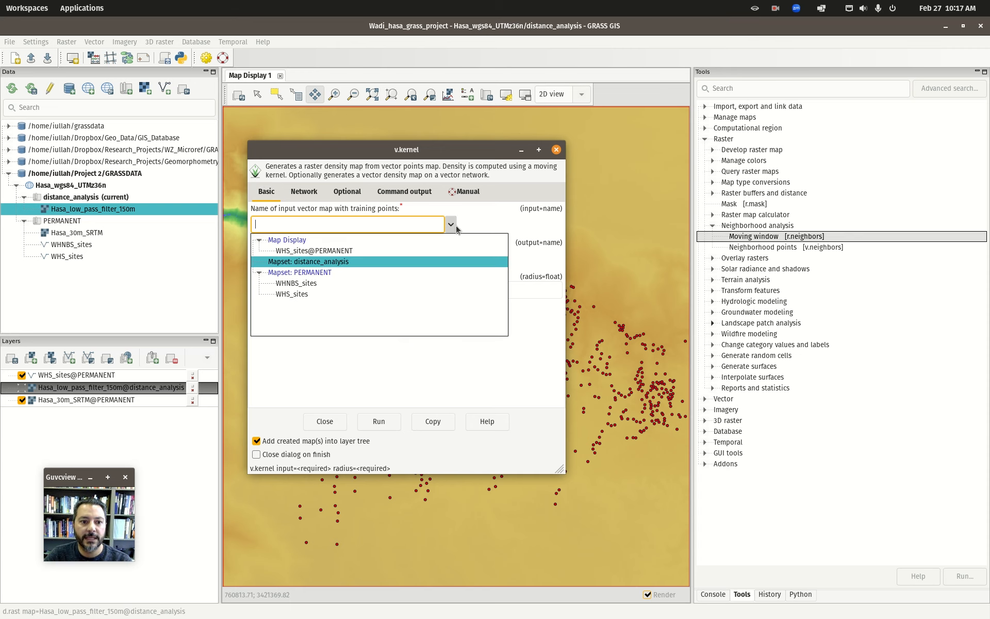
left_click(309, 251)
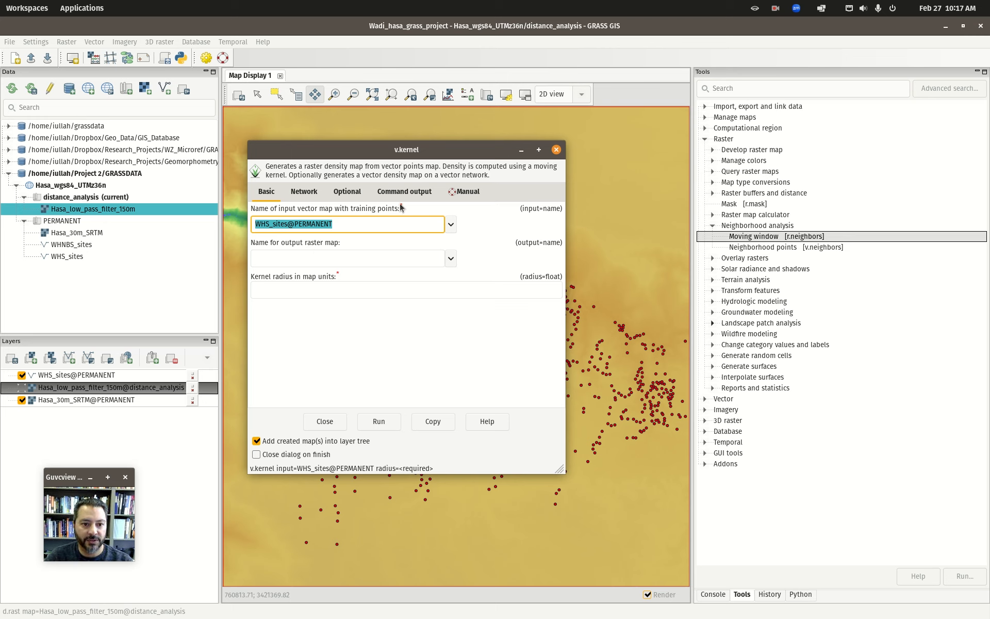
left_click(293, 258)
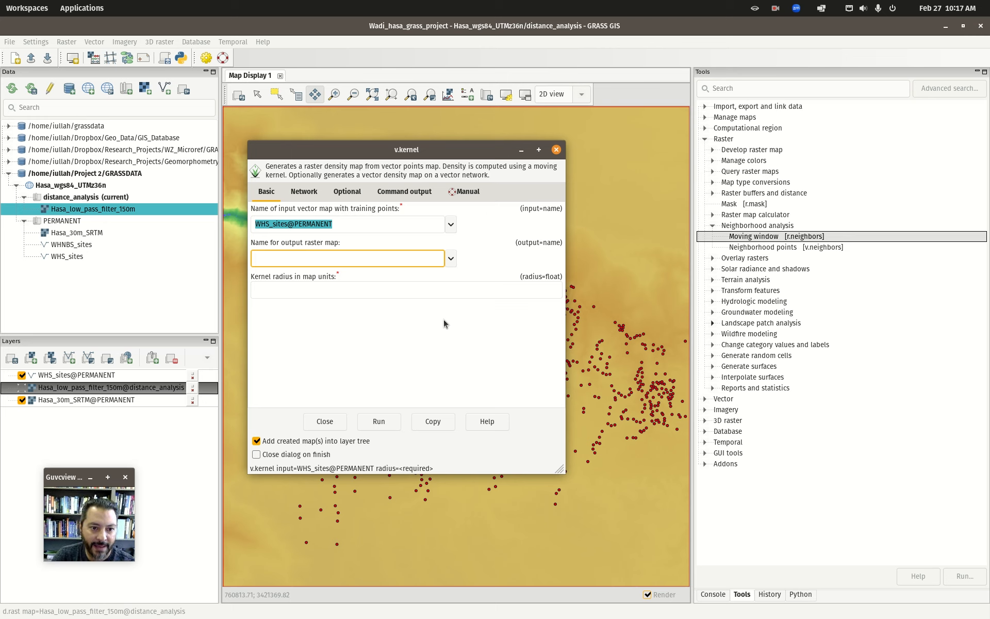
type("WH")
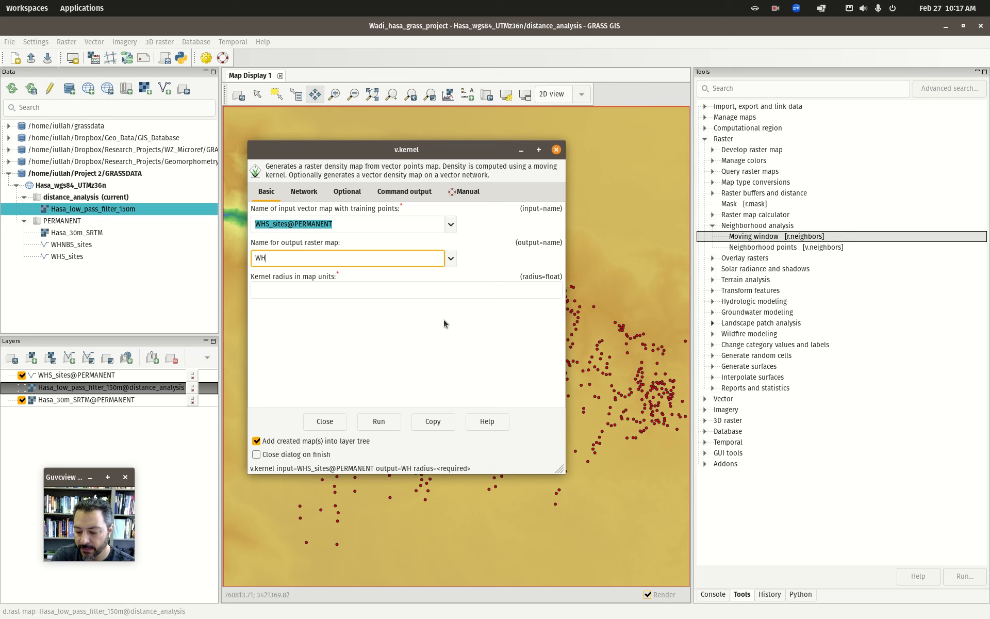
type("S_sites_")
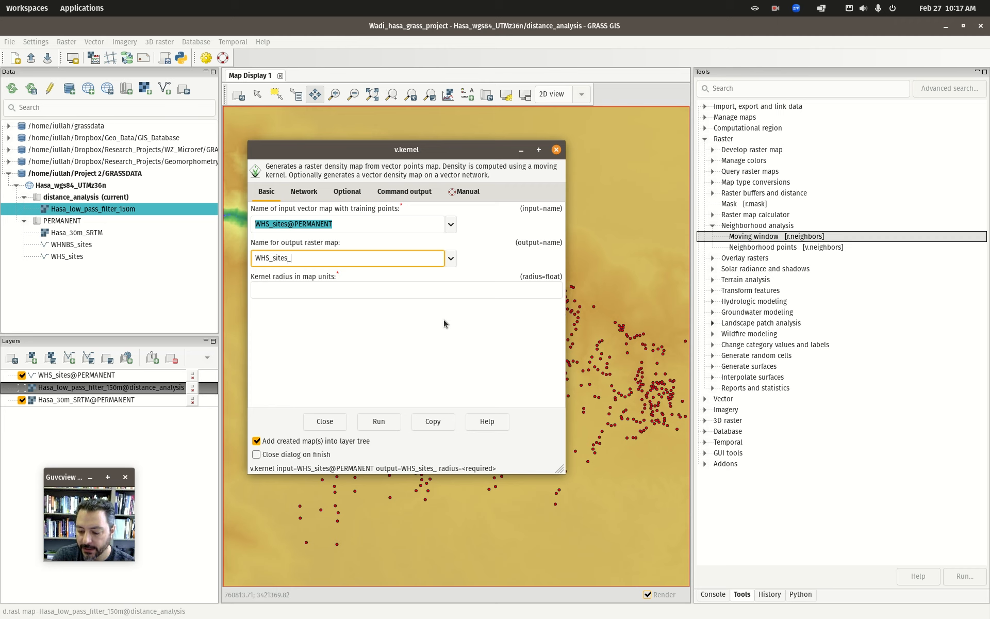
type("kernel_density_")
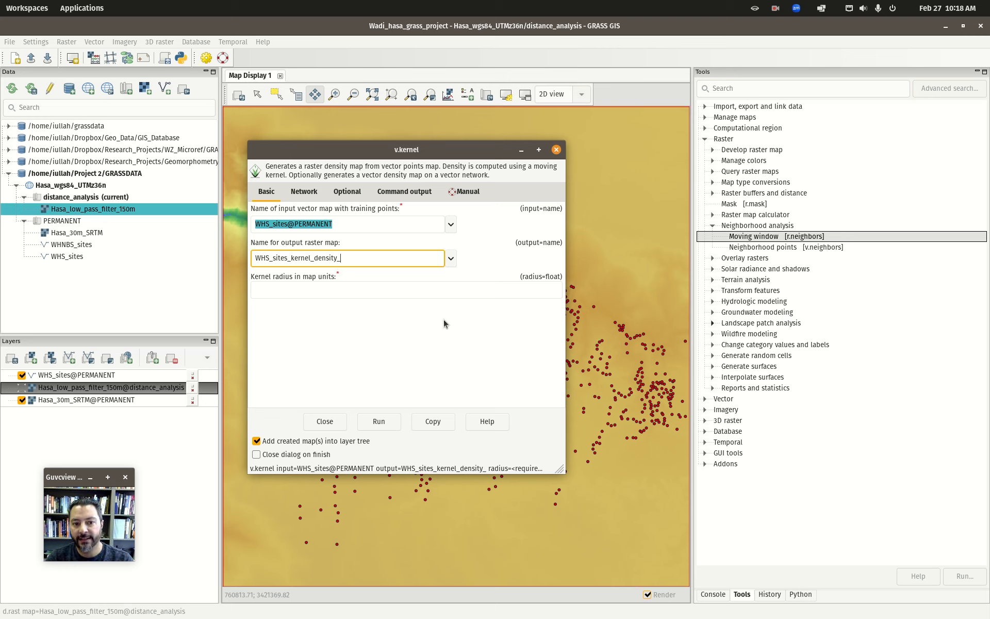
type("500m")
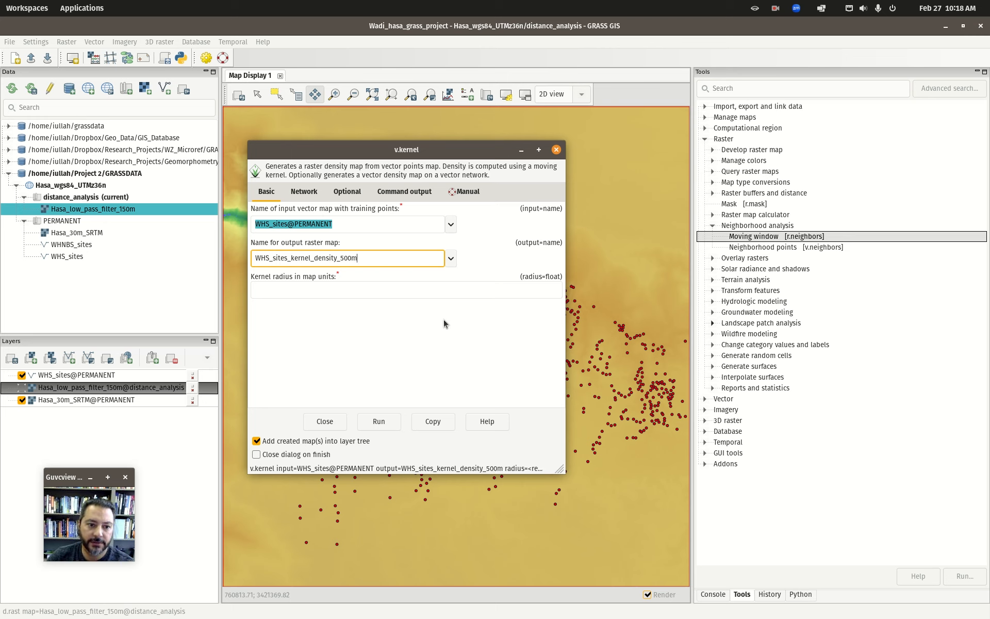
left_click(364, 287)
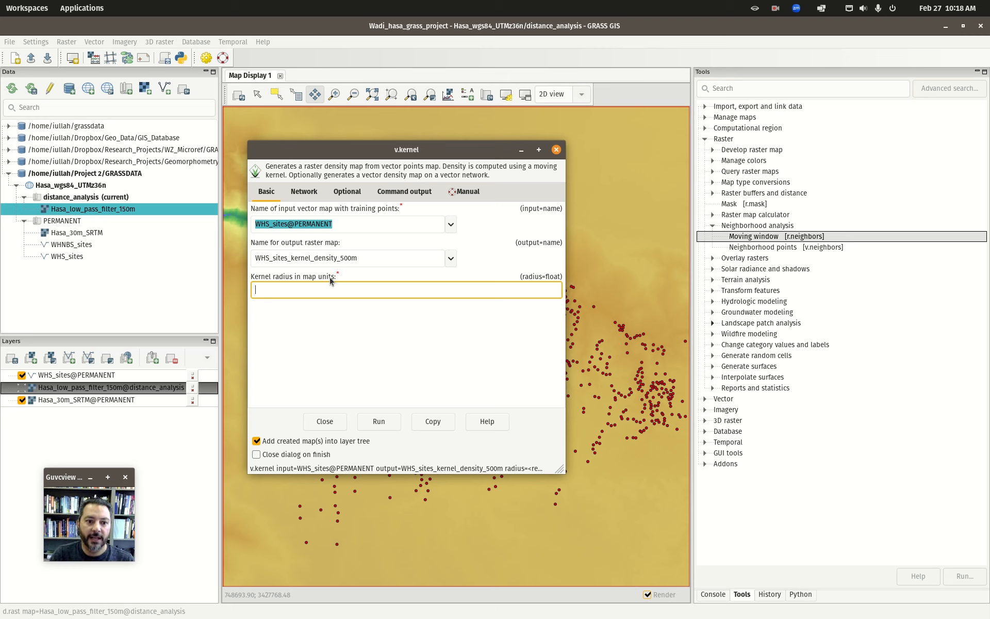
type("500")
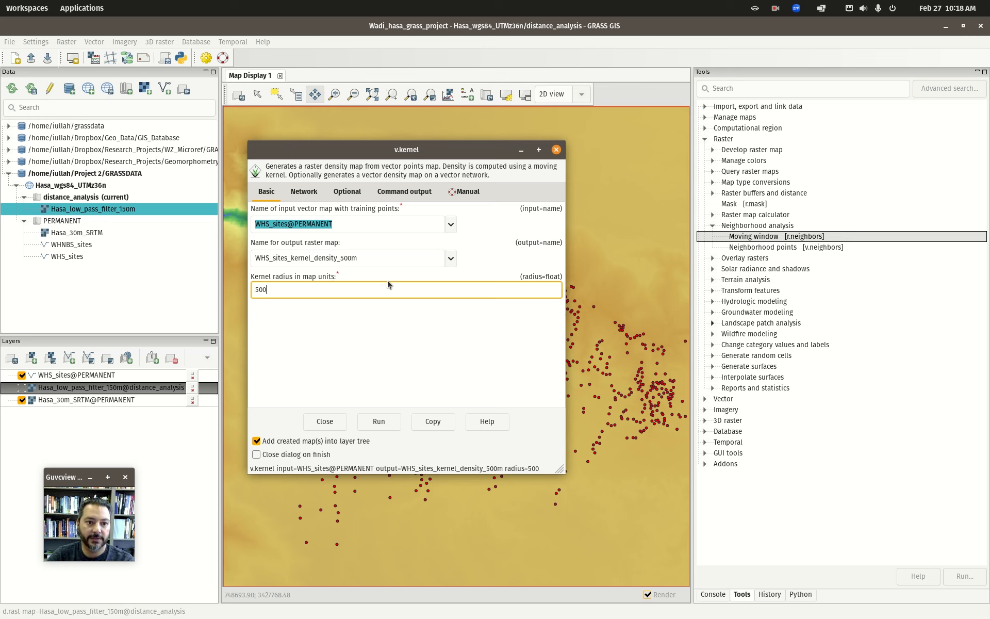
- Review the v.kernel network and optional settings, including the available kernel functions and the node method
left_click(304, 192)
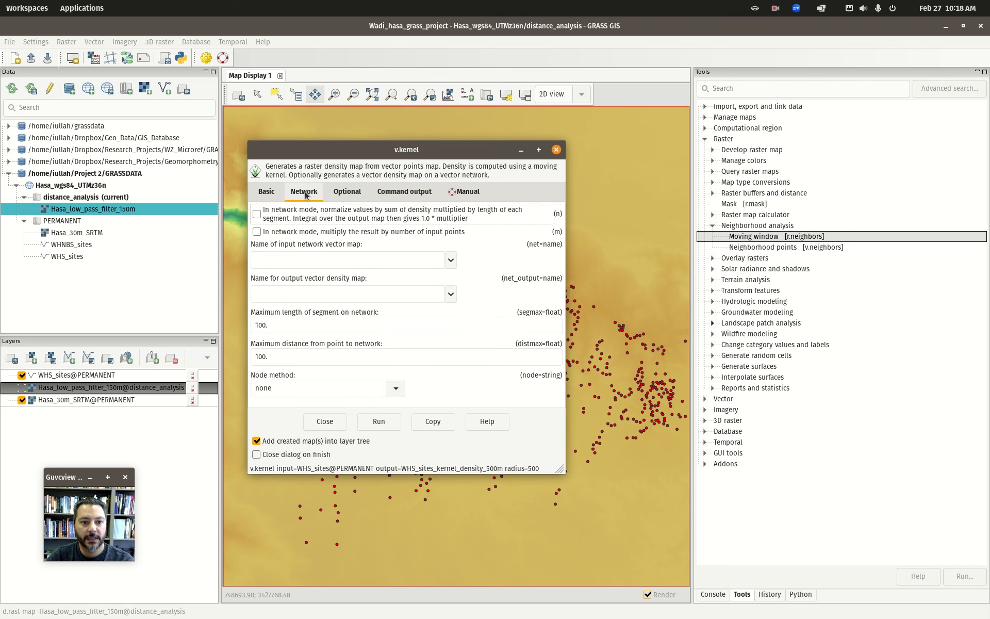
left_click(346, 192)
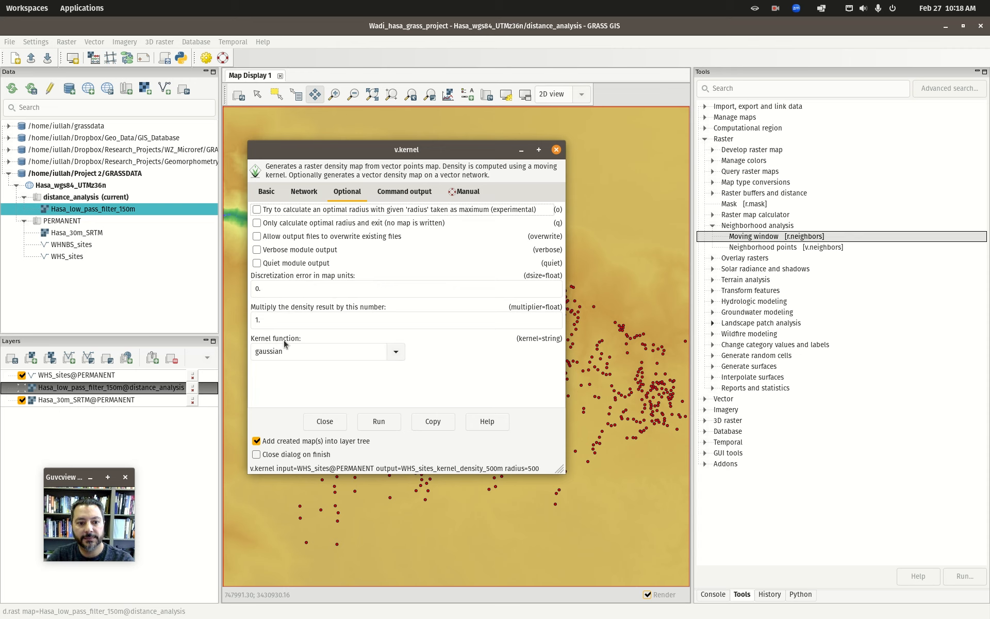
left_click(396, 353)
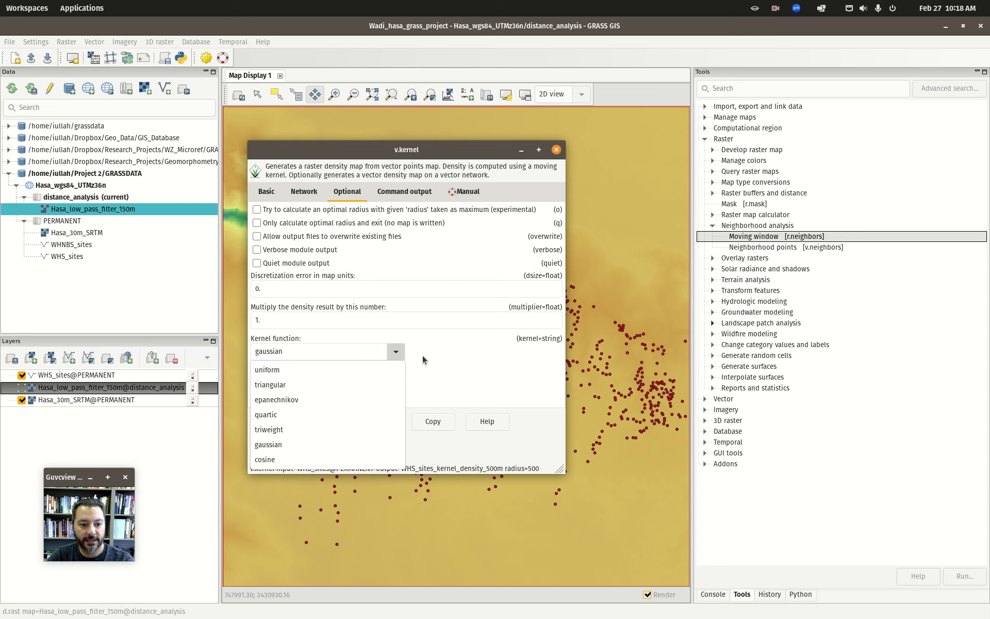
left_click(422, 355)
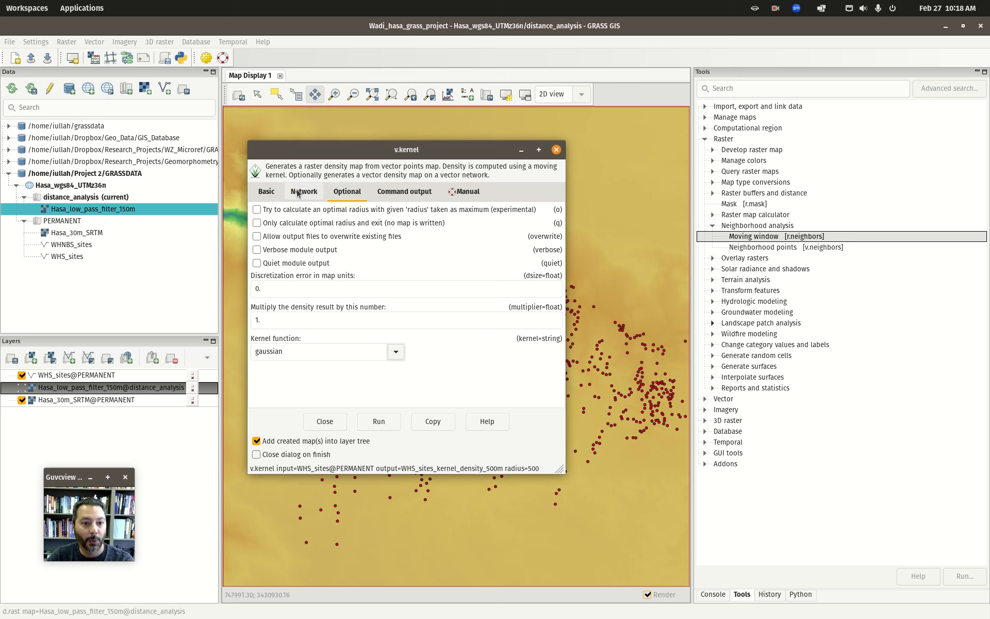
left_click(267, 192)
left_click(301, 192)
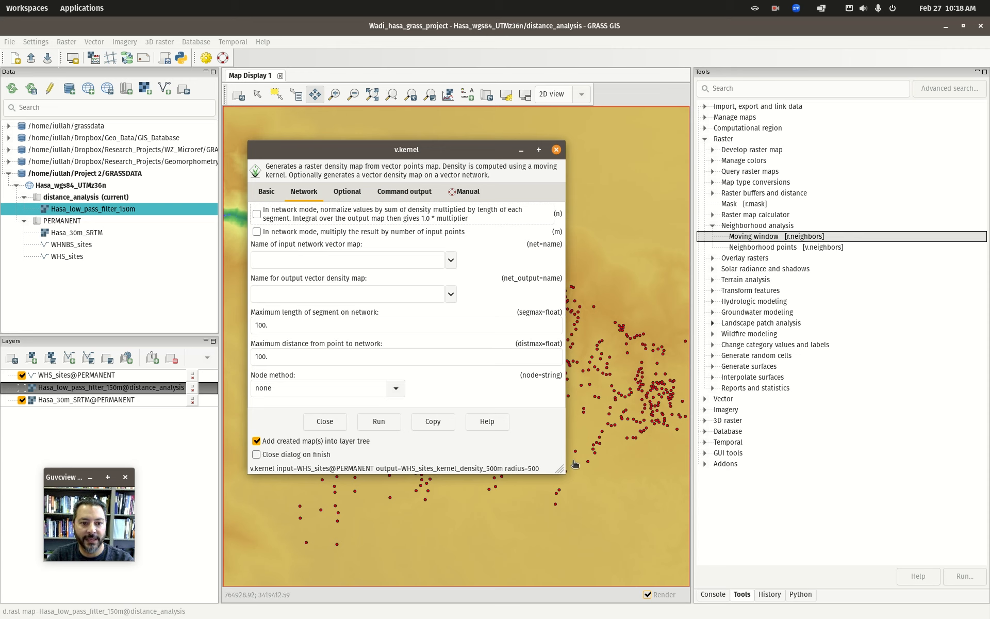
left_click_drag(565, 472, 658, 554)
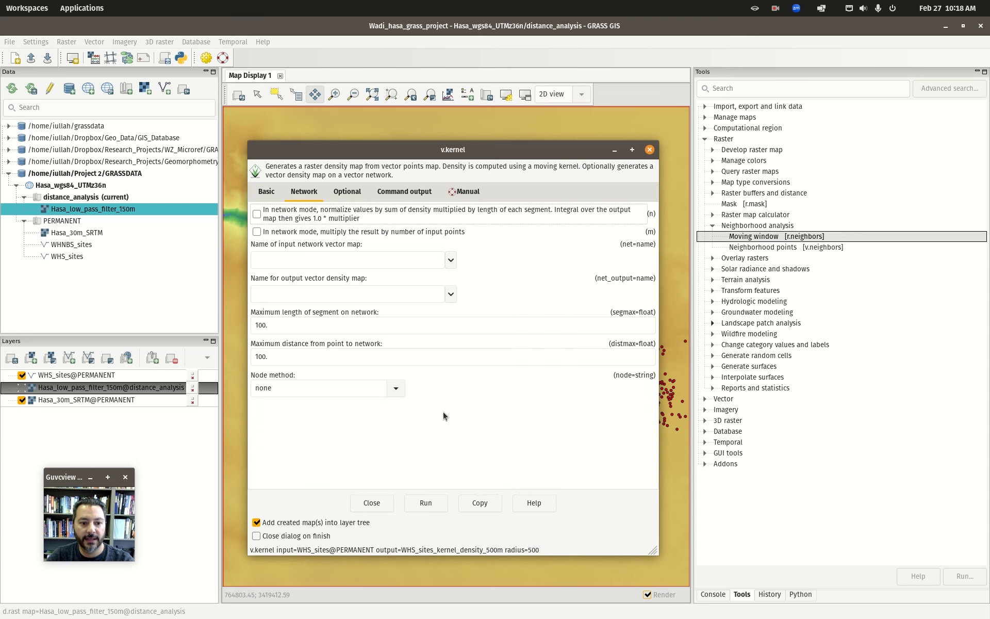
left_click(395, 388)
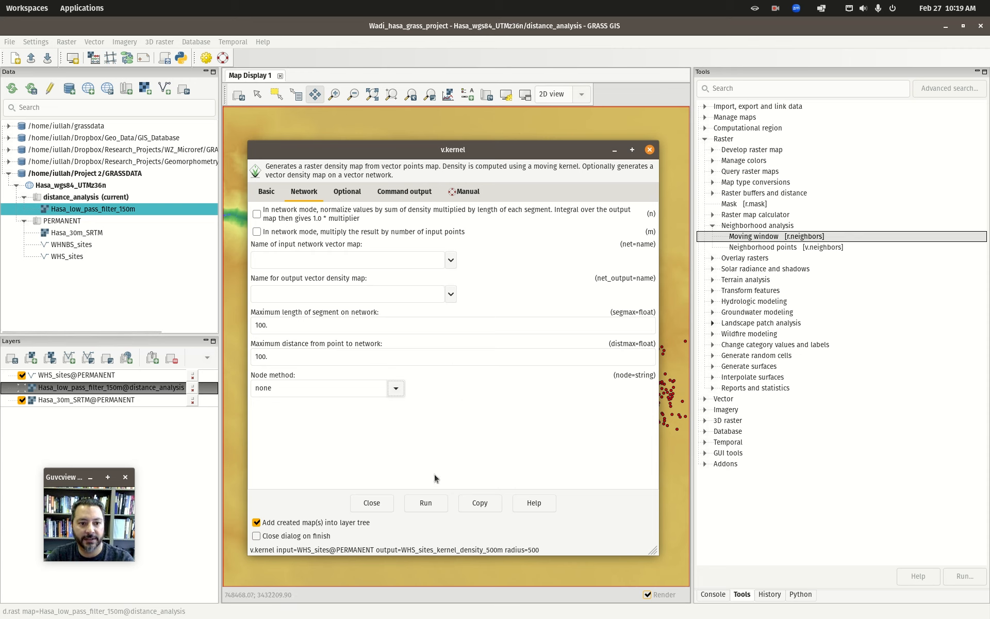
- Run v.kernel, move its dialog off the map and hide the WHS_sites points to reveal the density surface alone
left_click(427, 503)
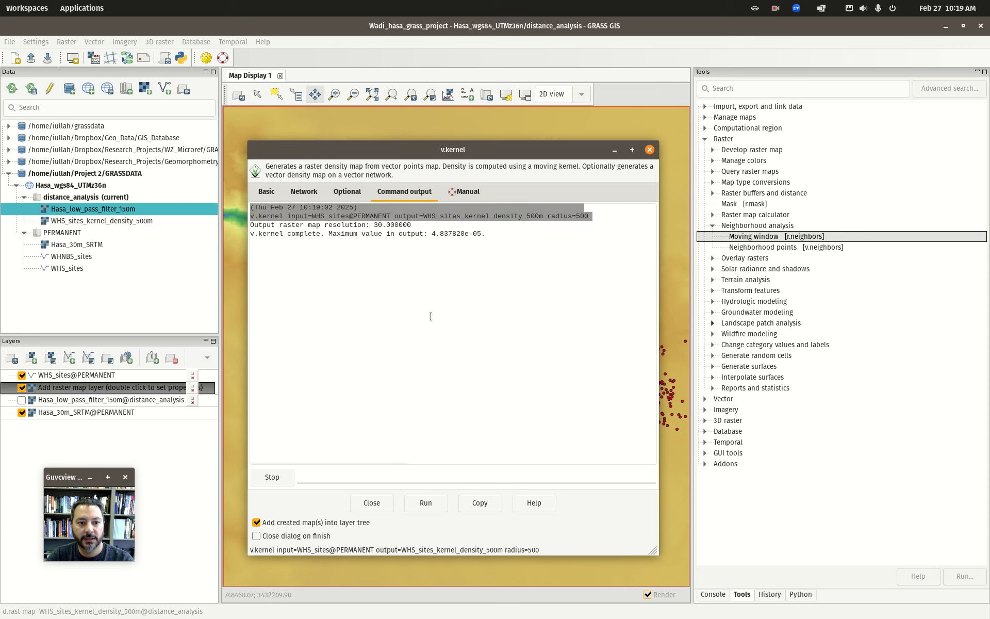
left_click_drag(416, 153, 962, 143)
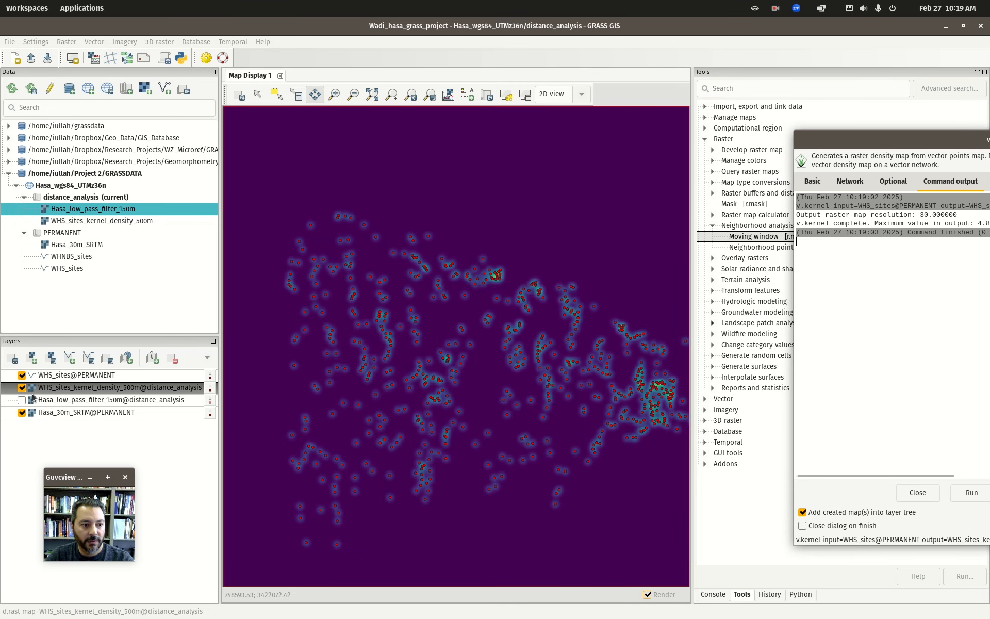
left_click(21, 375)
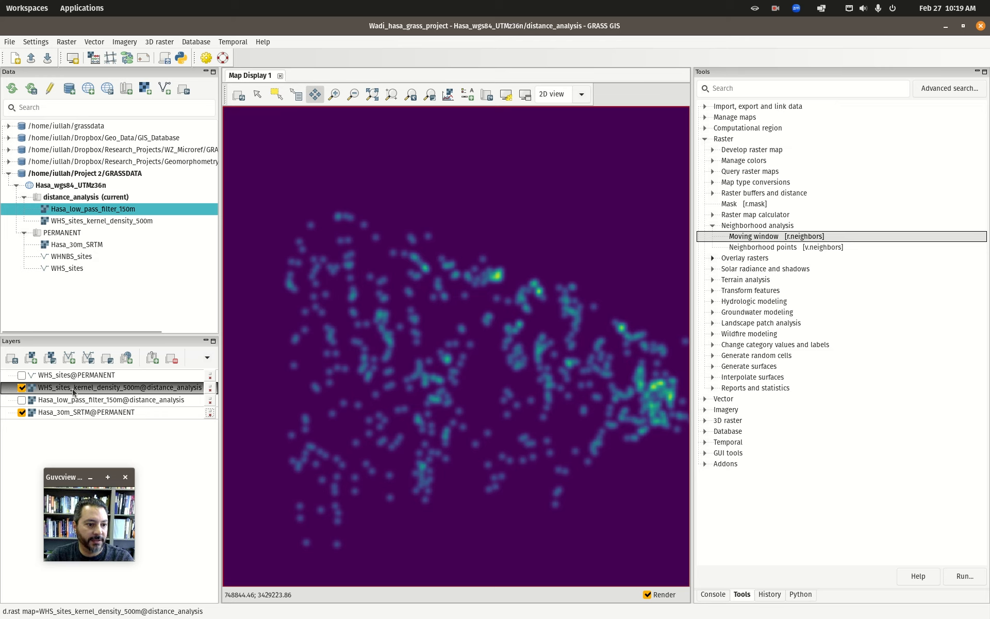
- Add a raster legend for WHS_sites_kernel_density_500m and redraw it smaller in the map's upper-right area
left_click(466, 96)
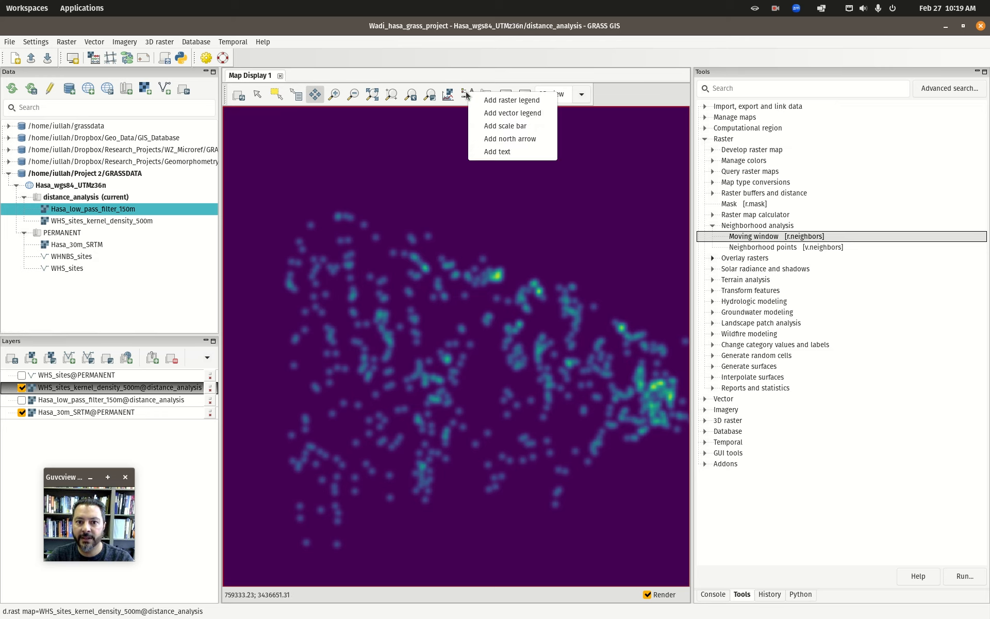
left_click(512, 108)
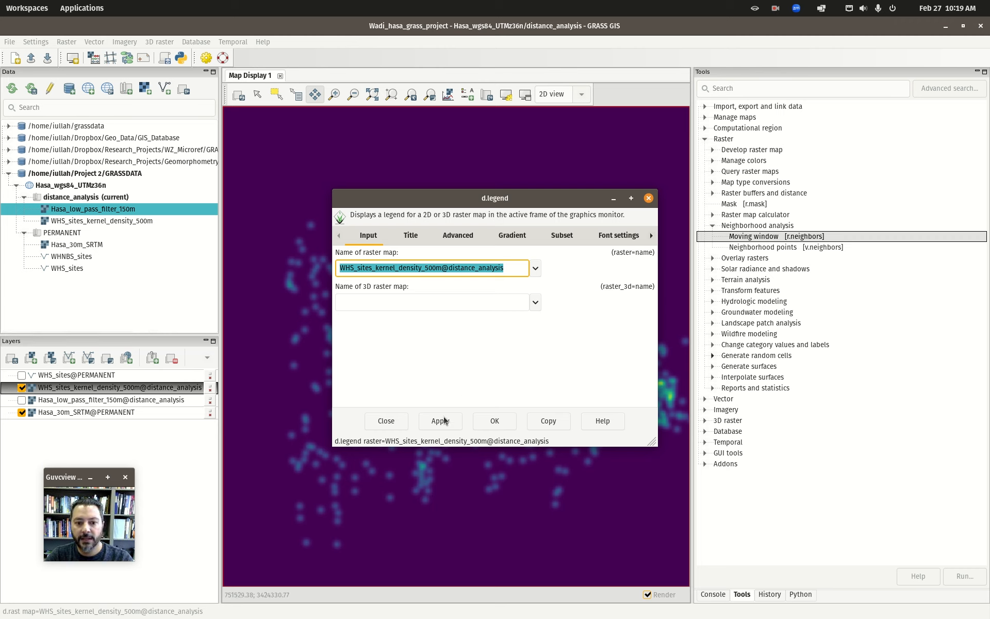
left_click(494, 422)
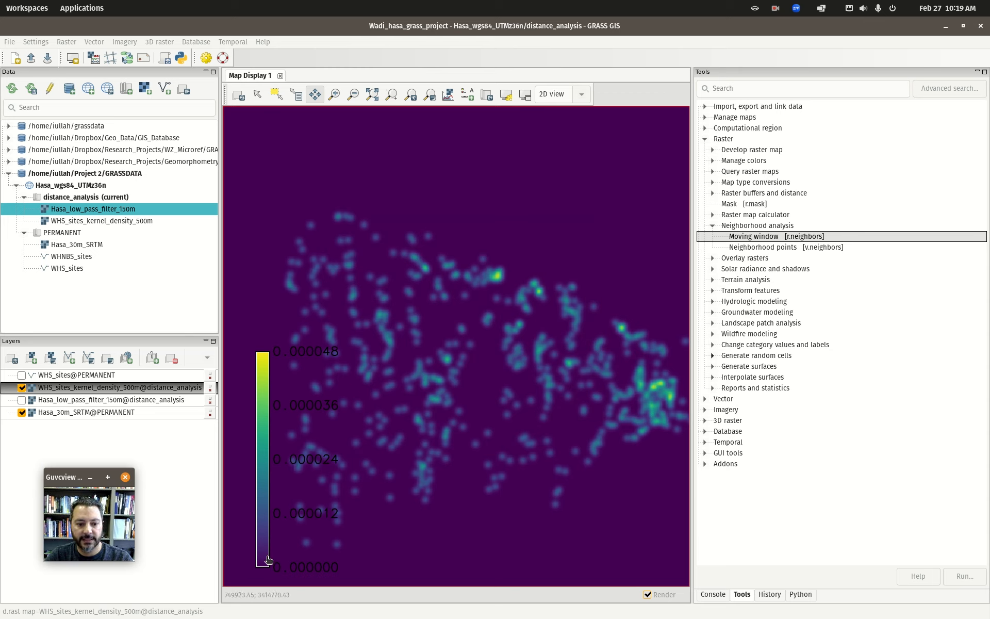
right_click(265, 409)
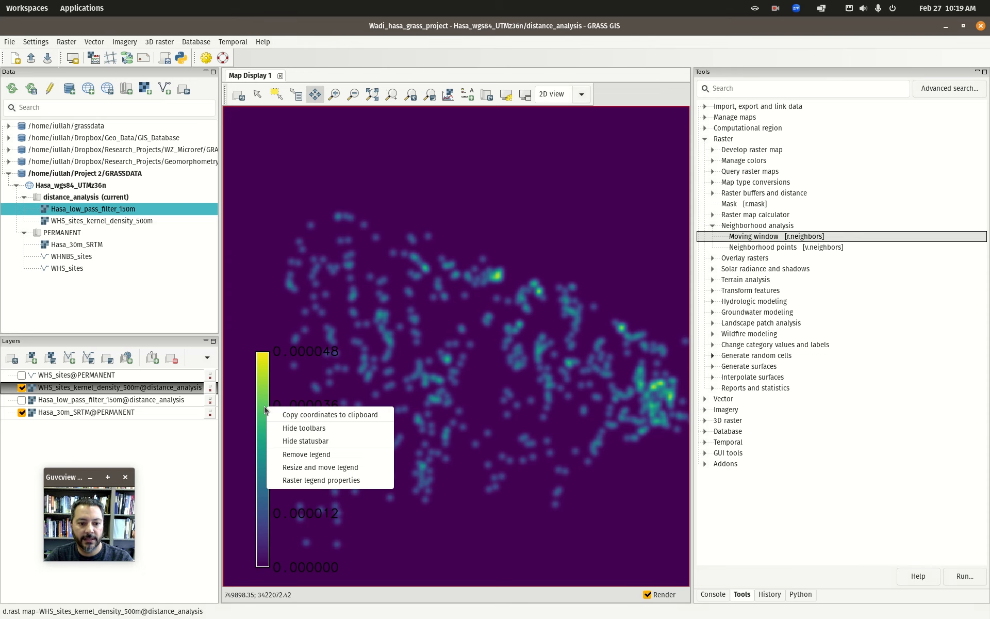
left_click(310, 471)
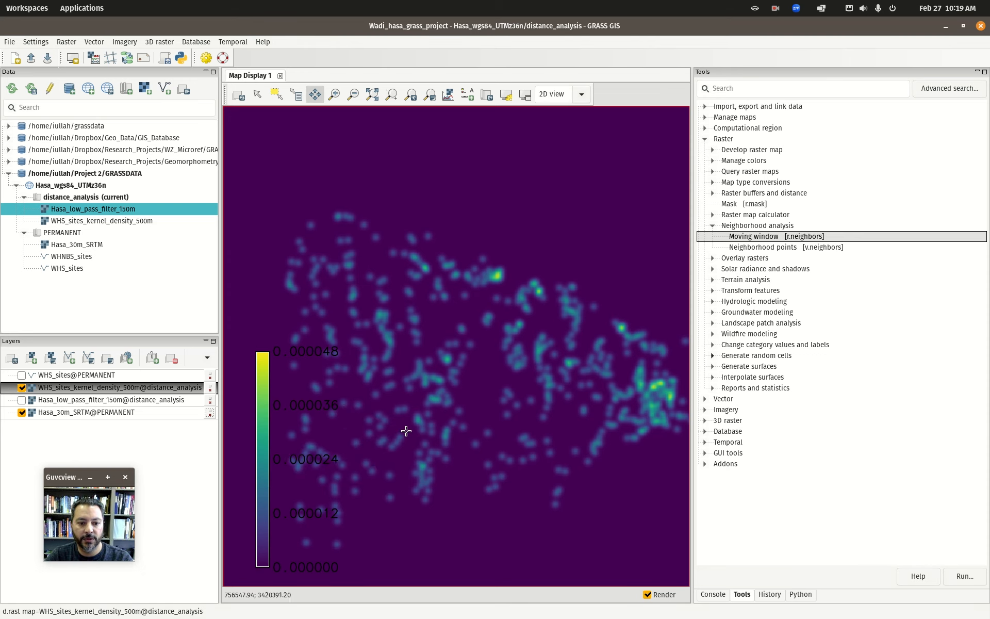
left_click_drag(605, 132, 619, 213)
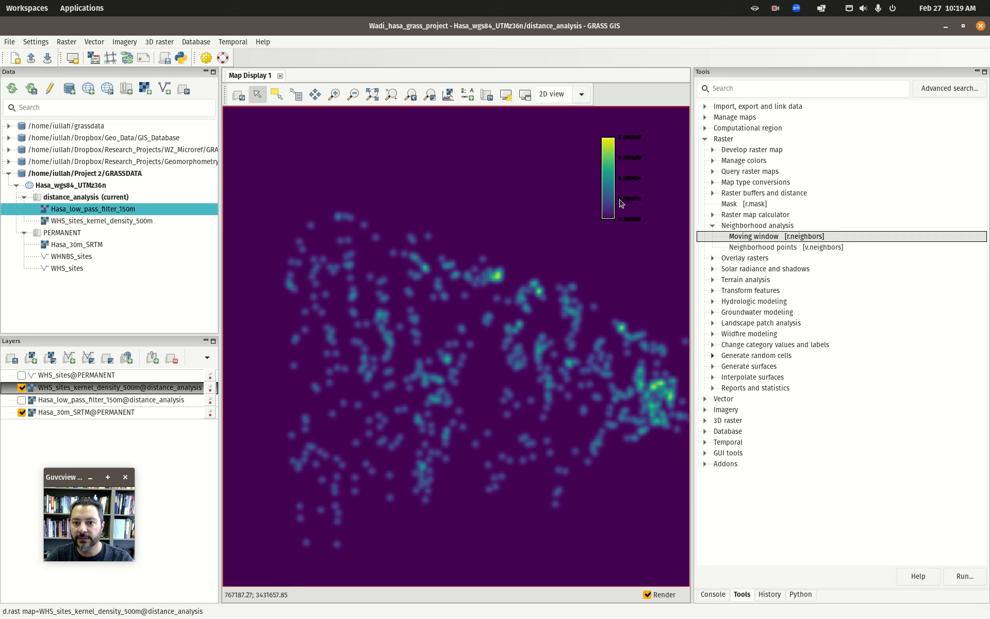
- Turn on the background for the raster legend in its properties and apply the change
double_click(610, 171)
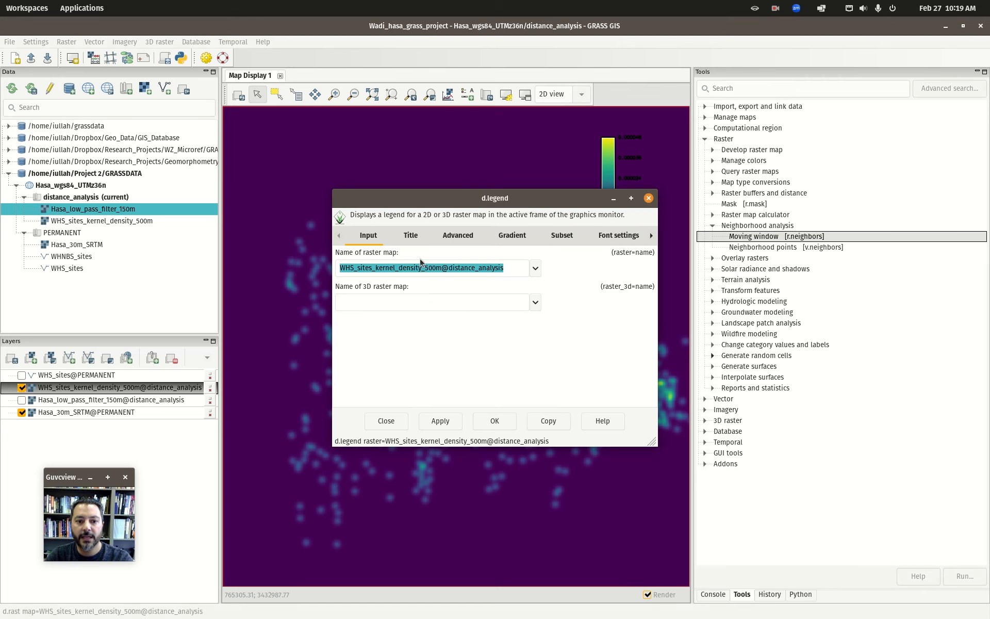
left_click(458, 235)
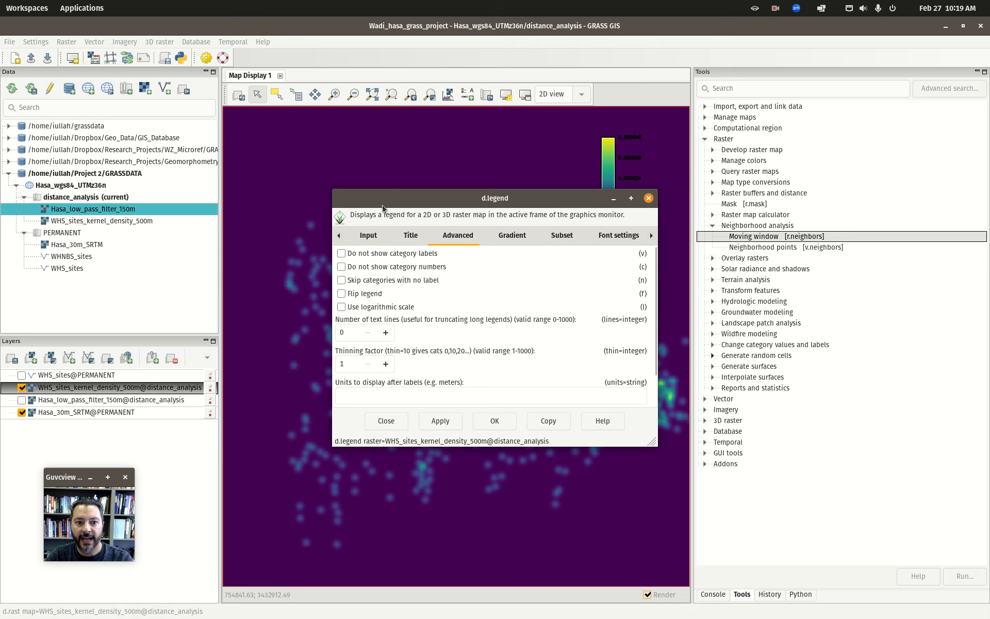
left_click_drag(380, 198, 277, 135)
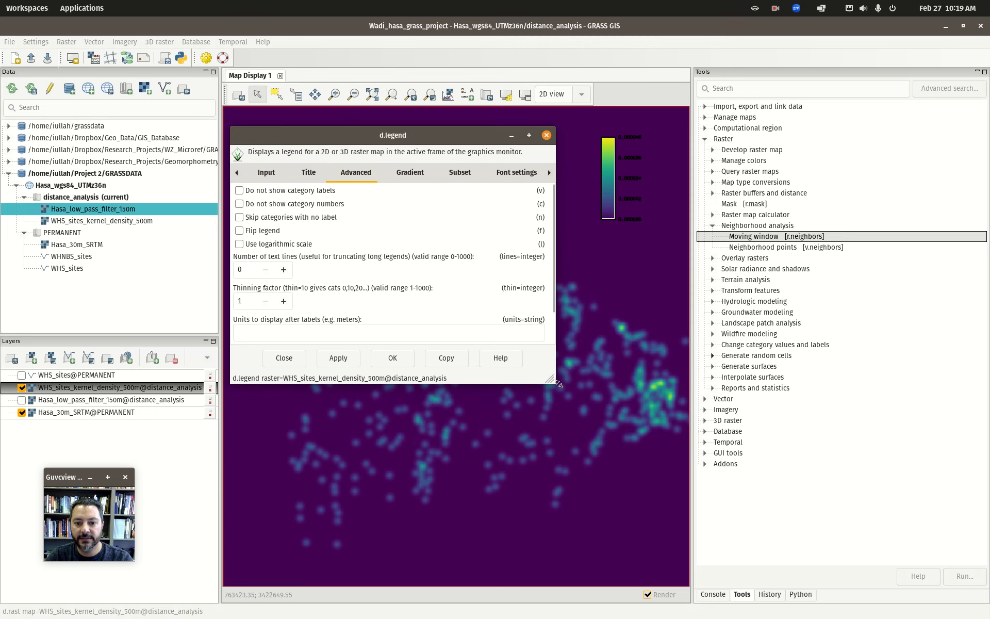
left_click_drag(559, 384, 640, 457)
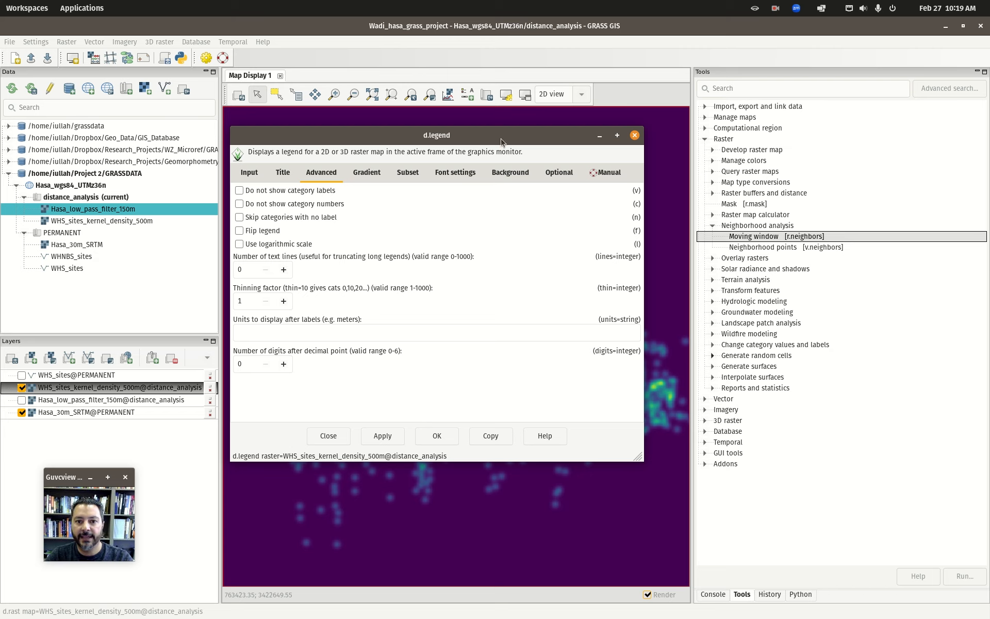
left_click_drag(501, 135, 381, 151)
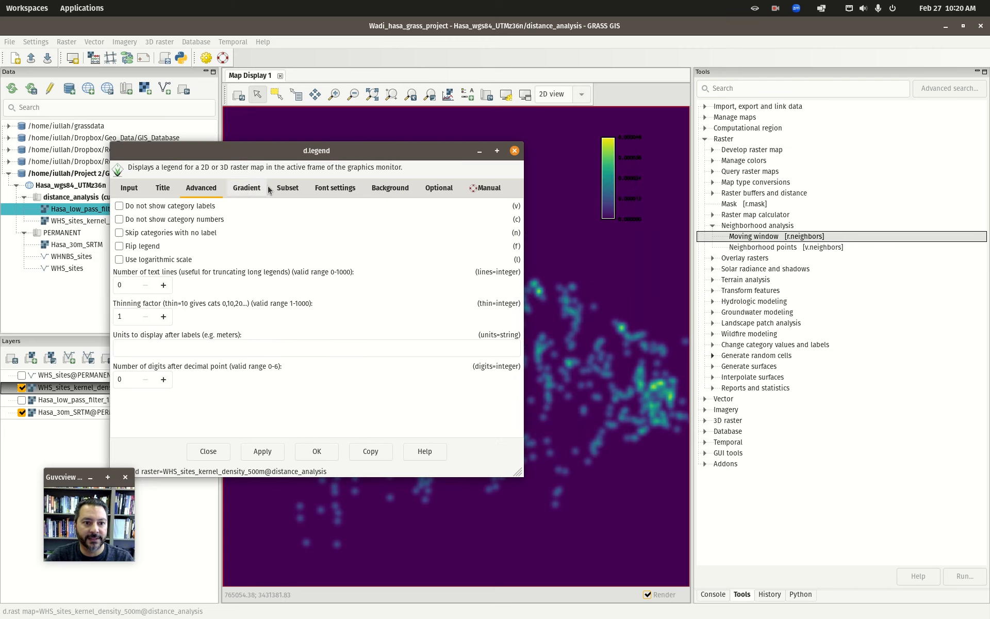
left_click(336, 189)
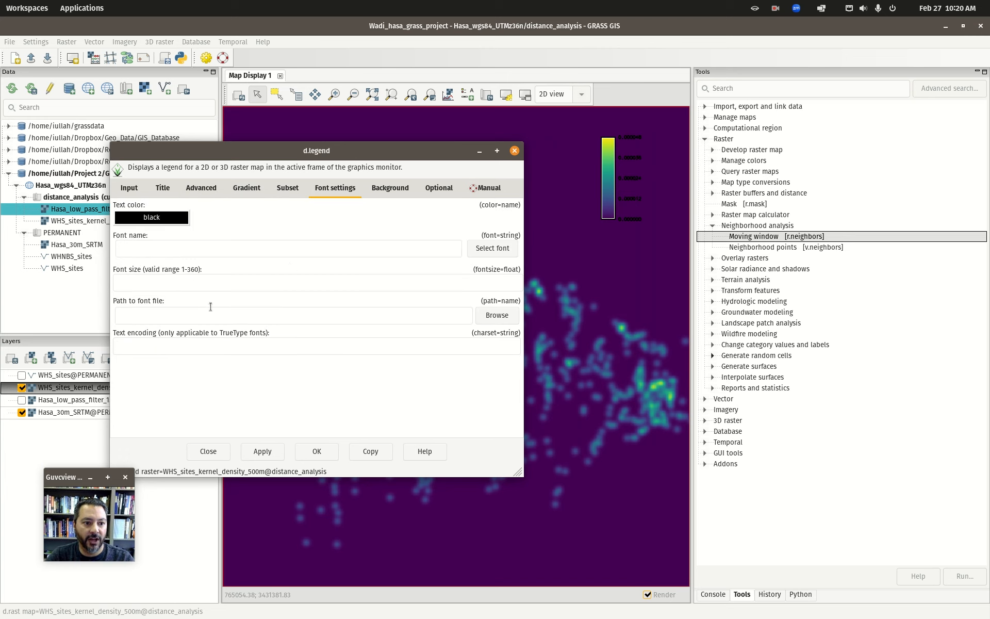
left_click(373, 190)
left_click(144, 207)
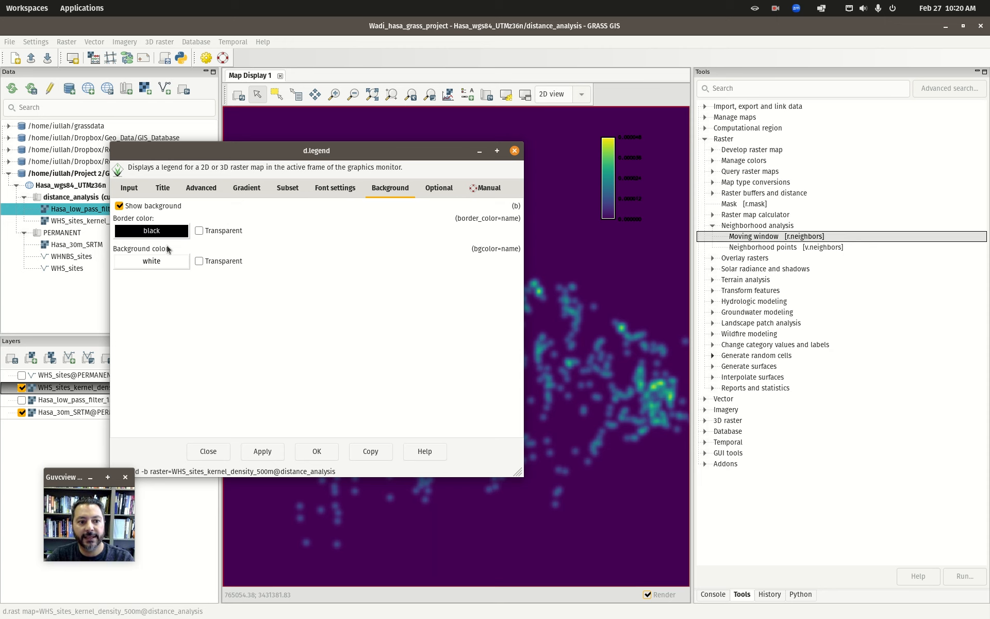
left_click(331, 454)
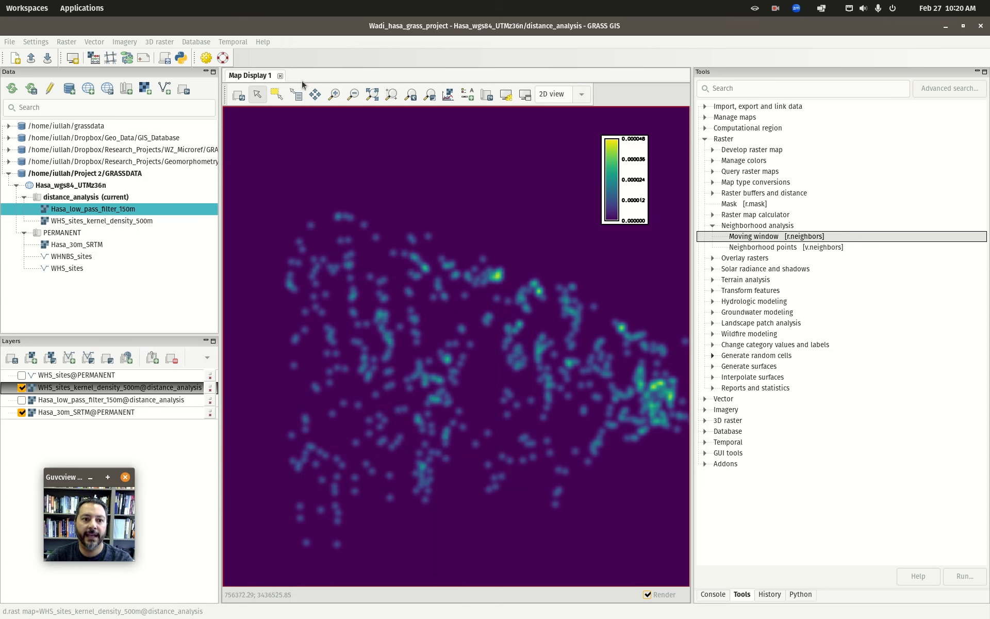
- Shift the legend slightly upward on the map and remove it from the display
left_click(257, 96)
mouse_move(617, 171)
left_mouse_down()
mouse_move(423, 151)
mouse_move(604, 176)
mouse_move(617, 161)
left_mouse_up()
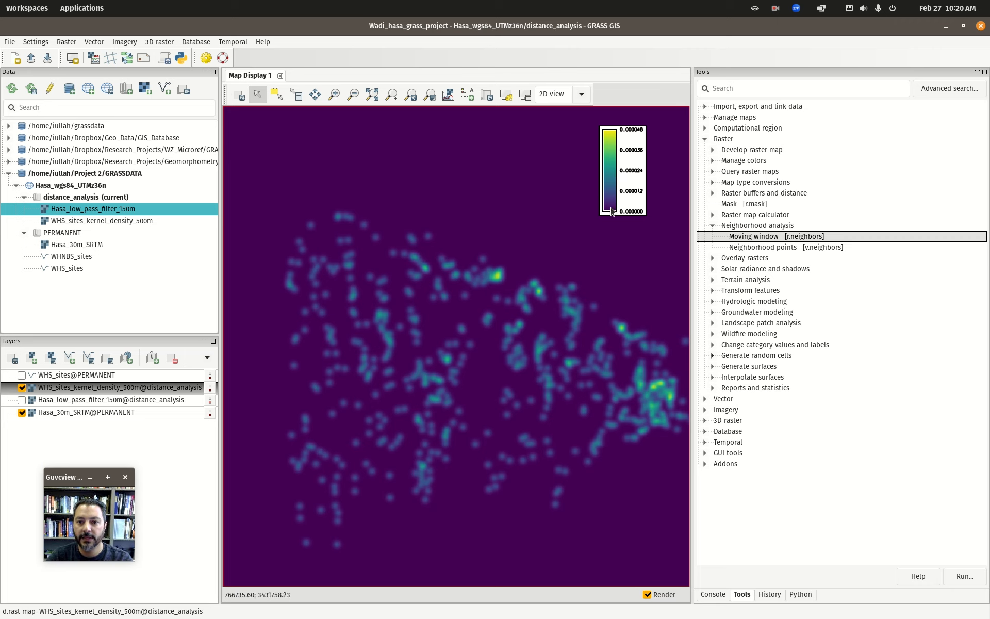
right_click(611, 191)
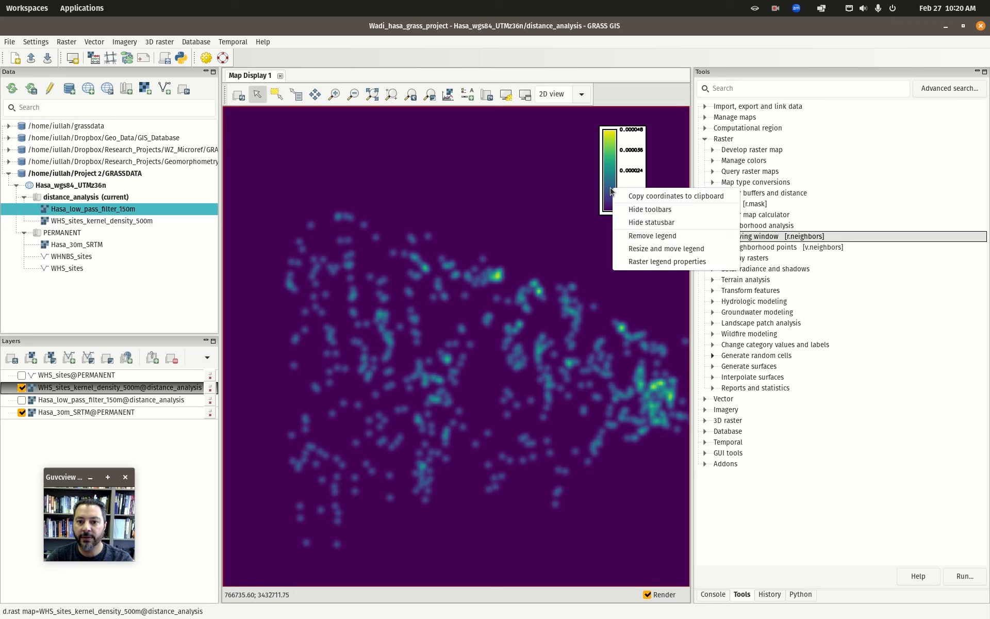
left_click(653, 236)
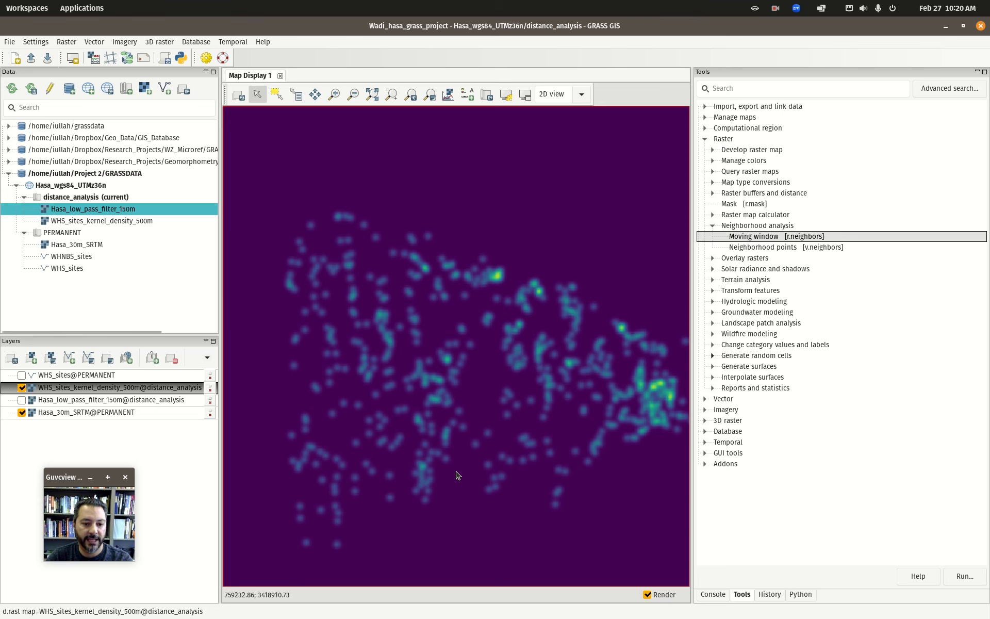
- Bring back the v.kernel dialog and rerun it with kernel radius 1000 and output raster WHS_sites_kernel_density_1000m
key("super")
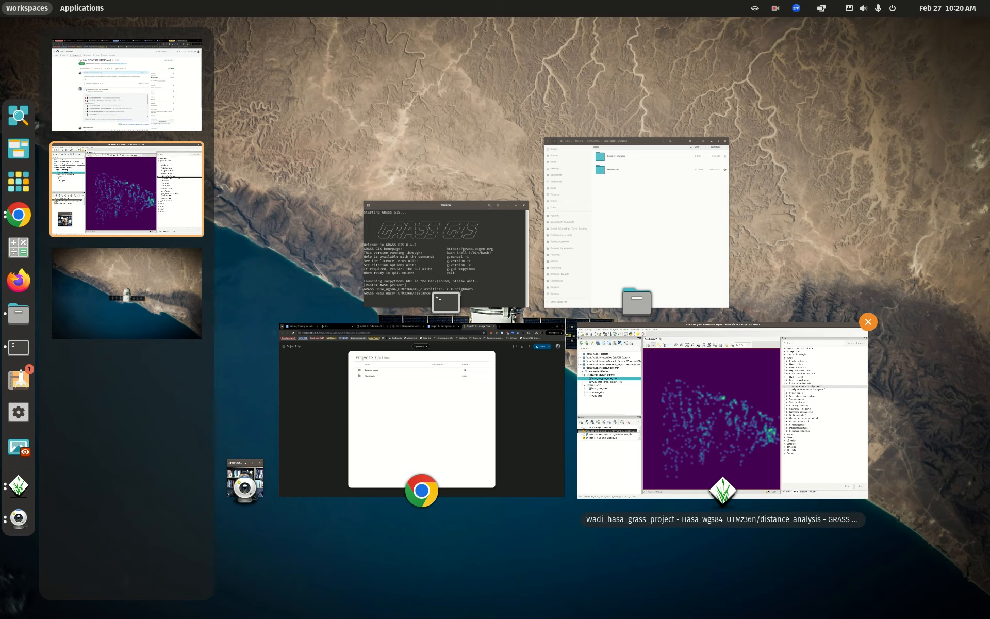
left_click(833, 466)
left_click_drag(989, 139, 543, 131)
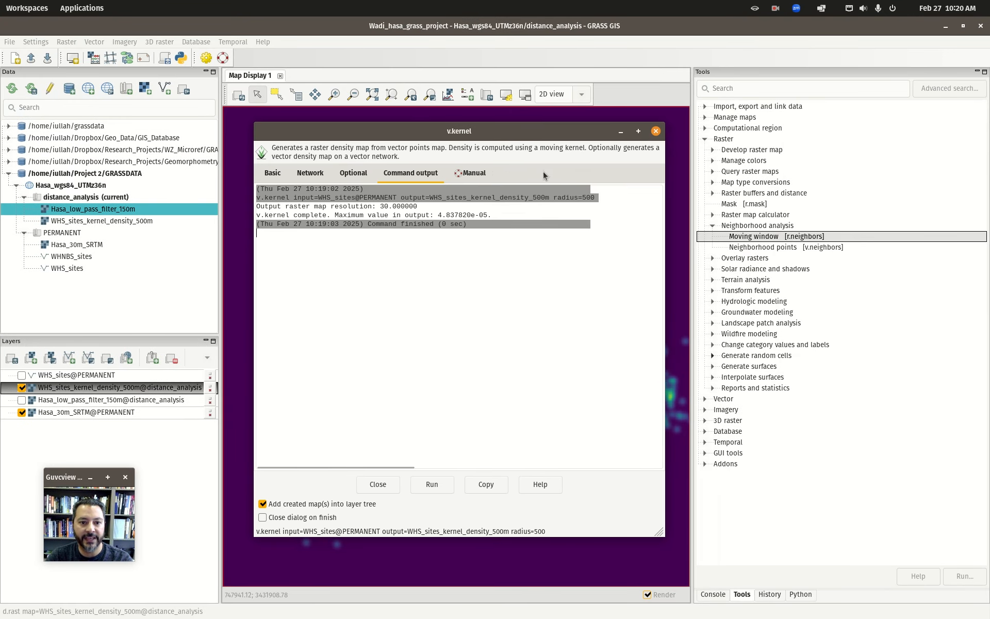
left_click(272, 173)
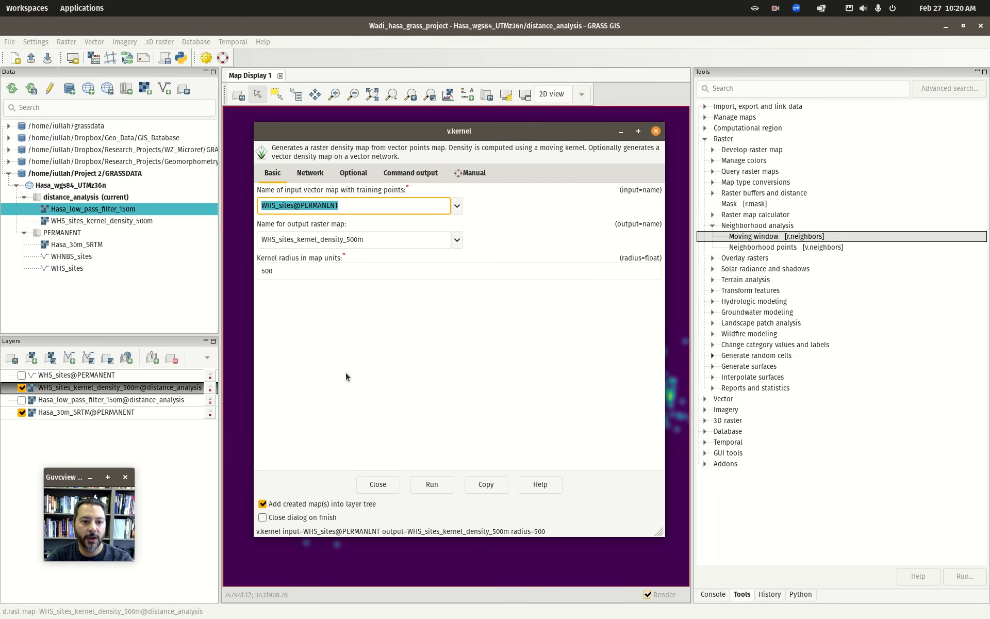
double_click(283, 272)
type("10")
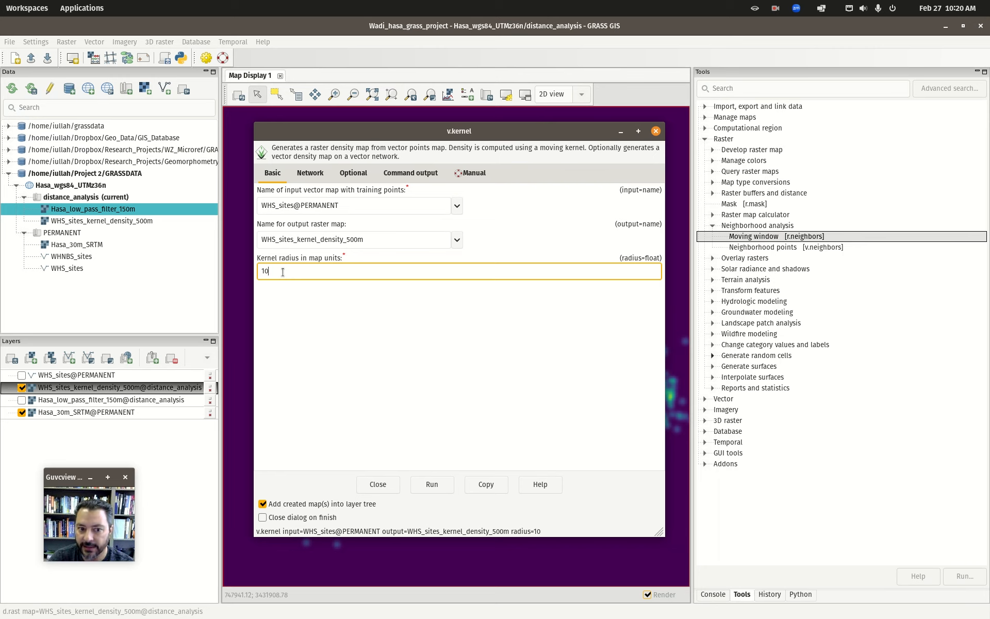
double_click(349, 240)
type("1000")
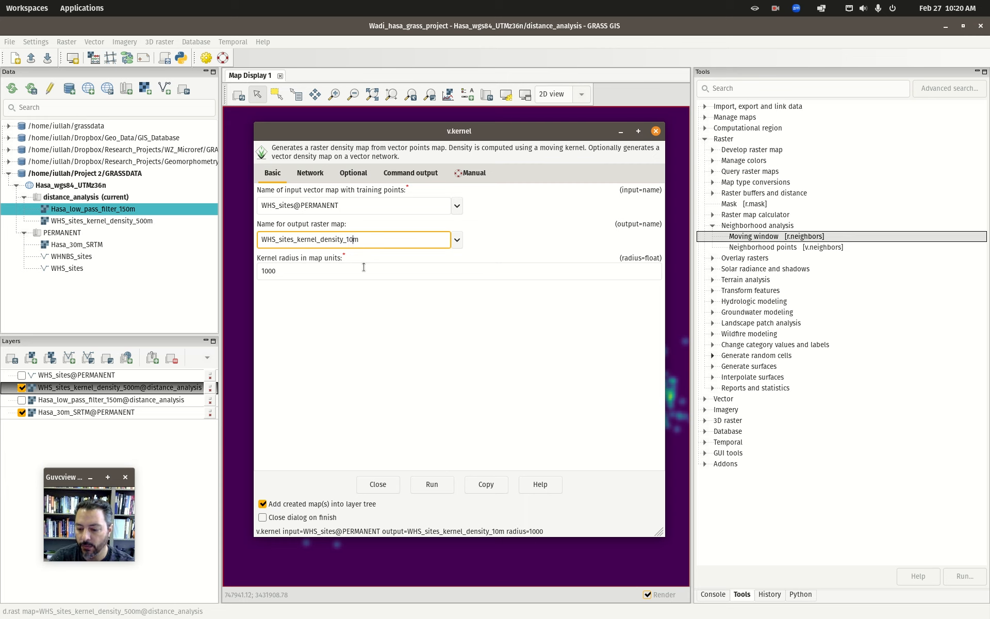
left_click(432, 484)
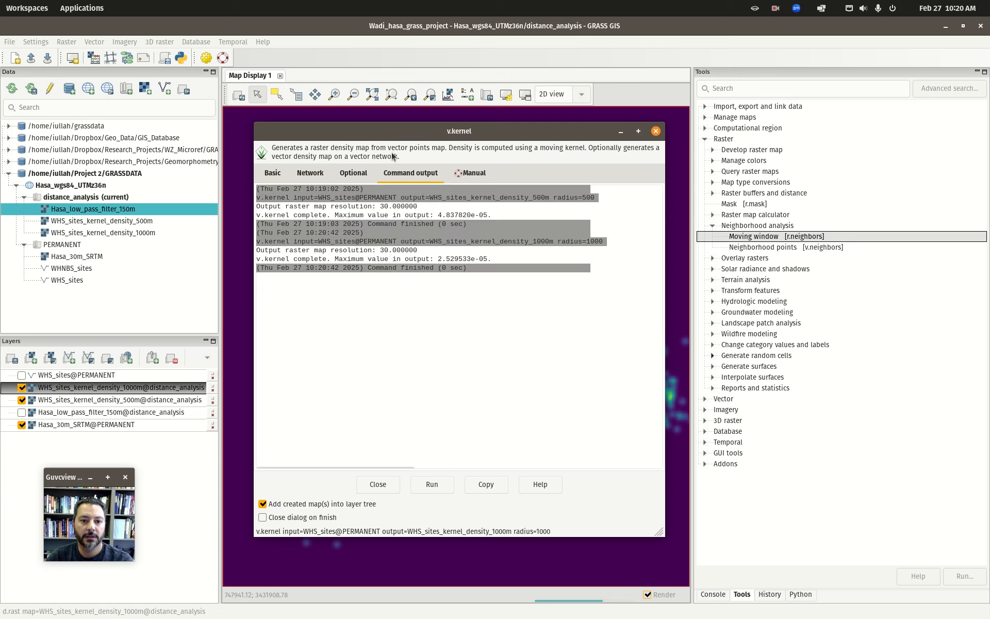
- Move the v.kernel dialog aside and compare the 1000 m and 500 m density maps by toggling the 1000 m layer's visibility
left_click_drag(399, 134, 989, 129)
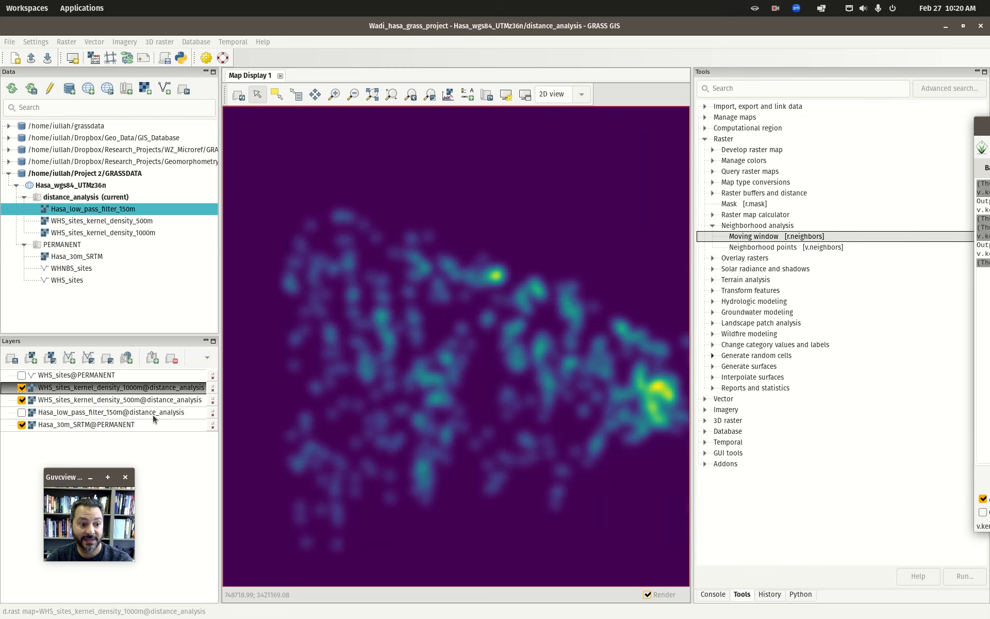
left_click(21, 388)
left_click(22, 389)
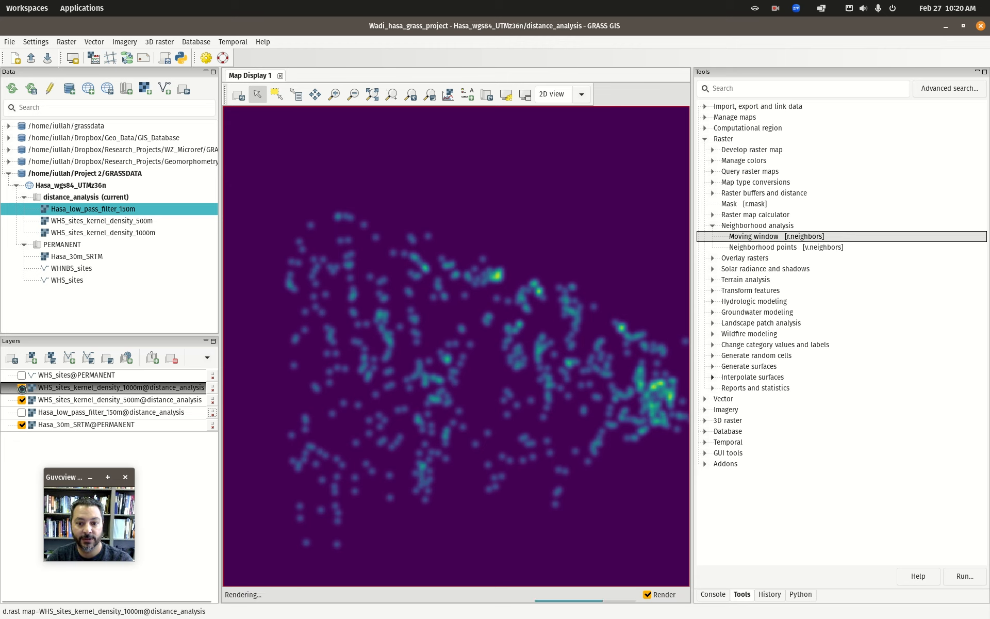
- Display the WHS_sites points over the density maps and compare the 1000 m and 500 m maps by toggling the 1000 m layer
left_click(21, 389)
left_click(22, 375)
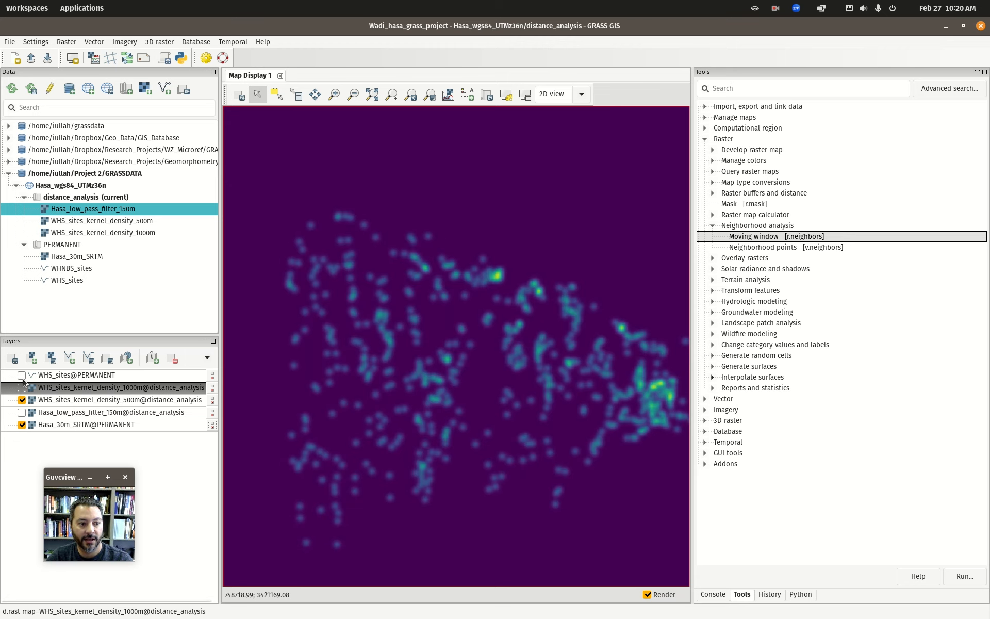
left_click(22, 387)
left_click(22, 388)
left_click(21, 388)
left_click(22, 388)
left_click(21, 388)
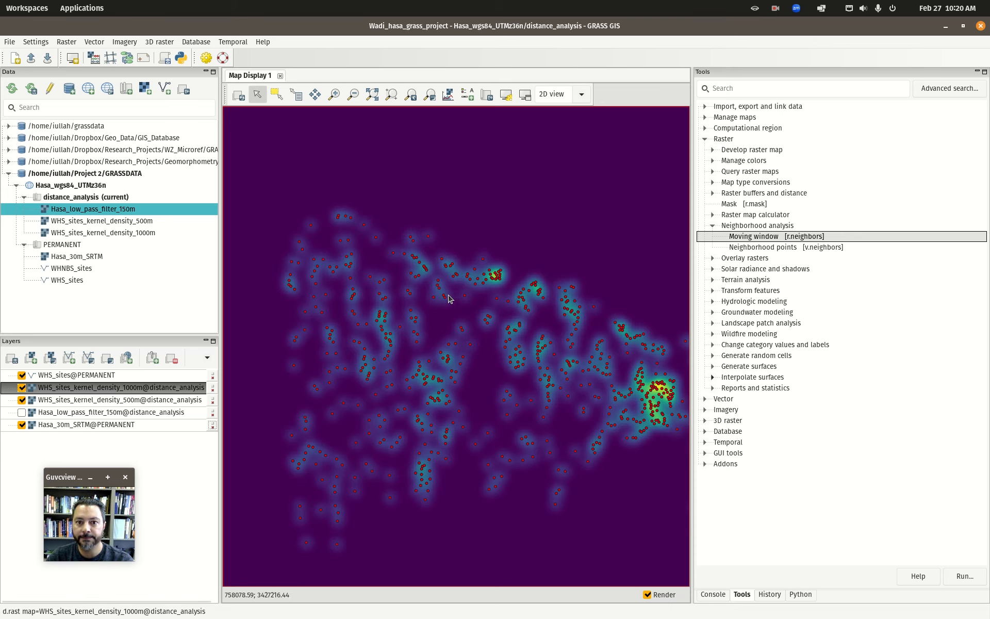
- Widen the map display, select the 500 m density layer and view it by briefly hiding the 1000 m layer
left_click_drag(691, 304, 730, 304)
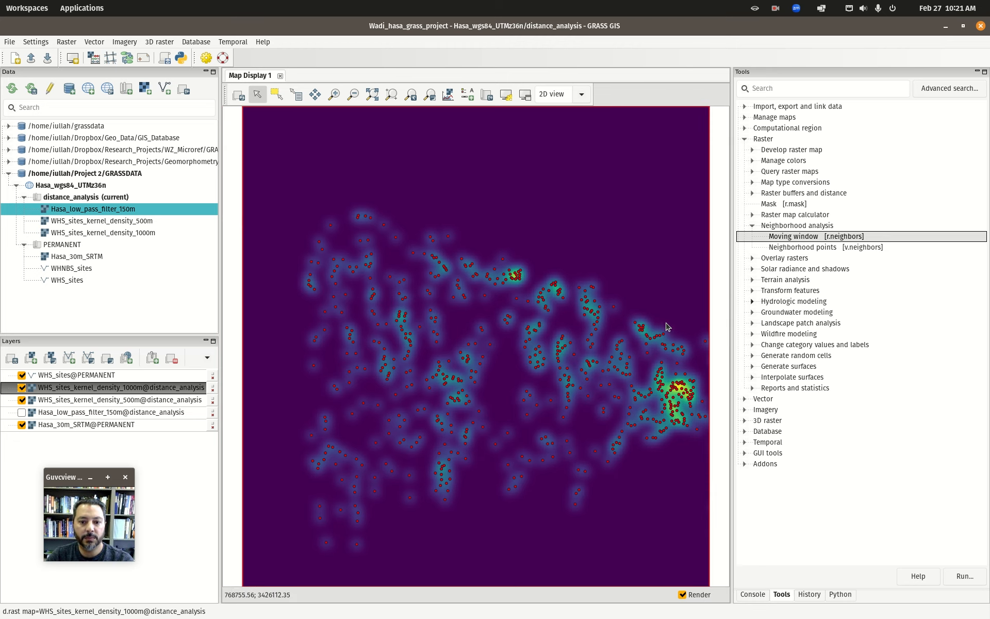
mouse_move(989, 120)
left_mouse_down()
mouse_move(763, 141)
mouse_move(989, 139)
left_mouse_up()
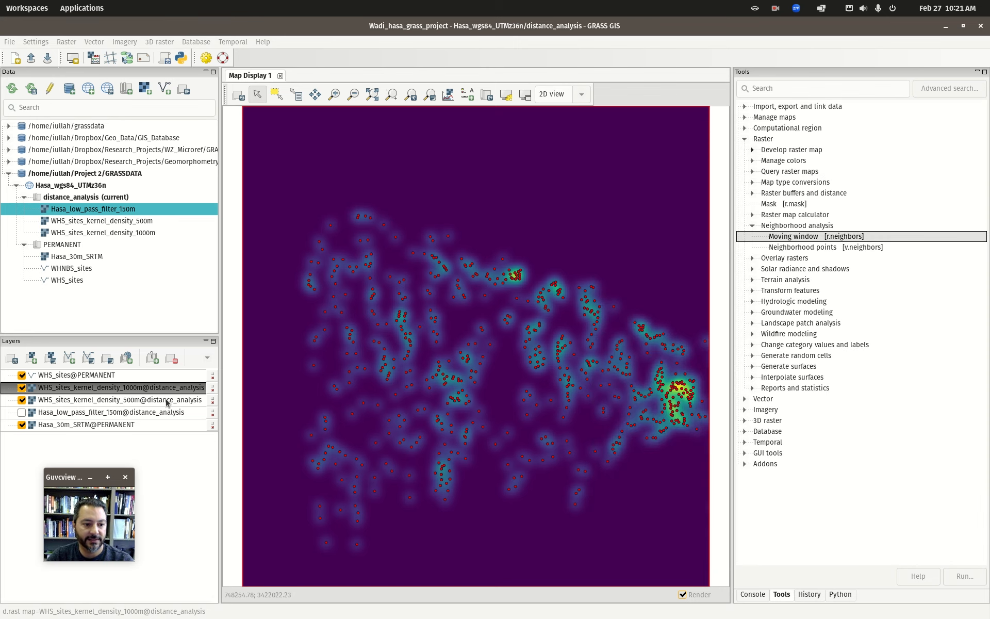
left_click(61, 405)
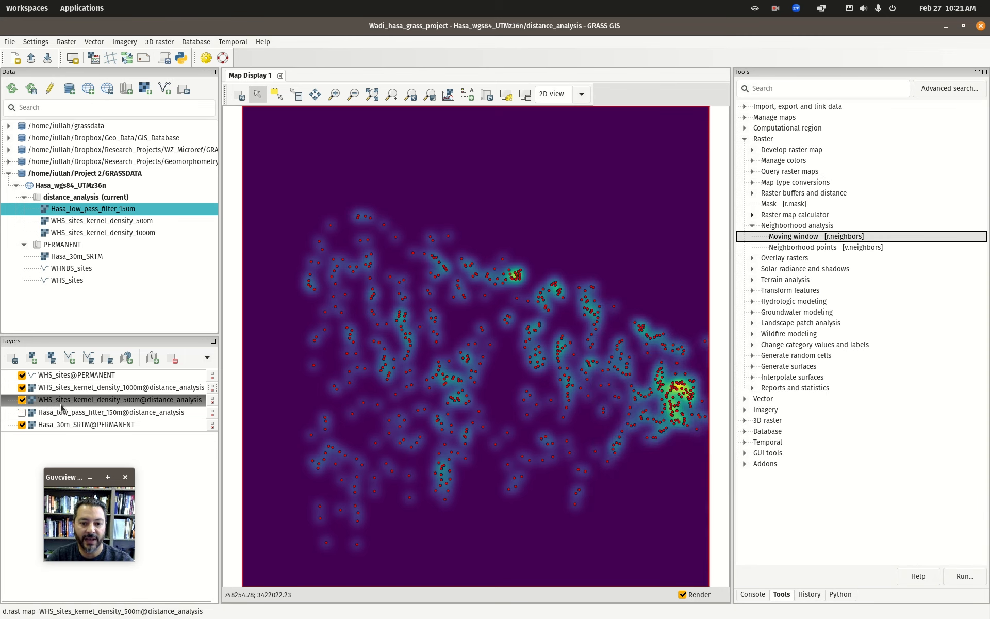
left_click(22, 387)
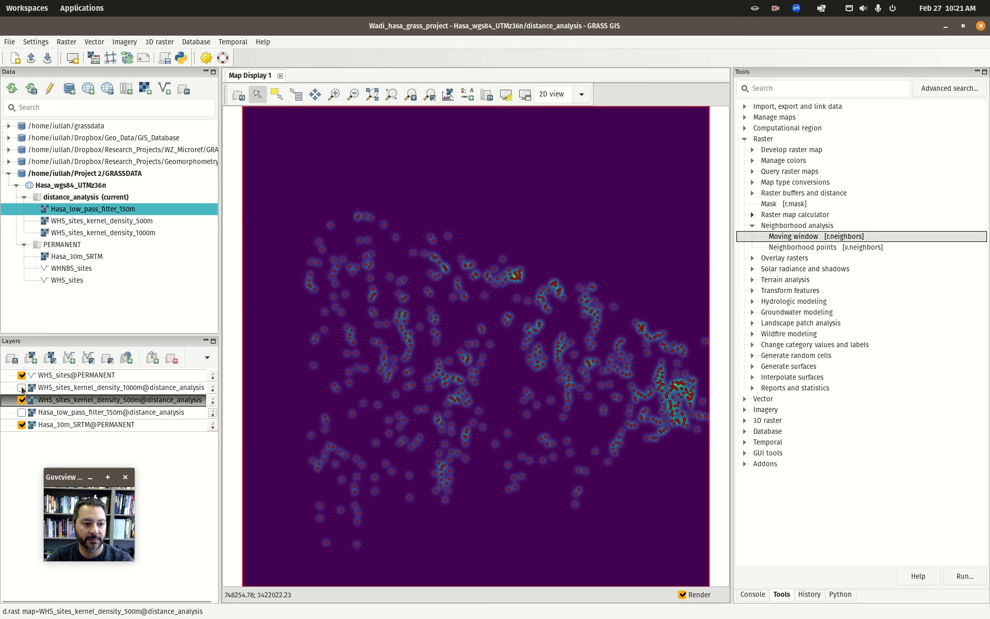
left_click(22, 387)
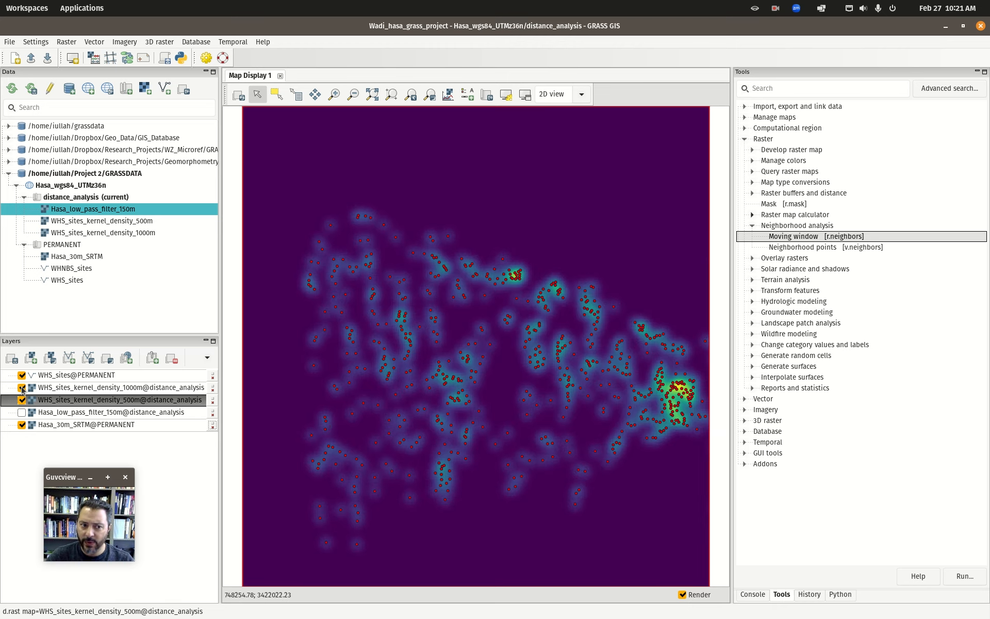
left_click(11, 42)
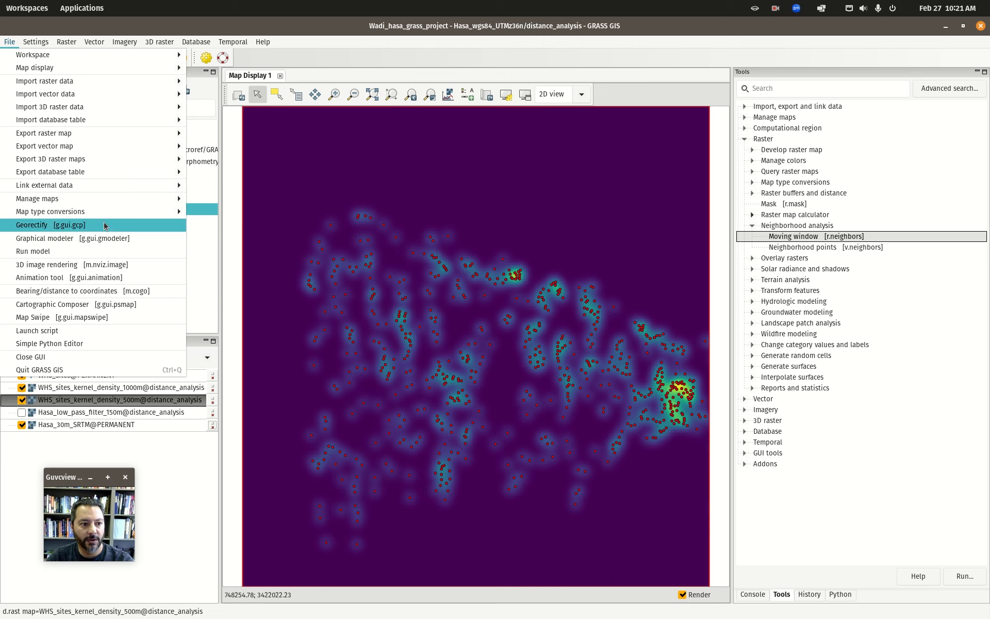
mouse_move(106, 199)
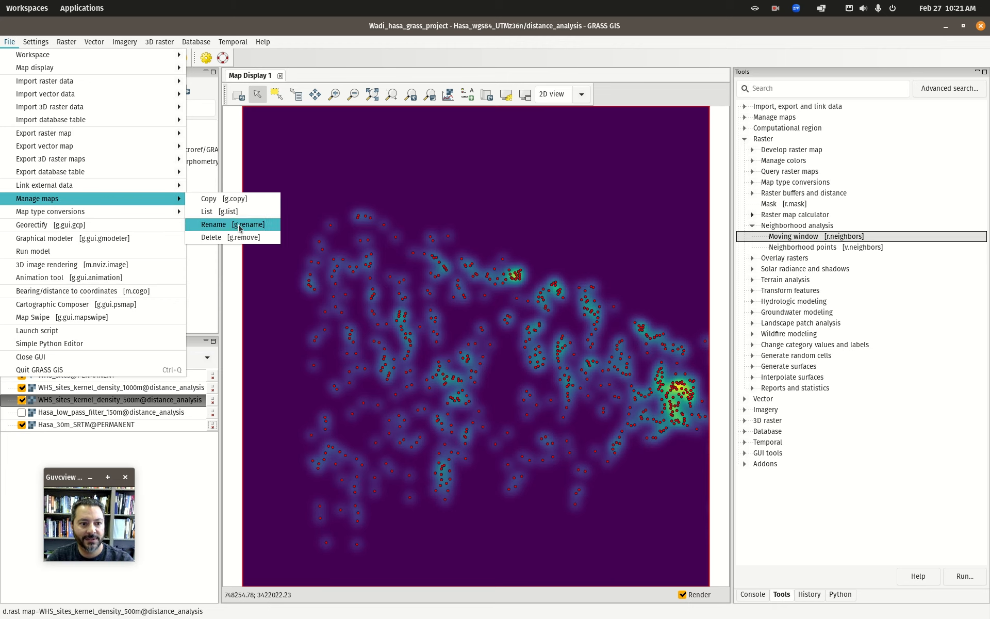
left_click(247, 239)
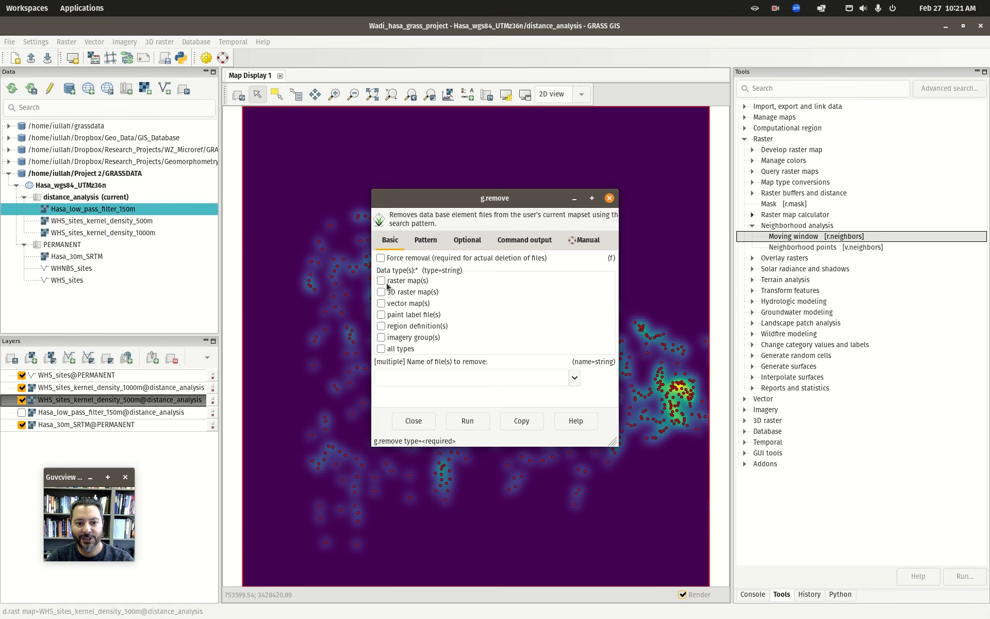
left_click(382, 281)
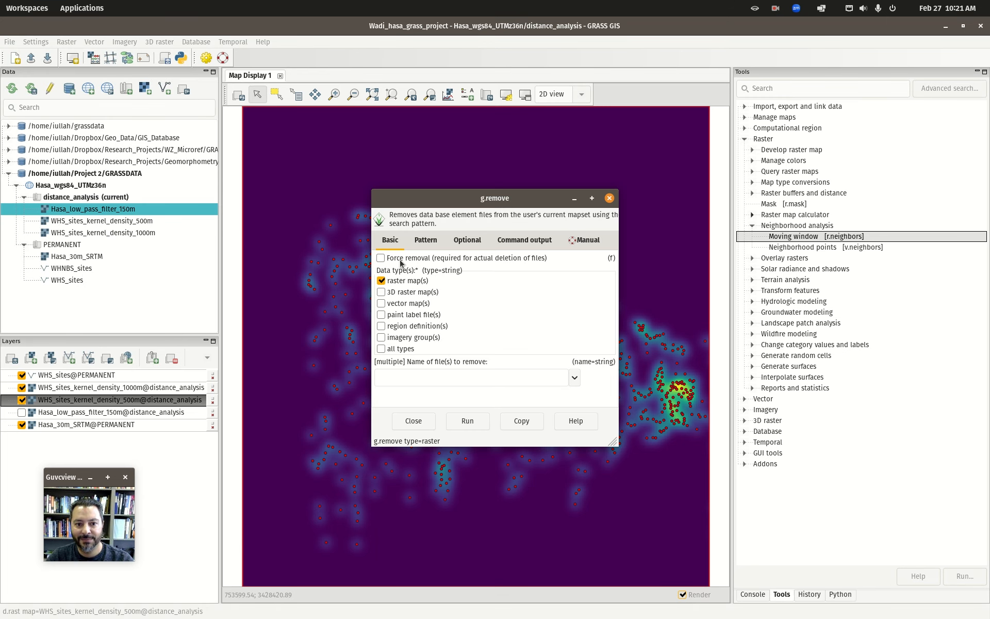
left_click(575, 381)
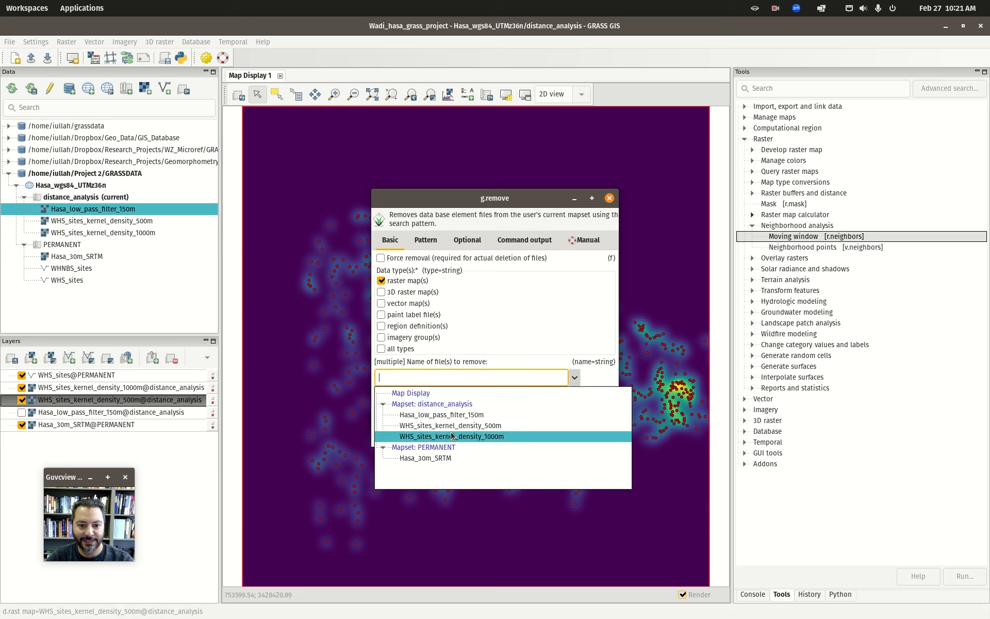
left_click(452, 426)
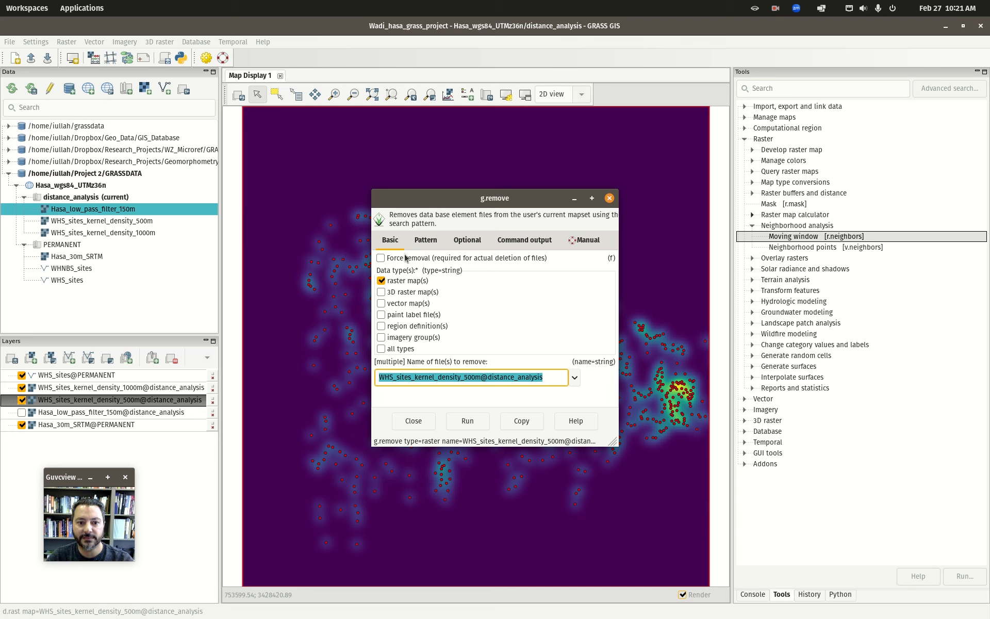
left_click(381, 257)
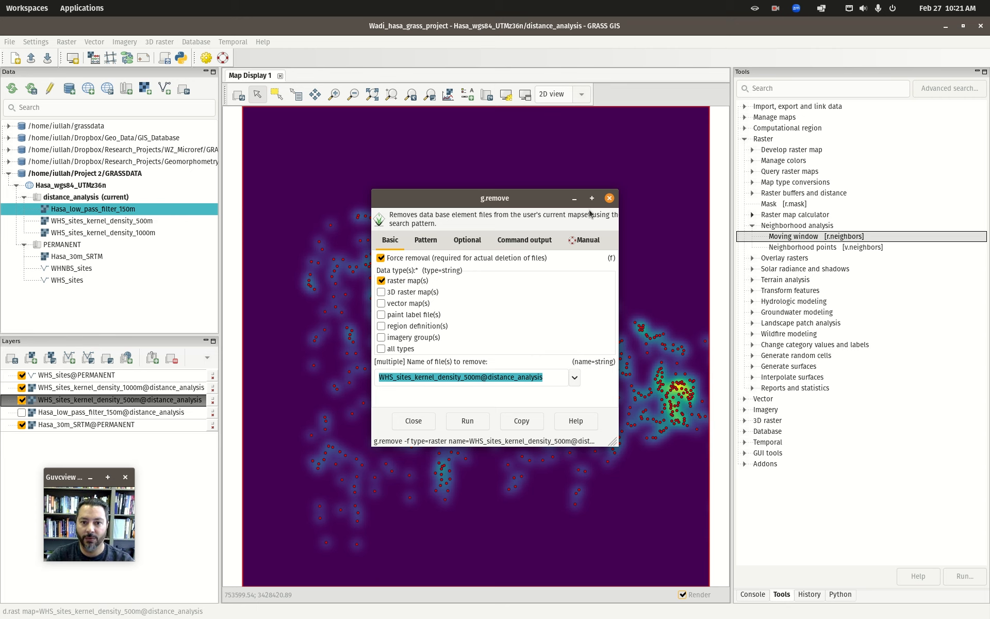
left_click(609, 199)
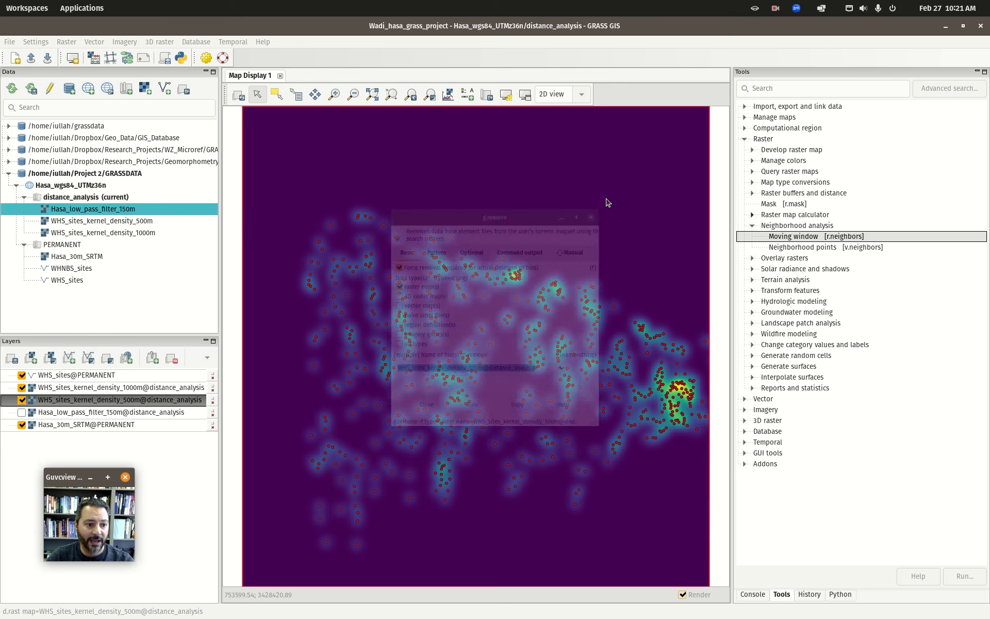
- Delete the WHS_sites_kernel_density_500m raster from the distance_analysis mapset
left_click(60, 198)
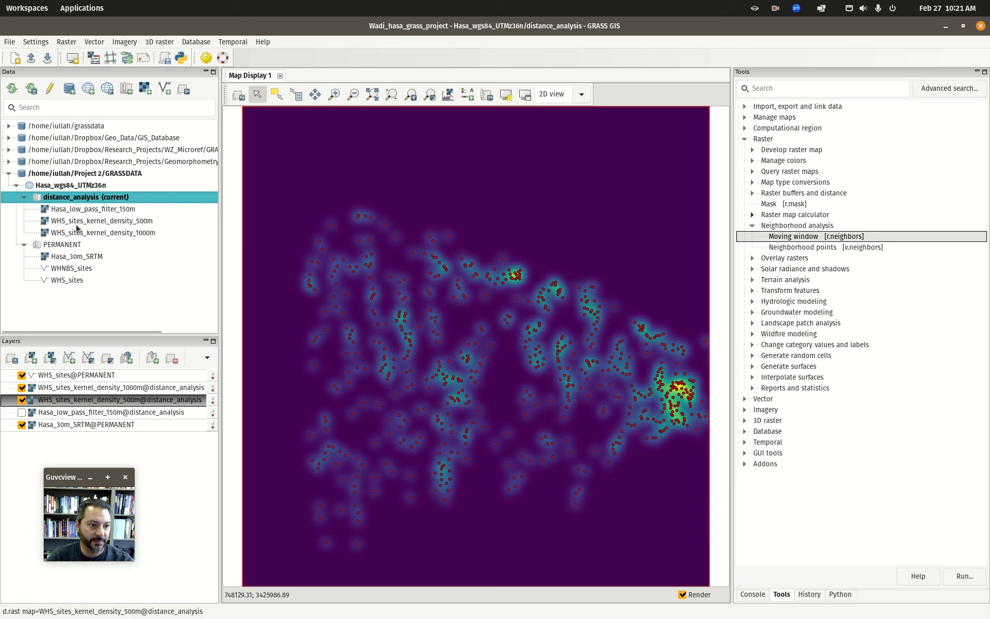
left_click(105, 223)
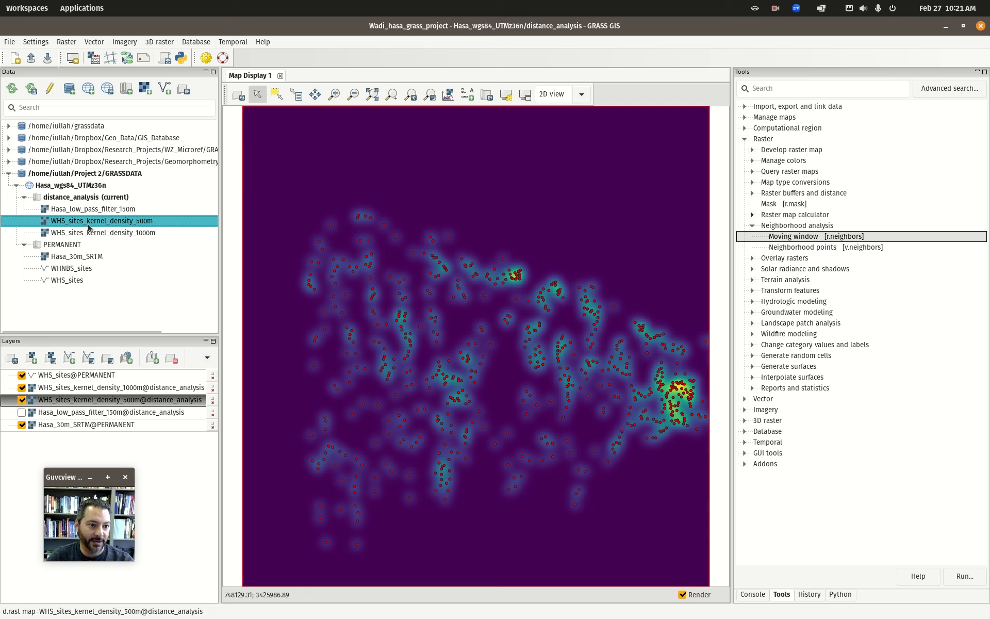
right_click(106, 225)
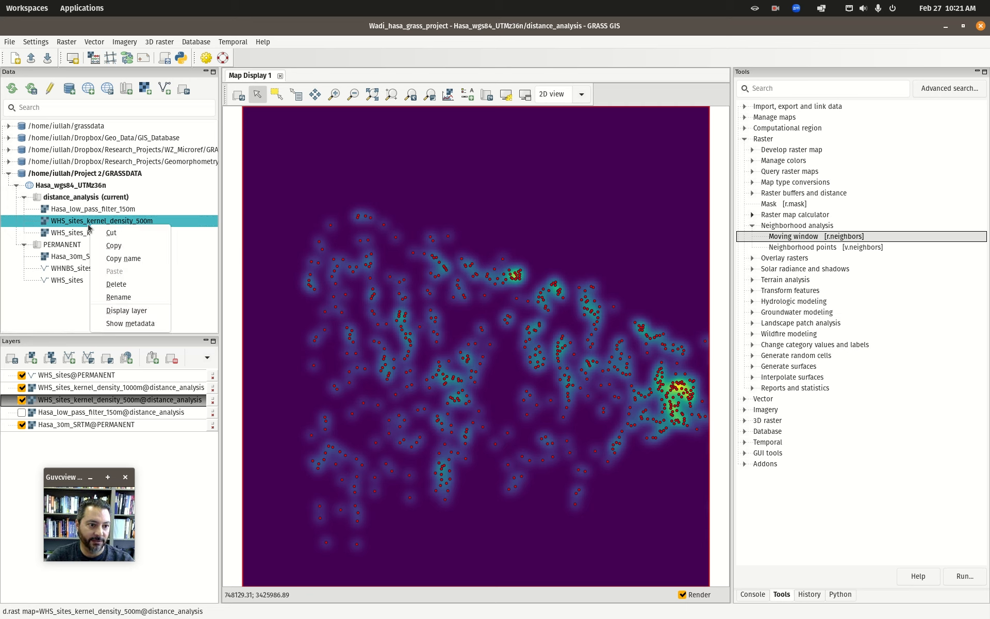
left_click(132, 284)
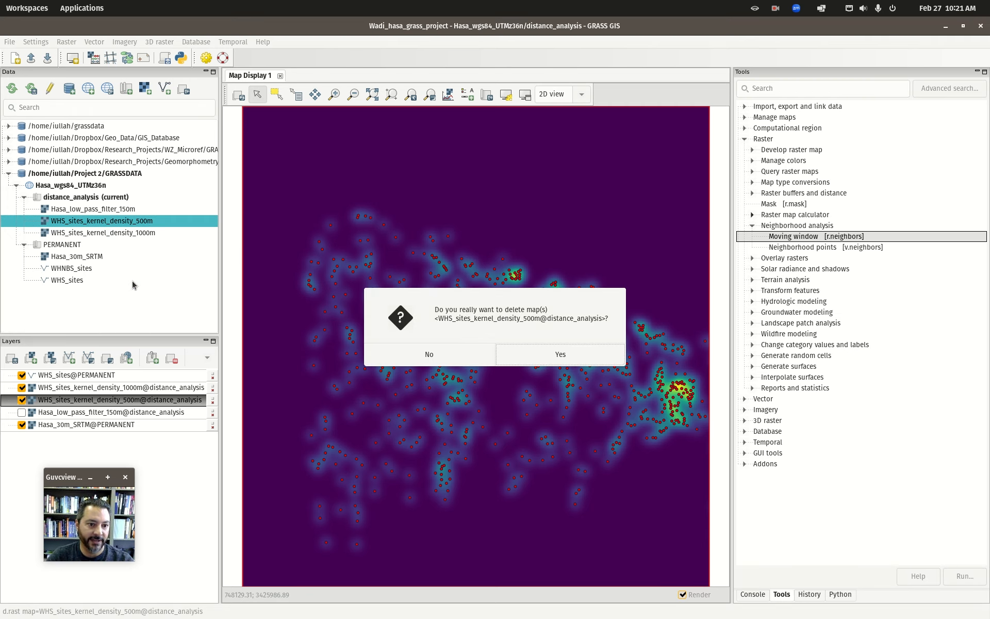
left_click(550, 355)
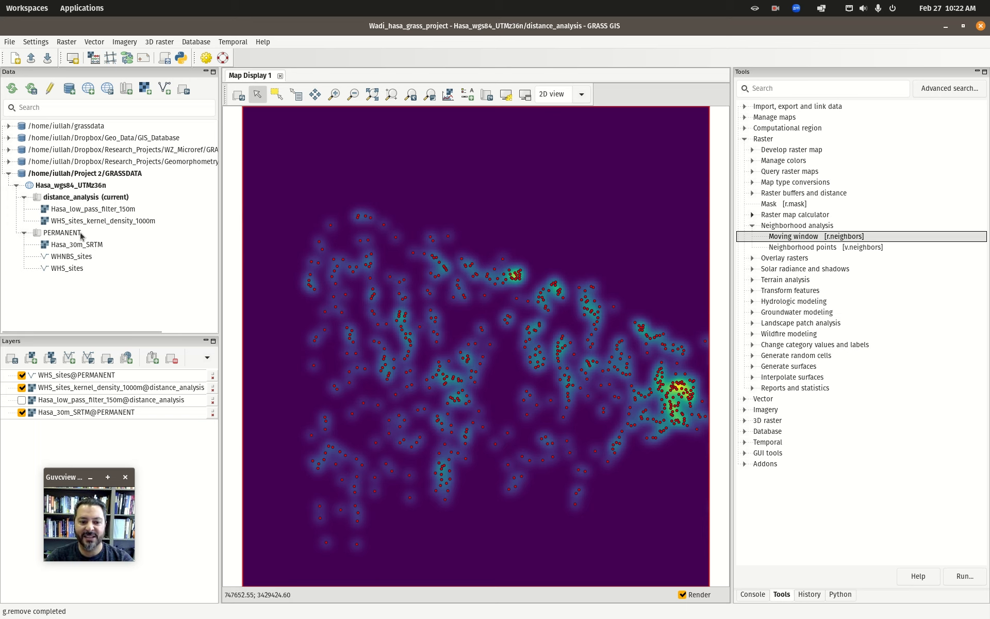
- Examine the management options of the distance_analysis mapset with its editing protection on and off
left_click(93, 198)
right_click(76, 199)
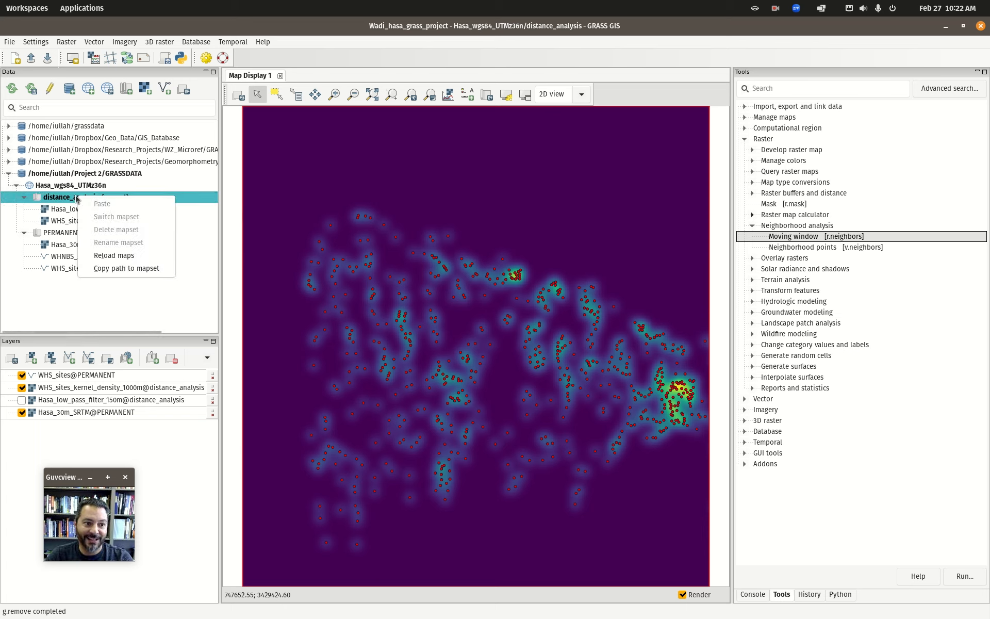
left_click(55, 203)
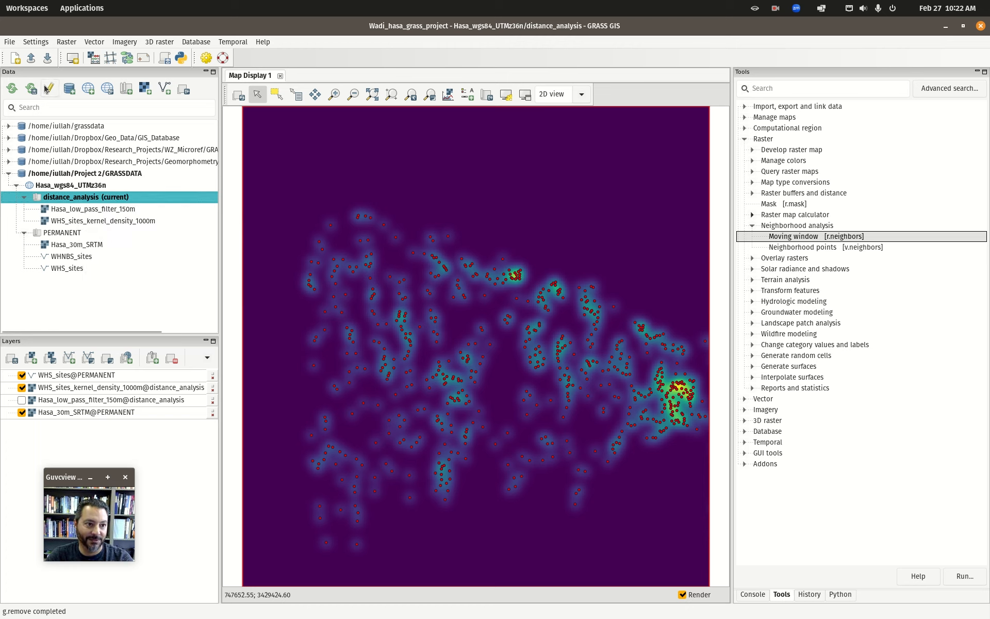
right_click(111, 197)
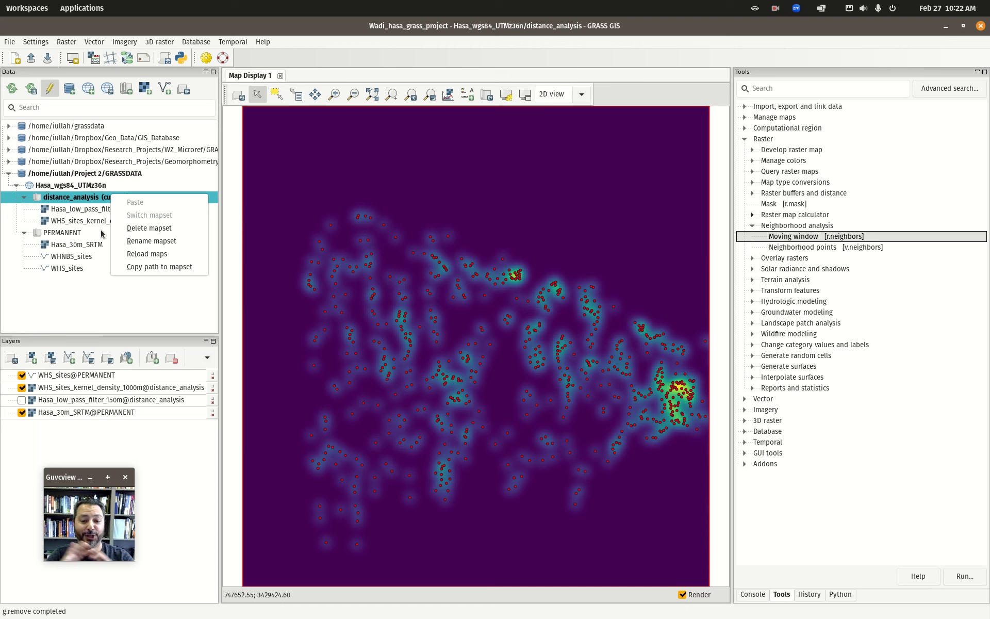
left_click(67, 200)
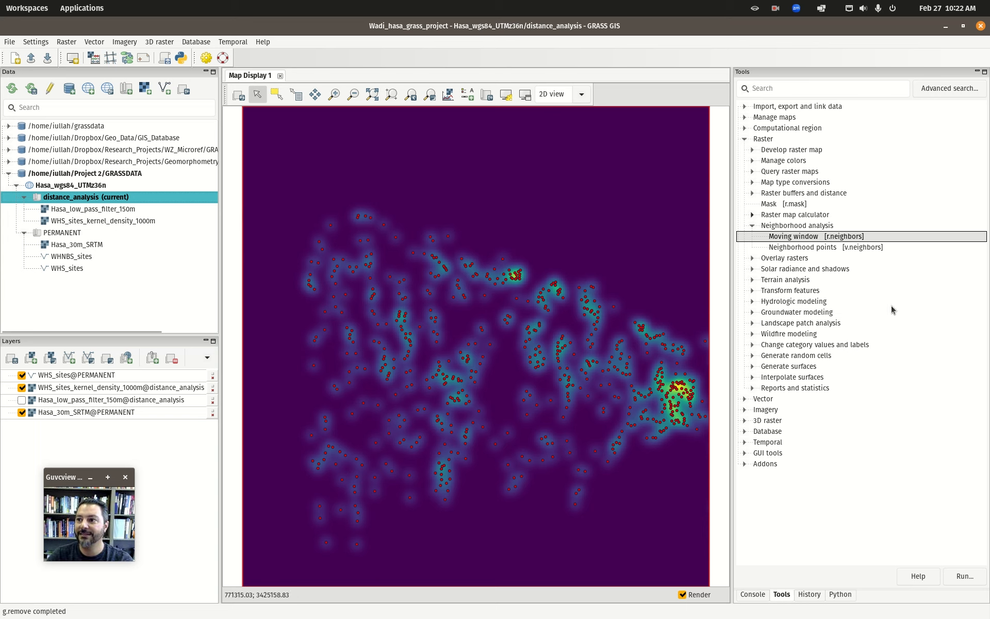
- Bring back the v.kernel dialog and set the kernel radius to 10000, choosing the existing WHS_sites_kernel_density_1000m as output raster
left_click_drag(989, 106, 495, 131)
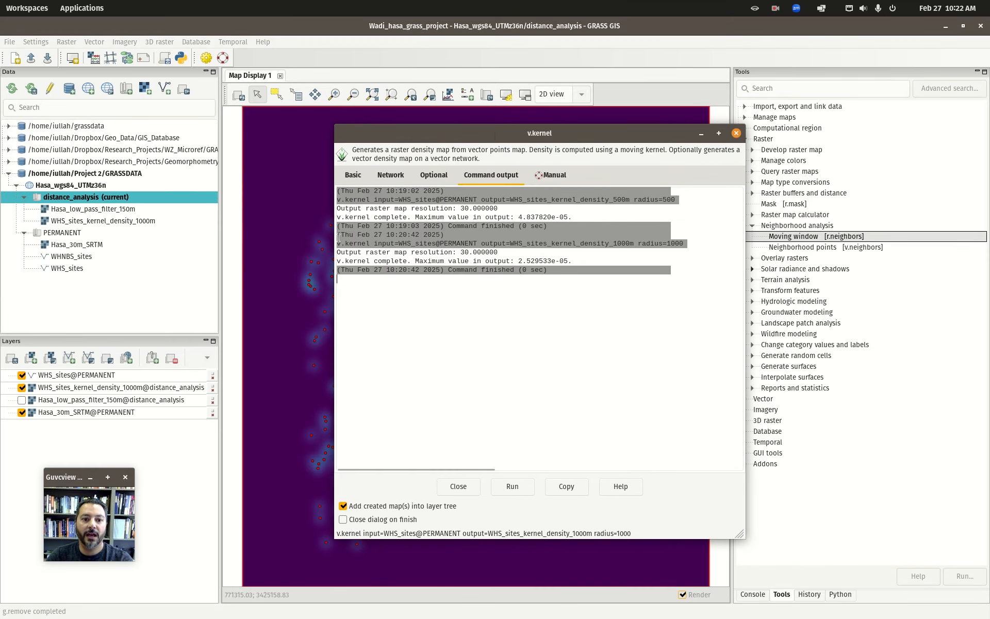
left_click(342, 177)
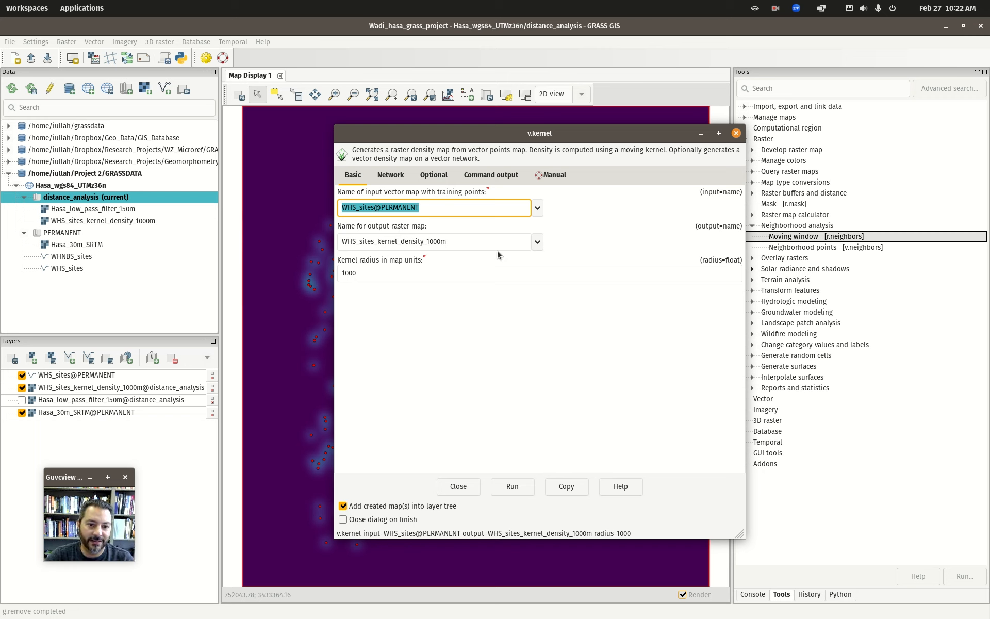
left_click_drag(458, 241, 437, 242)
left_click(411, 277)
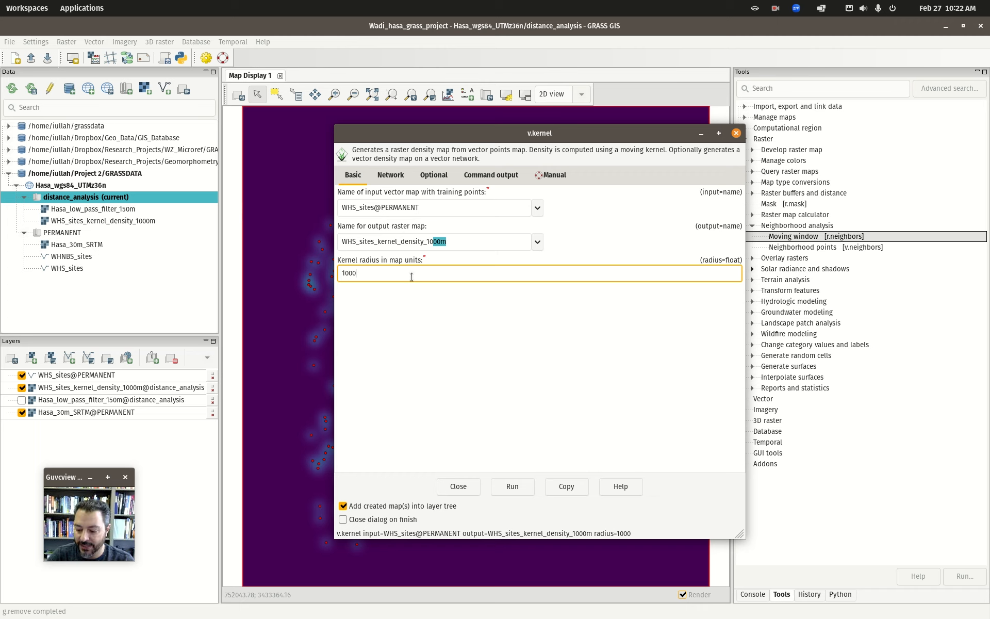
type("0")
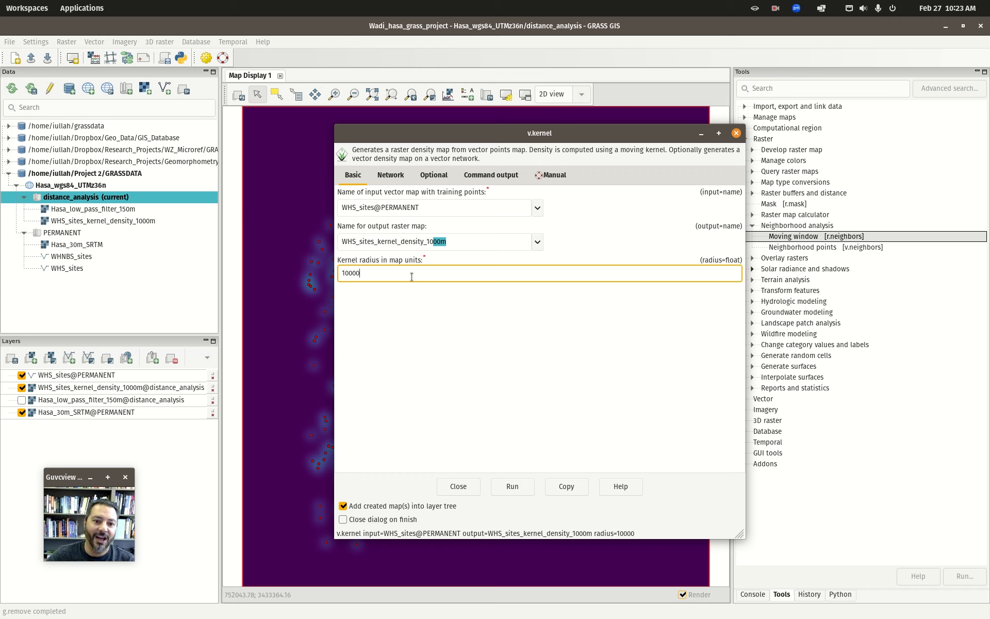
left_click(431, 242)
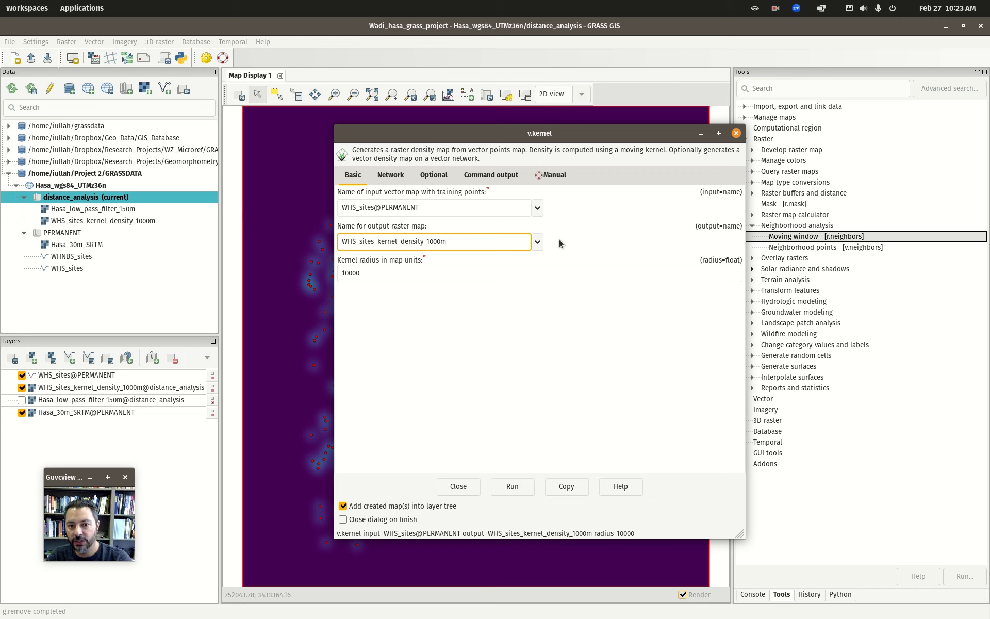
left_click(537, 242)
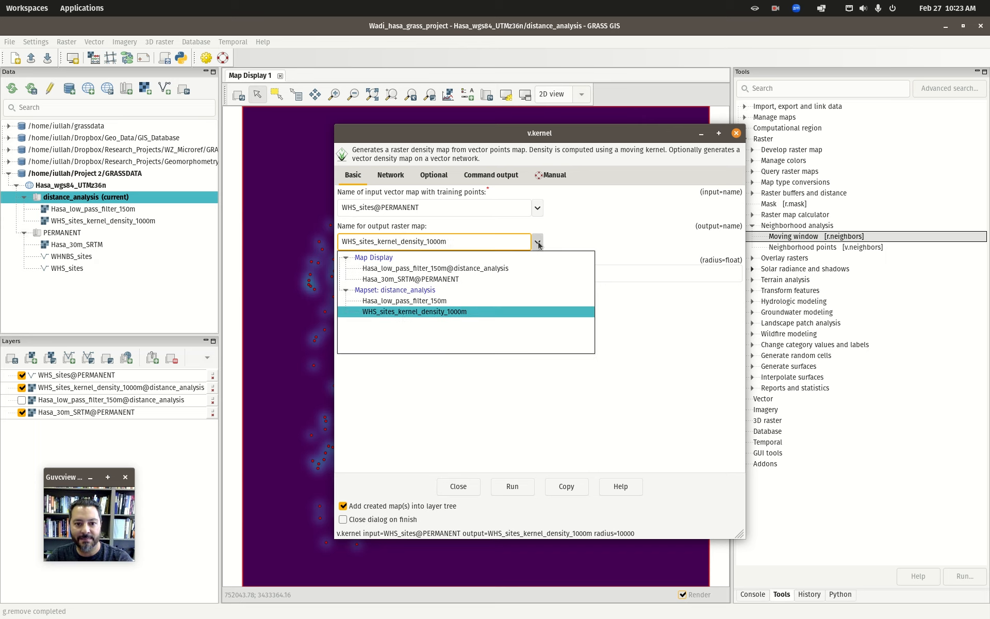
left_click(415, 311)
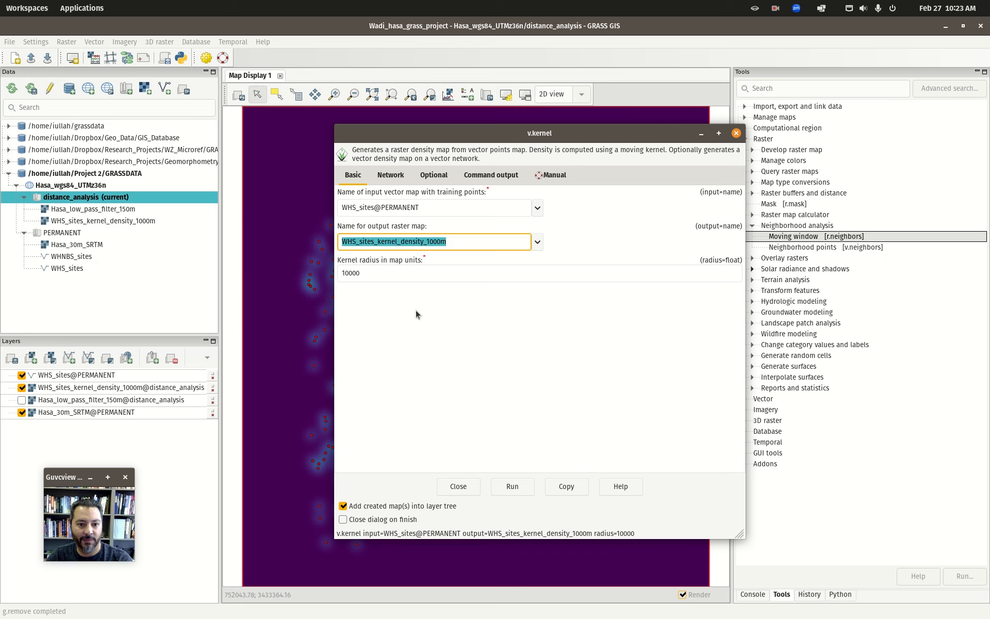
- Allow v.kernel to overwrite existing files, run it, and move the dialog aside to uncover the map
left_click(435, 175)
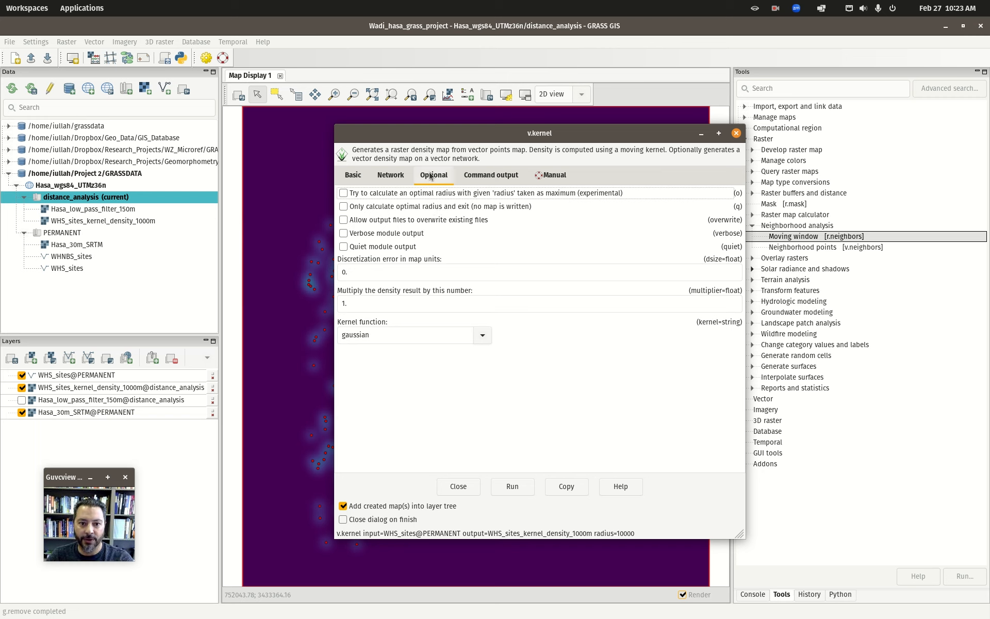
left_click(346, 225)
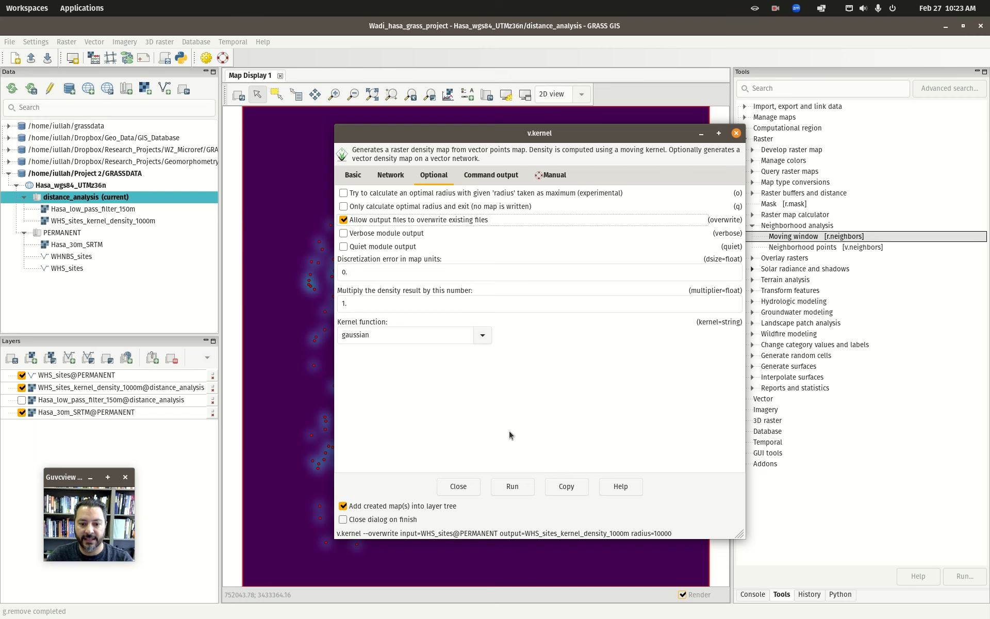
left_click(511, 491)
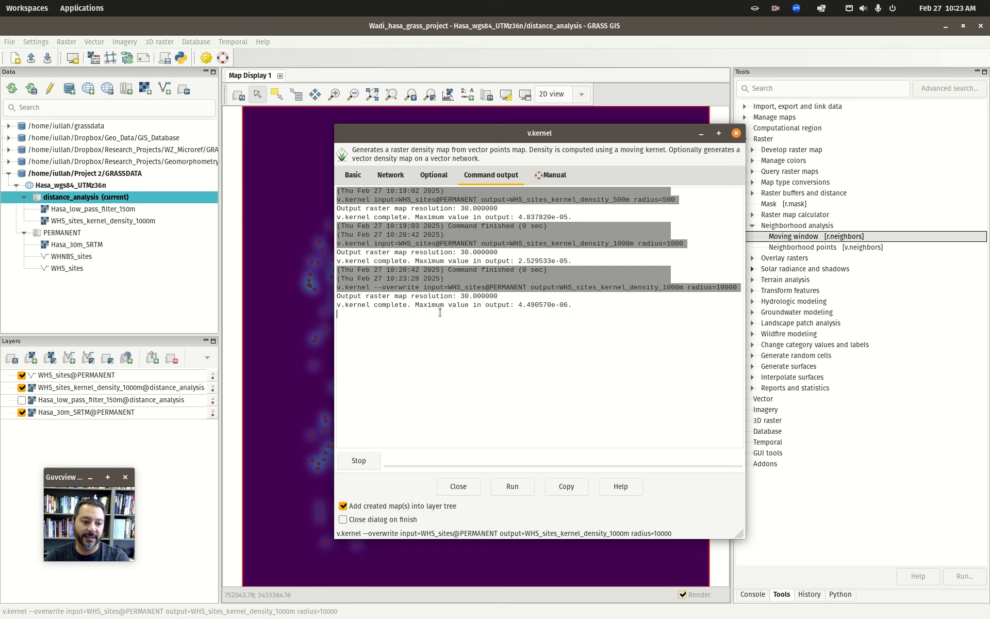
left_click_drag(467, 130, 894, 124)
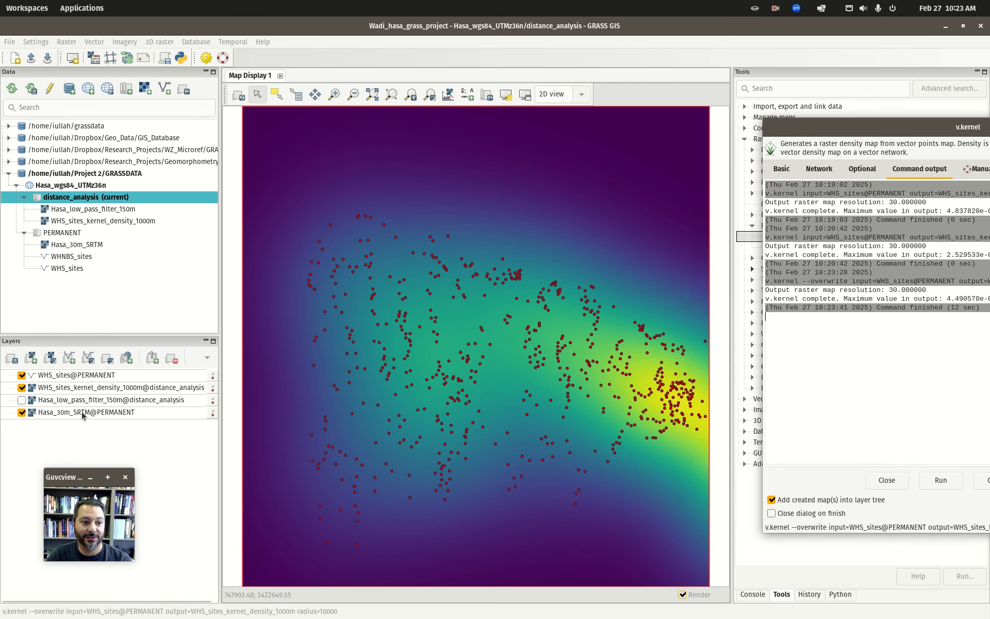
- Close the v.kernel dialog and select the WHS_sites_kernel_density_1000m raster in the distance_analysis mapset
left_click_drag(848, 130, 376, 129)
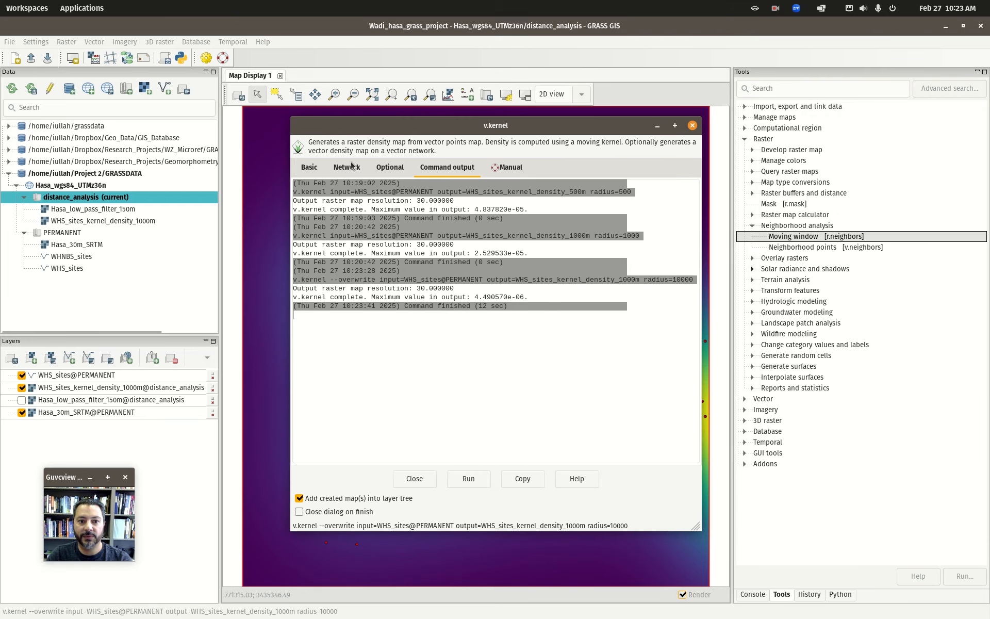
left_click(693, 126)
left_click(105, 221)
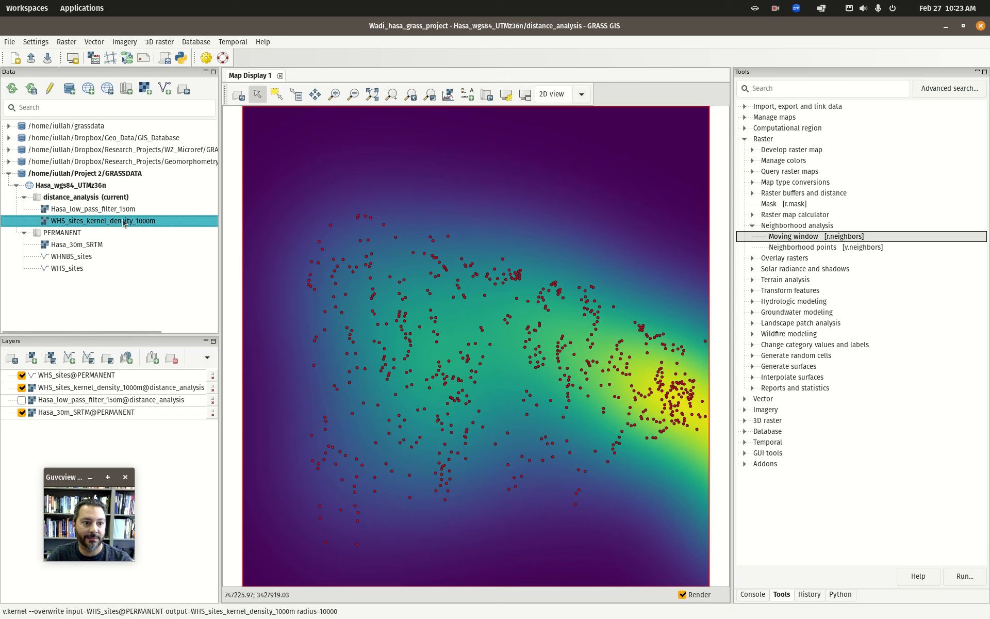
left_click(10, 42)
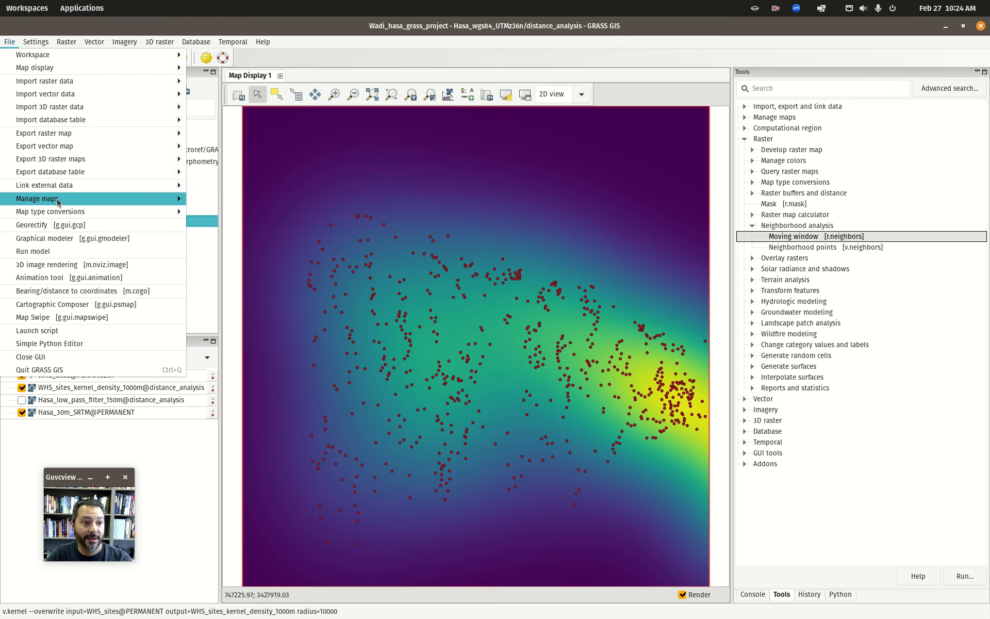
mouse_move(58, 200)
left_click(233, 222)
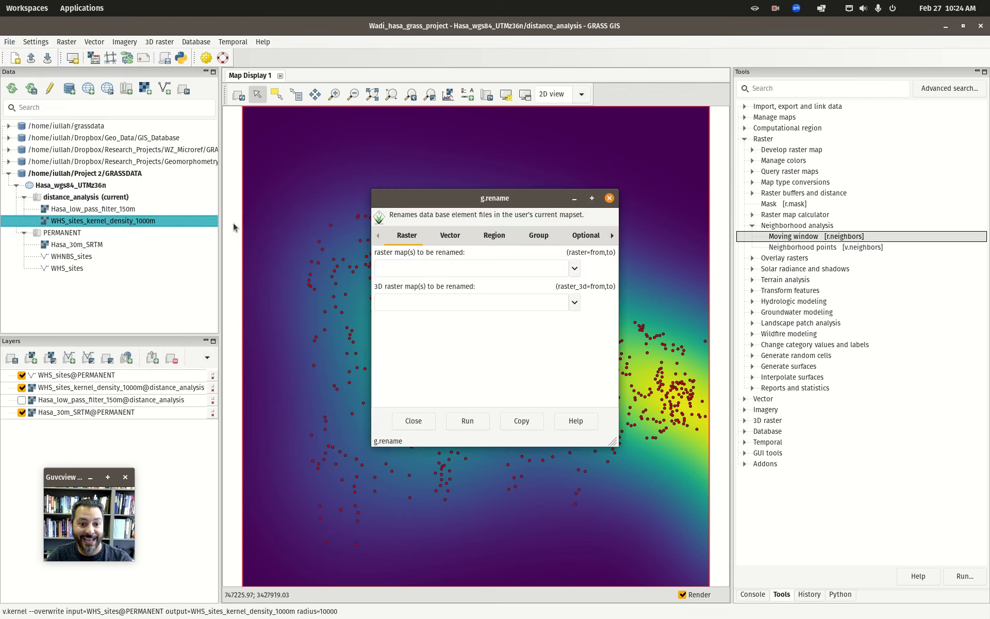
left_click(574, 268)
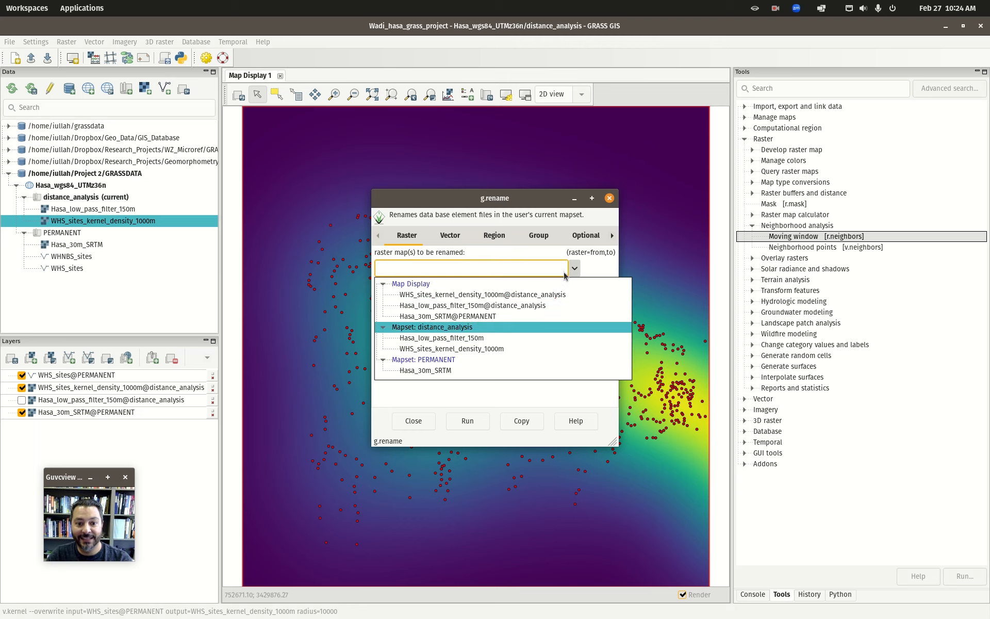
left_click(481, 348)
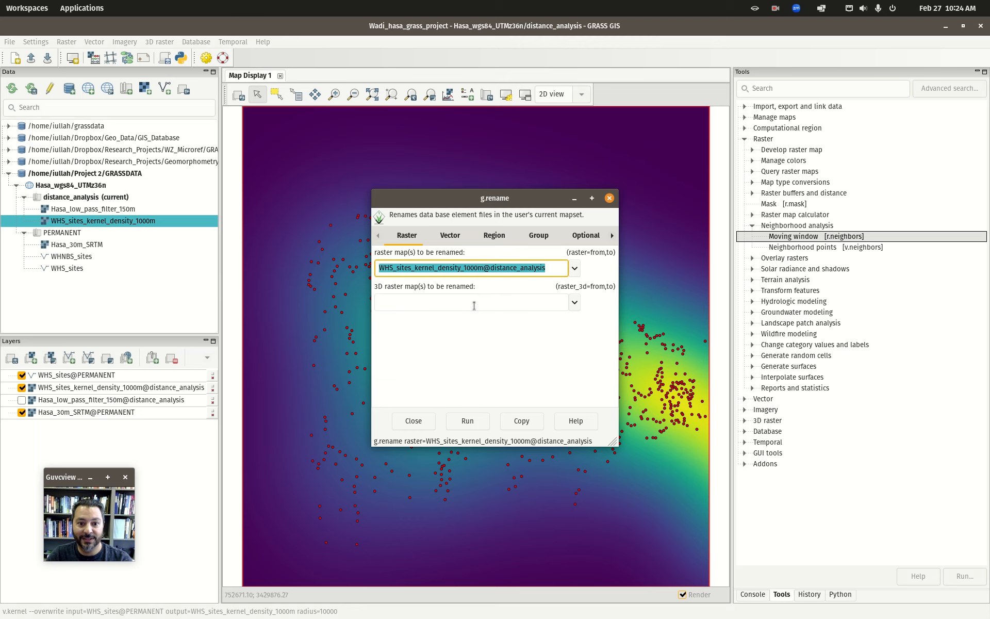
left_click(551, 267)
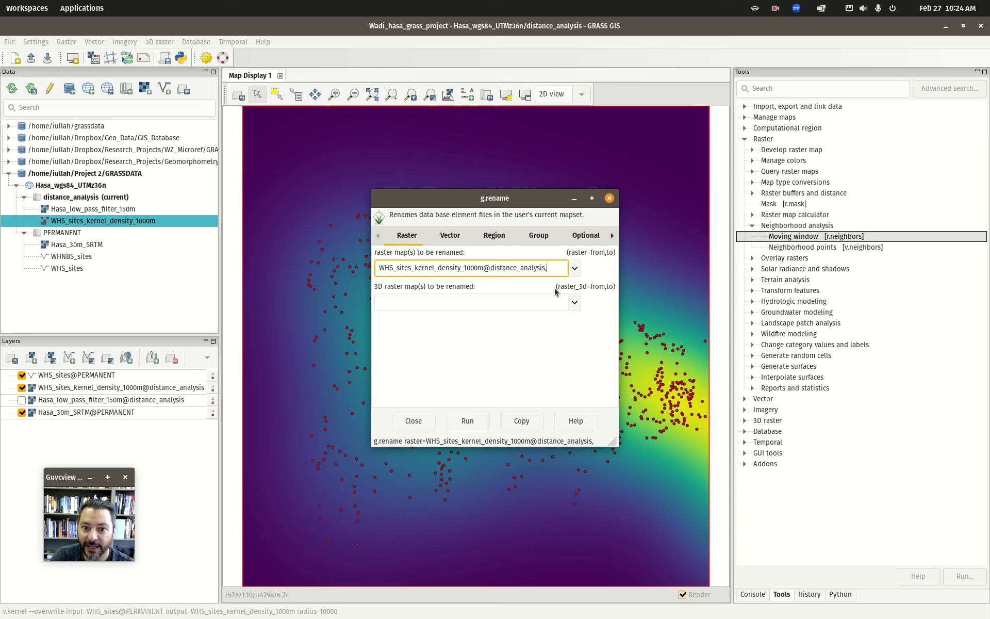
type(",101010")
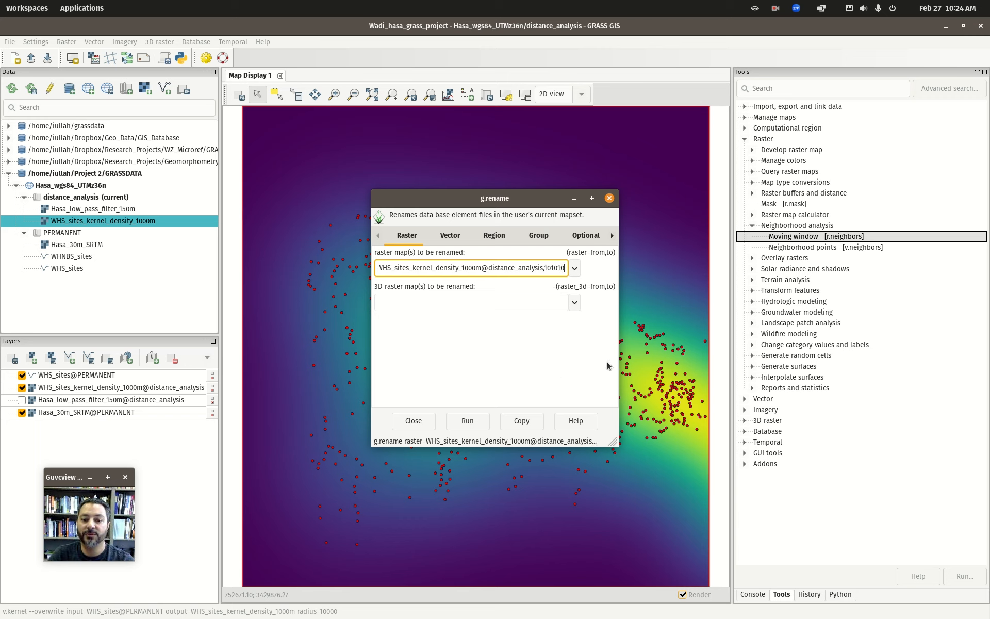
left_click(413, 421)
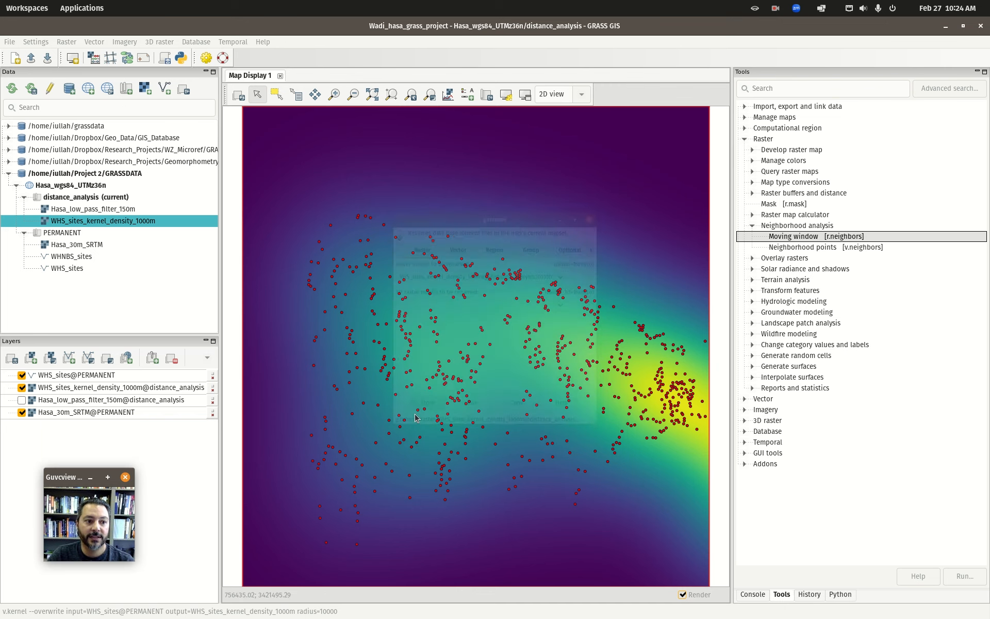
- Rename the WHS_sites_kernel_density_1000m raster in the distance_analysis mapset as WHS_sites_kernel_density_10000m, directly in the data tree
left_click(93, 223)
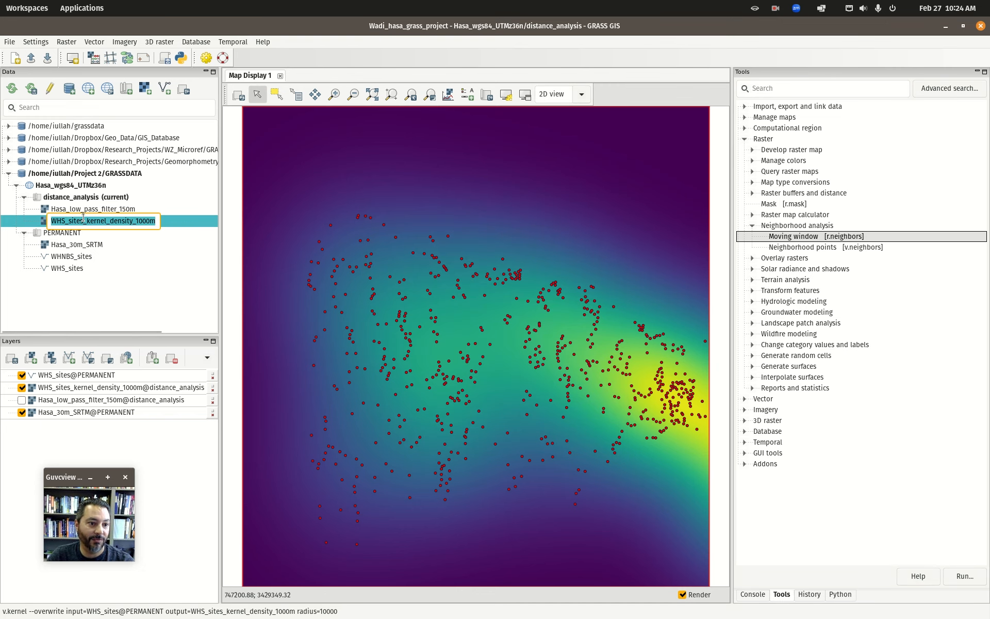
double_click(152, 220)
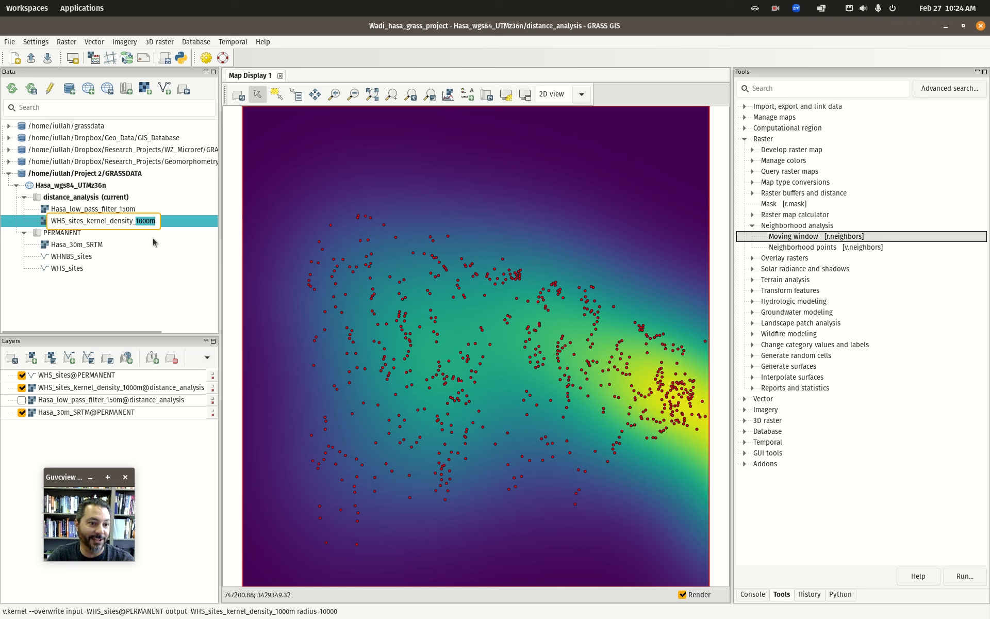
left_click(149, 221)
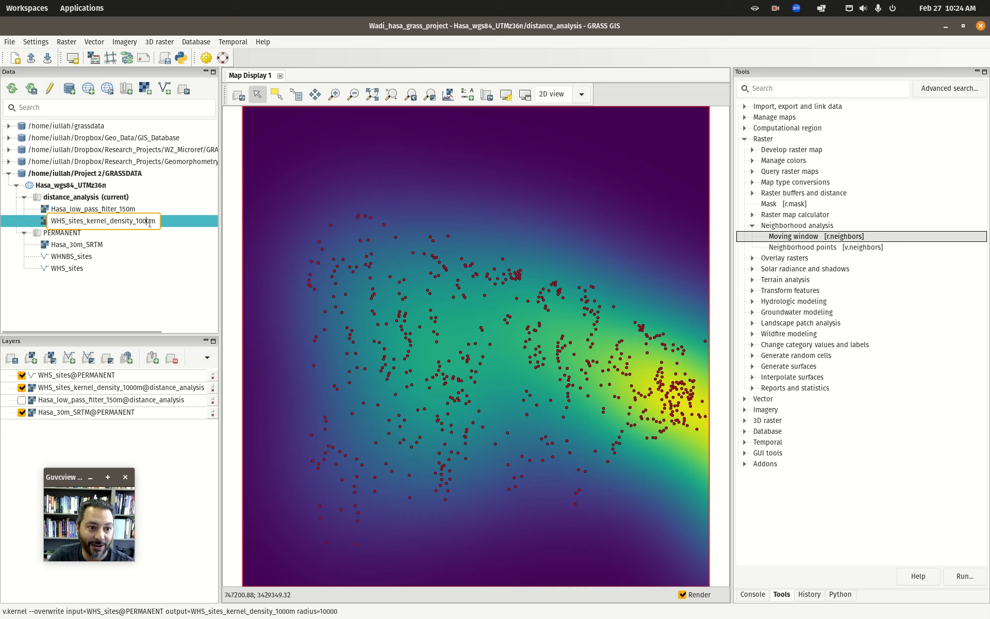
type("0")
key("Return")
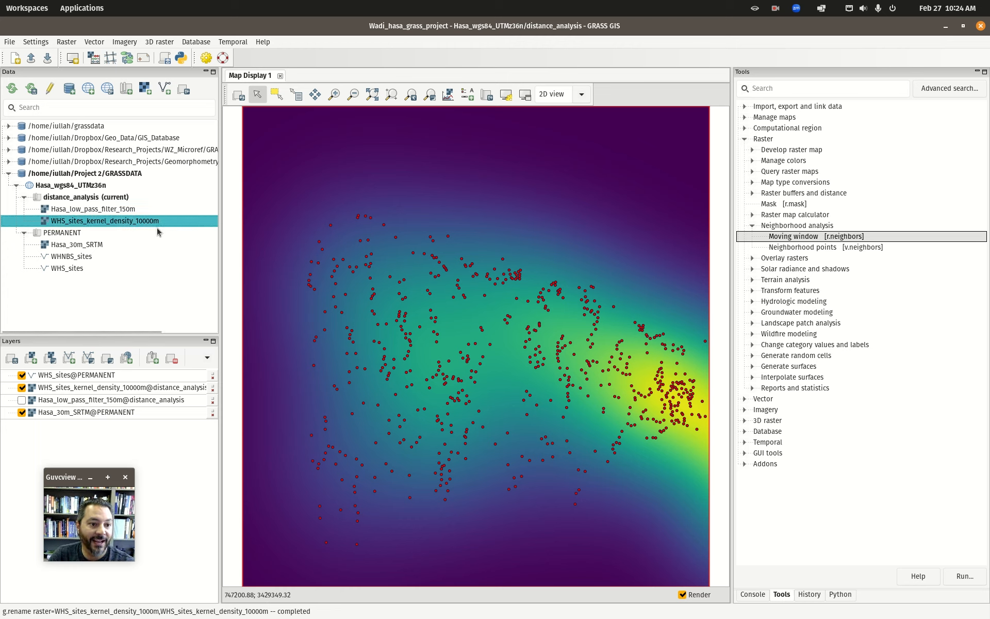